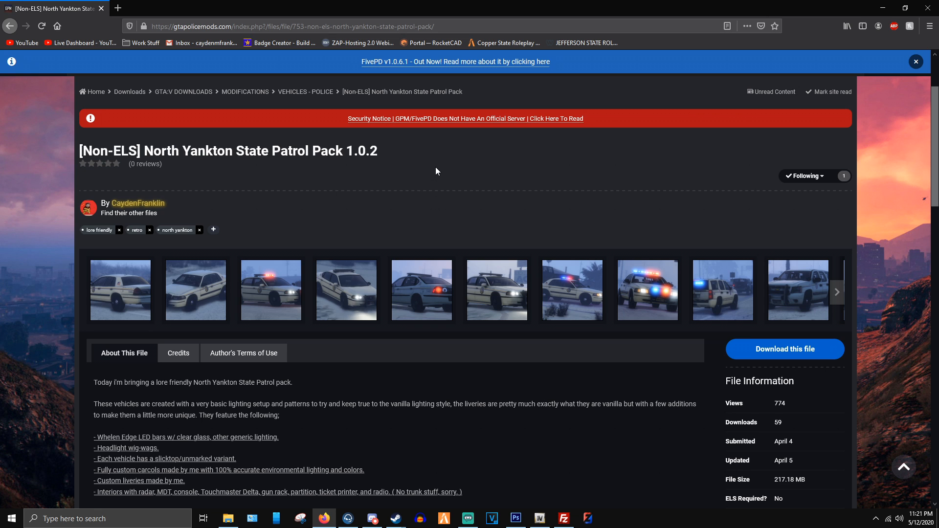
- Review the North Yankton State Patrol Pack's preview images, feature description and vehicle list
{"action": "scroll", "coordinate": [420, 162], "scroll_direction": "down", "scroll_amount": 3}
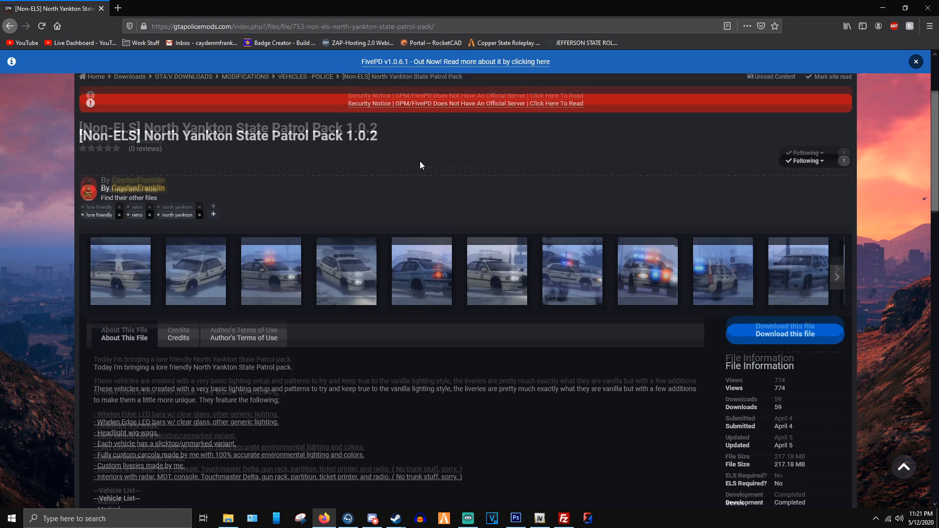
{"action": "scroll", "coordinate": [391, 254], "scroll_direction": "up", "scroll_amount": 2}
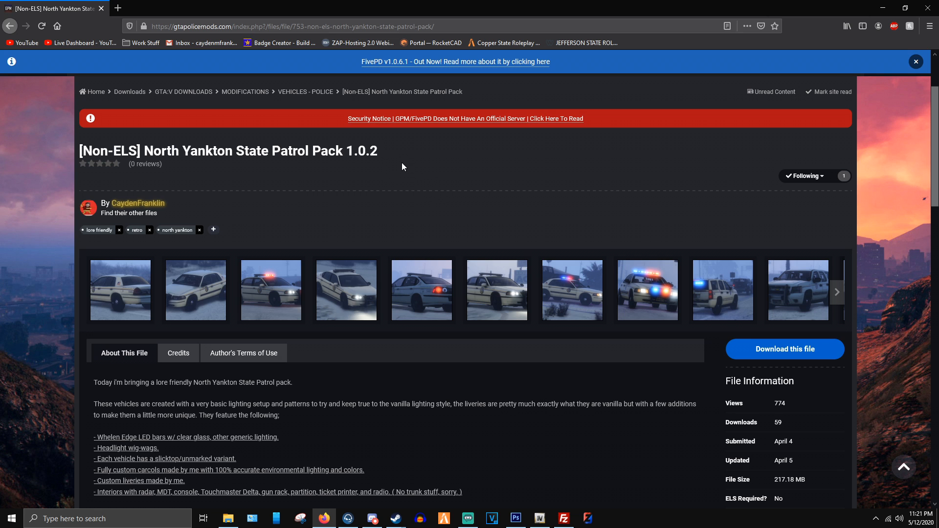
{"action": "scroll", "coordinate": [369, 203], "scroll_direction": "down", "scroll_amount": 2}
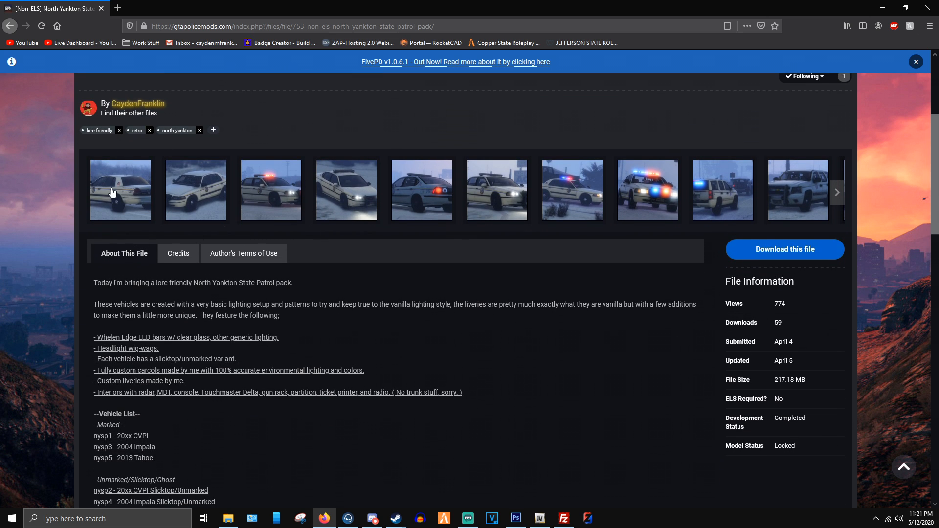
{"action": "left_click", "coordinate": [206, 192]}
{"action": "left_click", "coordinate": [389, 58]}
{"action": "scroll", "coordinate": [216, 148], "scroll_direction": "up", "scroll_amount": 2}
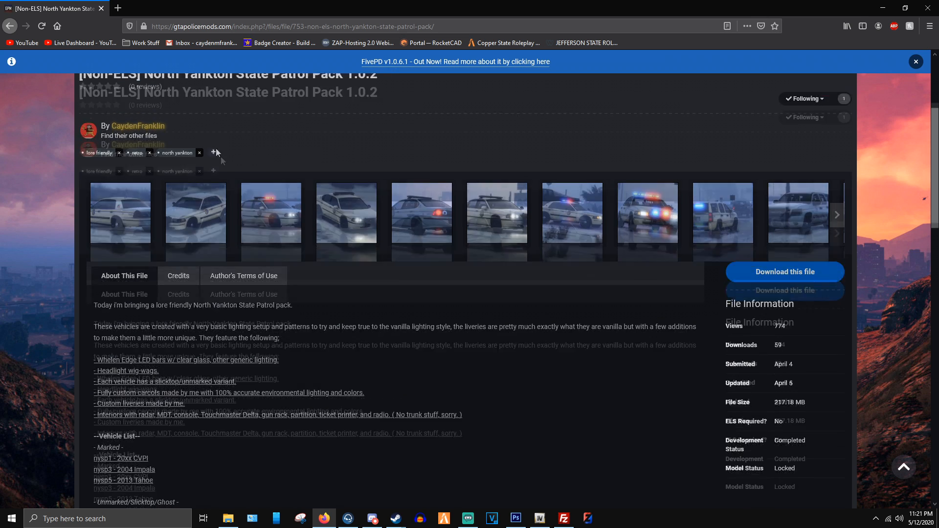
{"action": "scroll", "coordinate": [507, 309], "scroll_direction": "down", "scroll_amount": 5}
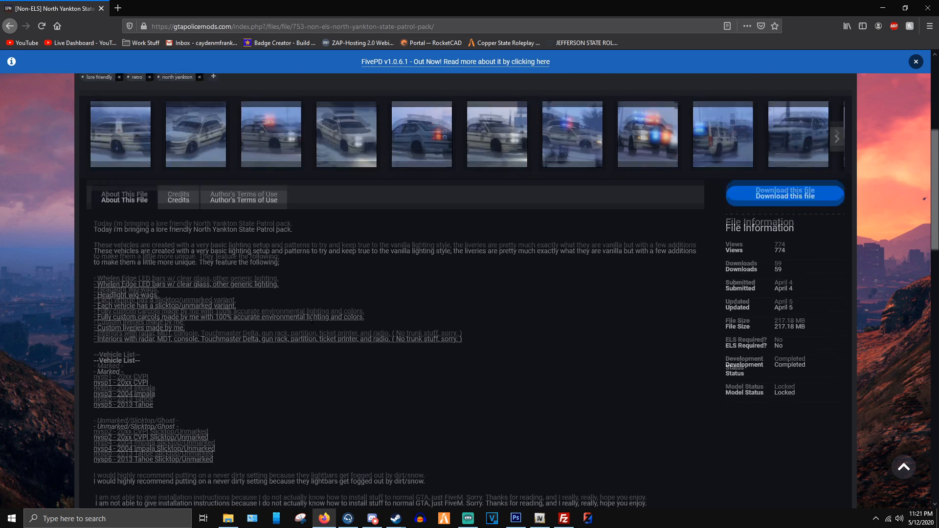
{"action": "scroll", "coordinate": [656, 226], "scroll_direction": "up", "scroll_amount": 3}
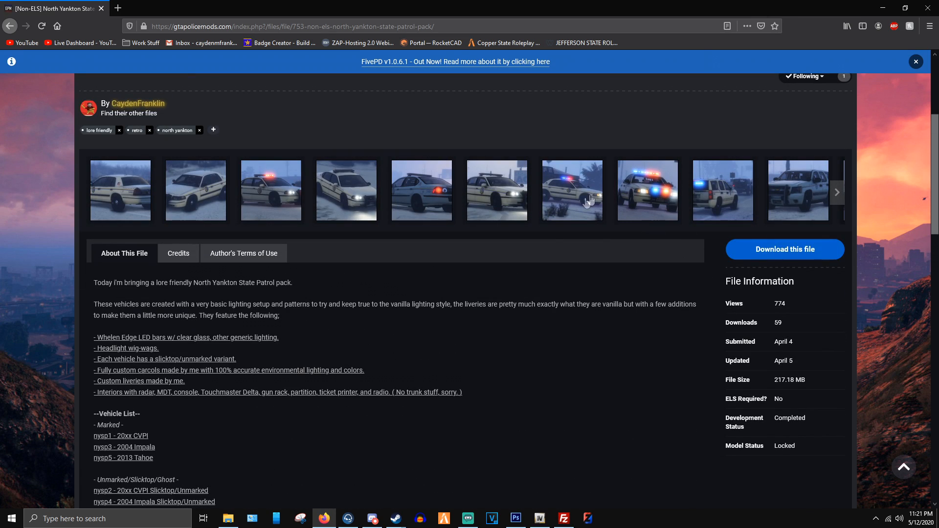
- In File Explorer, create a folder named "tutorial" in FiveM Resources and move it up into the -dev- folder, ready for files
{"action": "left_click", "coordinate": [228, 518]}
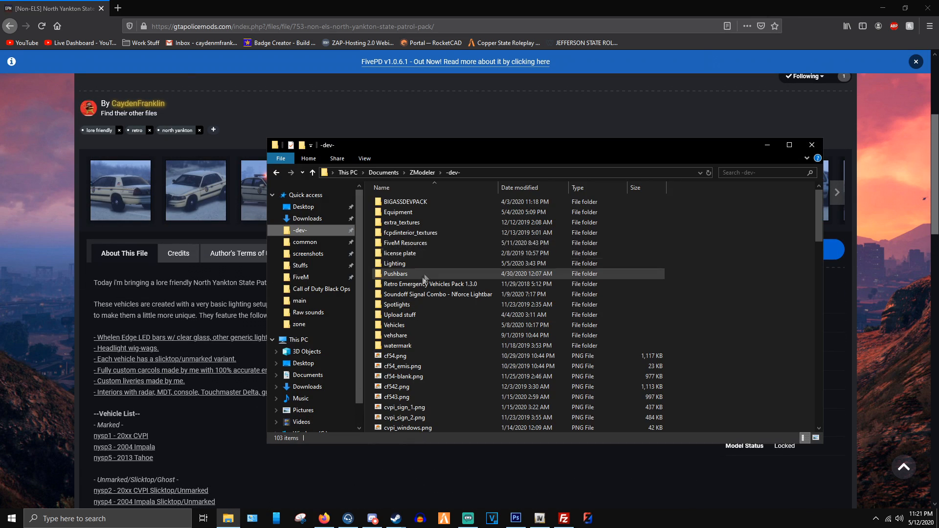
{"action": "double_click", "coordinate": [413, 243]}
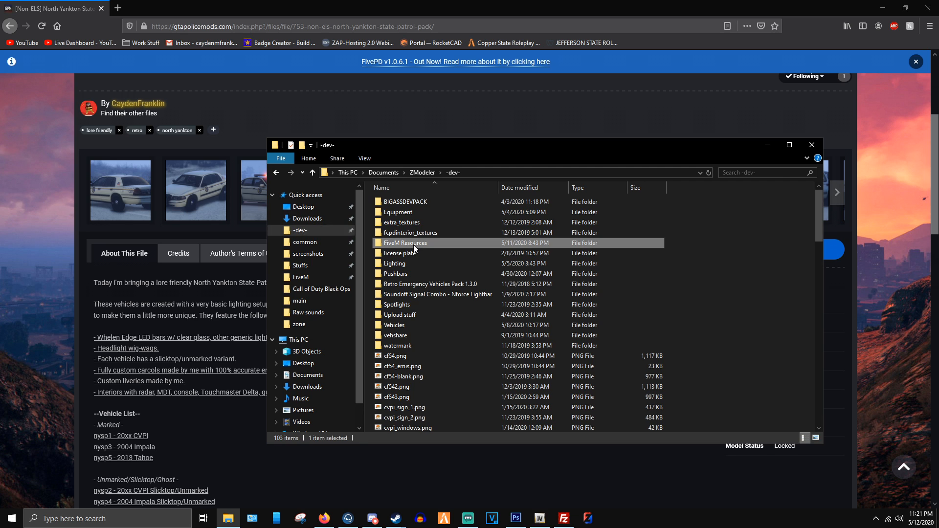
{"action": "right_click", "coordinate": [661, 252]}
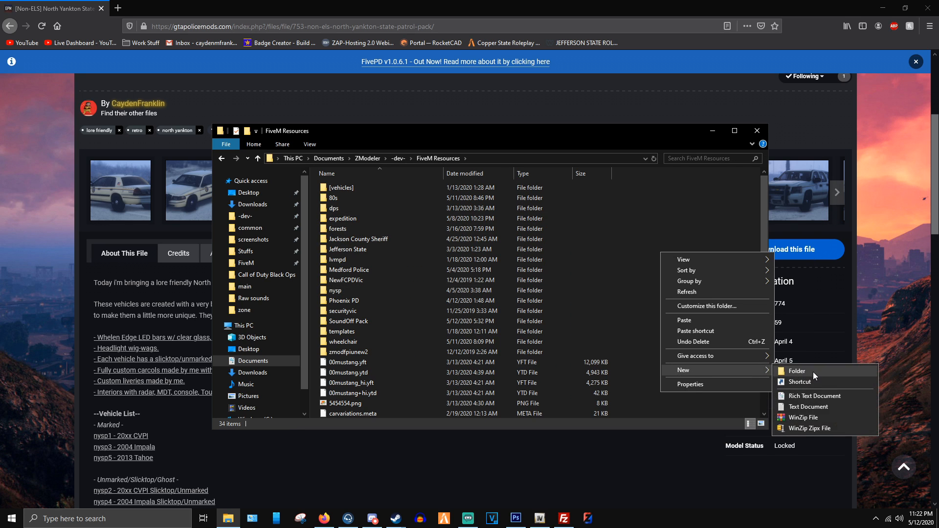
{"action": "left_click", "coordinate": [813, 371]}
{"action": "type", "text": "tutorial"}
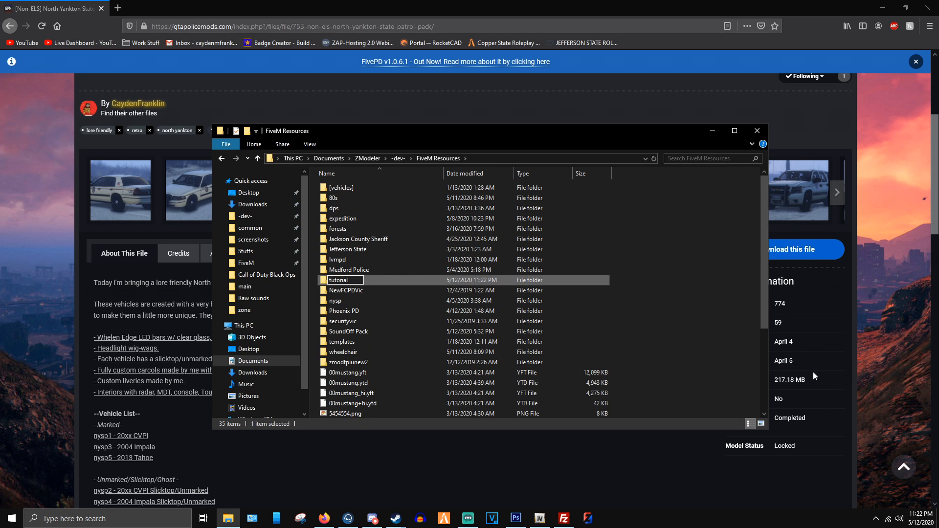
{"action": "key", "text": "Return"}
{"action": "left_click", "coordinate": [399, 159]}
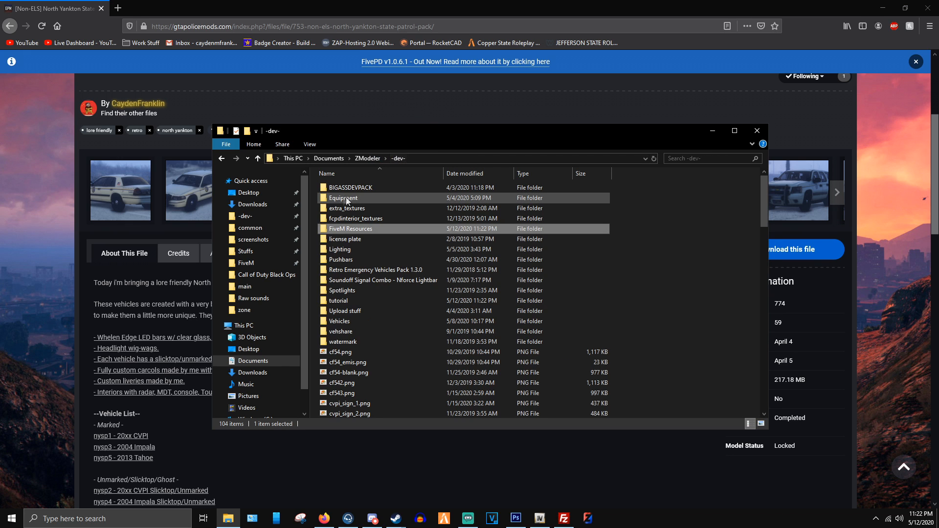
{"action": "double_click", "coordinate": [355, 301]}
- Agree to the download terms and download GSM - NYSP - FiveM Ready Pack.rar
{"action": "left_click", "coordinate": [805, 250]}
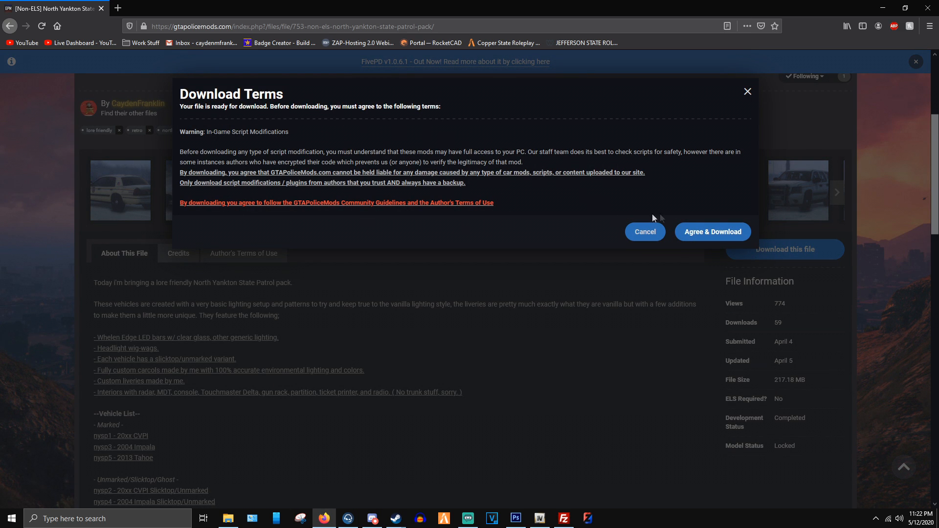
{"action": "left_click", "coordinate": [714, 231]}
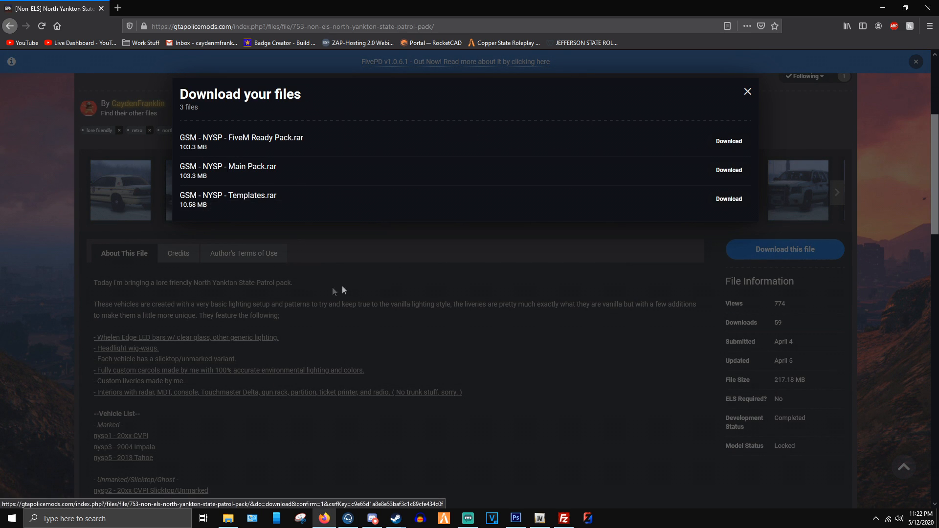
{"action": "scroll", "coordinate": [118, 194], "scroll_direction": "up", "scroll_amount": 3}
{"action": "scroll", "coordinate": [166, 187], "scroll_direction": "down", "scroll_amount": 3}
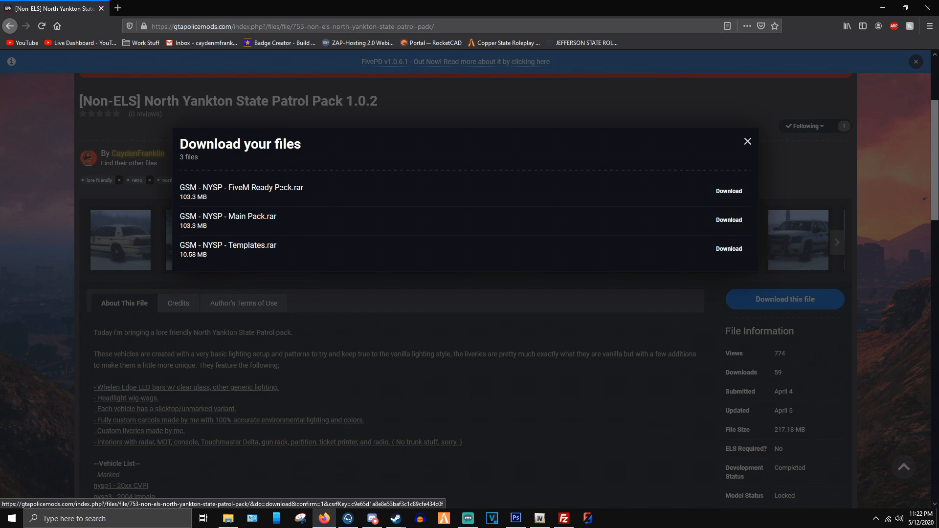
{"action": "left_click", "coordinate": [729, 191]}
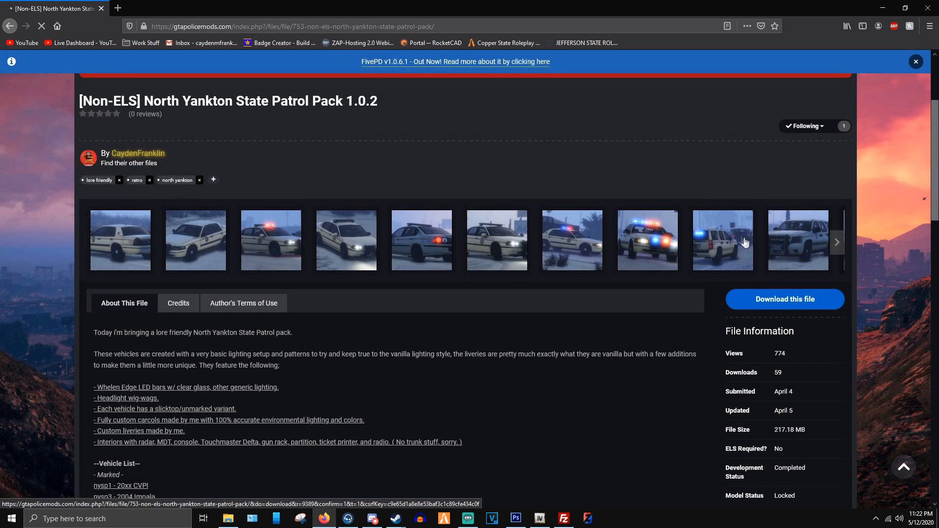
{"action": "left_click", "coordinate": [511, 314]}
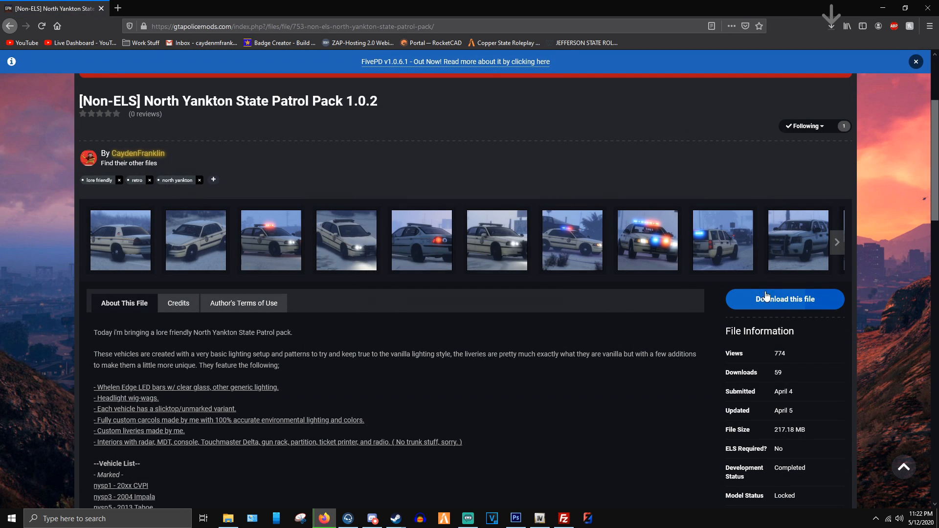
- Download GSM - NYSP - Templates.rar from the same mod page
{"action": "left_click", "coordinate": [789, 298]}
{"action": "left_click", "coordinate": [730, 200]}
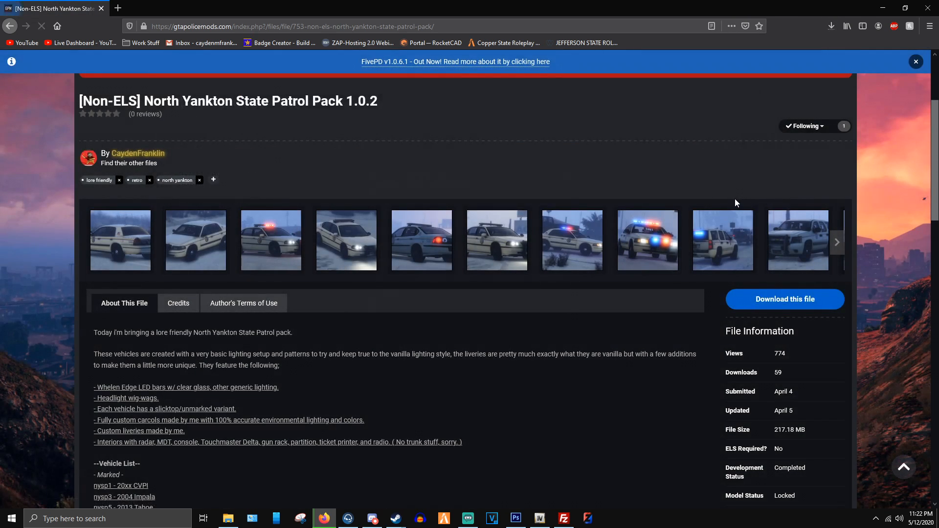
{"action": "left_click", "coordinate": [509, 313]}
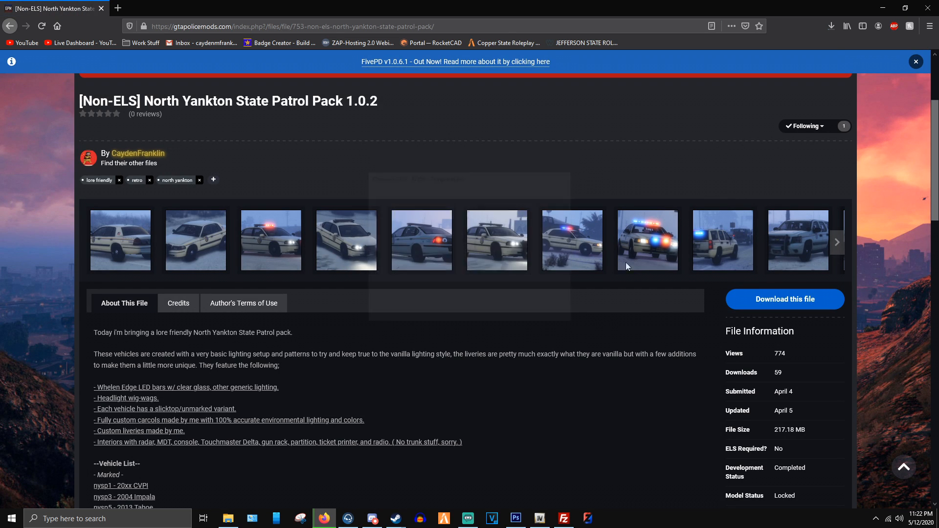
- Check the download progress and bring up Photoshop before returning to Firefox
{"action": "left_click", "coordinate": [831, 30]}
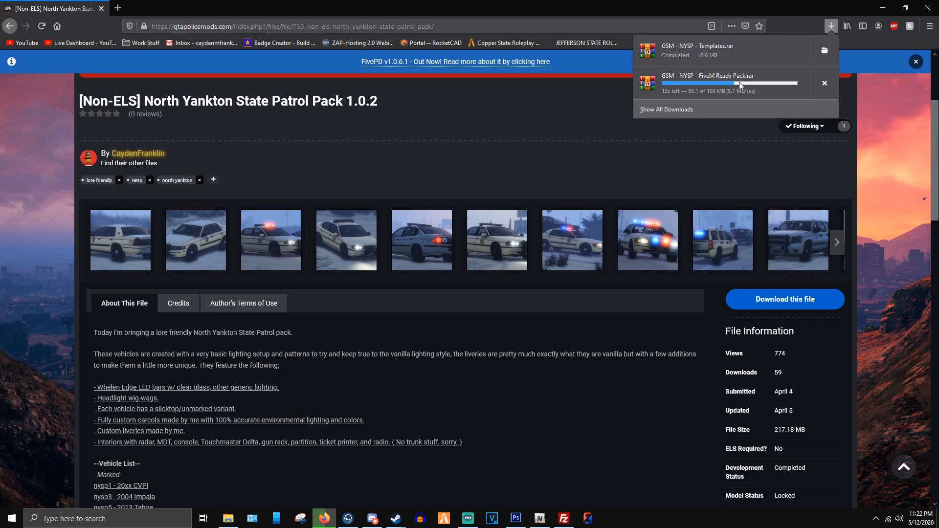
{"action": "left_click", "coordinate": [512, 521]}
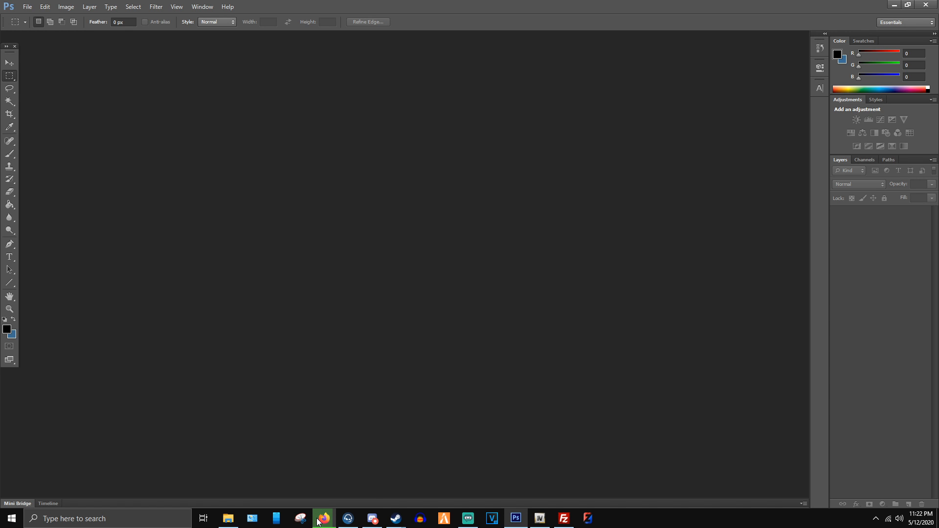
{"action": "mouse_move", "coordinate": [324, 519]}
{"action": "left_click", "coordinate": [324, 519]}
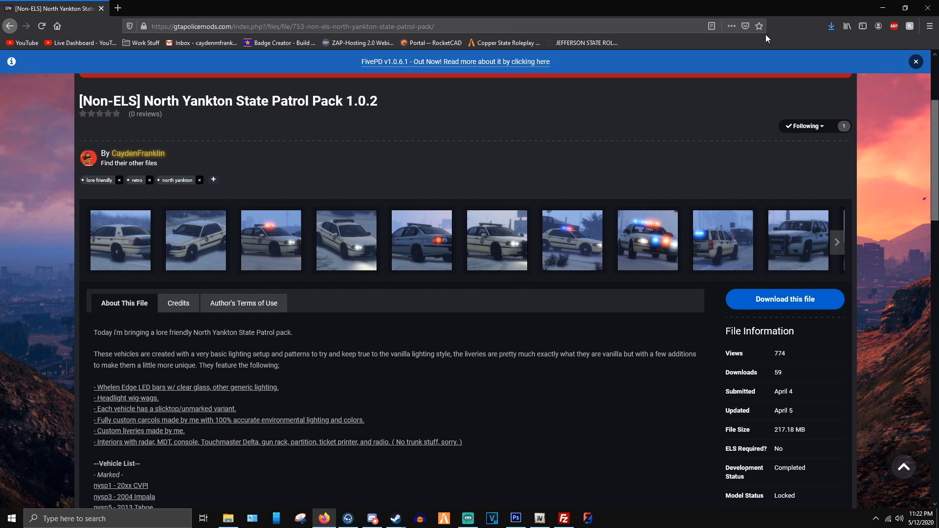
- Open the downloaded Templates archive in WinRAR and extract its GSM - NYSP - Templates folder into the tutorial folder
{"action": "left_click", "coordinate": [831, 27]}
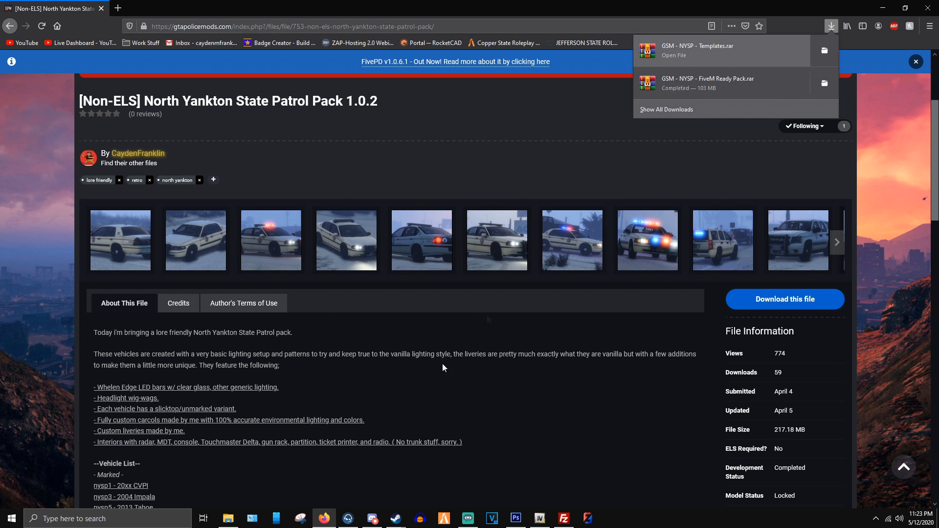
{"action": "left_click", "coordinate": [505, 268]}
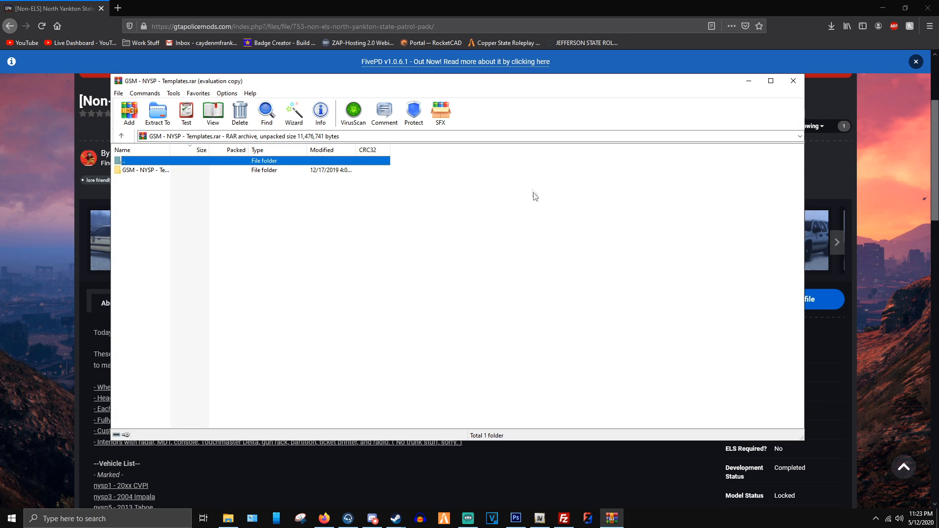
{"action": "left_click", "coordinate": [534, 221]}
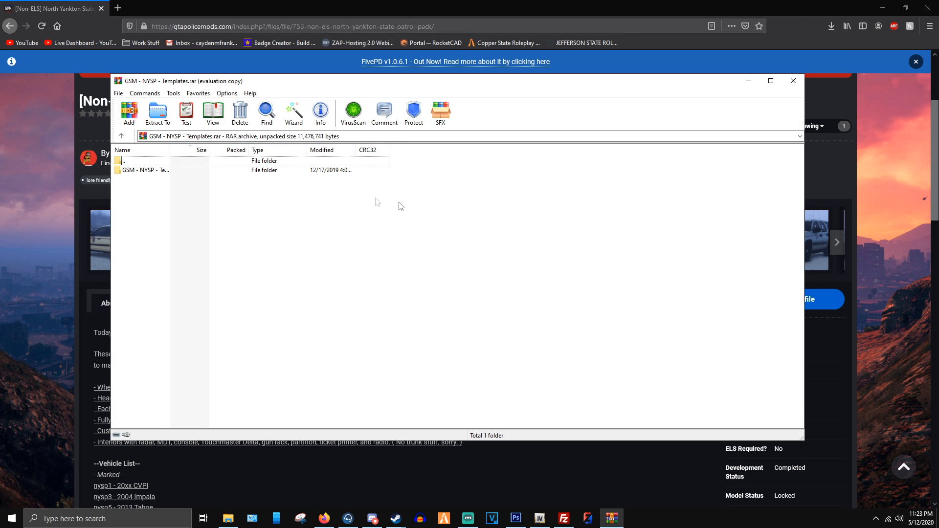
{"action": "double_click", "coordinate": [271, 171]}
{"action": "key", "text": "alt+Tab"}
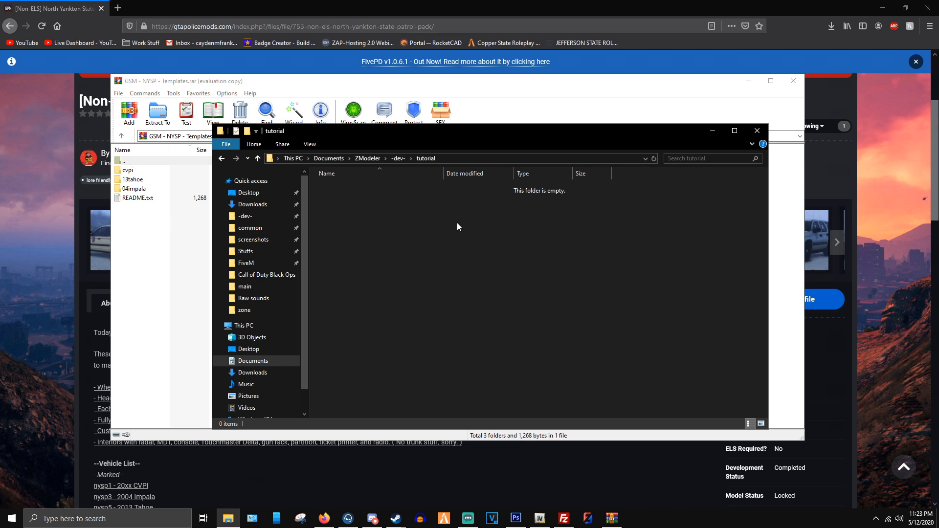
{"action": "double_click", "coordinate": [135, 163]}
{"action": "left_click_drag", "start_coordinate": [139, 176], "coordinate": [367, 230]}
{"action": "left_click", "coordinate": [793, 84]}
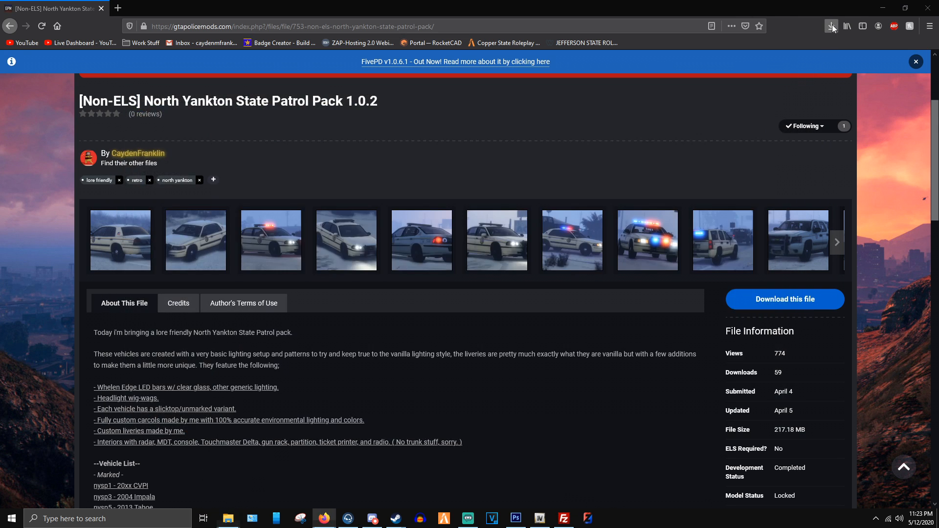
- Open the downloaded FiveM Ready Pack archive and extract its GSM - NYSP - FiveM Ready Pack folder into the tutorial folder
{"action": "left_click", "coordinate": [832, 25]}
{"action": "left_click", "coordinate": [707, 83]}
{"action": "left_click", "coordinate": [503, 268]}
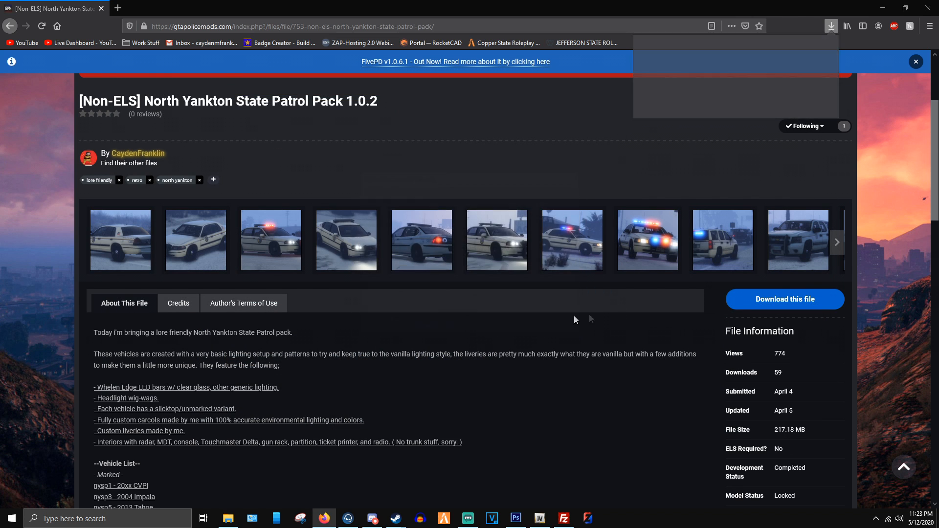
{"action": "key", "text": "alt+Tab"}
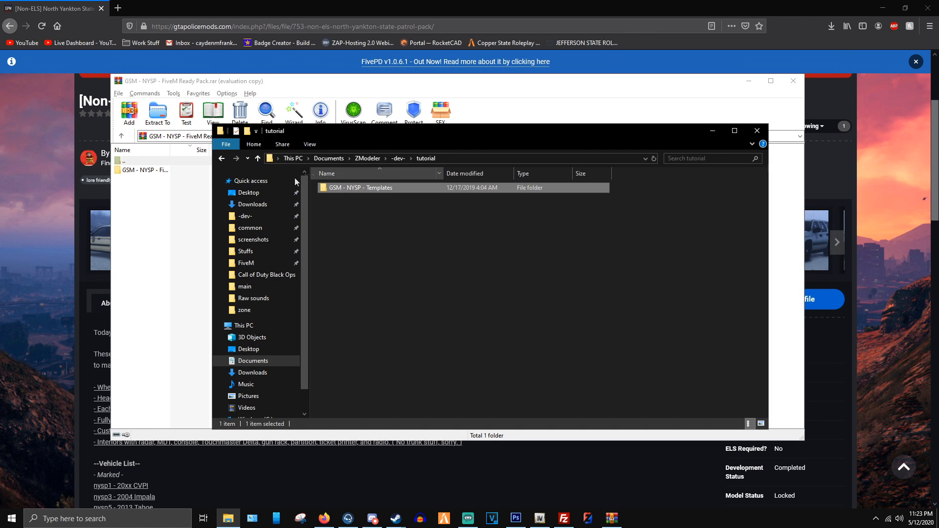
{"action": "left_click_drag", "start_coordinate": [148, 173], "coordinate": [427, 273]}
{"action": "key", "text": "alt+Tab"}
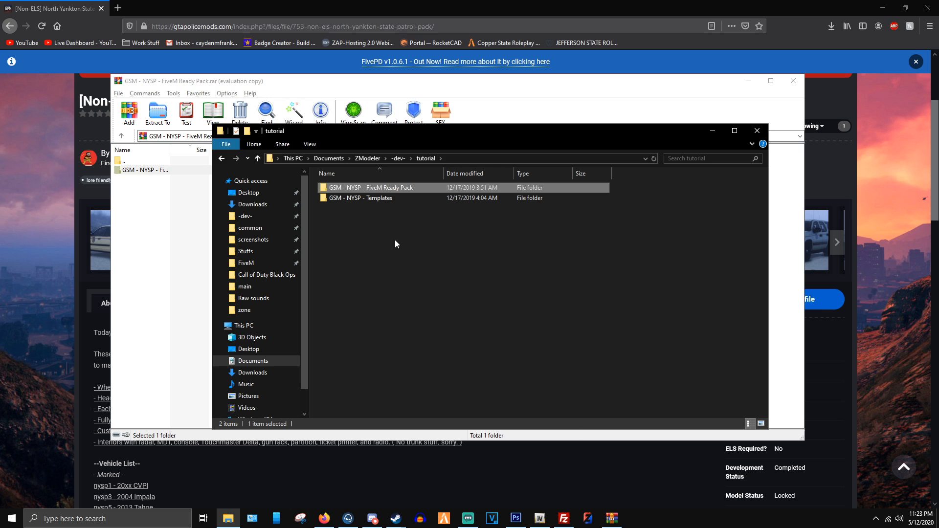
{"action": "key", "text": "alt+Tab"}
{"action": "left_click", "coordinate": [793, 80]}
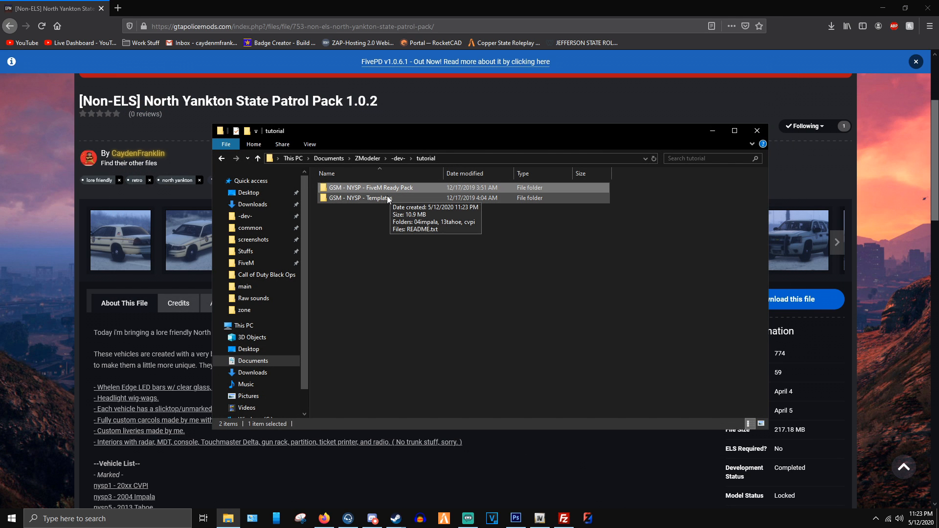
- Open the cvpi folder inside GSM - NYSP - Templates and select cvpi_sign_1.png
{"action": "left_click", "coordinate": [539, 518]}
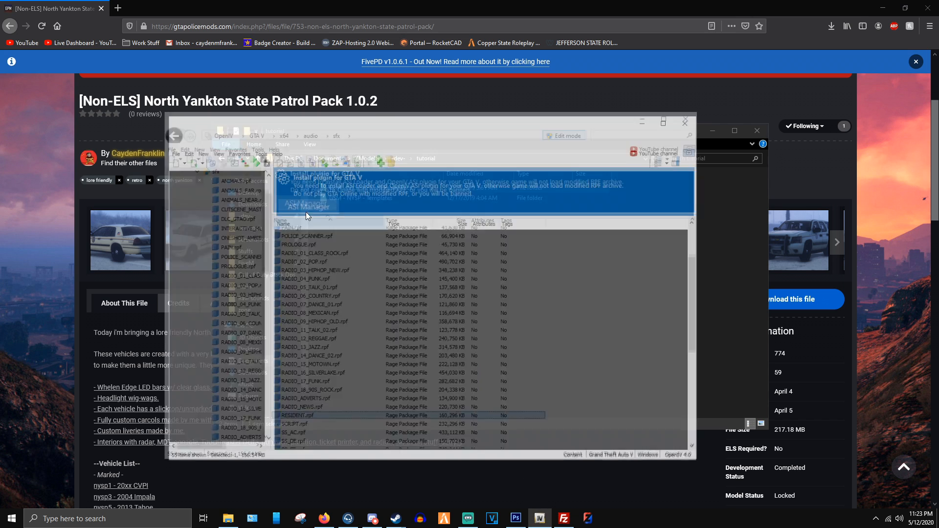
{"action": "left_click", "coordinate": [643, 105]}
{"action": "double_click", "coordinate": [359, 201]}
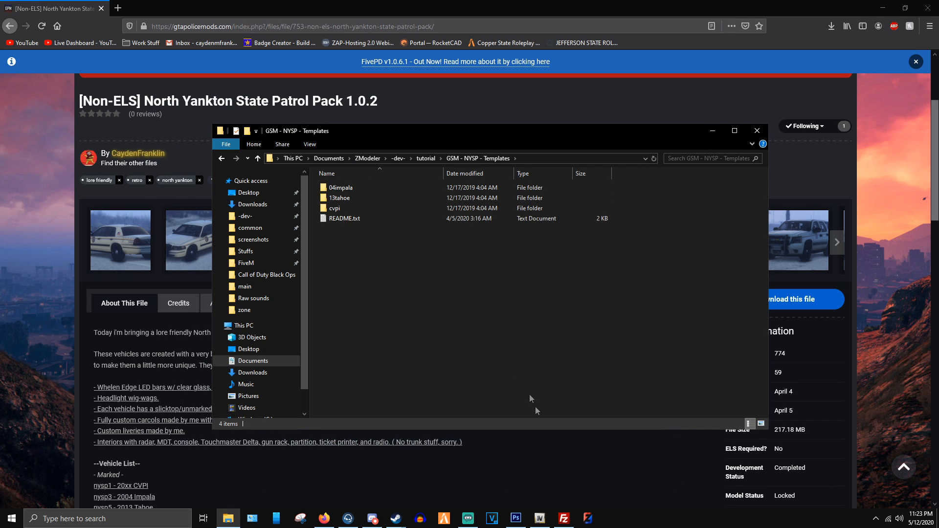
{"action": "left_click", "coordinate": [349, 198]}
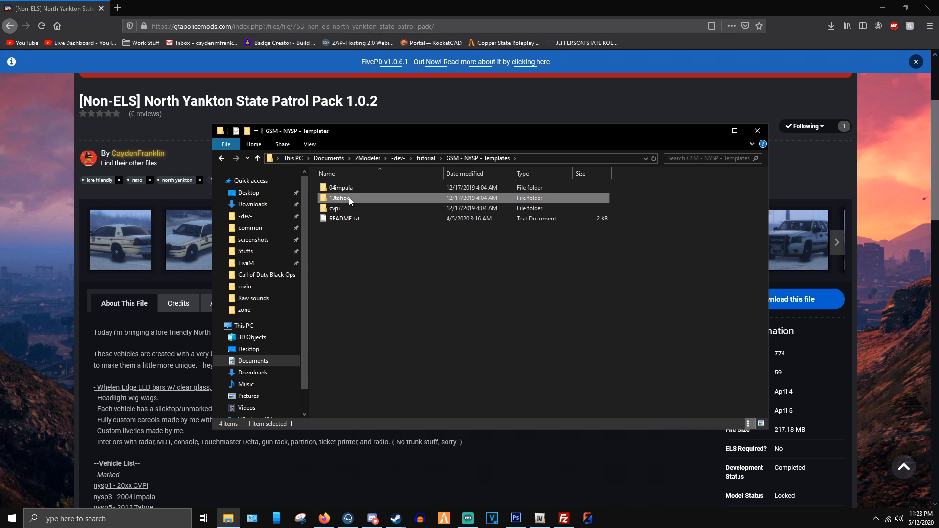
{"action": "left_click", "coordinate": [351, 207]}
{"action": "double_click", "coordinate": [350, 206]}
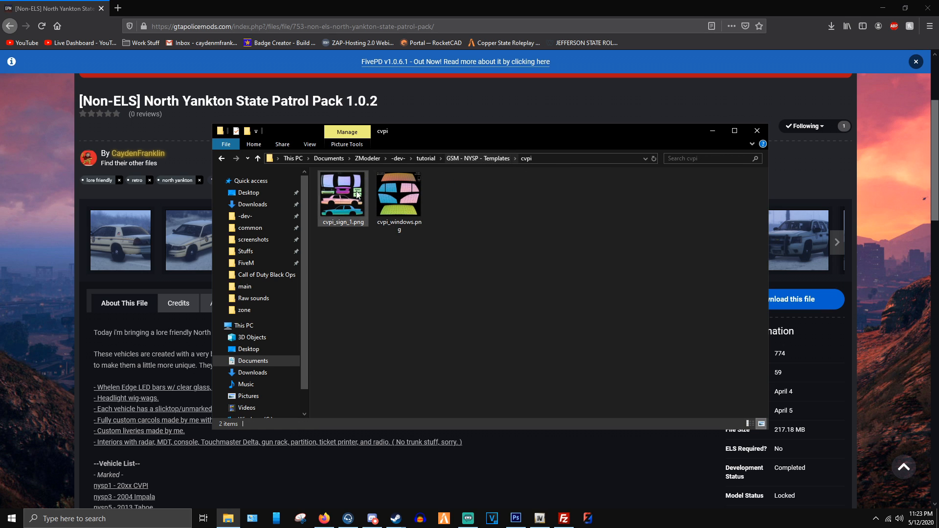
{"action": "left_click", "coordinate": [394, 203]}
{"action": "left_click", "coordinate": [360, 201]}
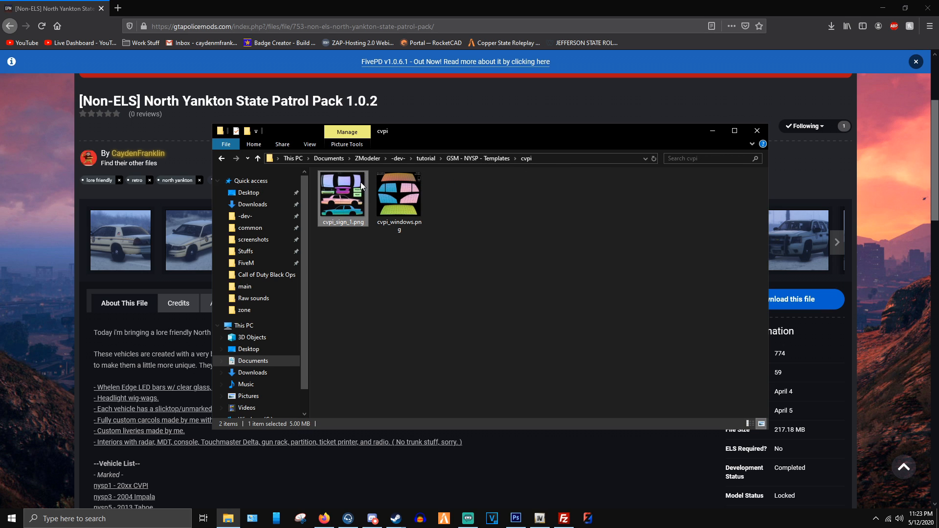
- Open cvpi_sign_1.png from the cvpi folder in Photoshop
{"action": "left_click_drag", "start_coordinate": [444, 200], "coordinate": [424, 236]}
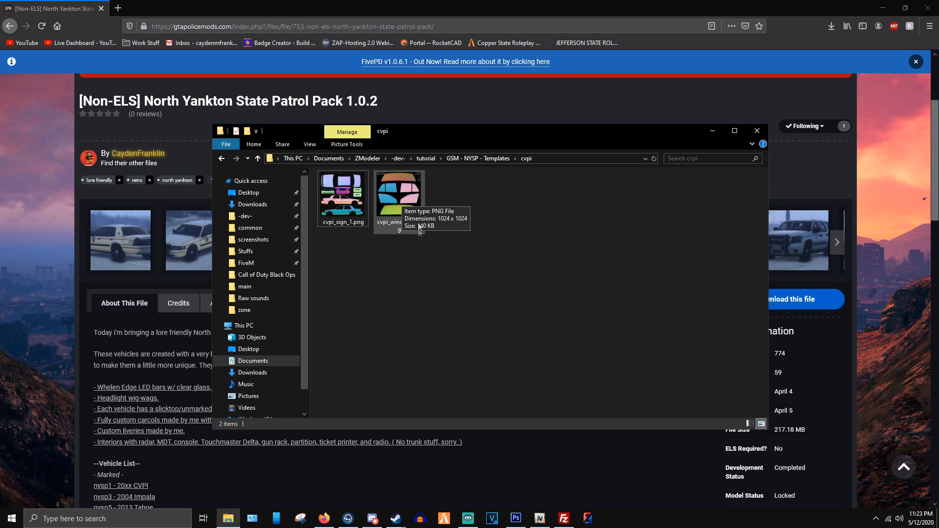
{"action": "left_click", "coordinate": [359, 203]}
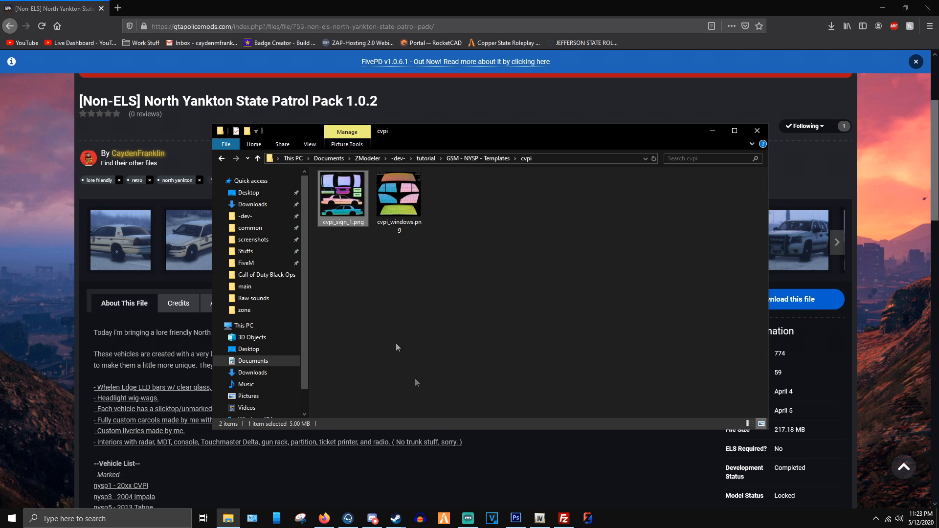
{"action": "left_click_drag", "start_coordinate": [339, 201], "coordinate": [396, 298]}
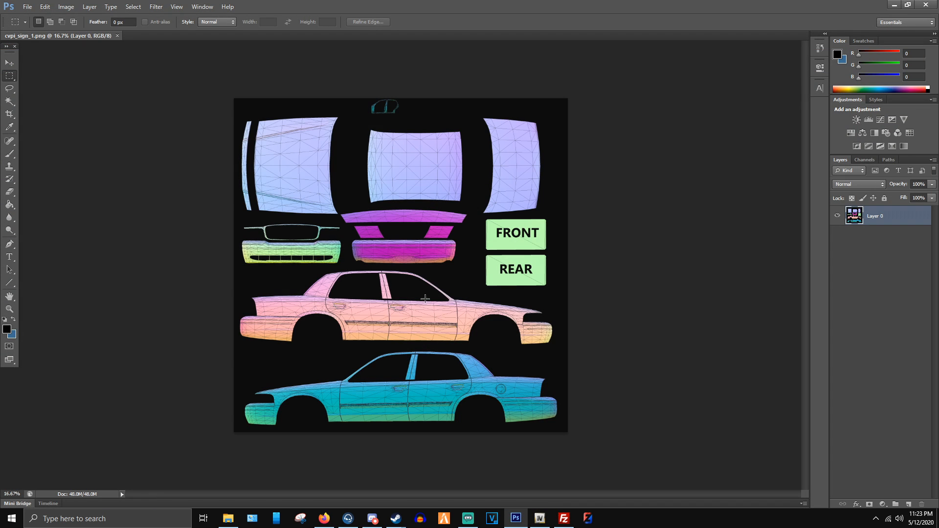
- Examine the CVPI template's overall layout and both side body panels up close
{"action": "scroll", "coordinate": [354, 292], "scroll_direction": "up", "scroll_amount": 3}
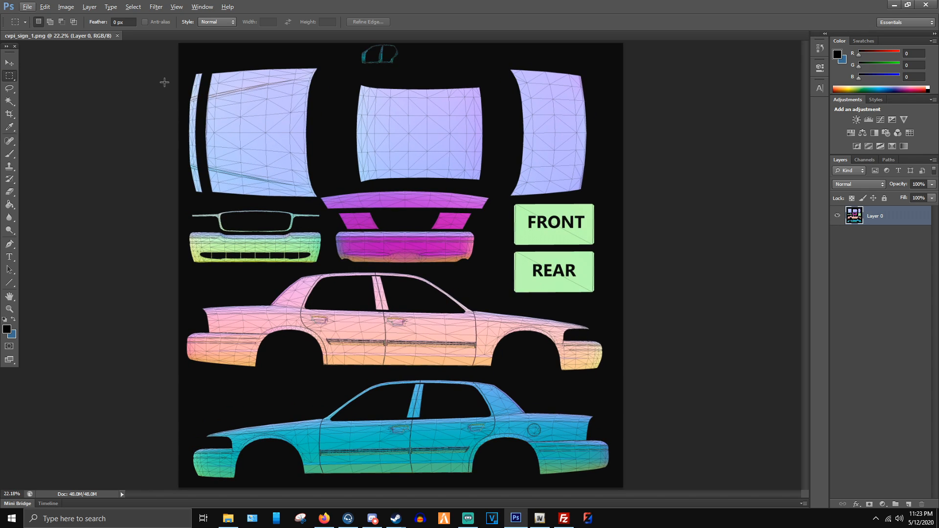
{"action": "scroll", "coordinate": [590, 434], "scroll_direction": "down", "scroll_amount": 2}
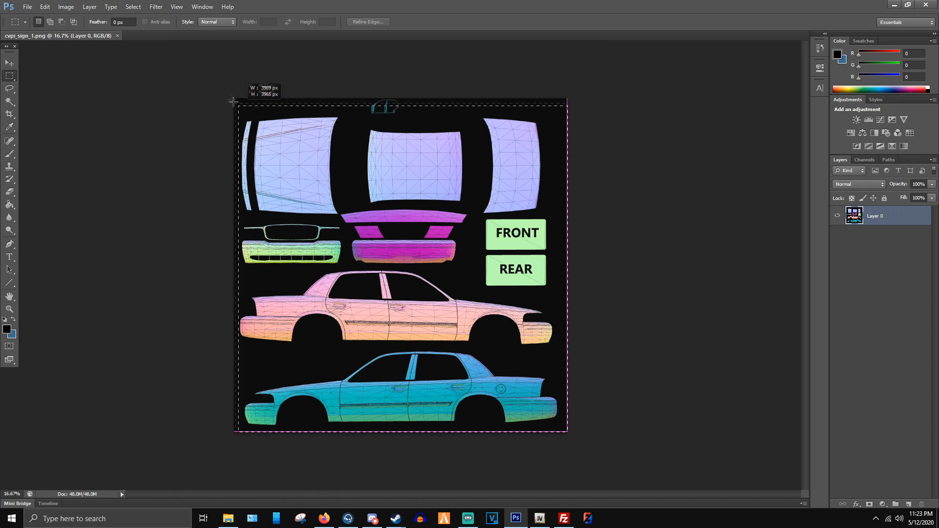
{"action": "scroll", "coordinate": [387, 210], "scroll_direction": "up", "scroll_amount": 10}
{"action": "scroll", "coordinate": [409, 198], "scroll_direction": "down", "scroll_amount": 8}
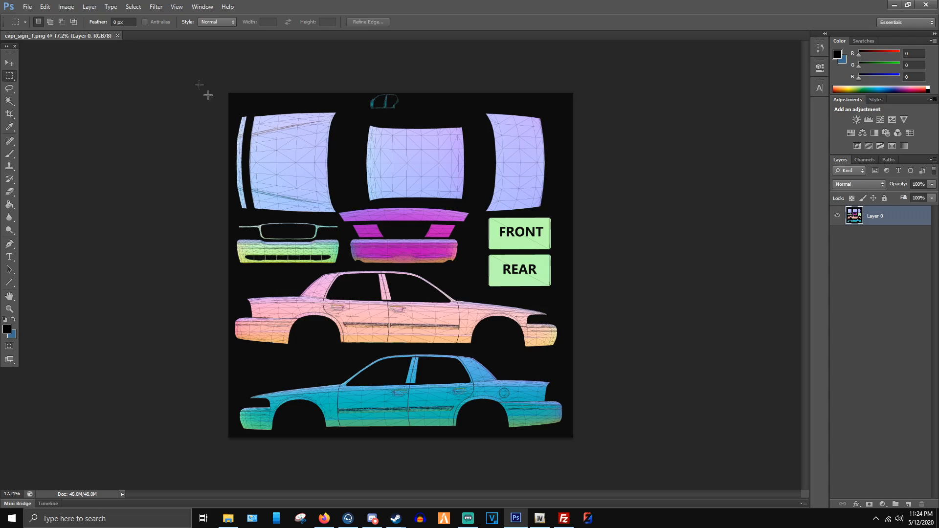
{"action": "scroll", "coordinate": [362, 250], "scroll_direction": "up", "scroll_amount": 6}
{"action": "scroll", "coordinate": [362, 251], "scroll_direction": "down", "scroll_amount": 1}
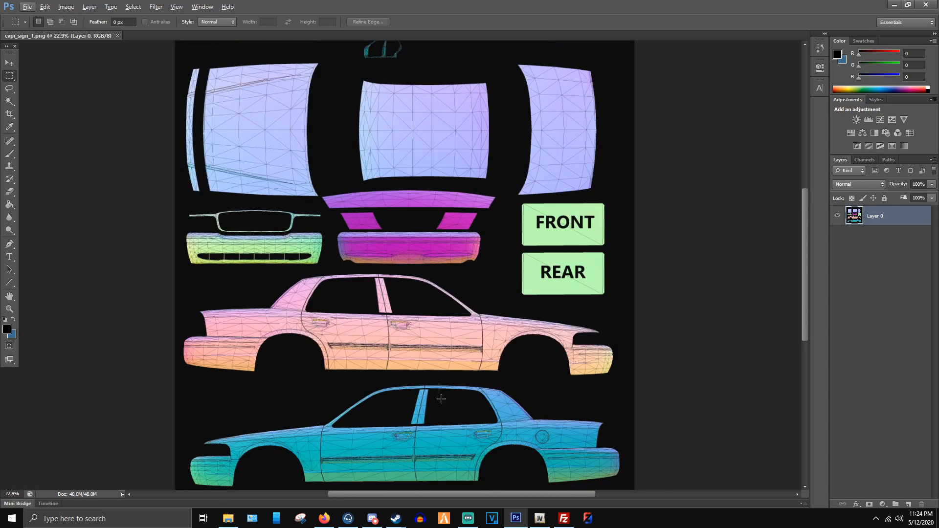
{"action": "scroll", "coordinate": [429, 422], "scroll_direction": "up", "scroll_amount": 3}
{"action": "scroll", "coordinate": [429, 422], "scroll_direction": "up", "scroll_amount": 3}
{"action": "scroll", "coordinate": [371, 205], "scroll_direction": "down", "scroll_amount": 4}
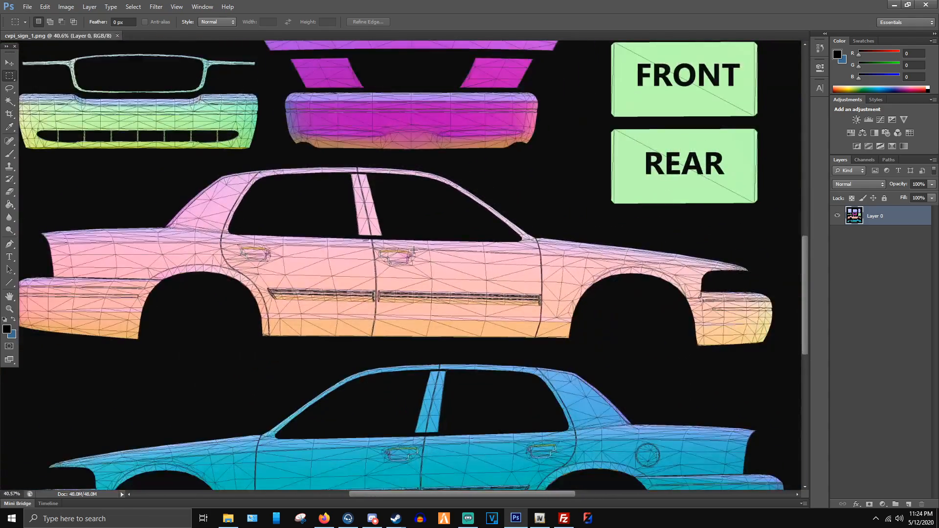
{"action": "scroll", "coordinate": [385, 248], "scroll_direction": "up", "scroll_amount": 1}
{"action": "scroll", "coordinate": [389, 251], "scroll_direction": "down", "scroll_amount": 2}
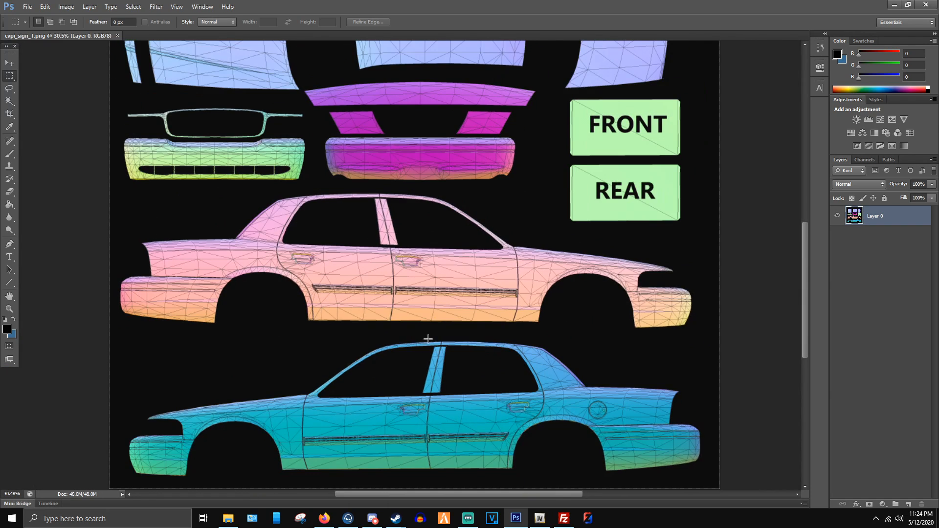
- Switch to Firefox and search Google Images for "police car livery" in a new browser tab
{"action": "mouse_move", "coordinate": [324, 518]}
{"action": "left_click", "coordinate": [321, 489]}
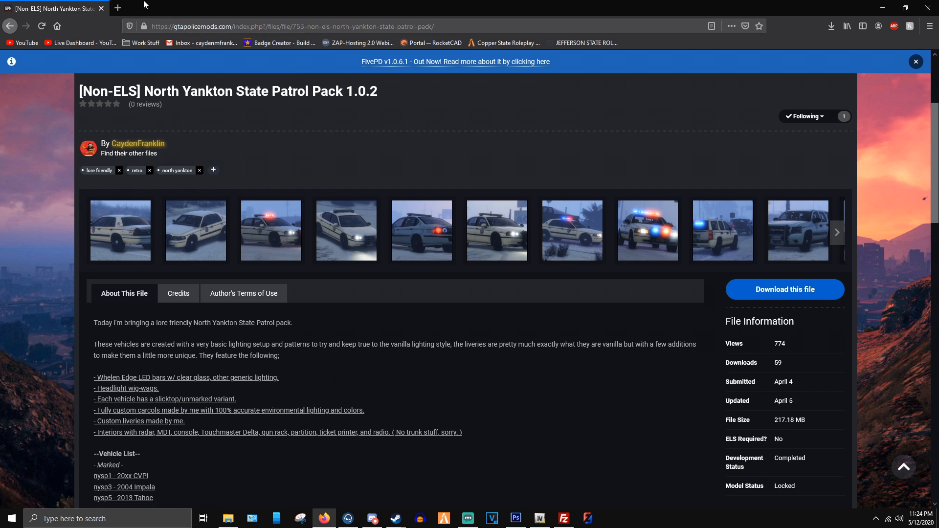
{"action": "scroll", "coordinate": [370, 249], "scroll_direction": "down", "scroll_amount": 3}
{"action": "scroll", "coordinate": [368, 274], "scroll_direction": "up", "scroll_amount": 4}
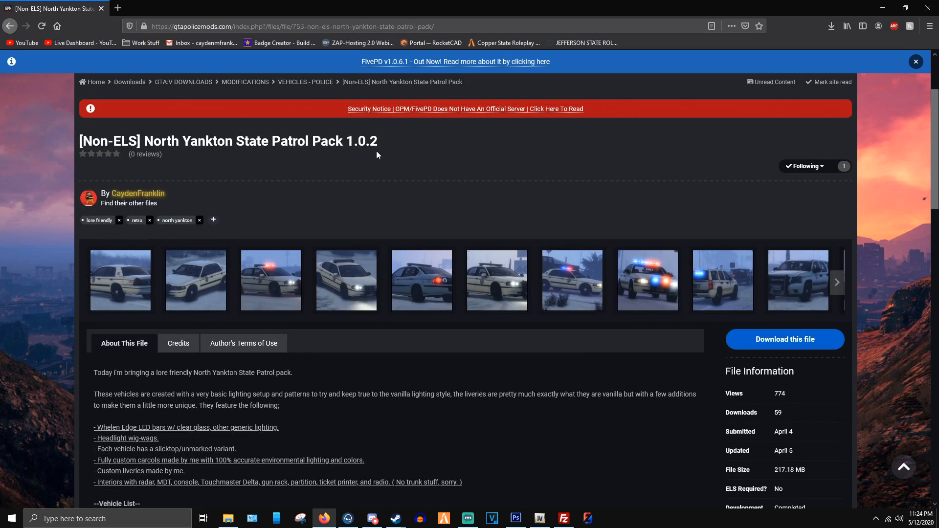
{"action": "scroll", "coordinate": [347, 242], "scroll_direction": "down", "scroll_amount": 5}
{"action": "scroll", "coordinate": [347, 242], "scroll_direction": "up", "scroll_amount": 7}
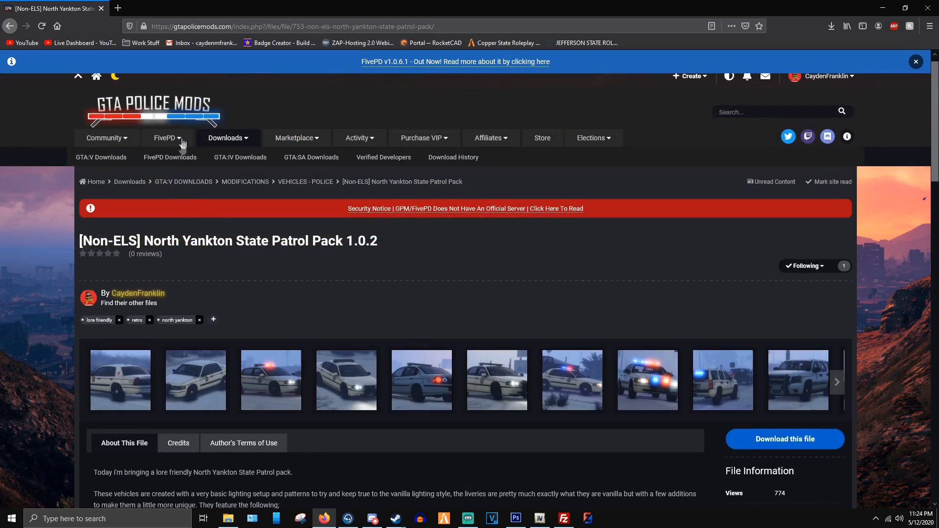
{"action": "left_click", "coordinate": [123, 5]}
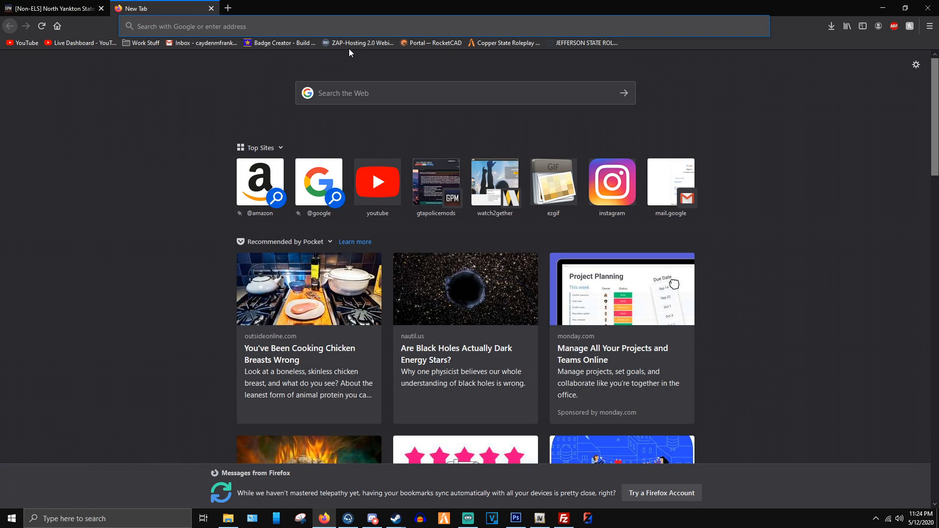
{"action": "type", "text": "police d"}
{"action": "key", "text": "BackSpace"}
{"action": "type", "text": "car livery"}
{"action": "key", "text": "Return"}
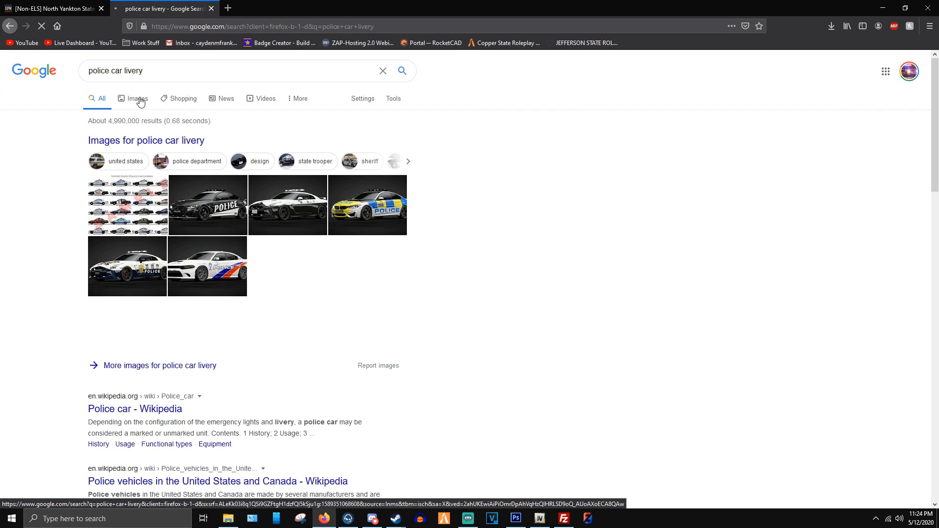
{"action": "left_click", "coordinate": [140, 100]}
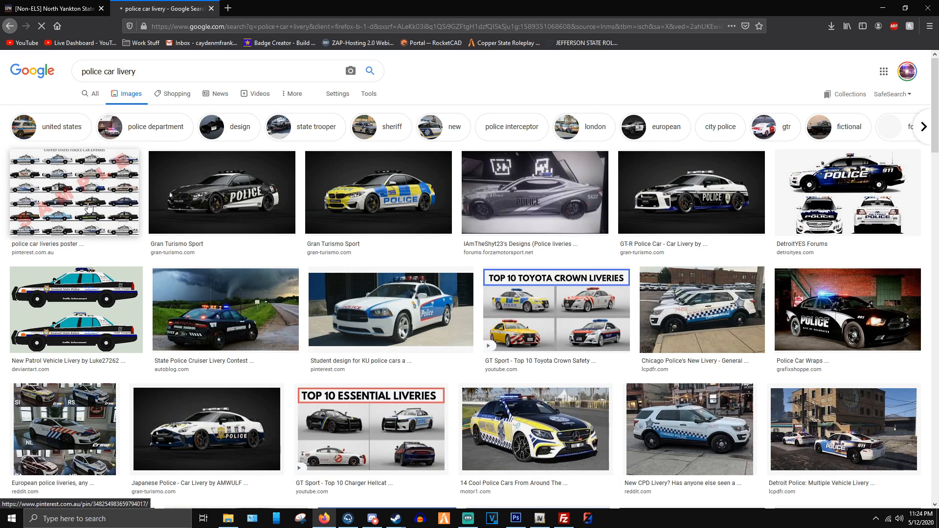
- Preview the United States police car liveries poster and a related state police cars chart, ending on the poster
{"action": "left_click", "coordinate": [88, 208]}
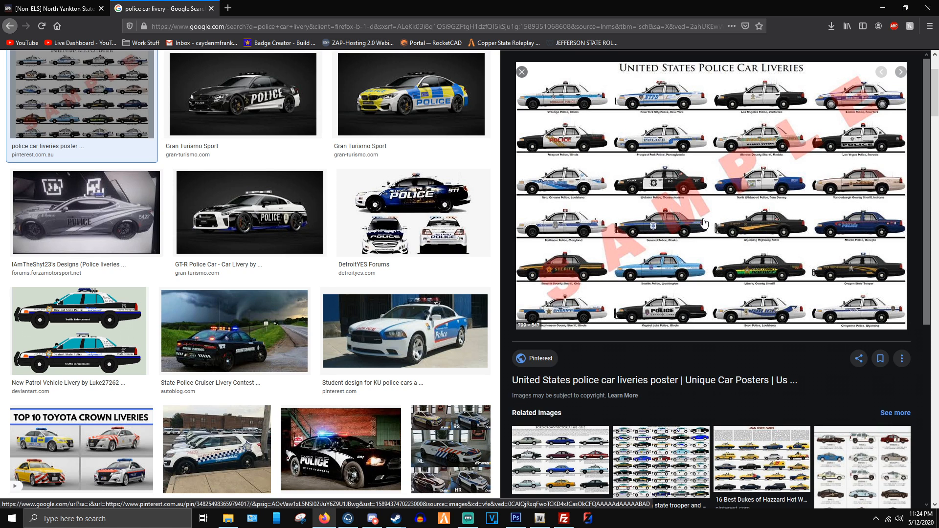
{"action": "scroll", "coordinate": [687, 253], "scroll_direction": "down", "scroll_amount": 2}
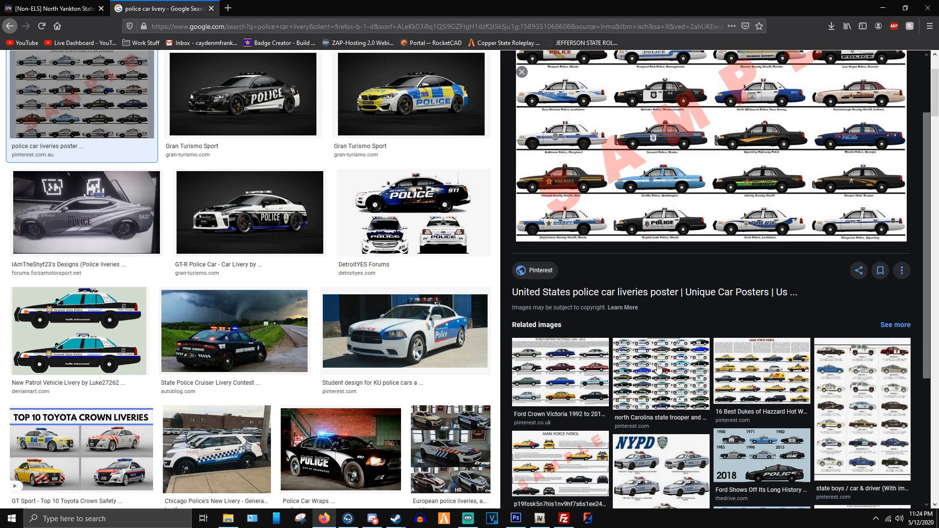
{"action": "left_click", "coordinate": [845, 388]}
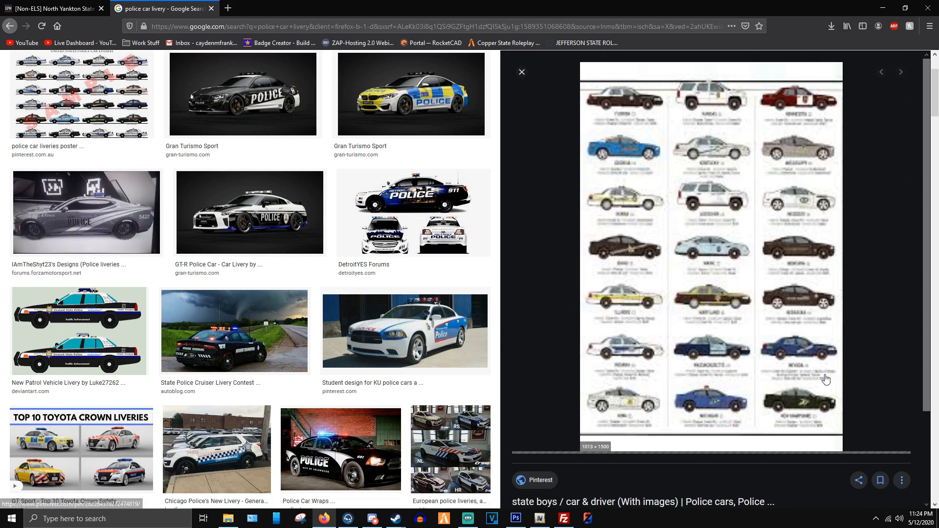
{"action": "scroll", "coordinate": [687, 301], "scroll_direction": "up", "scroll_amount": 3}
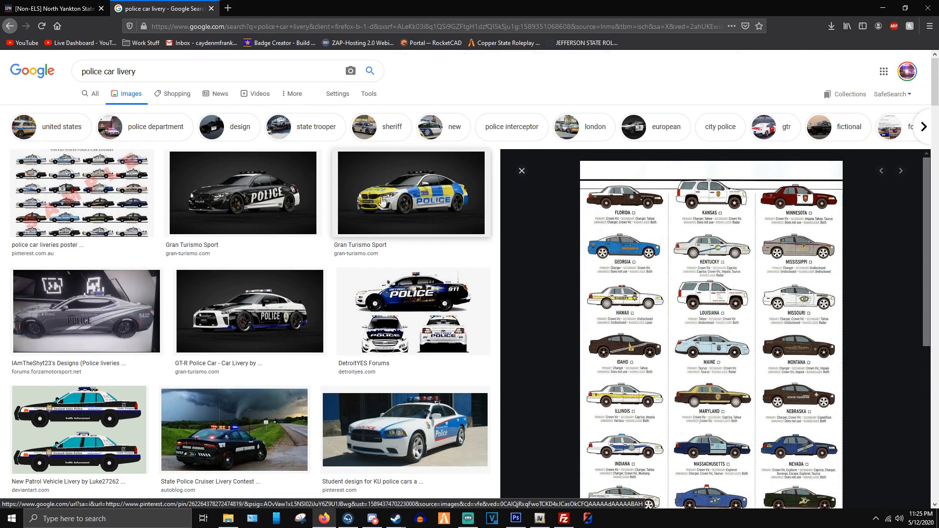
{"action": "left_click", "coordinate": [73, 191]}
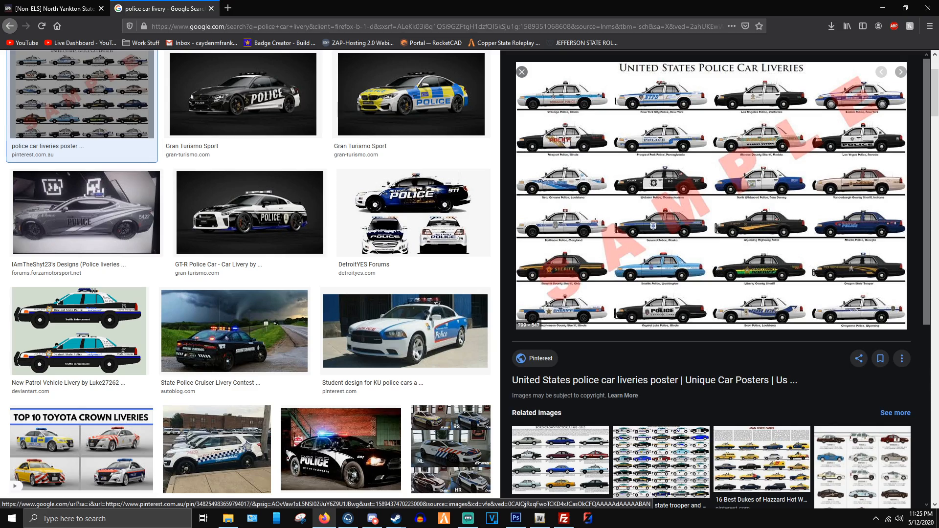
- Compare the side views of the CVPI template in Photoshop with the police car liveries poster in Firefox
{"action": "key", "text": "alt+Tab"}
{"action": "scroll", "coordinate": [400, 280], "scroll_direction": "up", "scroll_amount": 4}
{"action": "scroll", "coordinate": [406, 274], "scroll_direction": "down", "scroll_amount": 4}
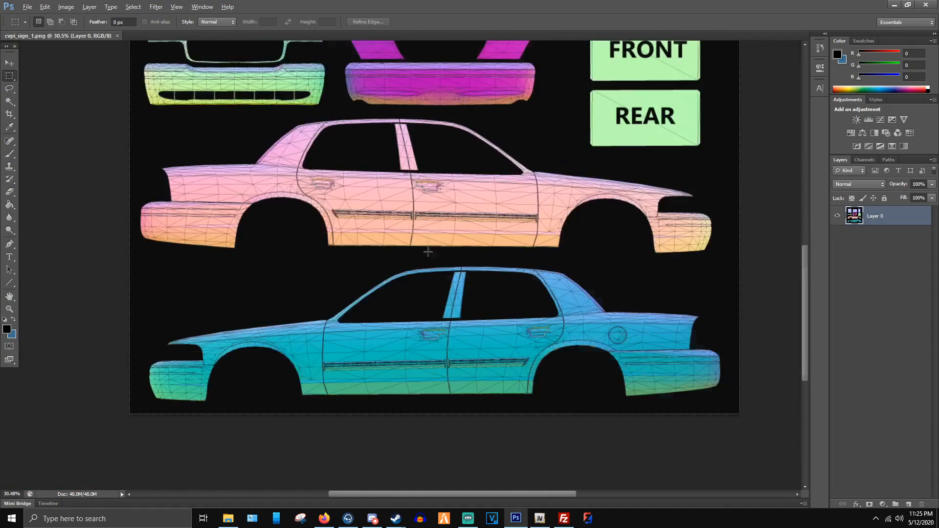
{"action": "scroll", "coordinate": [399, 396], "scroll_direction": "up", "scroll_amount": 4}
{"action": "key", "text": "alt+Tab"}
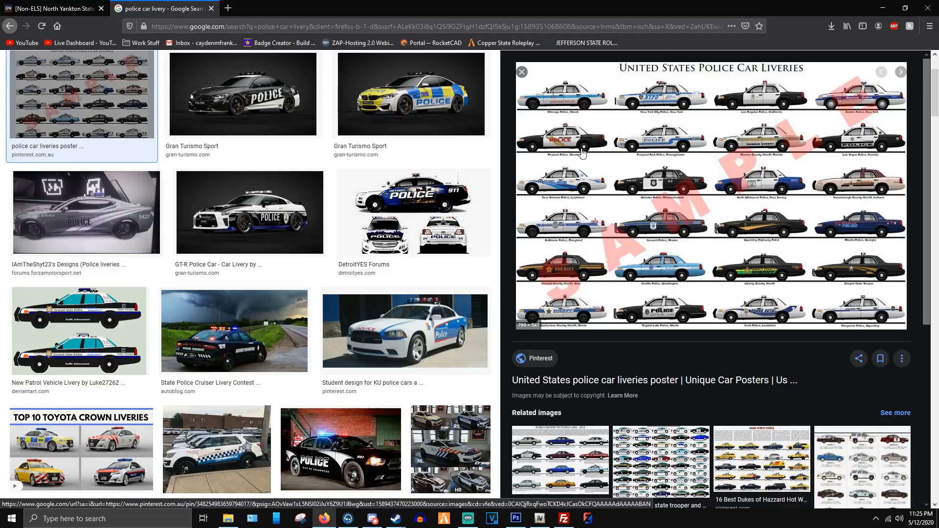
{"action": "key", "text": "alt+Tab"}
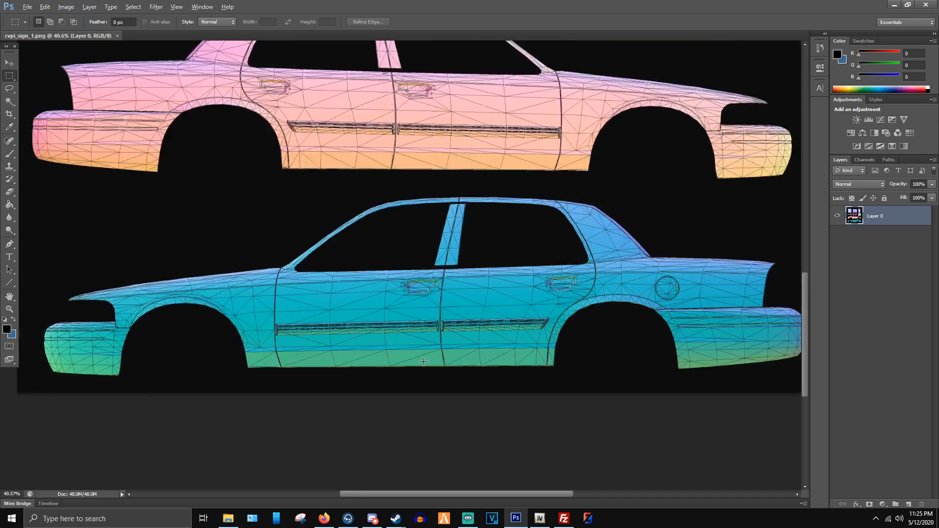
{"action": "key", "text": "alt+Tab"}
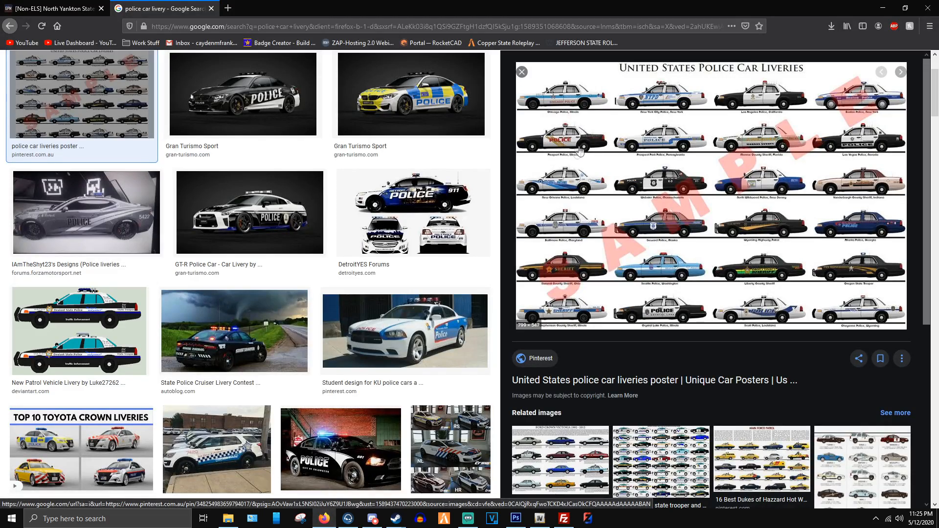
{"action": "key", "text": "alt+Tab"}
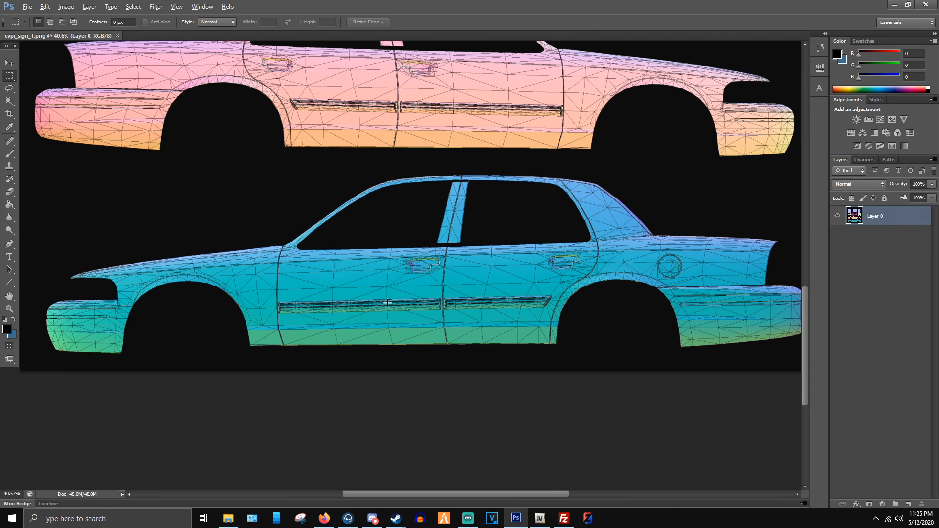
- Choose the Pencil tool for drawing on the blue side panel around the front wheel arch and door
{"action": "left_click", "coordinate": [8, 155]}
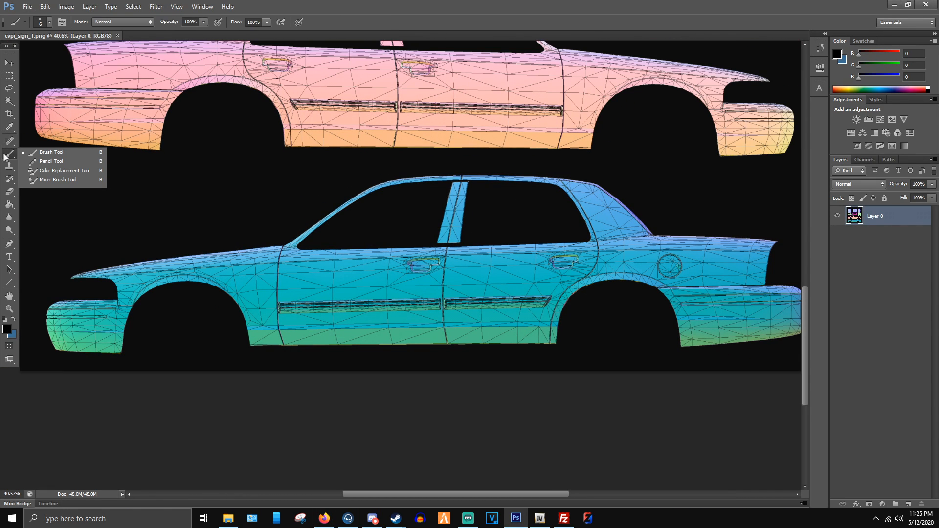
{"action": "left_click", "coordinate": [22, 151]}
{"action": "scroll", "coordinate": [128, 294], "scroll_direction": "up", "scroll_amount": 5}
{"action": "scroll", "coordinate": [113, 217], "scroll_direction": "down", "scroll_amount": 1}
{"action": "right_click", "coordinate": [7, 155]}
{"action": "left_click", "coordinate": [40, 162]}
{"action": "scroll", "coordinate": [332, 286], "scroll_direction": "up", "scroll_amount": 3}
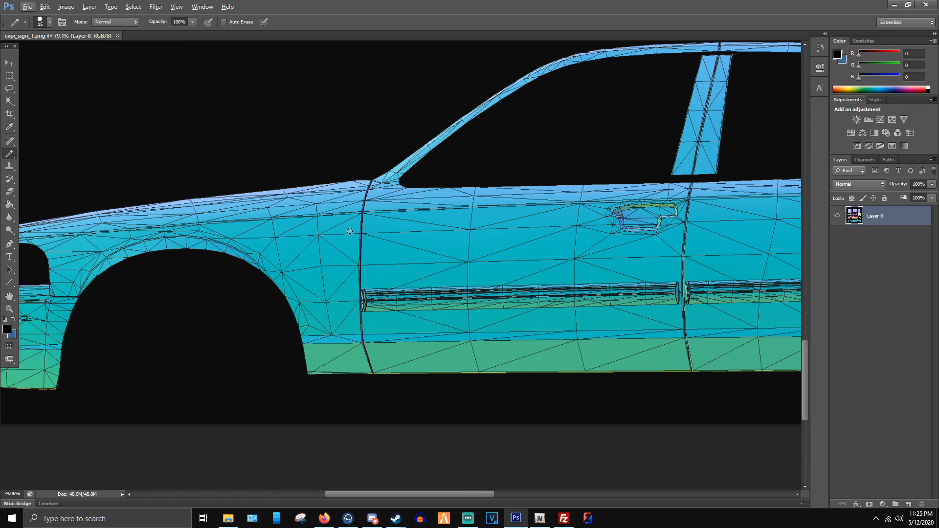
{"action": "scroll", "coordinate": [304, 332], "scroll_direction": "up", "scroll_amount": 1}
- Add a new layer above the template, lock Layer 0, and make the new layer active
{"action": "left_click", "coordinate": [907, 504]}
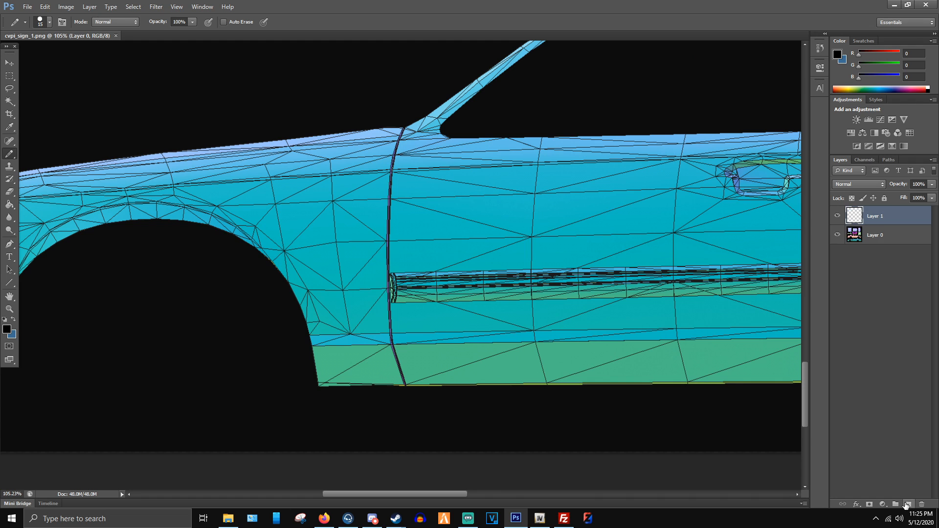
{"action": "left_click", "coordinate": [887, 236]}
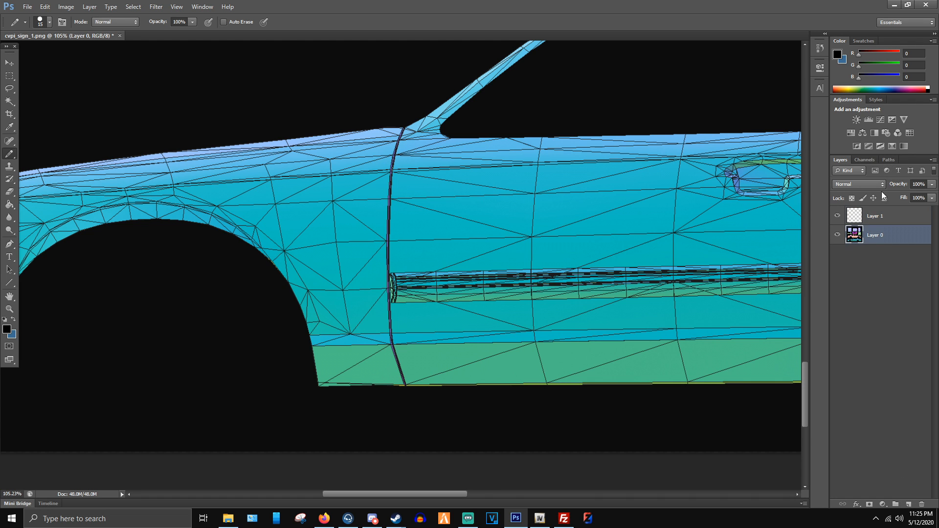
{"action": "left_click", "coordinate": [888, 223]}
{"action": "scroll", "coordinate": [377, 327], "scroll_direction": "up", "scroll_amount": 1}
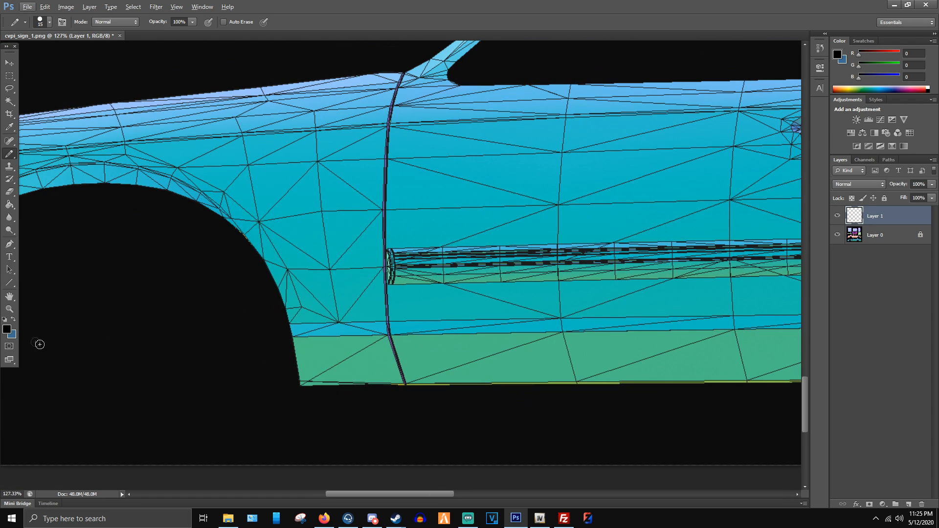
- Set the foreground color to the near-black 0b0b0b and return to the Pencil tool
{"action": "left_click", "coordinate": [7, 330]}
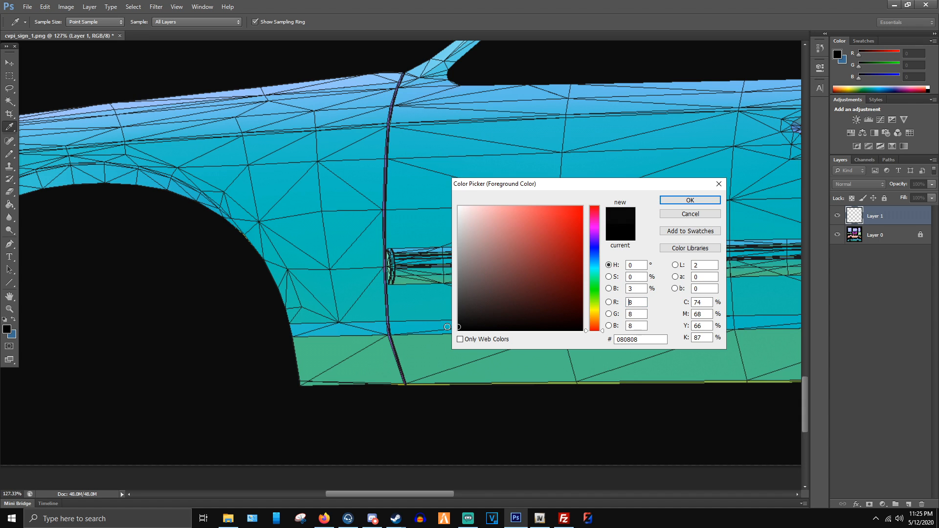
{"action": "left_click_drag", "start_coordinate": [447, 325], "coordinate": [447, 326]}
{"action": "left_click", "coordinate": [690, 200]}
{"action": "key", "text": "b"}
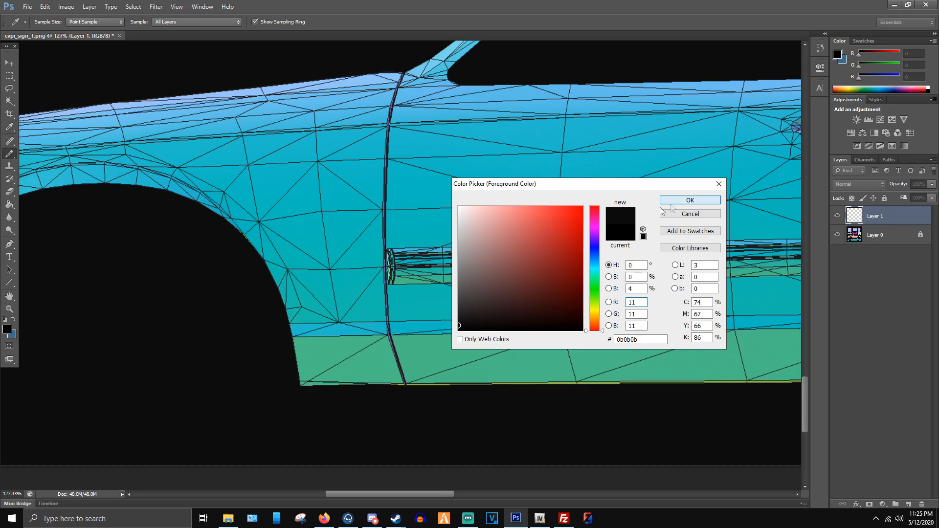
- Try a rough freehand pencil scribble over the front door seam on the new layer and undo it
{"action": "scroll", "coordinate": [401, 338], "scroll_direction": "up", "scroll_amount": 2}
{"action": "mouse_move", "coordinate": [358, 281]}
{"action": "left_mouse_down"}
{"action": "mouse_move", "coordinate": [419, 333]}
{"action": "mouse_move", "coordinate": [499, 224]}
{"action": "mouse_move", "coordinate": [567, 211]}
{"action": "left_mouse_up"}
{"action": "scroll", "coordinate": [338, 256], "scroll_direction": "down", "scroll_amount": 1}
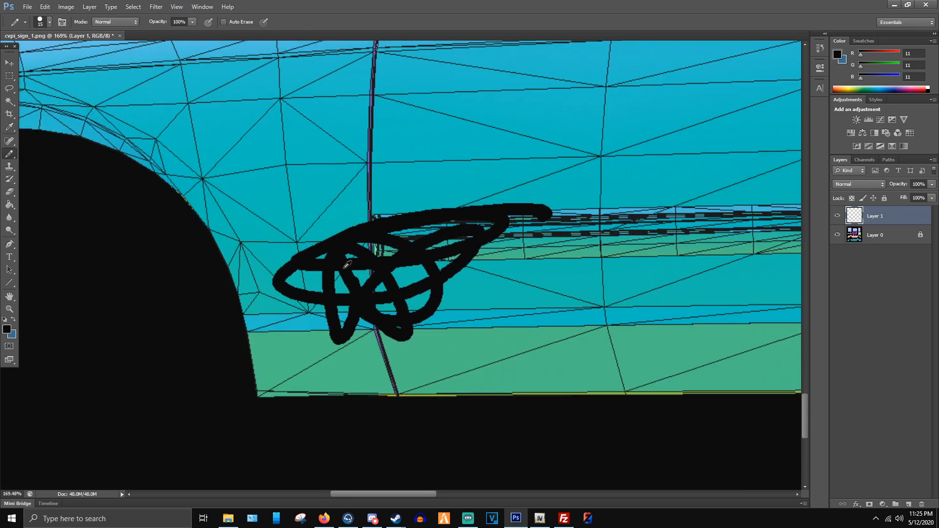
{"action": "scroll", "coordinate": [349, 246], "scroll_direction": "up", "scroll_amount": 12}
{"action": "scroll", "coordinate": [368, 233], "scroll_direction": "down", "scroll_amount": 4}
{"action": "scroll", "coordinate": [367, 201], "scroll_direction": "down", "scroll_amount": 6}
{"action": "key", "text": "ctrl+z"}
{"action": "scroll", "coordinate": [368, 283], "scroll_direction": "up", "scroll_amount": 6}
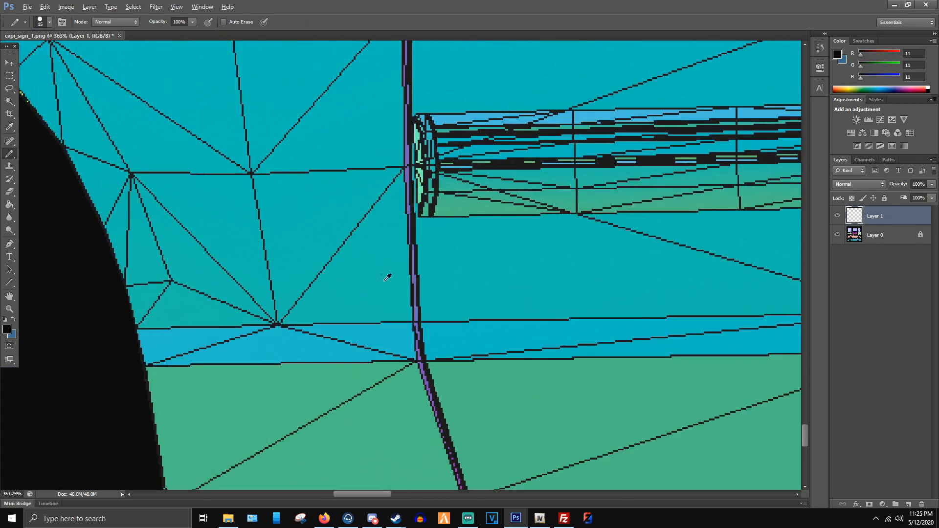
{"action": "scroll", "coordinate": [410, 277], "scroll_direction": "down", "scroll_amount": 5}
{"action": "scroll", "coordinate": [424, 235], "scroll_direction": "up", "scroll_amount": 3}
{"action": "scroll", "coordinate": [431, 234], "scroll_direction": "down", "scroll_amount": 3}
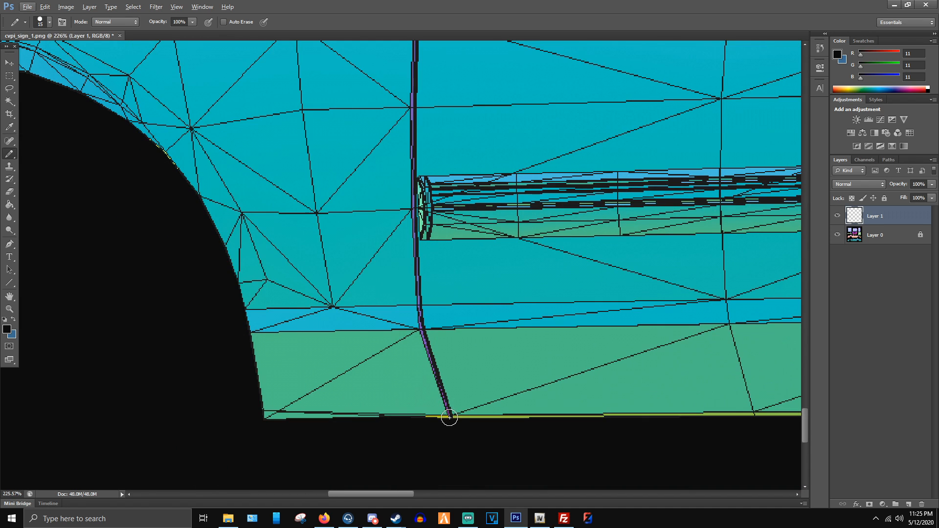
- Trace the front door seam on Layer 1 with connected straight pencil strokes, from the sill up to the base of the windshield pillar
{"action": "left_click", "coordinate": [444, 419]}
{"action": "left_click", "coordinate": [414, 332], "text": "shift"}
{"action": "left_click", "coordinate": [411, 304], "text": "shift"}
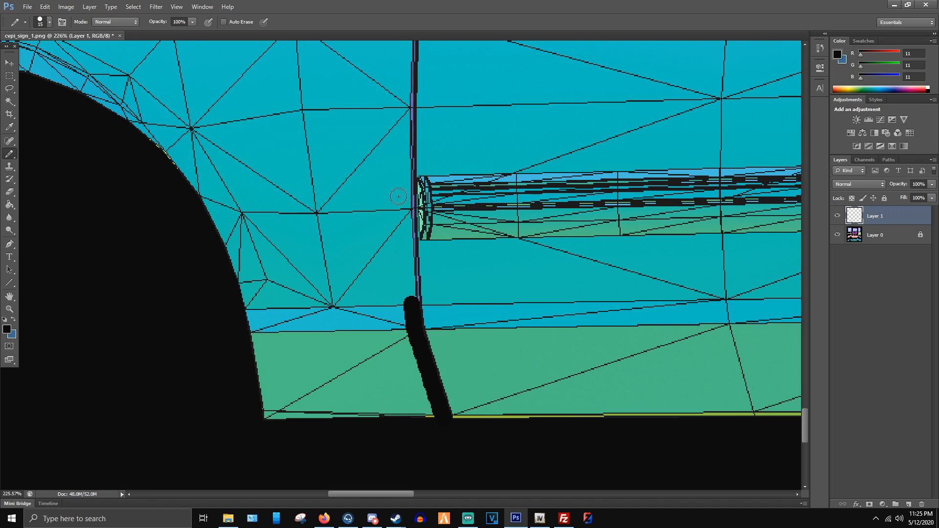
{"action": "left_click", "coordinate": [405, 209], "text": "shift"}
{"action": "left_click", "coordinate": [405, 106], "text": "shift"}
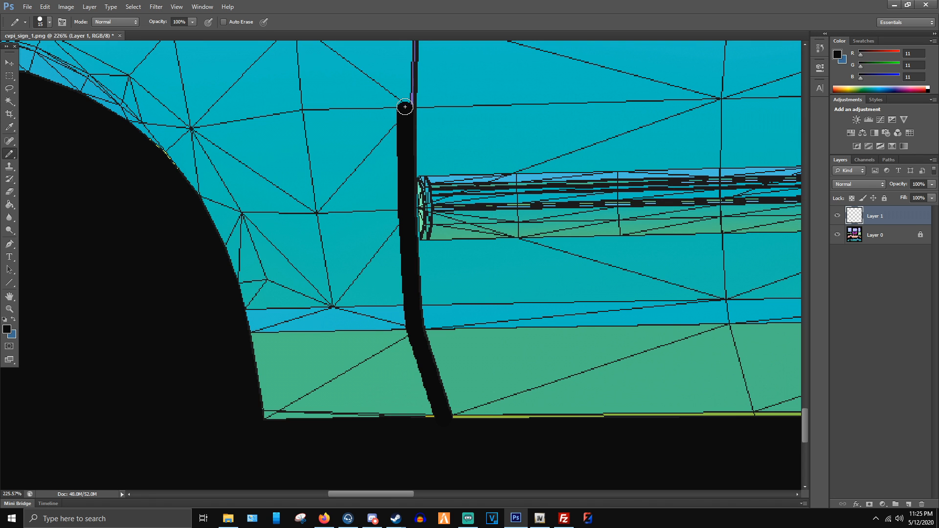
{"action": "scroll", "coordinate": [389, 345], "scroll_direction": "down", "scroll_amount": 5}
{"action": "scroll", "coordinate": [379, 188], "scroll_direction": "up", "scroll_amount": 5}
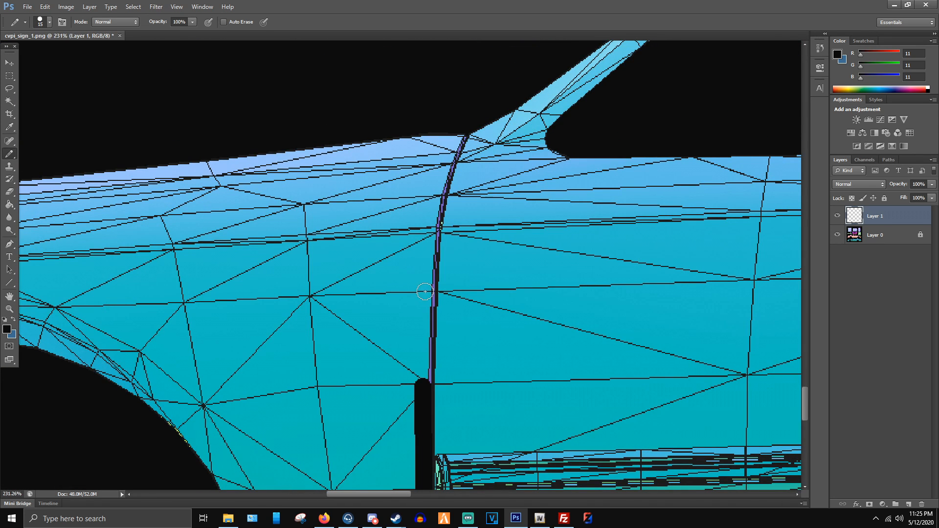
{"action": "left_click", "coordinate": [424, 292], "text": "shift"}
{"action": "left_click", "coordinate": [430, 227], "text": "shift"}
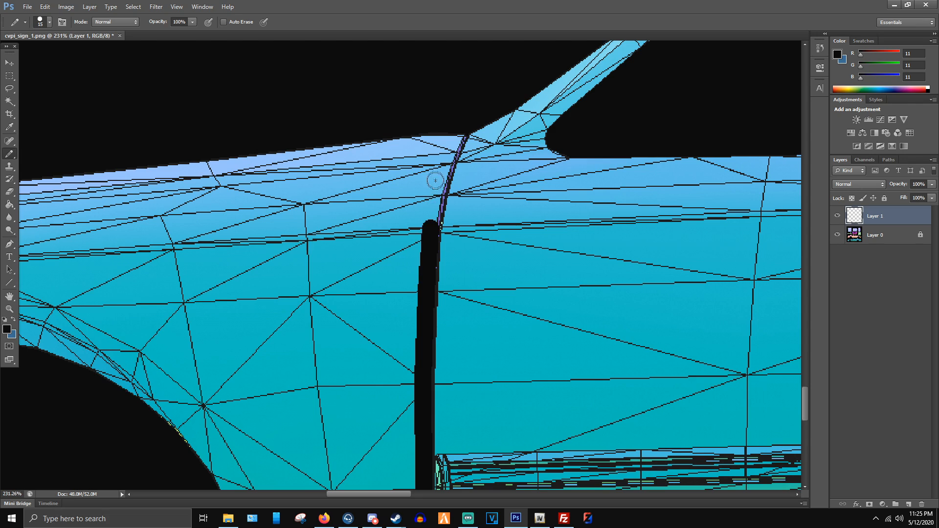
{"action": "left_click", "coordinate": [436, 191], "text": "shift"}
{"action": "left_click", "coordinate": [457, 135], "text": "shift"}
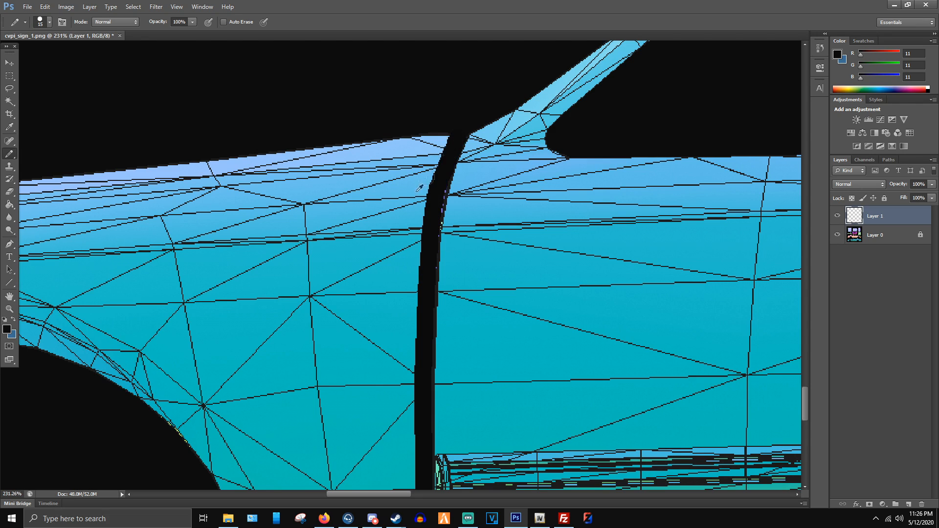
- Look at the police car livery poster in the browser, return to Photoshop and check the pencil line with Layer 0 hidden
{"action": "scroll", "coordinate": [374, 235], "scroll_direction": "down", "scroll_amount": 5}
{"action": "key", "text": "alt+Tab"}
{"action": "key", "text": "alt"}
{"action": "key", "text": "alt"}
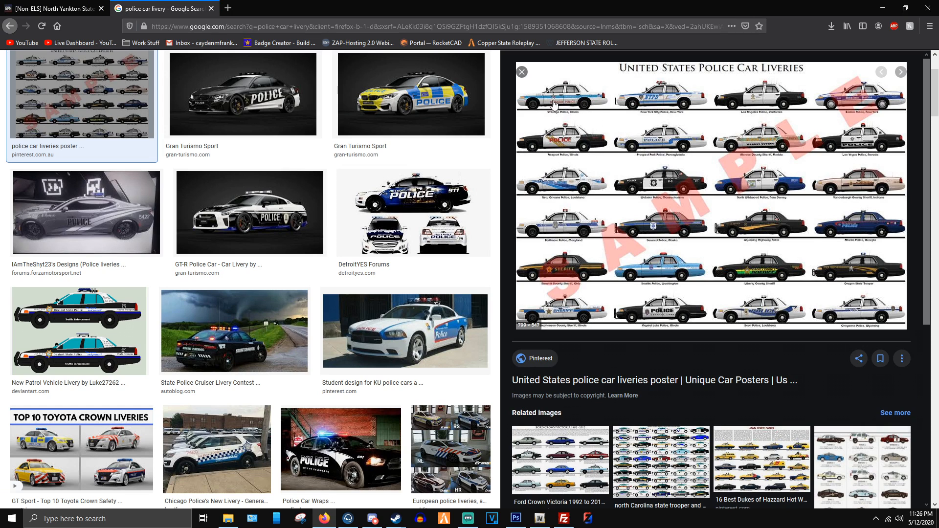
{"action": "key", "text": "alt+Tab"}
{"action": "scroll", "coordinate": [461, 221], "scroll_direction": "up", "scroll_amount": 2}
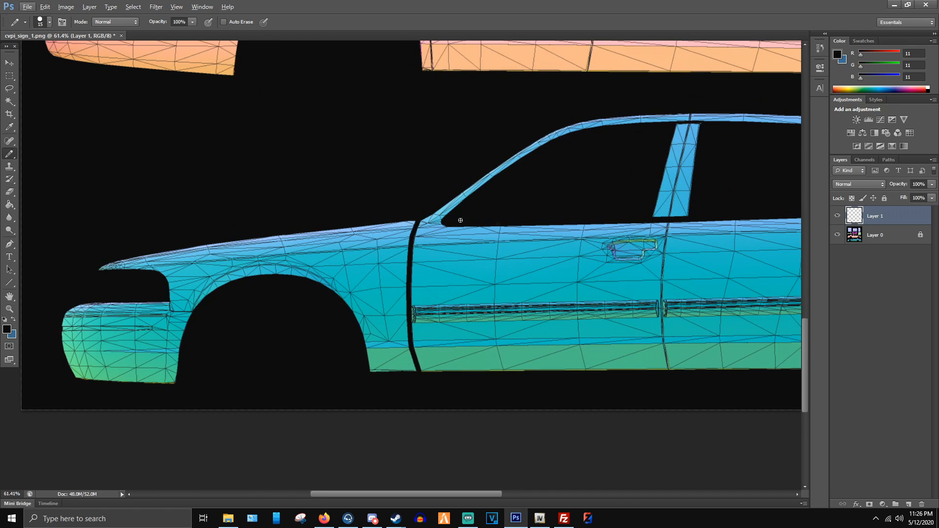
{"action": "left_click", "coordinate": [837, 235]}
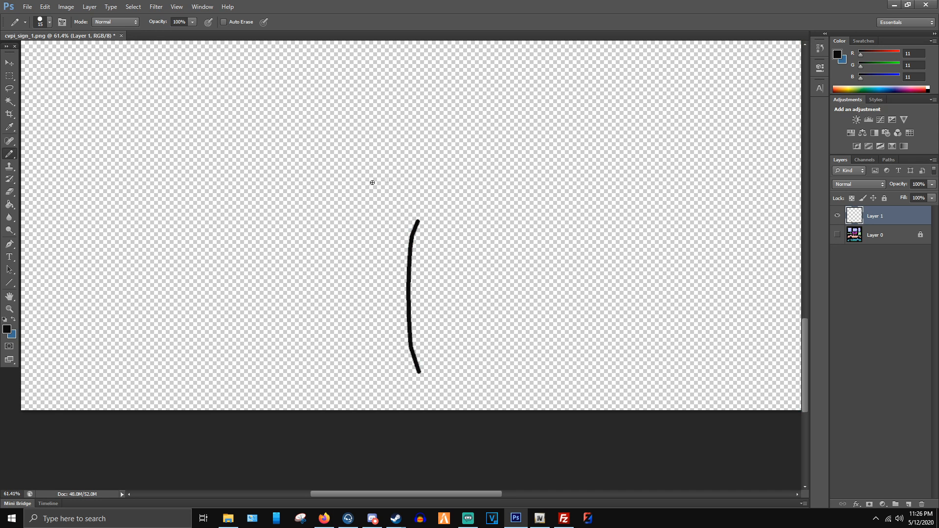
{"action": "left_click", "coordinate": [837, 236]}
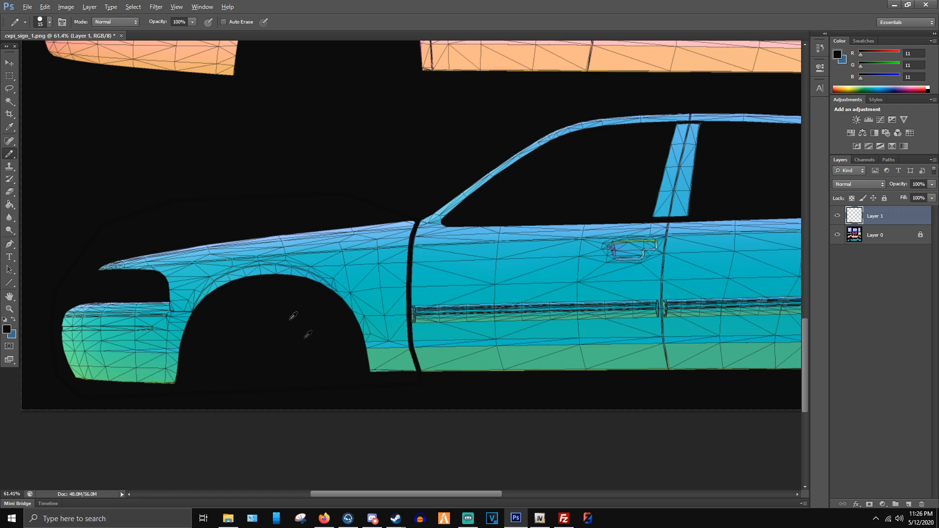
- Trace the rear door's lower edge on Layer 1 with connected pencil strokes, from the sill up around the front of the rear wheel arch
{"action": "scroll", "coordinate": [136, 280], "scroll_direction": "down", "scroll_amount": 6}
{"action": "scroll", "coordinate": [670, 277], "scroll_direction": "up", "scroll_amount": 9}
{"action": "scroll", "coordinate": [373, 181], "scroll_direction": "down", "scroll_amount": 3}
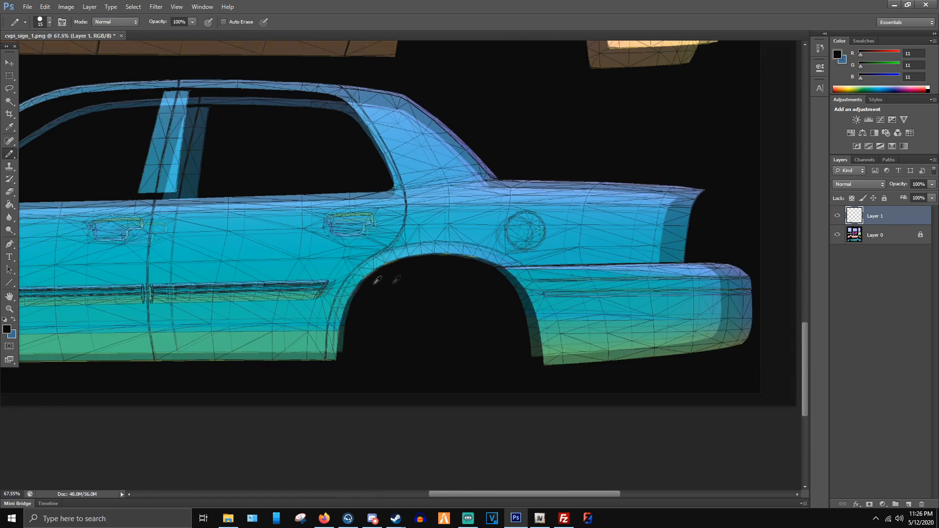
{"action": "scroll", "coordinate": [338, 309], "scroll_direction": "up", "scroll_amount": 4}
{"action": "left_click_drag", "start_coordinate": [320, 346], "coordinate": [321, 332]}
{"action": "left_click_drag", "start_coordinate": [330, 291], "coordinate": [342, 267]}
{"action": "left_click", "coordinate": [350, 247], "text": "shift"}
{"action": "left_click", "coordinate": [373, 216], "text": "shift"}
{"action": "left_click", "coordinate": [388, 199], "text": "shift"}
{"action": "left_click", "coordinate": [402, 187], "text": "shift"}
{"action": "left_click", "coordinate": [428, 173], "text": "shift"}
{"action": "left_click", "coordinate": [452, 157], "text": "shift"}
{"action": "left_click", "coordinate": [472, 142], "text": "shift"}
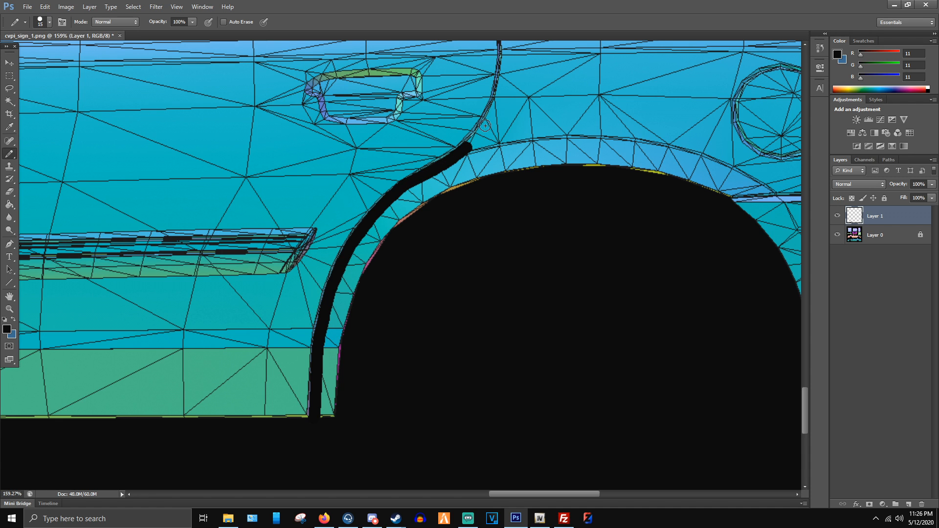
- Continue the pencil line up the rear door seam, from the wheel arch past the rear door handle to just above the window's lower edge
{"action": "left_click", "coordinate": [490, 120], "text": "shift"}
{"action": "left_click", "coordinate": [498, 93], "text": "shift"}
{"action": "scroll", "coordinate": [421, 224], "scroll_direction": "down", "scroll_amount": 5}
{"action": "scroll", "coordinate": [469, 64], "scroll_direction": "up", "scroll_amount": 10}
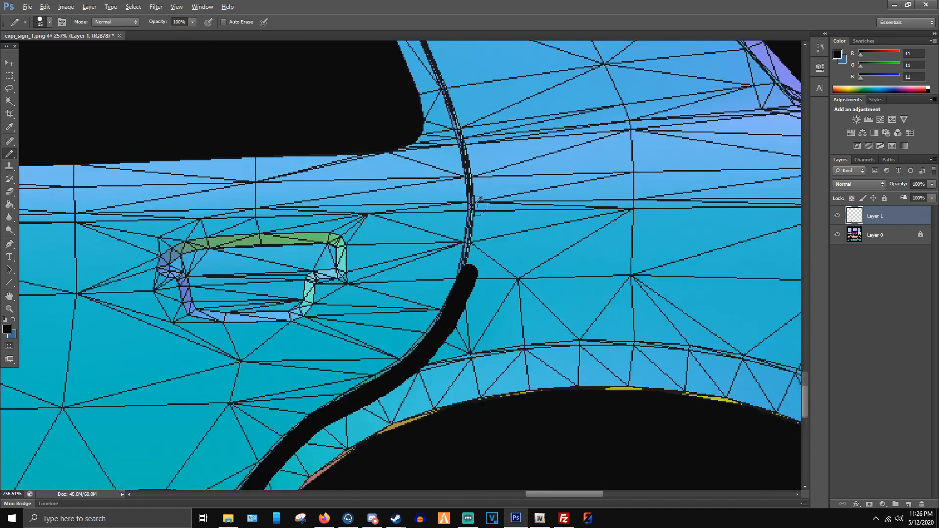
{"action": "left_click", "coordinate": [481, 208], "text": "shift"}
{"action": "left_click", "coordinate": [472, 147], "text": "shift"}
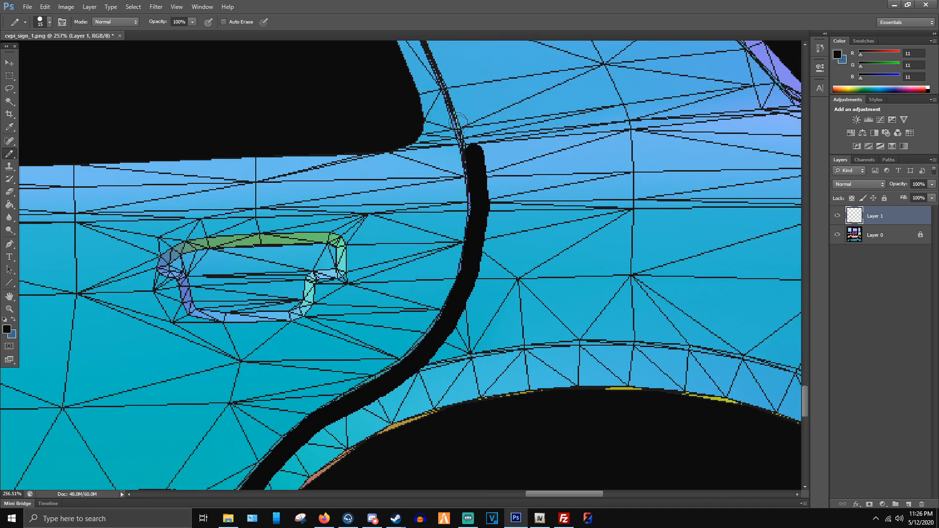
{"action": "left_click", "coordinate": [457, 83], "text": "shift"}
- Extend the pencil line along the seam behind the rear side window up over the roof edge
{"action": "scroll", "coordinate": [433, 211], "scroll_direction": "down", "scroll_amount": 5}
{"action": "scroll", "coordinate": [432, 211], "scroll_direction": "up", "scroll_amount": 5}
{"action": "scroll", "coordinate": [456, 212], "scroll_direction": "down", "scroll_amount": 2}
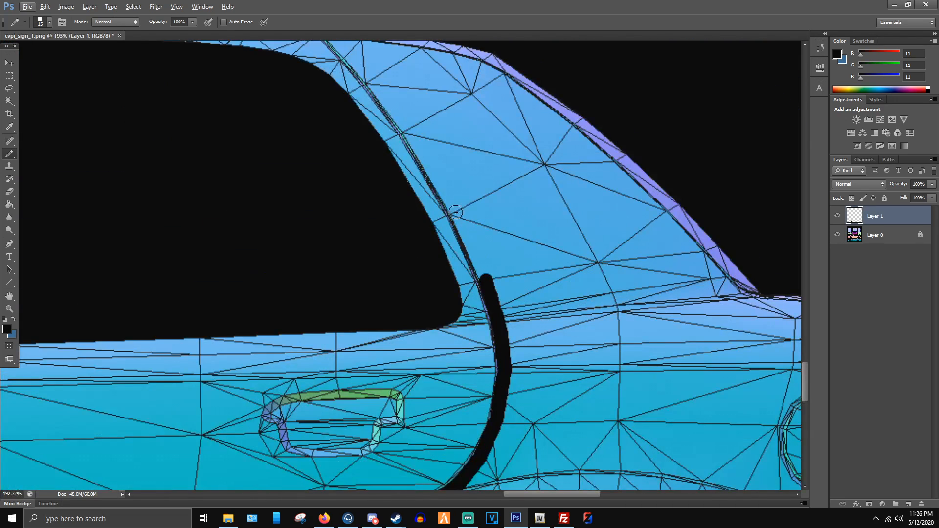
{"action": "left_click", "coordinate": [453, 211], "text": "shift"}
{"action": "left_click", "coordinate": [406, 129], "text": "shift"}
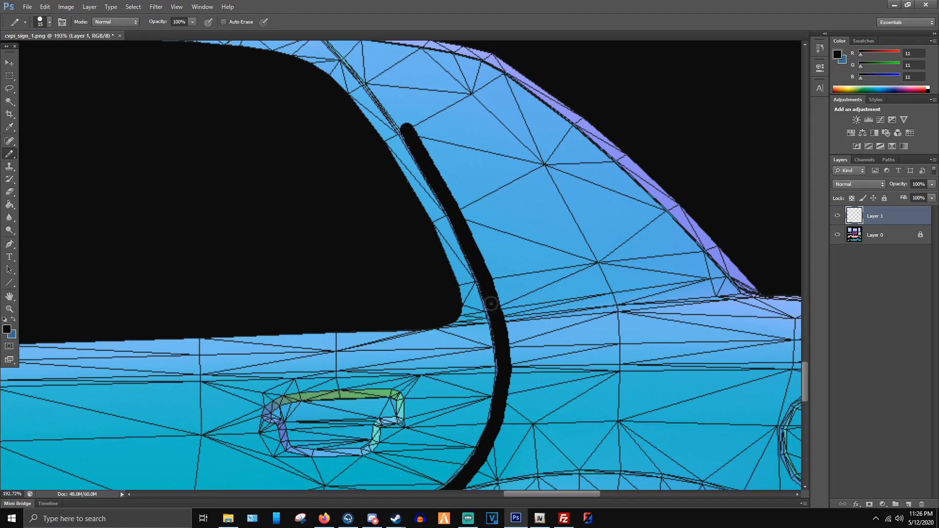
{"action": "scroll", "coordinate": [361, 58], "scroll_direction": "up", "scroll_amount": 3}
{"action": "left_click", "coordinate": [472, 291], "text": "shift"}
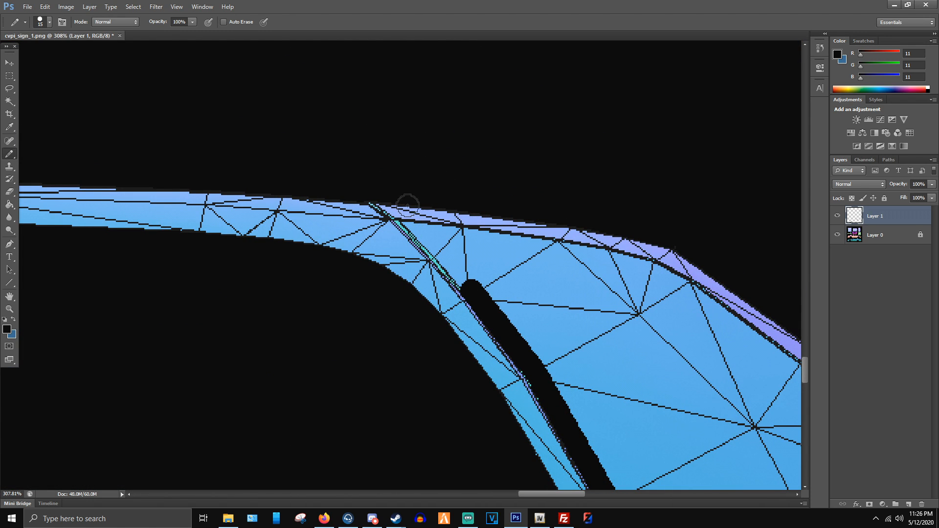
{"action": "left_click", "coordinate": [391, 203], "text": "shift"}
{"action": "left_click", "coordinate": [360, 181], "text": "shift"}
{"action": "scroll", "coordinate": [360, 181], "scroll_direction": "down", "scroll_amount": 8}
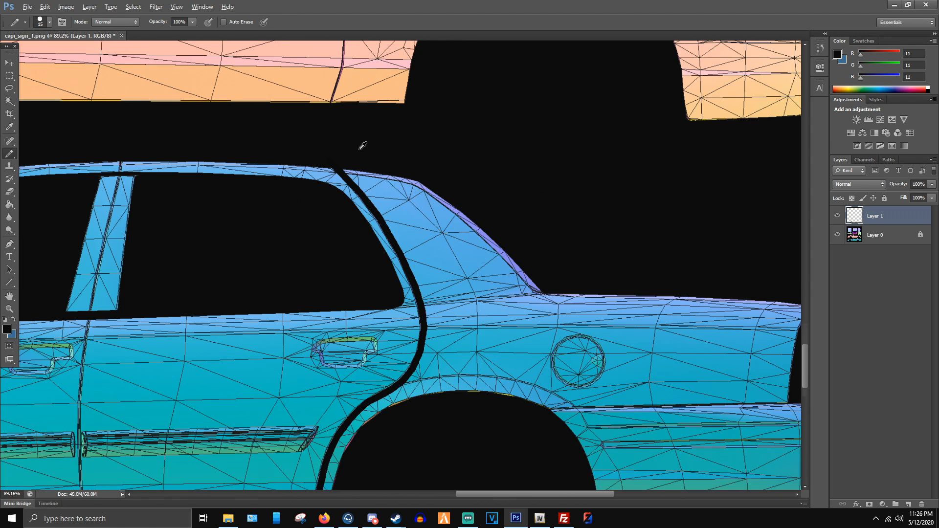
{"action": "scroll", "coordinate": [589, 276], "scroll_direction": "down", "scroll_amount": 3}
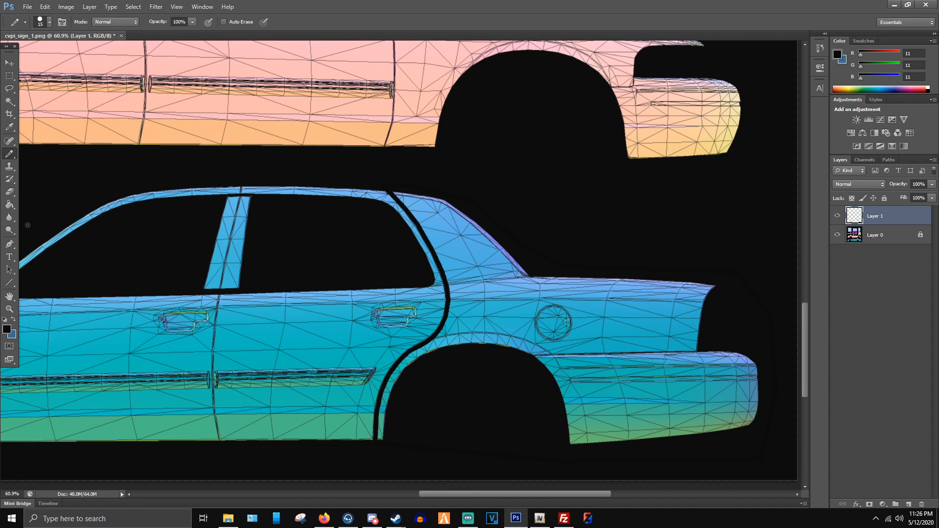
- Try filling the outlined rear and front body sections with near-black using the Paint Bucket, and undo the fills
{"action": "left_click", "coordinate": [9, 205]}
{"action": "scroll", "coordinate": [372, 290], "scroll_direction": "down", "scroll_amount": 2}
{"action": "left_click", "coordinate": [537, 312]}
{"action": "scroll", "coordinate": [537, 312], "scroll_direction": "down", "scroll_amount": 3}
{"action": "left_click", "coordinate": [118, 327]}
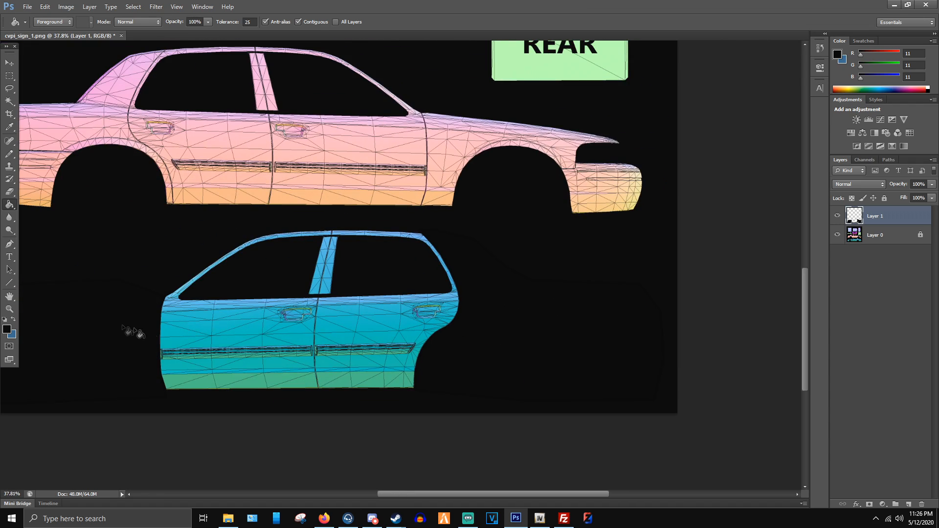
{"action": "scroll", "coordinate": [534, 262], "scroll_direction": "up", "scroll_amount": 10}
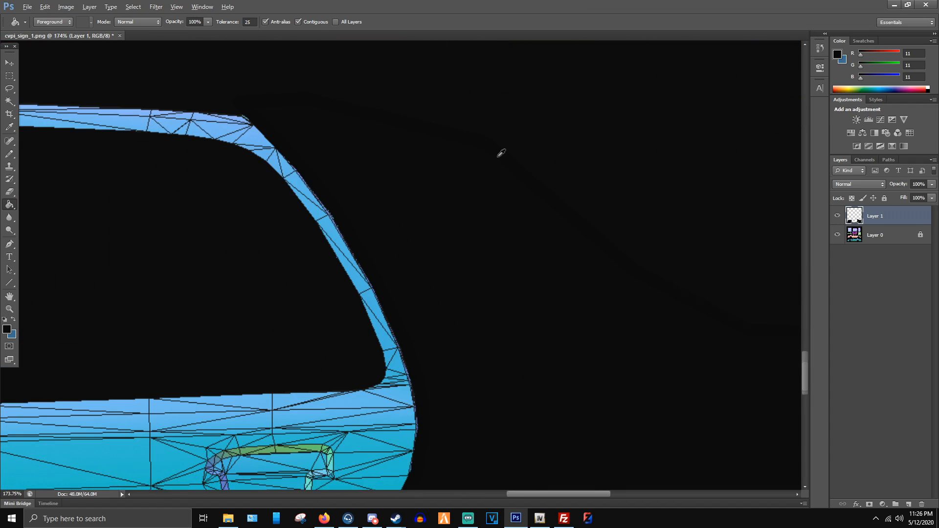
{"action": "key", "text": "ctrl+z"}
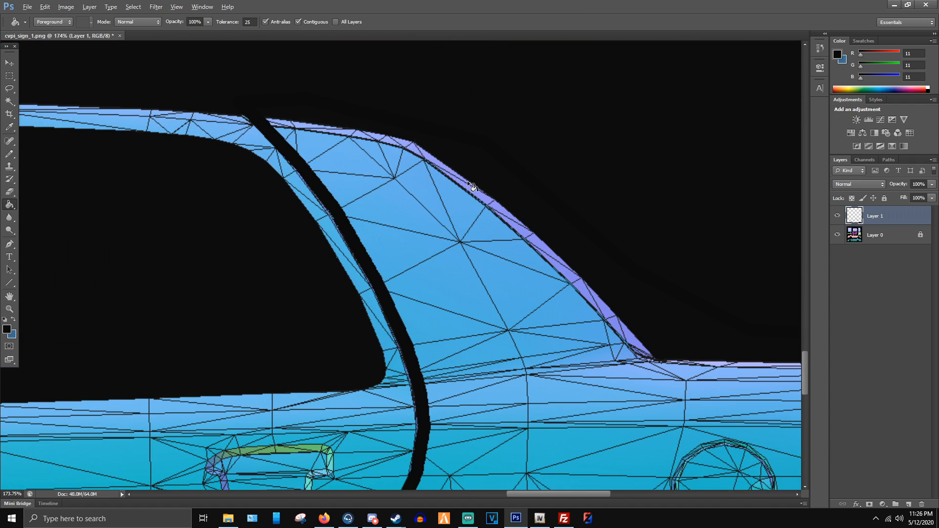
{"action": "scroll", "coordinate": [533, 218], "scroll_direction": "down", "scroll_amount": 3}
{"action": "left_click", "coordinate": [533, 219]}
{"action": "key", "text": "ctrl+z"}
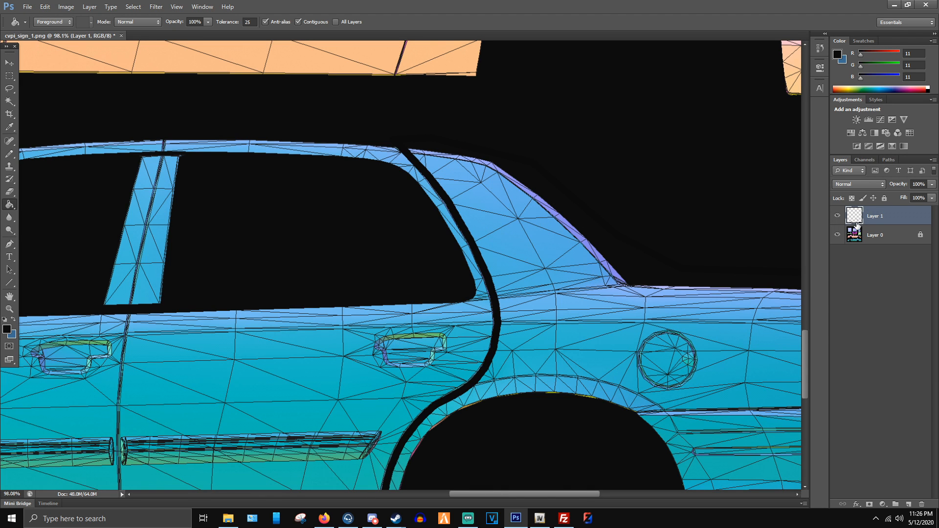
{"action": "left_click", "coordinate": [830, 213]}
{"action": "scroll", "coordinate": [646, 201], "scroll_direction": "down", "scroll_amount": 3}
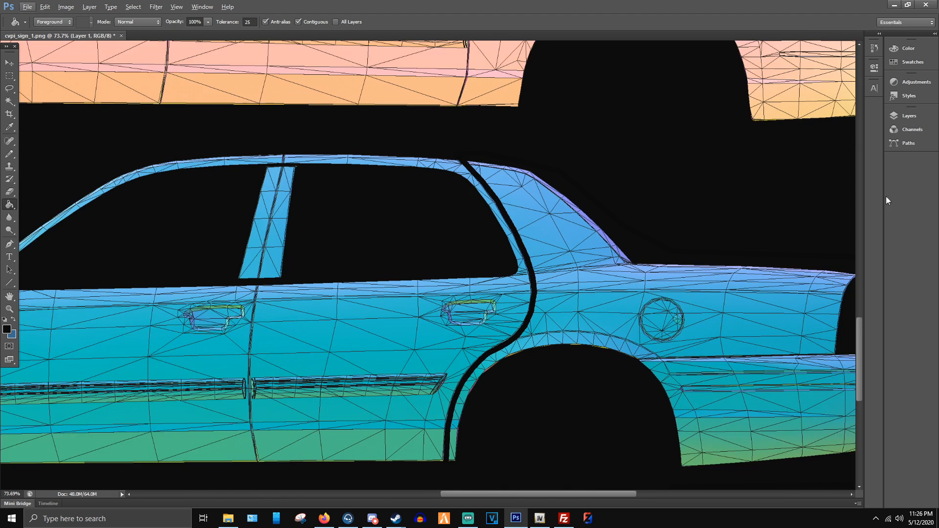
{"action": "left_click", "coordinate": [902, 116]}
{"action": "left_click", "coordinate": [902, 116]}
{"action": "left_click", "coordinate": [883, 129]}
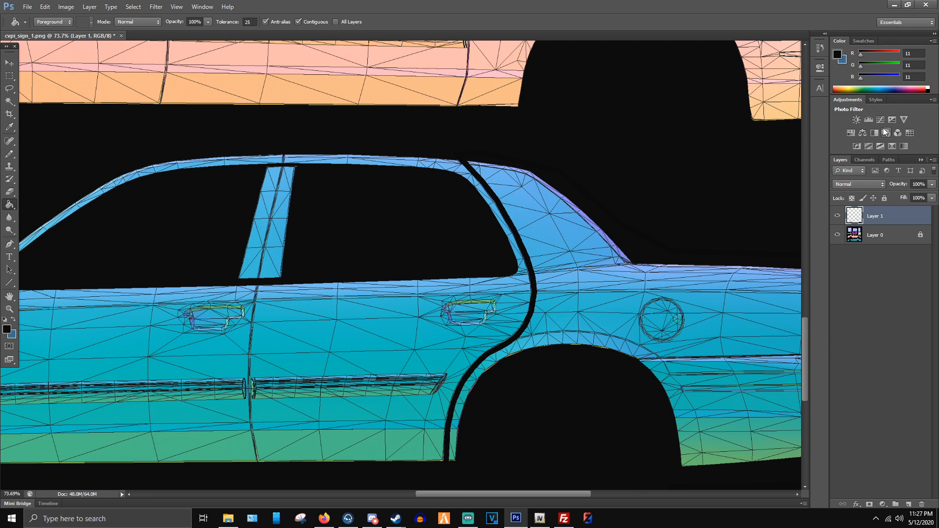
- Check the pencil outlines on Layer 1 with Layer 0 hidden, restoring the template's visibility when done
{"action": "left_click", "coordinate": [874, 238]}
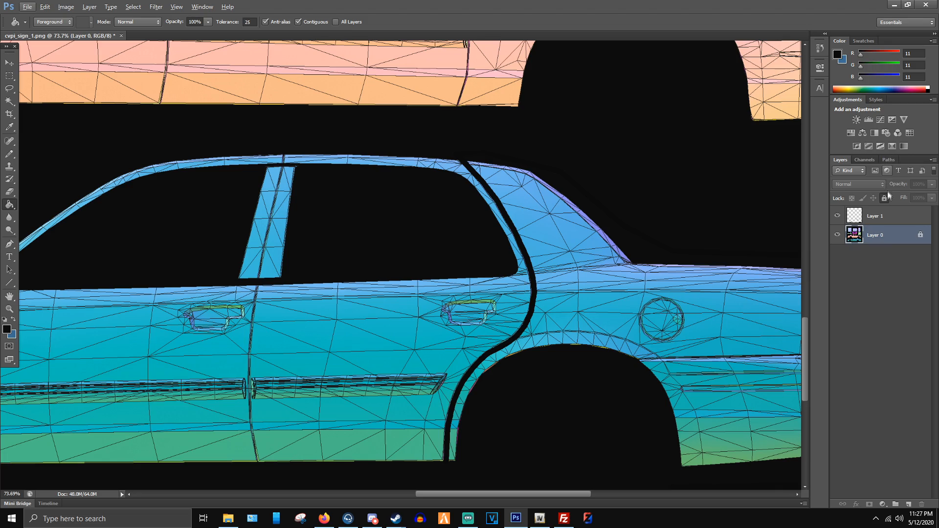
{"action": "left_click", "coordinate": [878, 216]}
{"action": "left_click", "coordinate": [837, 235]}
{"action": "scroll", "coordinate": [490, 244], "scroll_direction": "down", "scroll_amount": 3}
{"action": "scroll", "coordinate": [507, 296], "scroll_direction": "up", "scroll_amount": 3}
{"action": "left_click", "coordinate": [838, 235]}
{"action": "scroll", "coordinate": [576, 357], "scroll_direction": "up", "scroll_amount": 3}
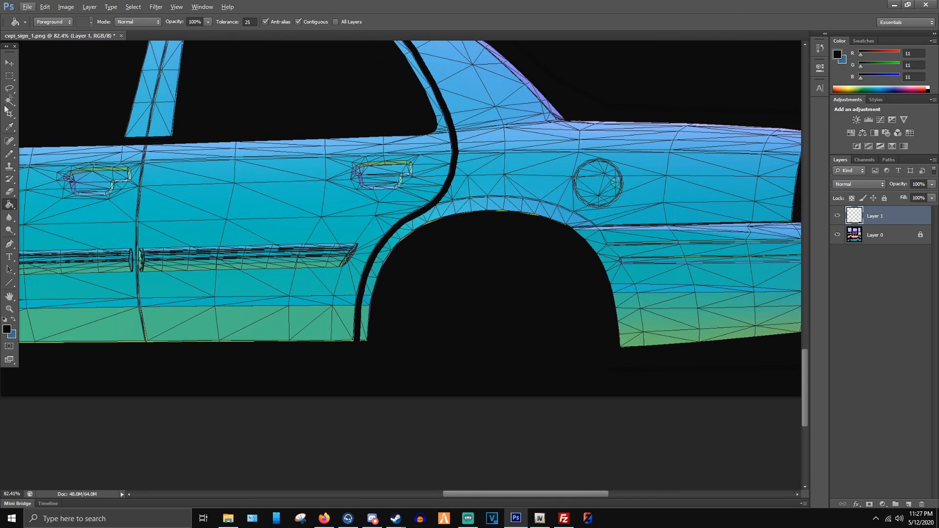
- Fill the outlined rear body section of the blue side panel on Layer 1 with near-black using the Paint Bucket
{"action": "left_click", "coordinate": [9, 154]}
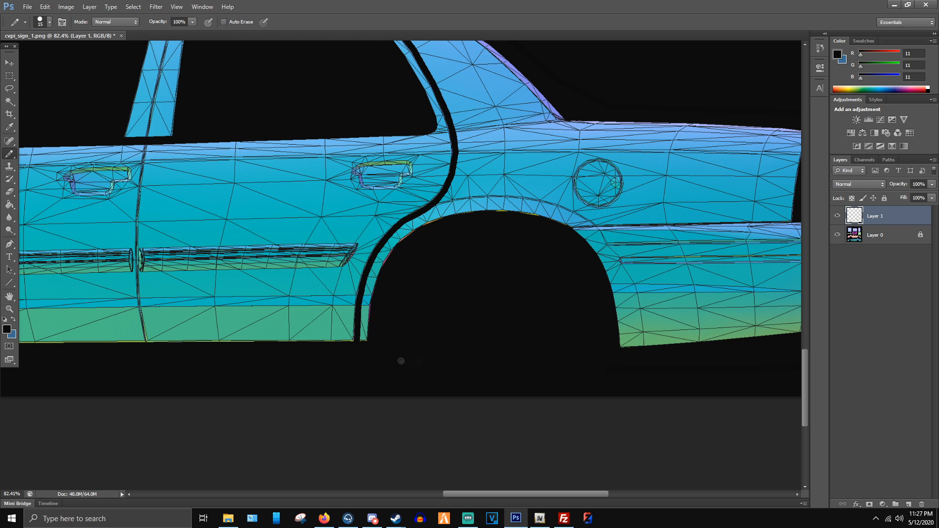
{"action": "scroll", "coordinate": [507, 337], "scroll_direction": "down", "scroll_amount": 5}
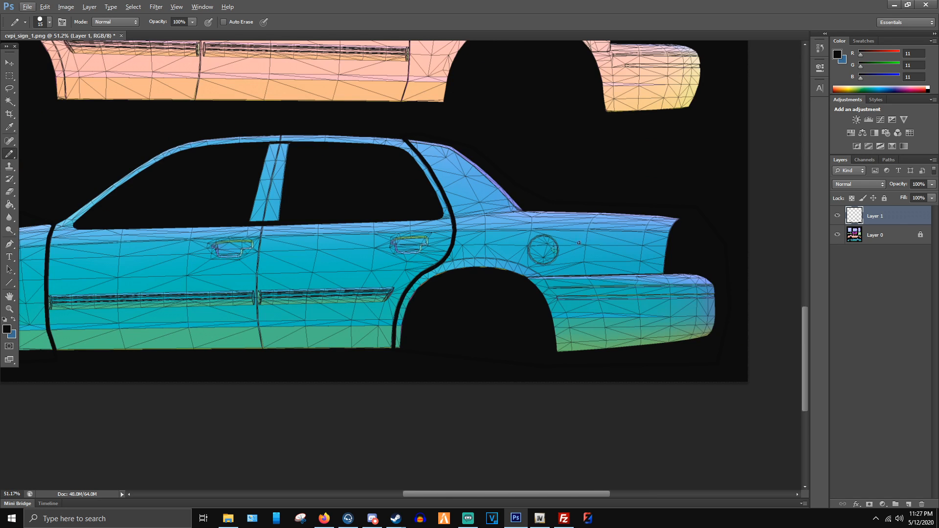
{"action": "key", "text": "g"}
{"action": "left_click", "coordinate": [505, 285]}
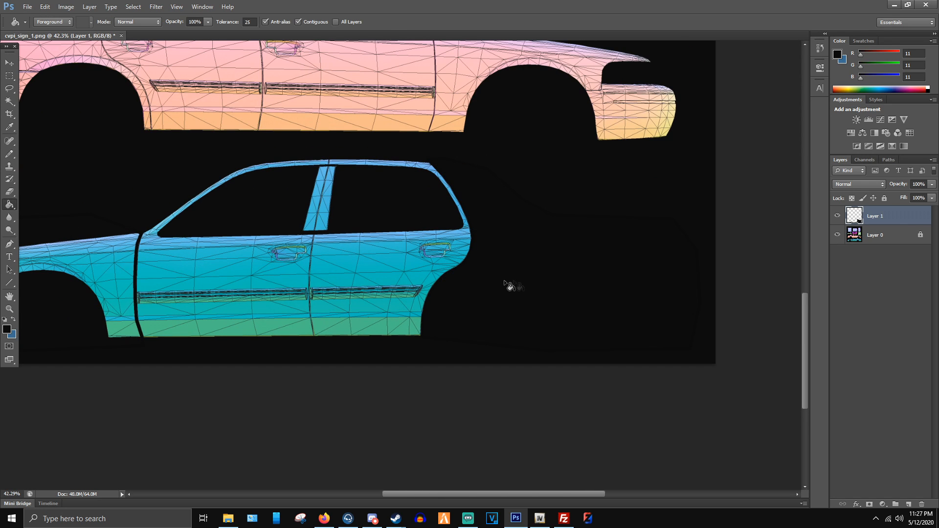
{"action": "scroll", "coordinate": [615, 272], "scroll_direction": "down", "scroll_amount": 2}
{"action": "scroll", "coordinate": [698, 246], "scroll_direction": "up", "scroll_amount": 3}
- Inspect the rear fill's shape with Layer 0 hidden, then show the template and examine the fill's edge up close
{"action": "left_click", "coordinate": [838, 235]}
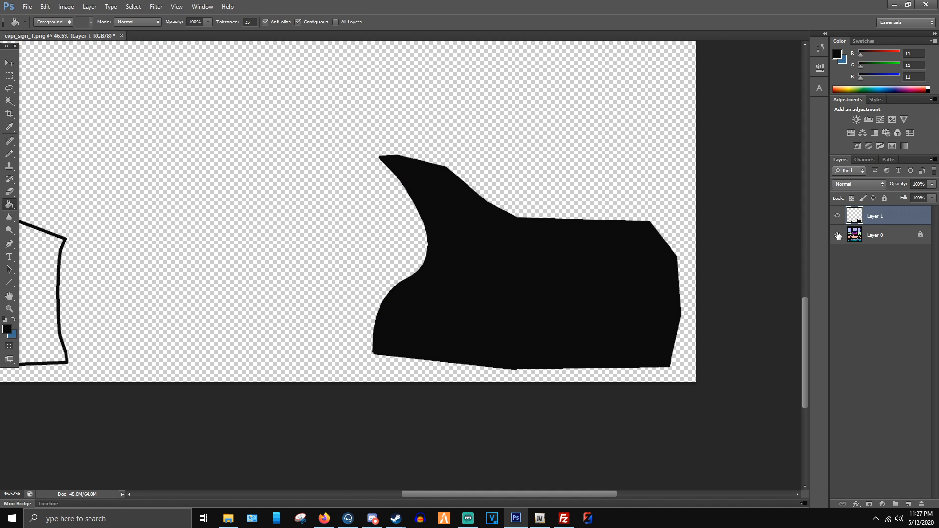
{"action": "left_click", "coordinate": [838, 235]}
{"action": "scroll", "coordinate": [440, 202], "scroll_direction": "up", "scroll_amount": 9}
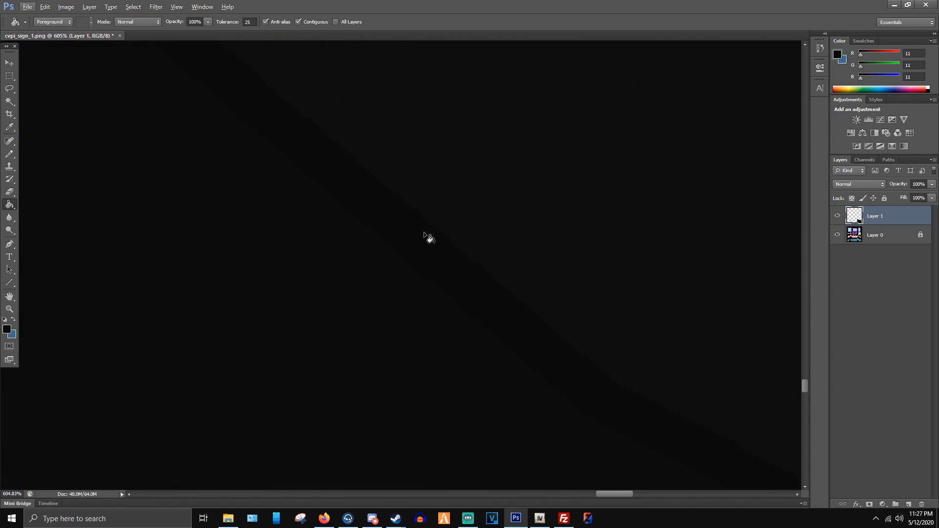
{"action": "scroll", "coordinate": [432, 198], "scroll_direction": "down", "scroll_amount": 10}
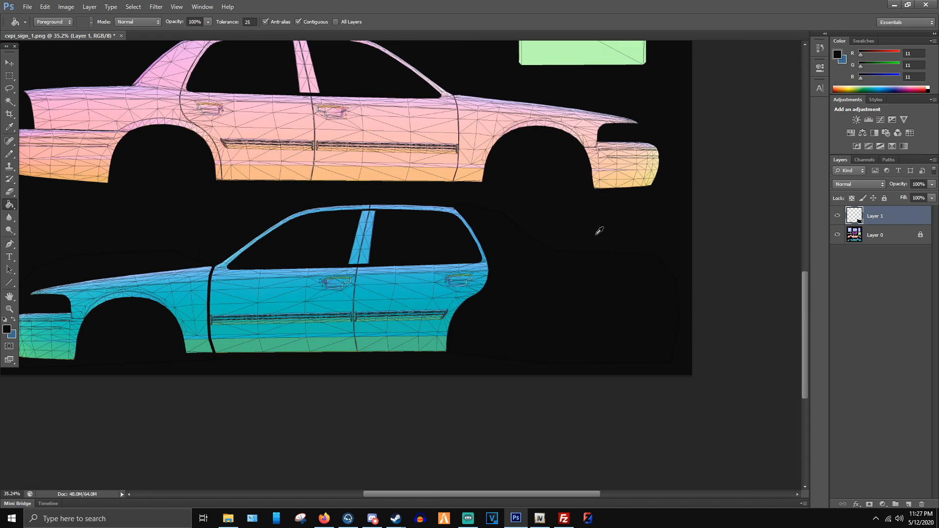
- Fill the outlined front fender and bumper section of the blue side panel with the same near-black
{"action": "left_click", "coordinate": [156, 273]}
{"action": "scroll", "coordinate": [220, 294], "scroll_direction": "down", "scroll_amount": 1}
{"action": "scroll", "coordinate": [274, 325], "scroll_direction": "up", "scroll_amount": 1}
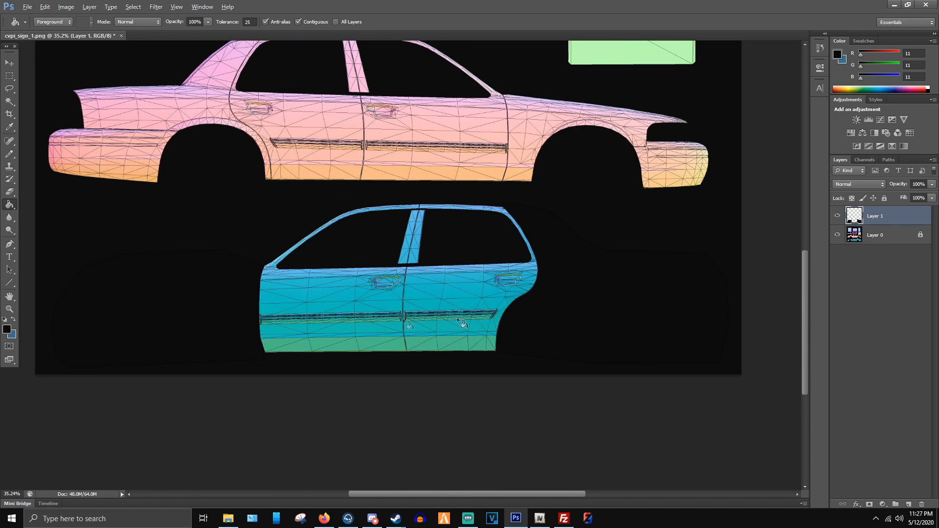
- Hide Layer 0 to examine the two filled body sections on their own, and make Layer 0 the active layer
{"action": "left_click", "coordinate": [838, 235]}
{"action": "scroll", "coordinate": [553, 303], "scroll_direction": "down", "scroll_amount": 2}
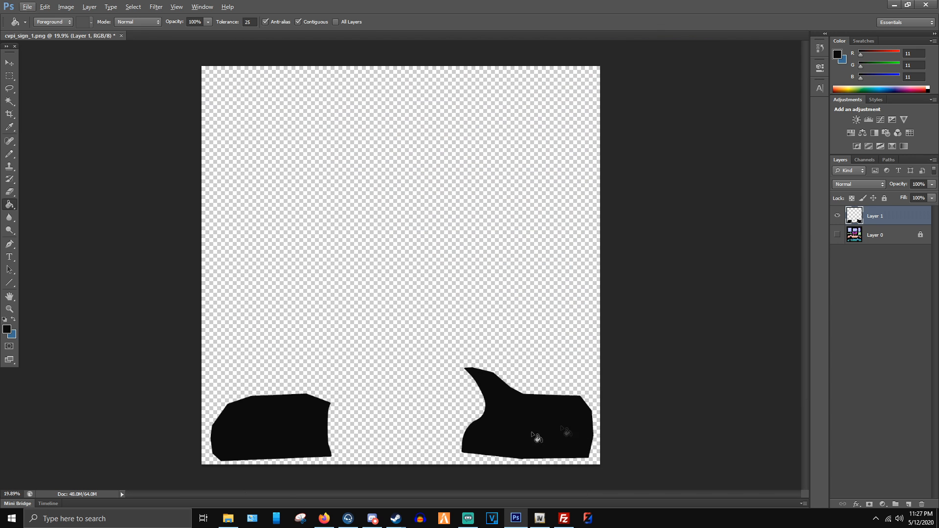
{"action": "scroll", "coordinate": [396, 465], "scroll_direction": "up", "scroll_amount": 4}
{"action": "scroll", "coordinate": [470, 203], "scroll_direction": "down", "scroll_amount": 2}
{"action": "left_click", "coordinate": [846, 236]}
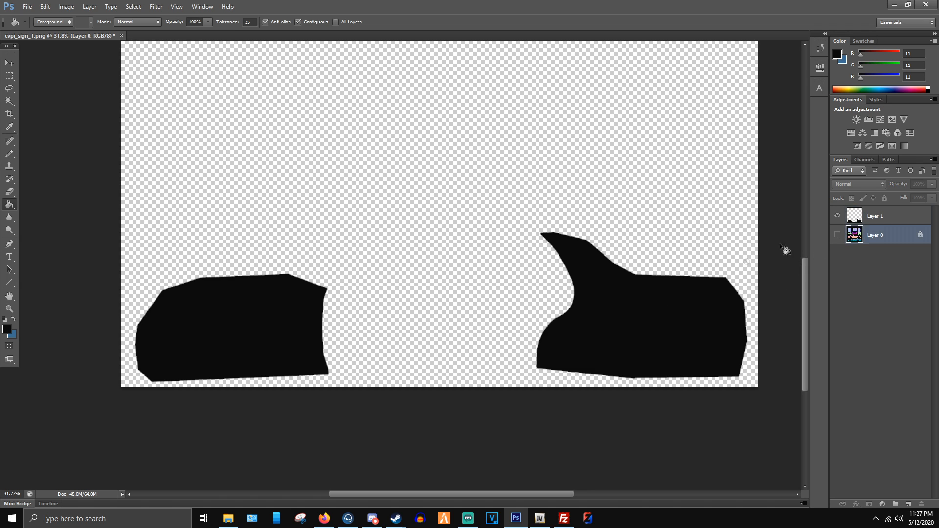
- Show Layer 0 again and add a new layer between Layer 1 and Layer 0
{"action": "left_click", "coordinate": [838, 236]}
{"action": "scroll", "coordinate": [593, 329], "scroll_direction": "up", "scroll_amount": 2}
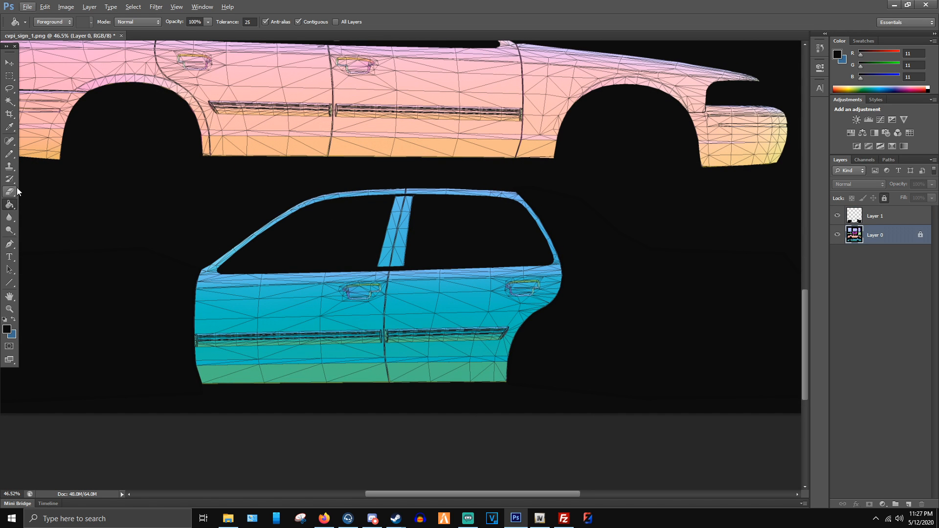
{"action": "left_click", "coordinate": [869, 218]}
{"action": "left_click", "coordinate": [909, 504]}
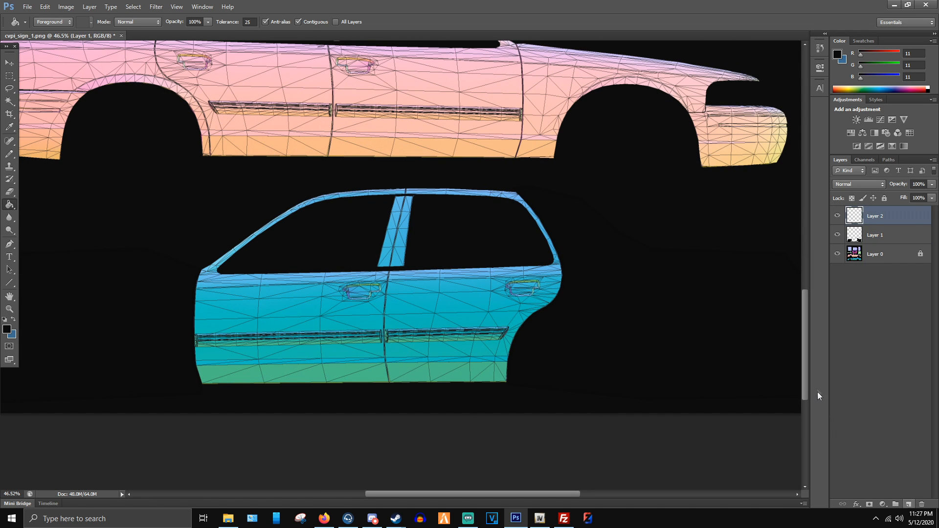
{"action": "left_click_drag", "start_coordinate": [914, 218], "coordinate": [880, 240]}
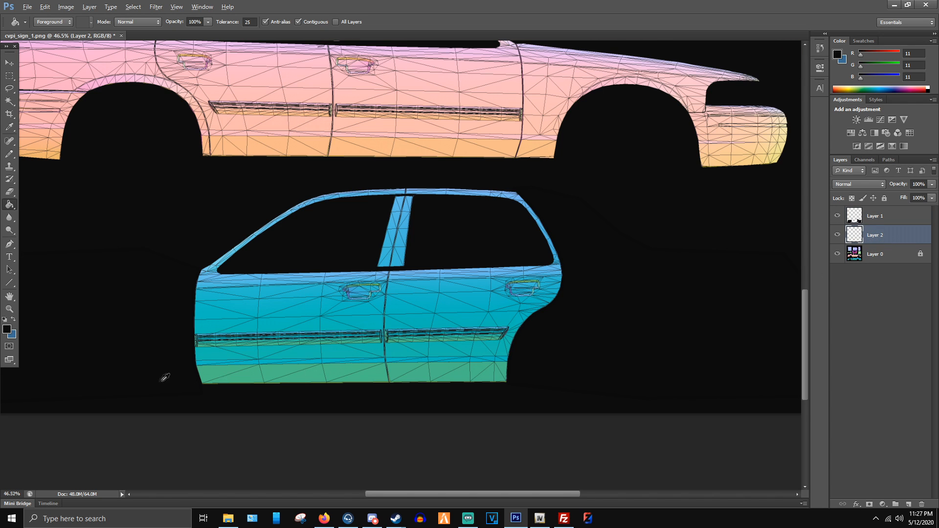
- Set the foreground colour to pure white, ffffff
{"action": "scroll", "coordinate": [161, 377], "scroll_direction": "up", "scroll_amount": 2}
{"action": "left_click", "coordinate": [9, 333]}
{"action": "left_click_drag", "start_coordinate": [497, 295], "coordinate": [458, 204]}
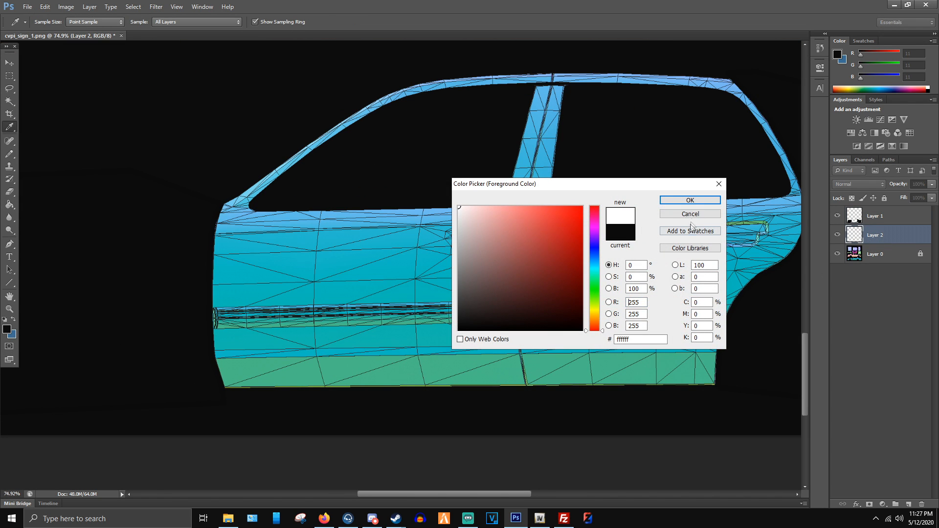
{"action": "left_click", "coordinate": [690, 200]}
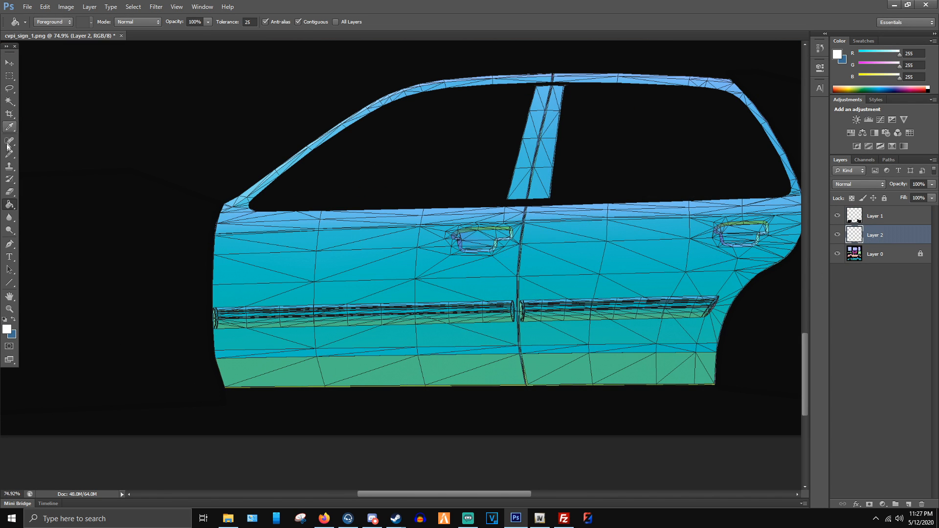
- Enlarge the Pencil to 80 px and draw a straight white line along the bottom edge of the blue side panel's doors
{"action": "key", "text": "b"}
{"action": "key", "text": "bracketright"}
{"action": "key", "text": "bracketright"}
{"action": "key", "text": "bracketright"}
{"action": "key", "text": "bracketright"}
{"action": "key", "text": "bracketright"}
{"action": "left_click", "coordinate": [224, 385]}
{"action": "left_click", "coordinate": [719, 380], "text": "shift"}
- Outline the rest of the blue panel's door section in white along the rear door edge, roof, windshield pillar and front door edge
{"action": "scroll", "coordinate": [720, 381], "scroll_direction": "down", "scroll_amount": 2}
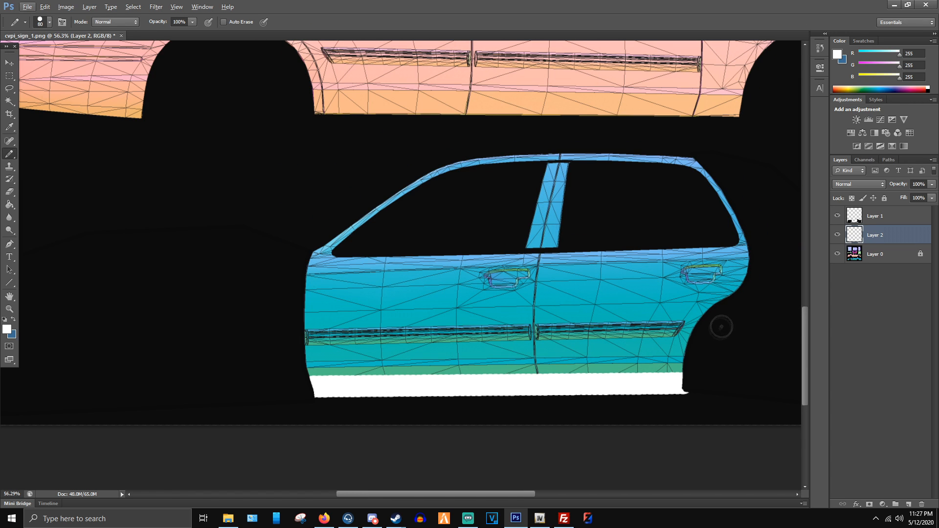
{"action": "left_click", "coordinate": [755, 262]}
{"action": "left_click", "coordinate": [712, 157], "text": "shift"}
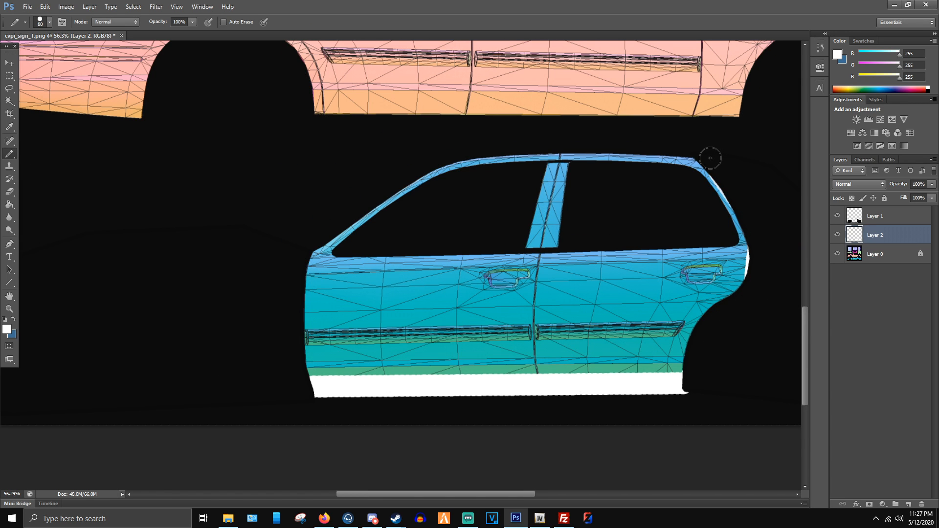
{"action": "left_click", "coordinate": [495, 150], "text": "shift"}
{"action": "left_click", "coordinate": [389, 196], "text": "shift"}
{"action": "left_click", "coordinate": [318, 252], "text": "shift"}
{"action": "left_click", "coordinate": [313, 387], "text": "shift"}
- Fill the outlined door section with white using the Paint Bucket, and hide Layer 0 to check it beside the black sections
{"action": "scroll", "coordinate": [167, 283], "scroll_direction": "down", "scroll_amount": 1}
{"action": "key", "text": "g"}
{"action": "left_click", "coordinate": [364, 341]}
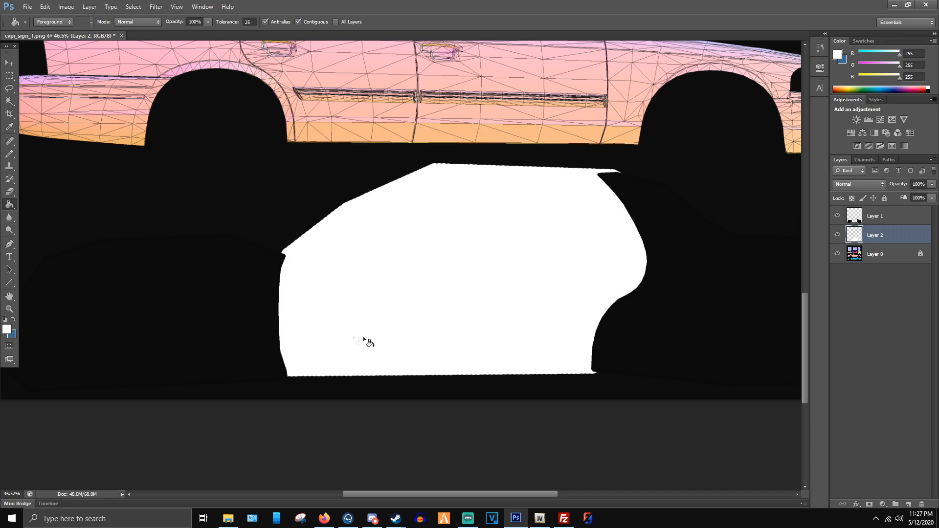
{"action": "scroll", "coordinate": [364, 341], "scroll_direction": "down", "scroll_amount": 1}
{"action": "scroll", "coordinate": [415, 273], "scroll_direction": "down", "scroll_amount": 2}
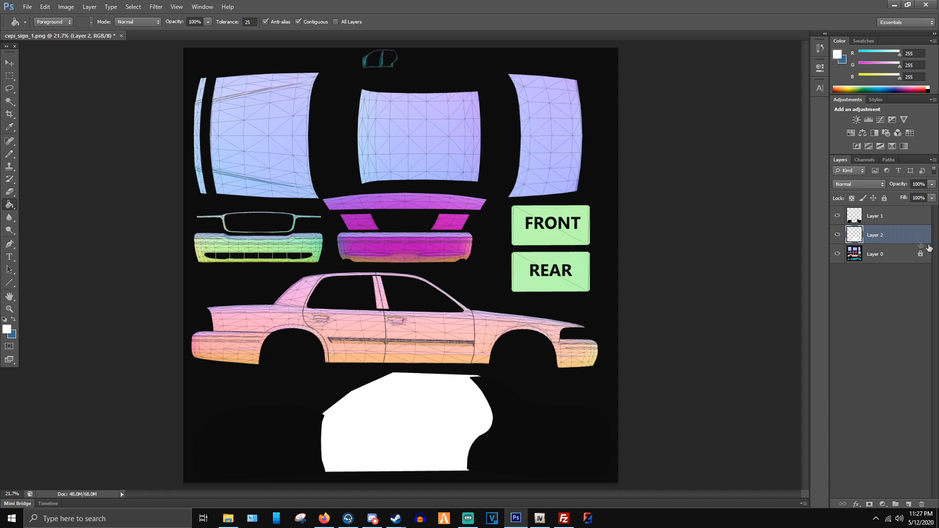
{"action": "left_click", "coordinate": [837, 253]}
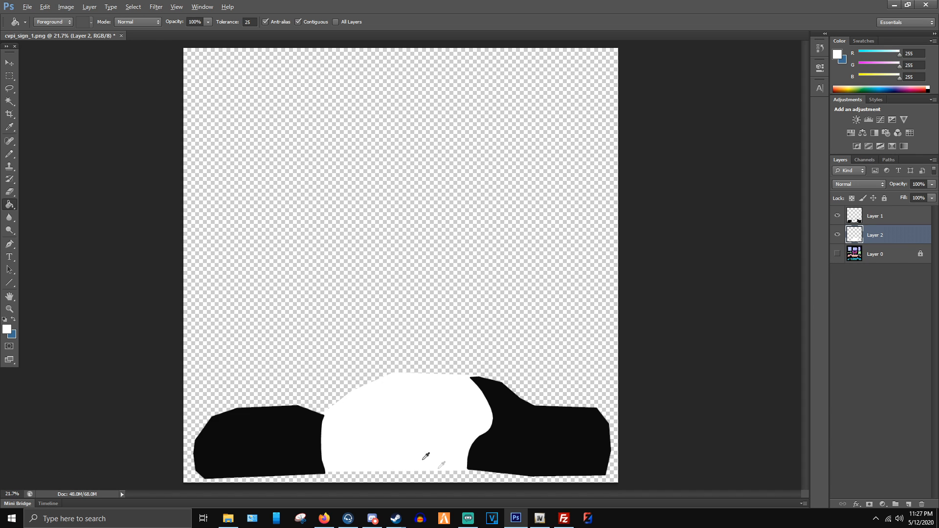
- Merge Layer 2 with Layer 1, check the merged artwork by toggling its visibility, and show Layer 0 again
{"action": "left_click", "coordinate": [879, 218], "text": "ctrl"}
{"action": "key", "text": "ctrl+e"}
{"action": "left_click", "coordinate": [838, 217]}
{"action": "left_click", "coordinate": [838, 216]}
{"action": "left_click", "coordinate": [838, 217]}
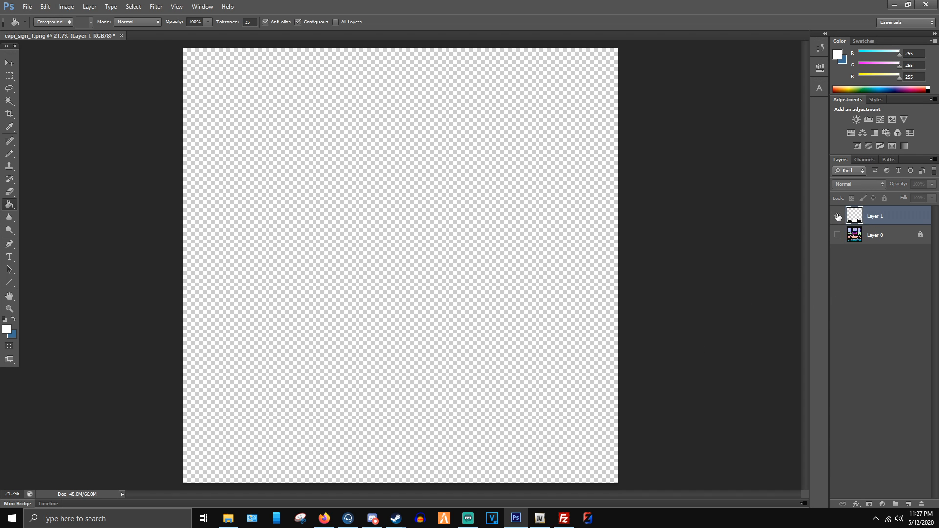
{"action": "left_click", "coordinate": [838, 217]}
{"action": "scroll", "coordinate": [445, 430], "scroll_direction": "up", "scroll_amount": 3}
{"action": "scroll", "coordinate": [605, 235], "scroll_direction": "down", "scroll_amount": 1}
{"action": "left_click", "coordinate": [837, 235]}
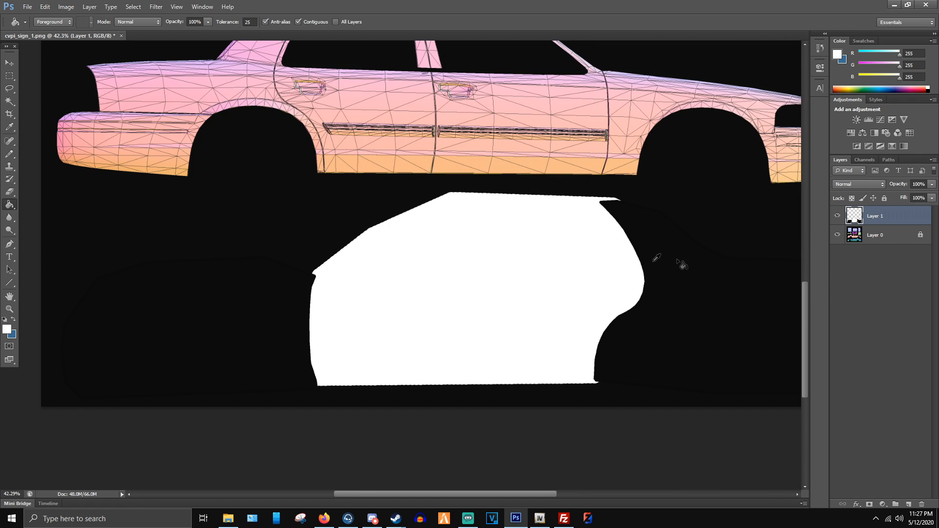
- Duplicate Layer 1 and move the copy up over the pink side panel
{"action": "scroll", "coordinate": [690, 258], "scroll_direction": "up", "scroll_amount": 5}
{"action": "scroll", "coordinate": [451, 265], "scroll_direction": "down", "scroll_amount": 8}
{"action": "right_click", "coordinate": [877, 217]}
{"action": "left_click", "coordinate": [834, 206]}
{"action": "key", "text": "Return"}
{"action": "left_click", "coordinate": [10, 64]}
{"action": "left_click_drag", "start_coordinate": [407, 251], "coordinate": [398, 136]}
- Flip the Layer 1 copy horizontally and reposition it over the pink side panel
{"action": "key", "text": "ctrl+t"}
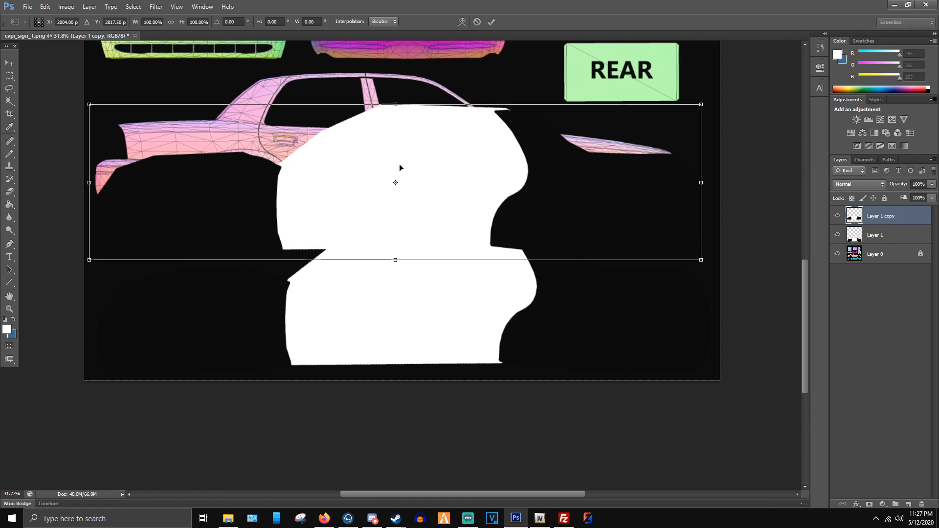
{"action": "right_click", "coordinate": [410, 198]}
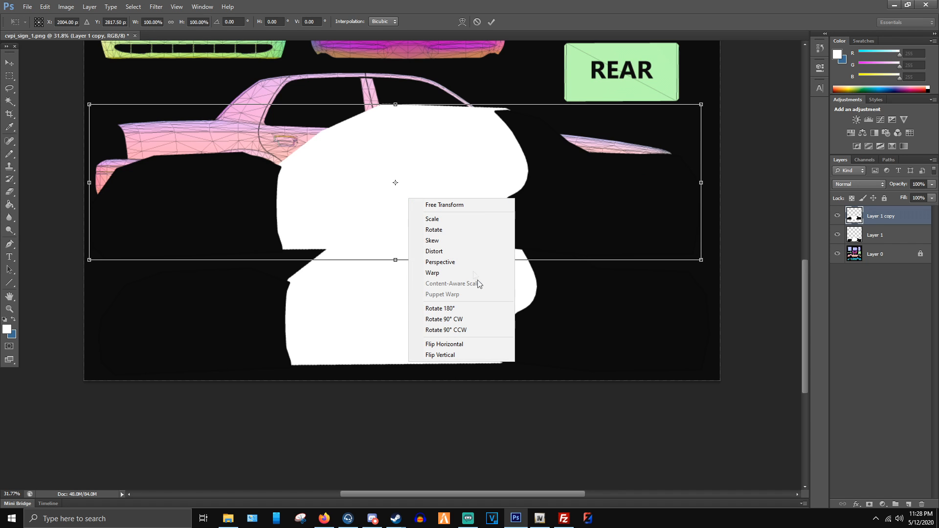
{"action": "left_click", "coordinate": [450, 343]}
{"action": "scroll", "coordinate": [372, 196], "scroll_direction": "up", "scroll_amount": 3}
{"action": "scroll", "coordinate": [372, 196], "scroll_direction": "down", "scroll_amount": 2}
{"action": "left_click_drag", "start_coordinate": [342, 292], "coordinate": [304, 217]}
{"action": "key", "text": "Return"}
- Lower the copy's opacity to 66% and shift it to align its white section with the pink panel's doors
{"action": "left_click", "coordinate": [931, 184]}
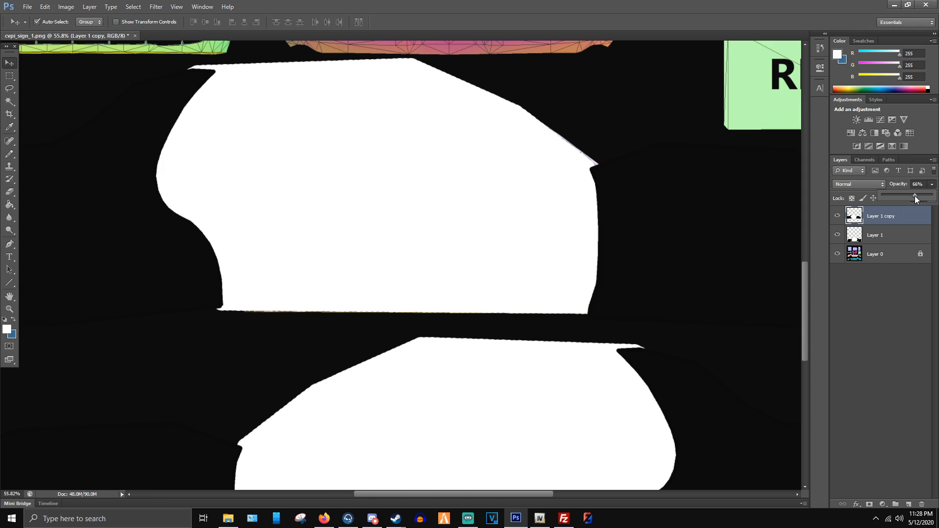
{"action": "left_click", "coordinate": [914, 196]}
{"action": "scroll", "coordinate": [605, 197], "scroll_direction": "up", "scroll_amount": 5}
{"action": "left_click", "coordinate": [514, 225]}
{"action": "left_click_drag", "start_coordinate": [515, 225], "coordinate": [558, 240]}
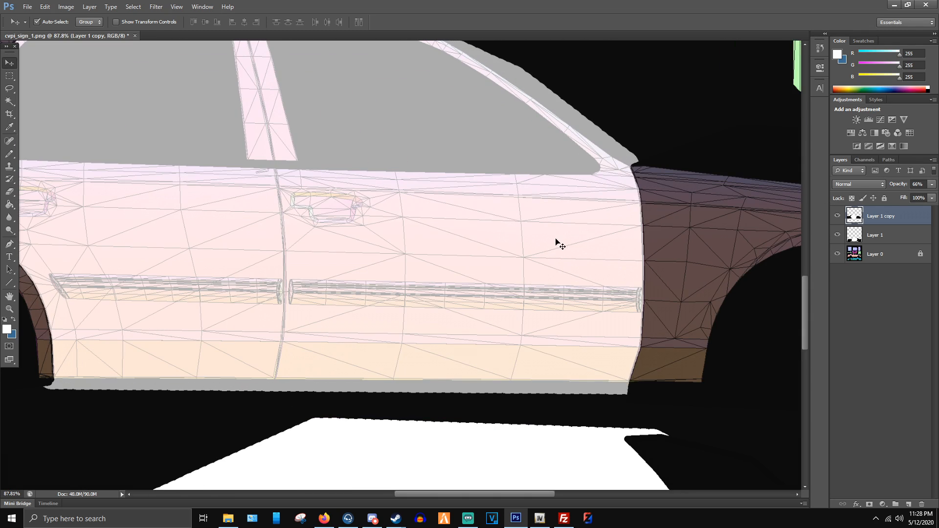
- Examine the copy's alignment up close along the rear door's wheel-arch edge and the front door seam
{"action": "scroll", "coordinate": [558, 239], "scroll_direction": "down", "scroll_amount": 5}
{"action": "scroll", "coordinate": [254, 216], "scroll_direction": "up", "scroll_amount": 10}
{"action": "scroll", "coordinate": [341, 235], "scroll_direction": "down", "scroll_amount": 4}
{"action": "scroll", "coordinate": [423, 367], "scroll_direction": "up", "scroll_amount": 4}
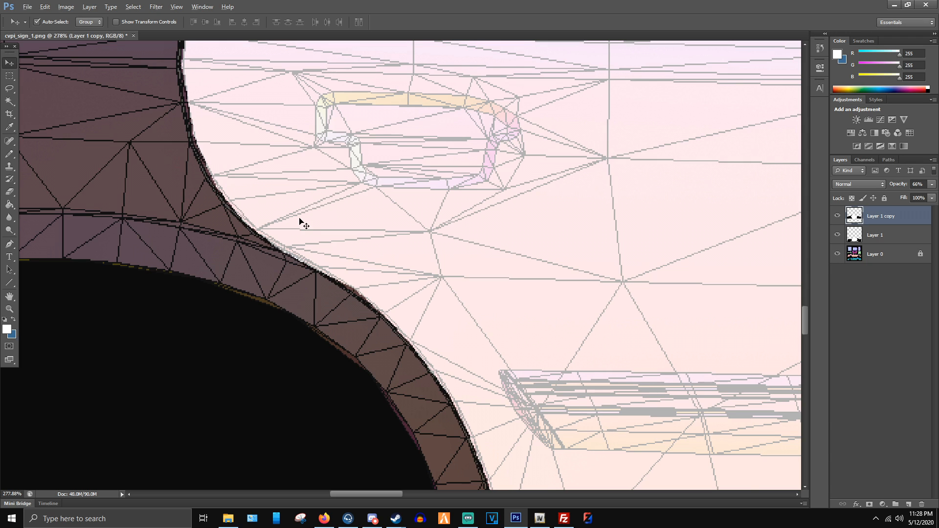
{"action": "scroll", "coordinate": [350, 257], "scroll_direction": "down", "scroll_amount": 5}
{"action": "scroll", "coordinate": [371, 317], "scroll_direction": "down", "scroll_amount": 3}
{"action": "scroll", "coordinate": [727, 236], "scroll_direction": "up", "scroll_amount": 5}
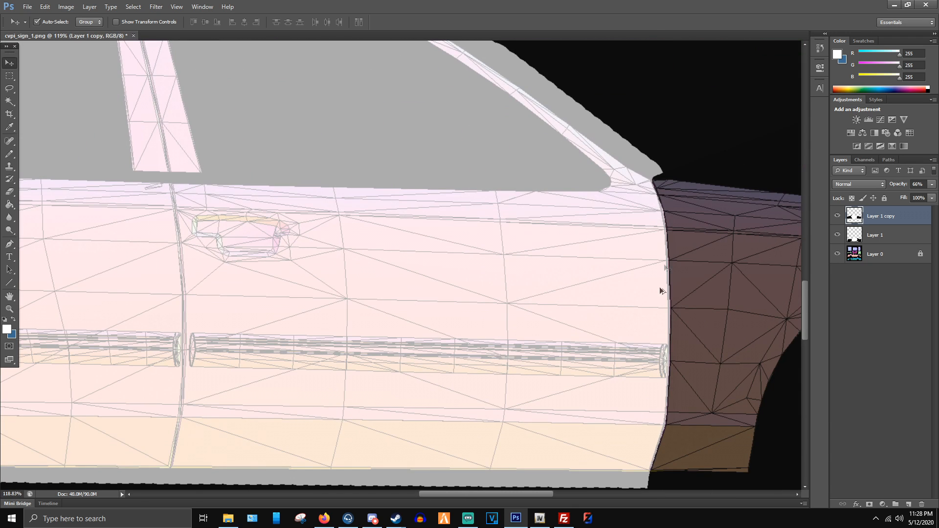
{"action": "scroll", "coordinate": [703, 325], "scroll_direction": "down", "scroll_amount": 3}
- Restore the copy's opacity to 100% and merge it with Layer 1
{"action": "left_click", "coordinate": [932, 184]}
{"action": "left_click_drag", "start_coordinate": [918, 195], "coordinate": [935, 195]}
{"action": "left_click", "coordinate": [870, 237]}
{"action": "left_click", "coordinate": [879, 216], "text": "ctrl"}
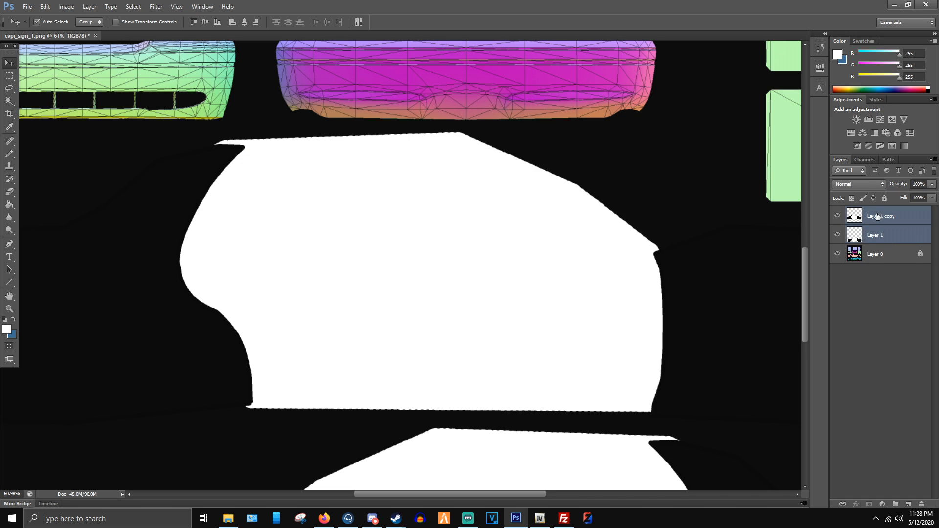
{"action": "key", "text": "ctrl+e"}
{"action": "scroll", "coordinate": [587, 180], "scroll_direction": "down", "scroll_amount": 5}
- Toggle the merged livery layer to compare it with the template, and leave it hidden with the blue panel's doors in view
{"action": "left_click", "coordinate": [837, 215]}
{"action": "left_click", "coordinate": [837, 215]}
{"action": "left_click", "coordinate": [837, 216]}
{"action": "left_click", "coordinate": [837, 215]}
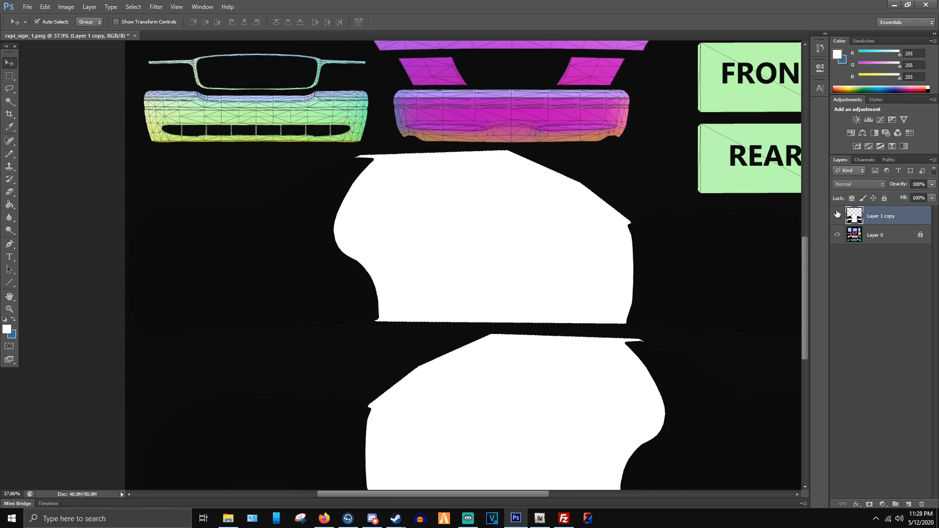
{"action": "left_click", "coordinate": [837, 216]}
{"action": "scroll", "coordinate": [404, 243], "scroll_direction": "down", "scroll_amount": 2}
{"action": "scroll", "coordinate": [549, 342], "scroll_direction": "up", "scroll_amount": 3}
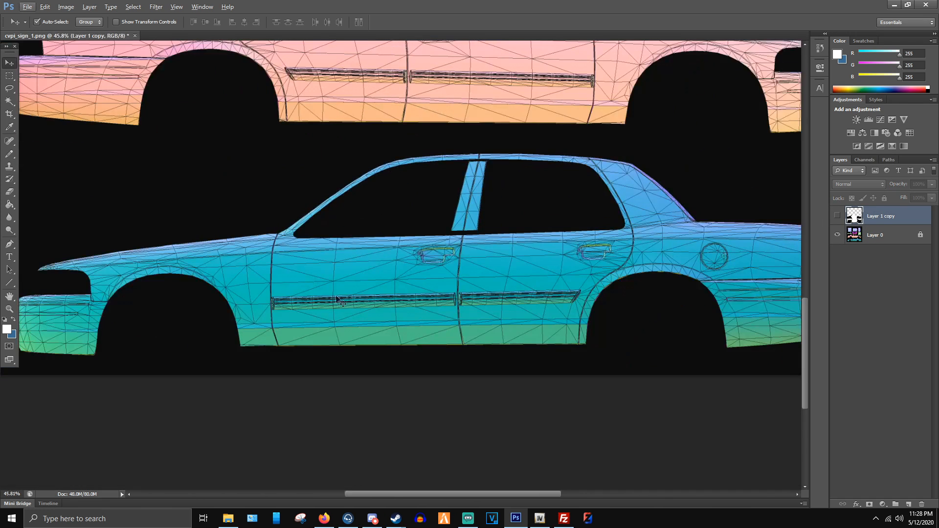
{"action": "scroll", "coordinate": [370, 334], "scroll_direction": "up", "scroll_amount": 2}
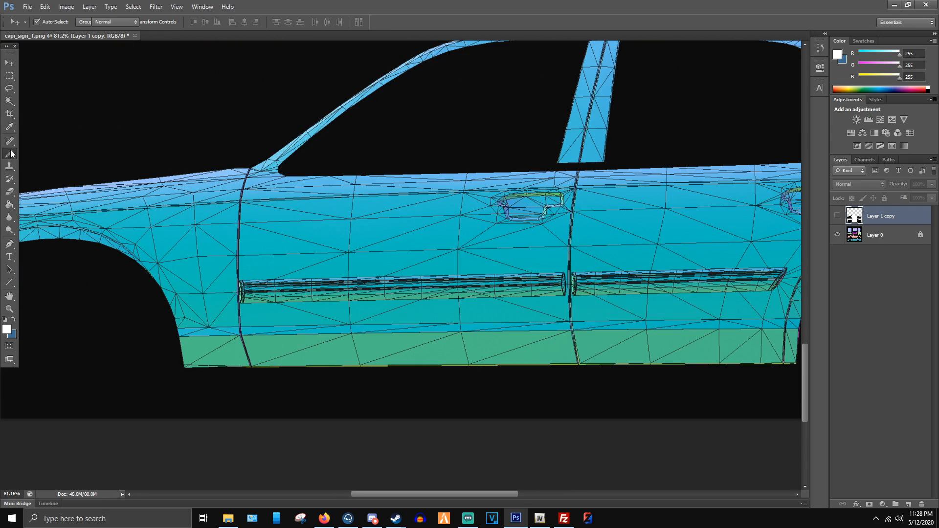
- Switch to Firefox, open the United States police car liveries poster at full size, examine its designs, and return to Photoshop
{"action": "key", "text": "alt+Tab"}
{"action": "right_click", "coordinate": [558, 174]}
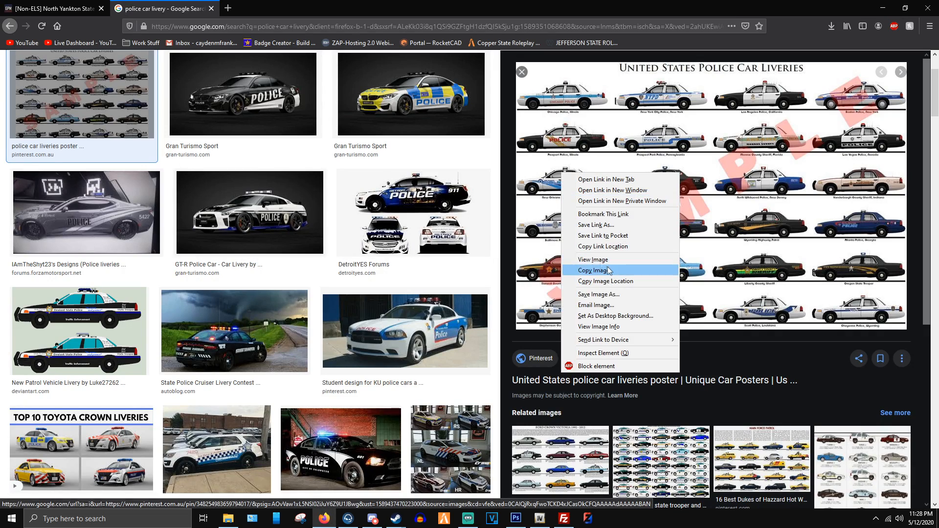
{"action": "left_click", "coordinate": [587, 265]}
{"action": "scroll", "coordinate": [332, 308], "scroll_direction": "up", "scroll_amount": 5}
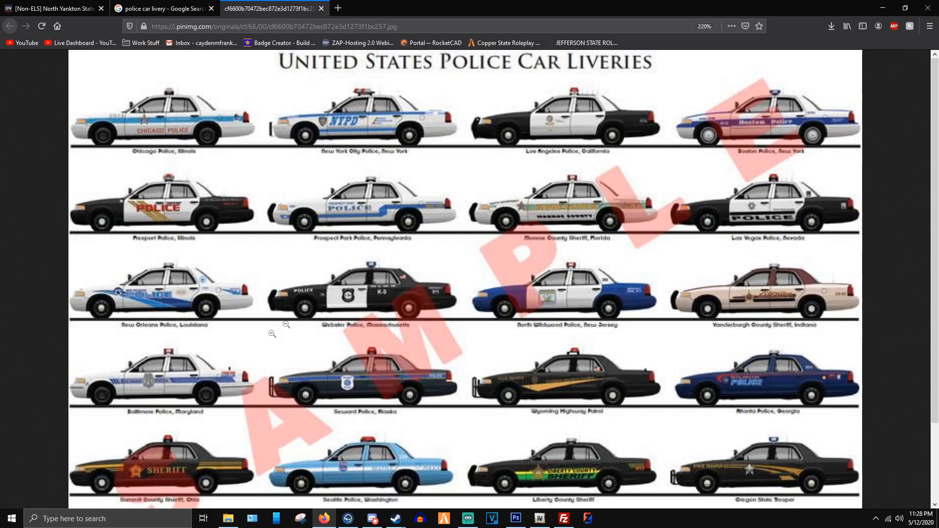
{"action": "scroll", "coordinate": [215, 320], "scroll_direction": "up", "scroll_amount": 2}
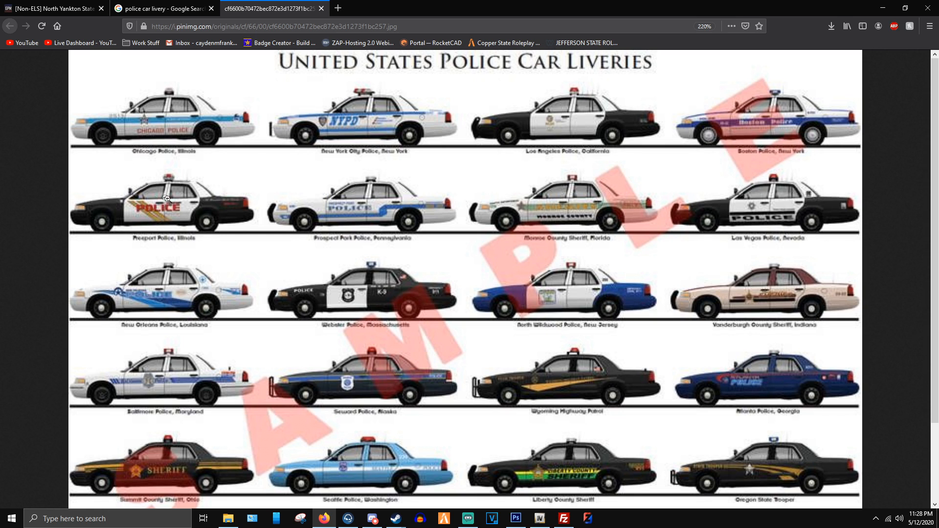
{"action": "key", "text": "alt+Tab"}
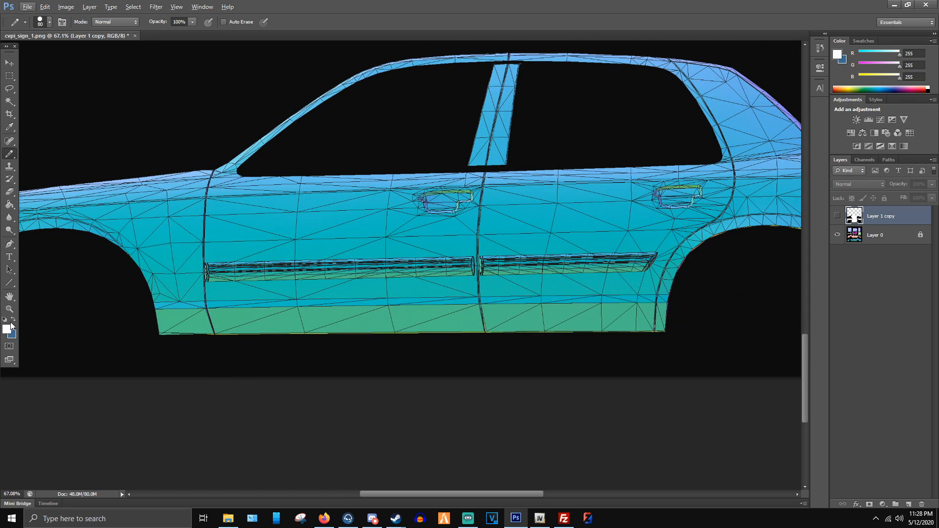
- Snip the Freeport, Illinois car's striped door from the poster in Firefox and paste it into the Photoshop template, discarding the colour pick
{"action": "left_click", "coordinate": [11, 334]}
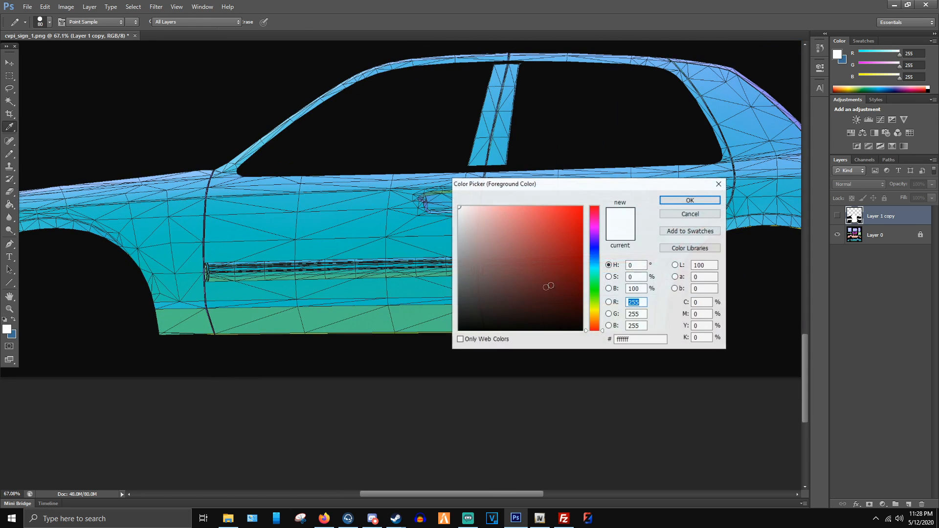
{"action": "left_click", "coordinate": [597, 297]}
{"action": "left_click", "coordinate": [300, 520]}
{"action": "left_click", "coordinate": [300, 521]}
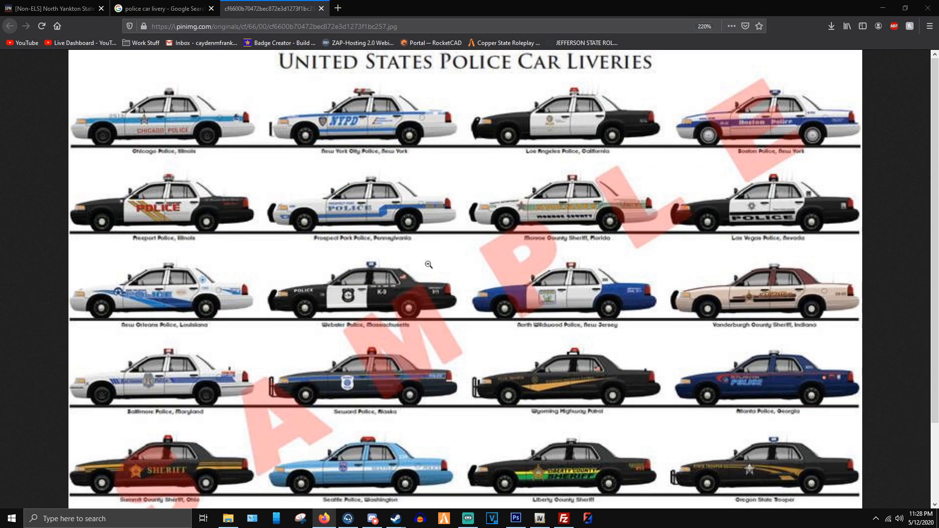
{"action": "left_click", "coordinate": [594, 211]}
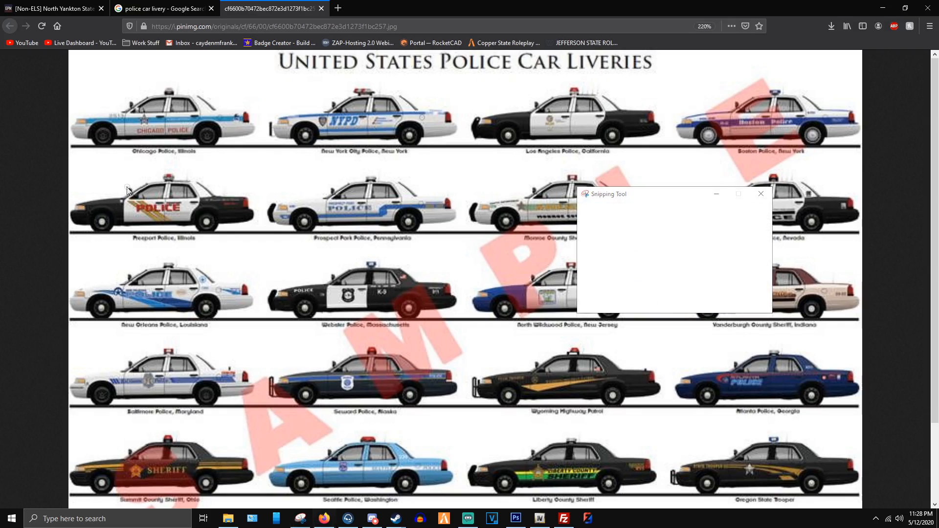
{"action": "key", "text": "alt+Tab"}
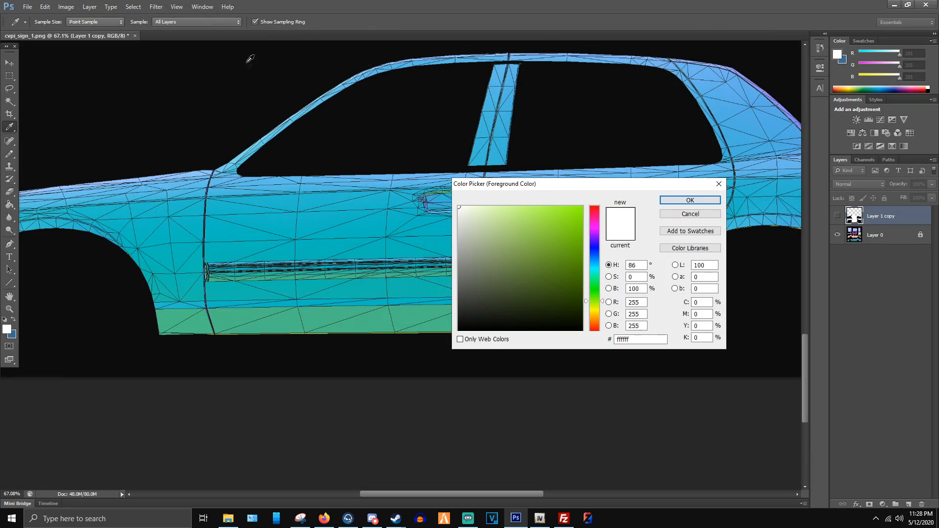
{"action": "left_click", "coordinate": [685, 215]}
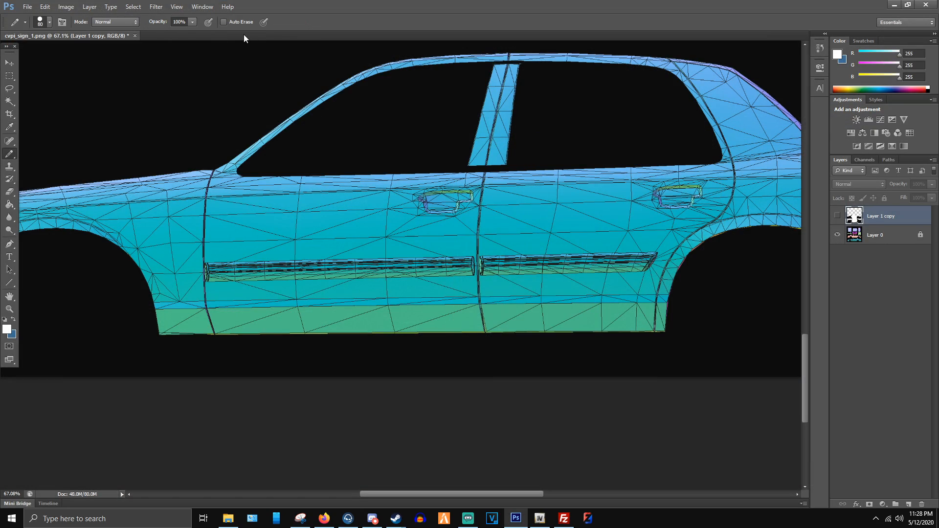
{"action": "key", "text": "ctrl+v"}
{"action": "scroll", "coordinate": [417, 235], "scroll_direction": "up", "scroll_amount": 10}
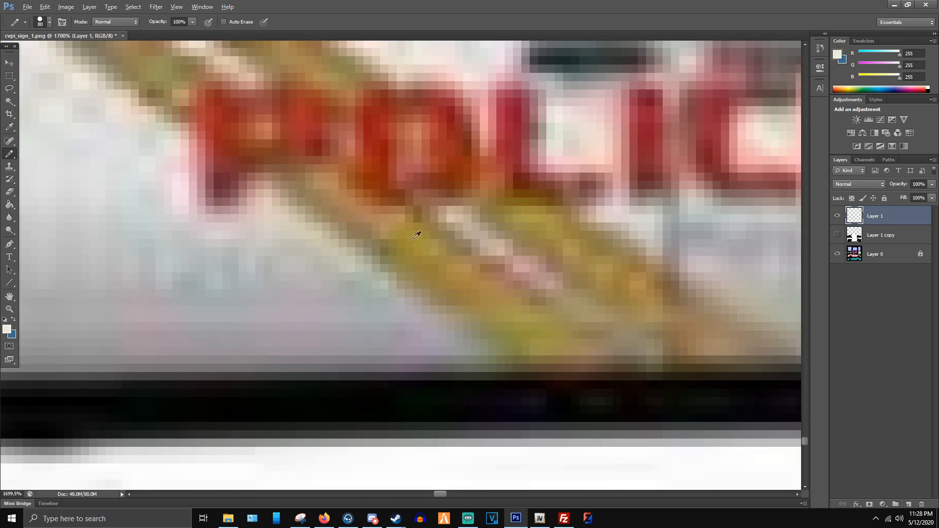
- Sample the gold of the pasted car's stripe as the foreground colour, and delete the pasted reference image
{"action": "left_click", "coordinate": [411, 235], "text": "alt"}
{"action": "scroll", "coordinate": [411, 240], "scroll_direction": "down", "scroll_amount": 7}
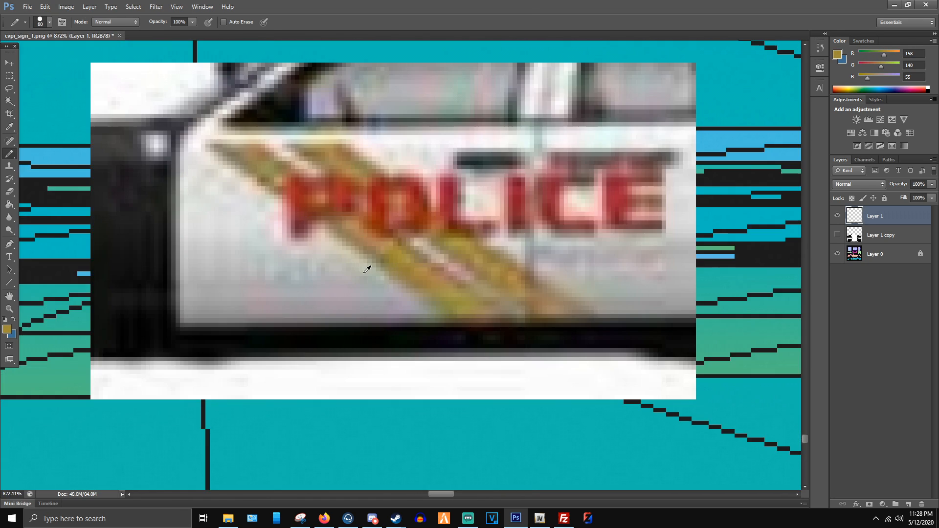
{"action": "key", "text": "Delete"}
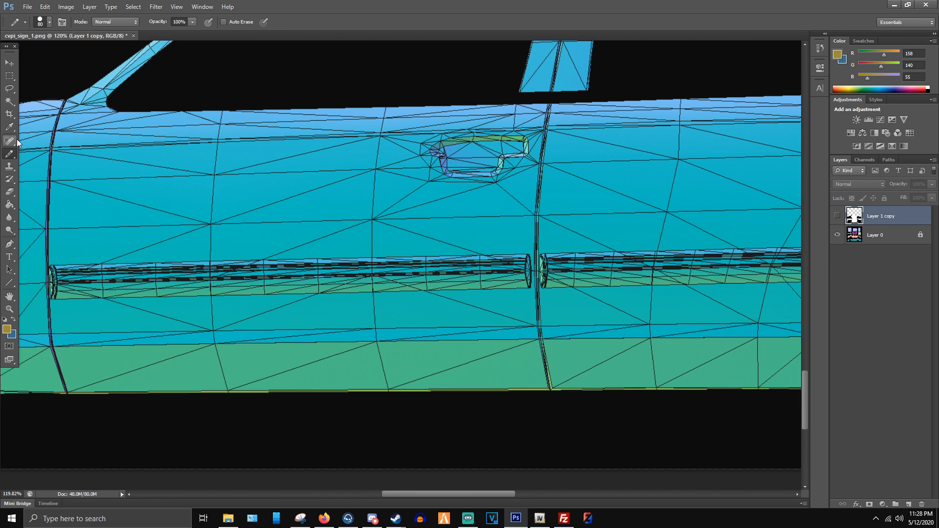
- Choose the Brush tool and add a new layer above the hidden livery layer
{"action": "right_click", "coordinate": [9, 154]}
{"action": "left_click", "coordinate": [39, 152]}
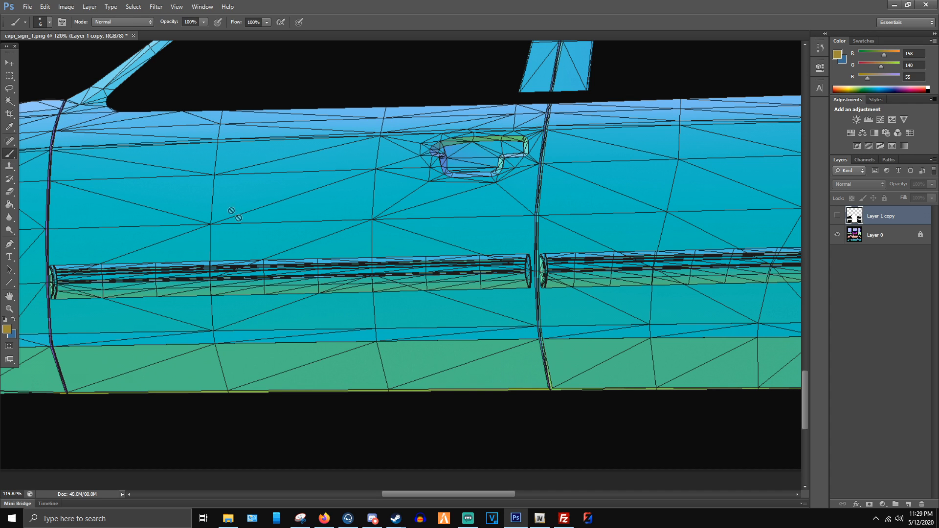
{"action": "left_click", "coordinate": [232, 211]}
{"action": "left_click", "coordinate": [470, 196]}
{"action": "left_click", "coordinate": [909, 505]}
- Try freehand gold brush strokes across the blue front door, checking the poster in Firefox between strokes, and undo them
{"action": "mouse_move", "coordinate": [478, 217]}
{"action": "left_mouse_down"}
{"action": "mouse_move", "coordinate": [533, 219]}
{"action": "mouse_move", "coordinate": [525, 223]}
{"action": "left_mouse_up"}
{"action": "key", "text": "alt+Tab"}
{"action": "key", "text": "alt+Tab"}
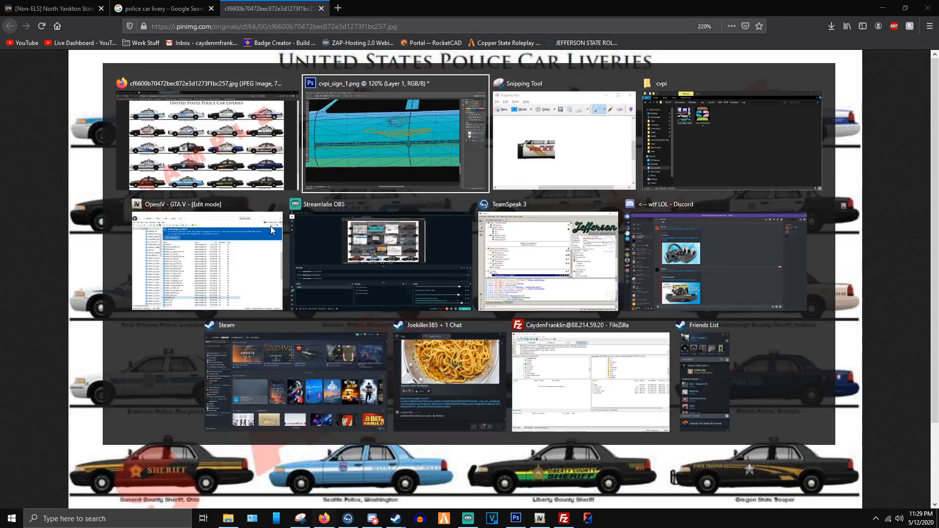
{"action": "key", "text": "alt+Tab"}
{"action": "left_click_drag", "start_coordinate": [234, 159], "coordinate": [380, 362]}
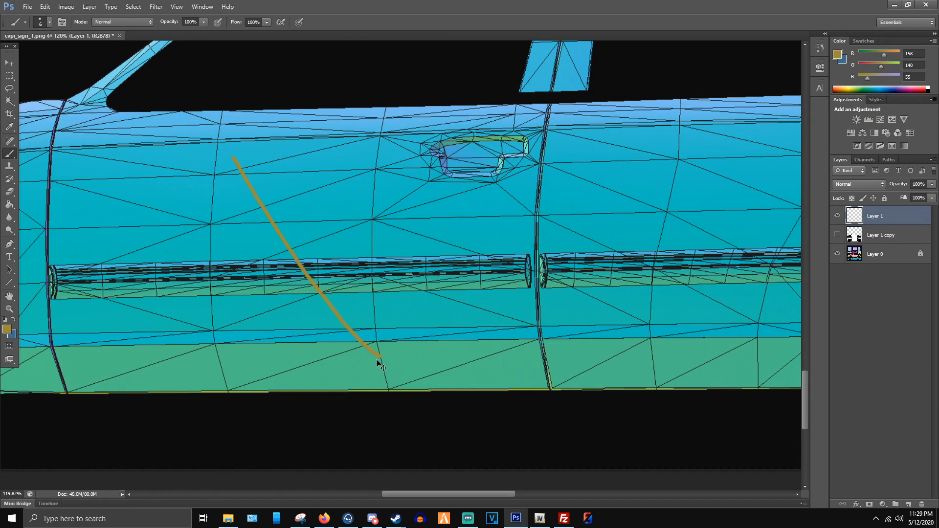
{"action": "key", "text": "ctrl+z"}
{"action": "scroll", "coordinate": [257, 256], "scroll_direction": "down", "scroll_amount": 5}
{"action": "scroll", "coordinate": [183, 239], "scroll_direction": "up", "scroll_amount": 4}
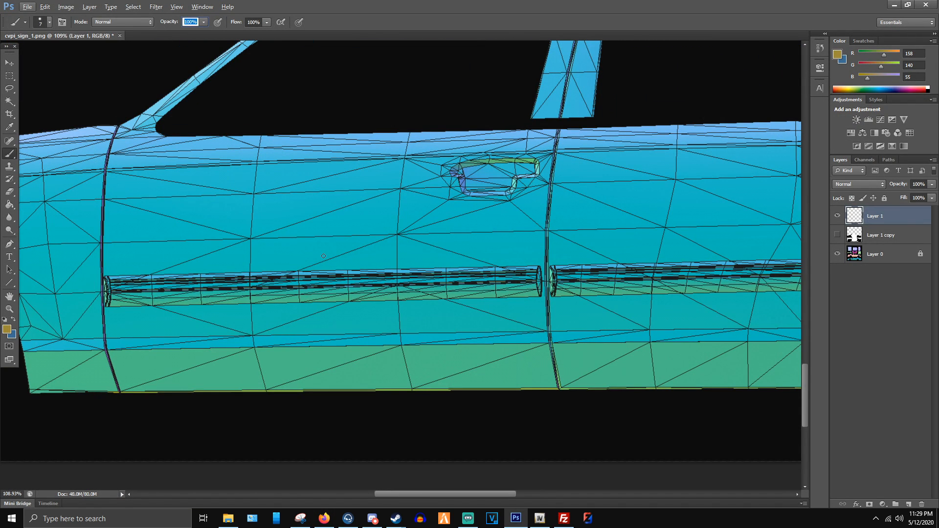
- Bring up the Snipping Tool, try pasting into the template, undo it, and close the Snipping Tool without saving the snip
{"action": "left_click", "coordinate": [300, 518]}
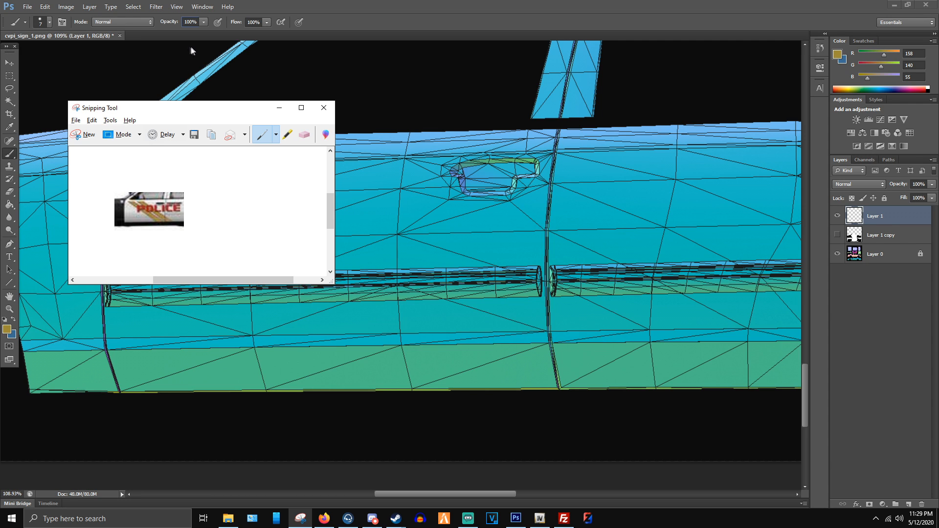
{"action": "left_click", "coordinate": [199, 82]}
{"action": "key", "text": "ctrl+v"}
{"action": "key", "text": "ctrl+z"}
{"action": "key", "text": "alt+Tab"}
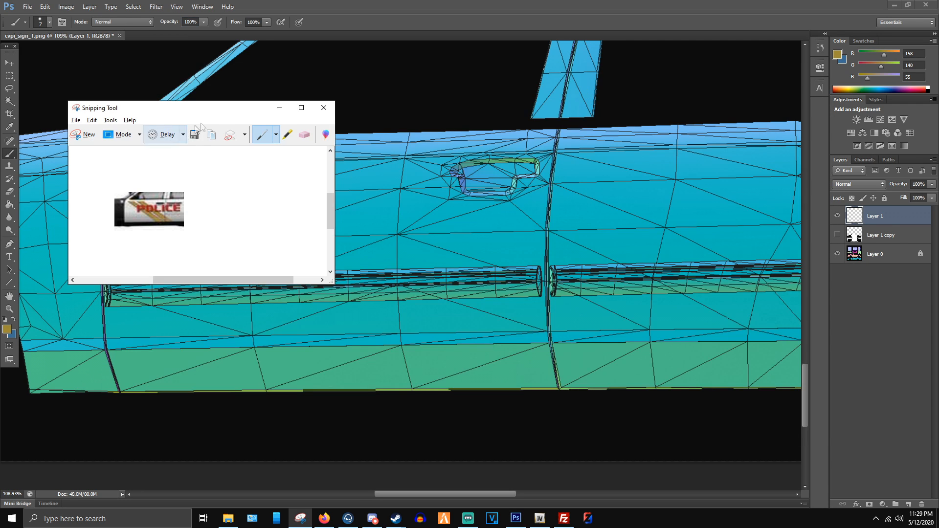
{"action": "left_click", "coordinate": [323, 108]}
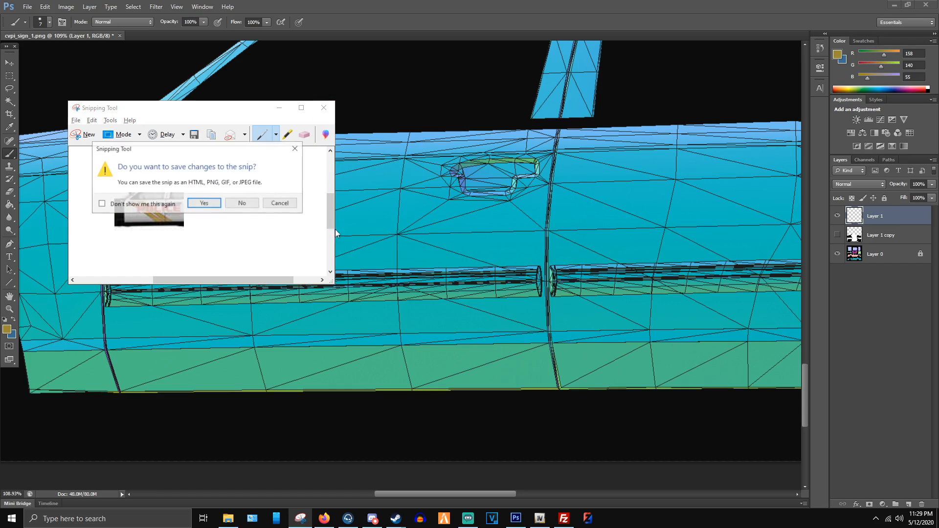
{"action": "left_click", "coordinate": [242, 201]}
- Switch to the Pencil tool with the blue panel's front door in view
{"action": "scroll", "coordinate": [169, 179], "scroll_direction": "up", "scroll_amount": 3}
{"action": "scroll", "coordinate": [169, 178], "scroll_direction": "up", "scroll_amount": 3}
{"action": "left_click_drag", "start_coordinate": [231, 204], "coordinate": [238, 315]}
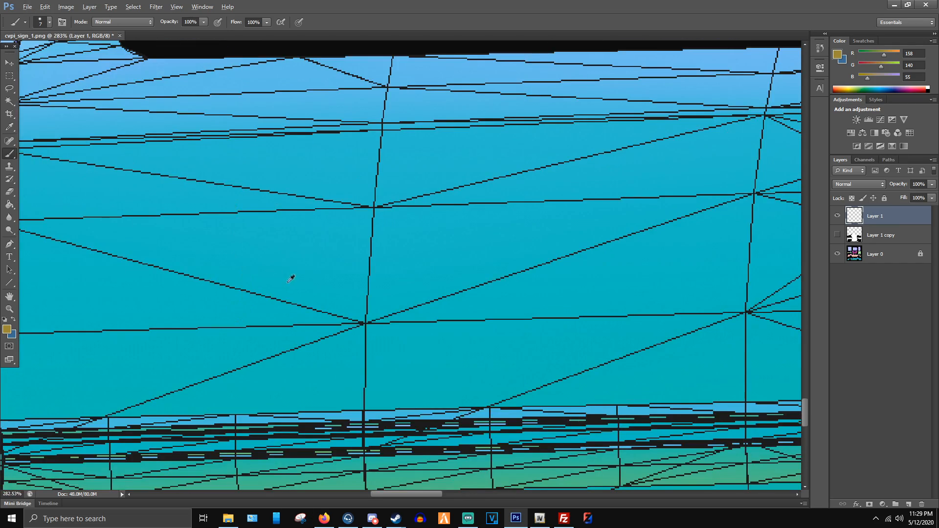
{"action": "scroll", "coordinate": [288, 279], "scroll_direction": "down", "scroll_amount": 6}
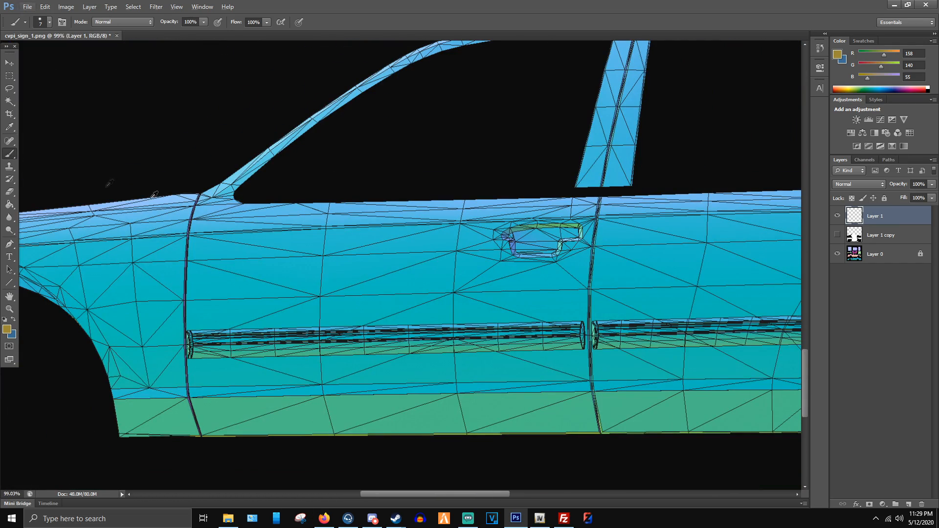
{"action": "scroll", "coordinate": [372, 249], "scroll_direction": "up", "scroll_amount": 4}
{"action": "scroll", "coordinate": [234, 179], "scroll_direction": "down", "scroll_amount": 4}
{"action": "right_click", "coordinate": [11, 153]}
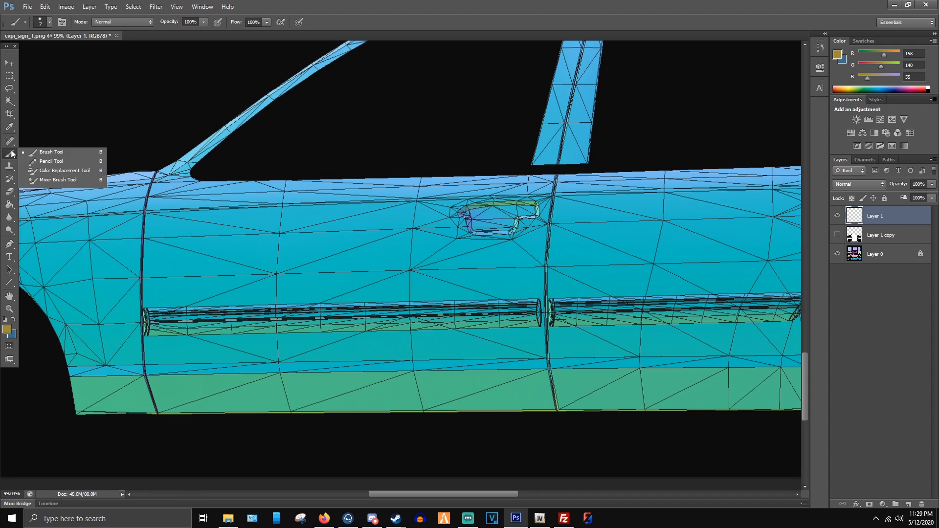
{"action": "left_click", "coordinate": [36, 162]}
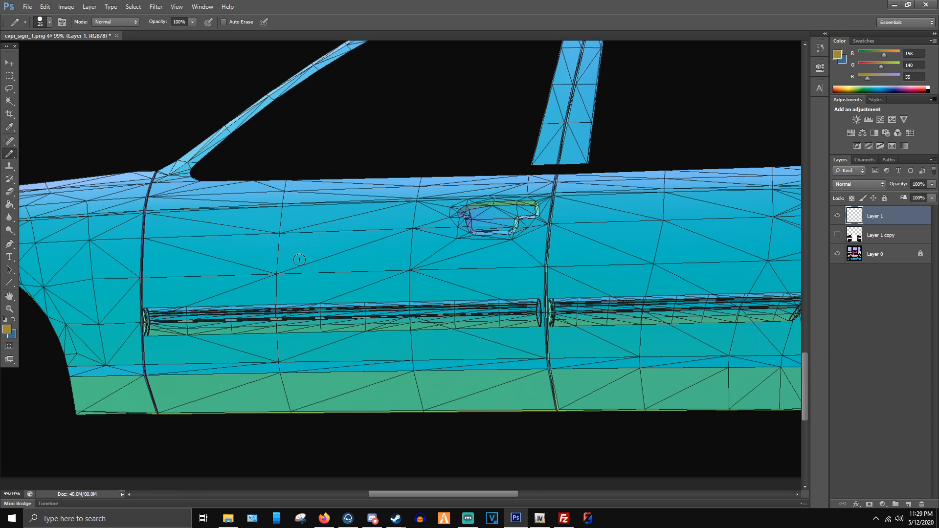
- Using the Firefox poster as reference, draw a straight 9 px gold line from the front door's upper front corner to the sill near its rear edge
{"action": "key", "text": "alt+Tab"}
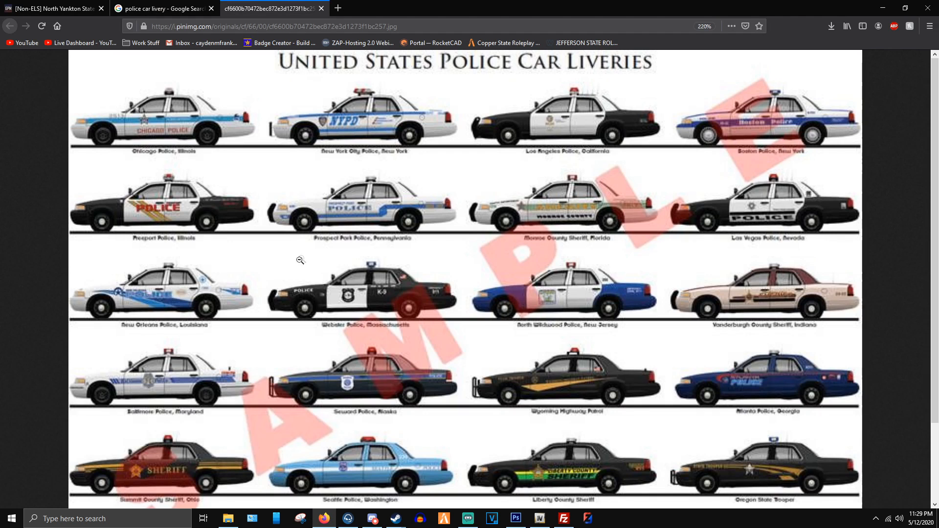
{"action": "key", "text": "alt+Tab"}
{"action": "key", "text": "alt+Tab"}
{"action": "key", "text": "alt+Tab"}
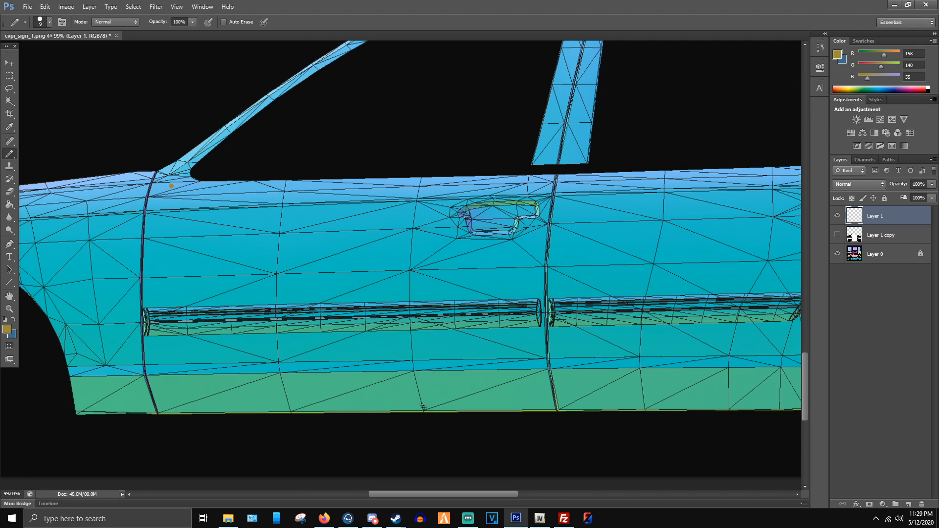
{"action": "key", "text": "alt+Tab"}
{"action": "key", "text": "alt+Tab"}
{"action": "key", "text": "alt+Tab"}
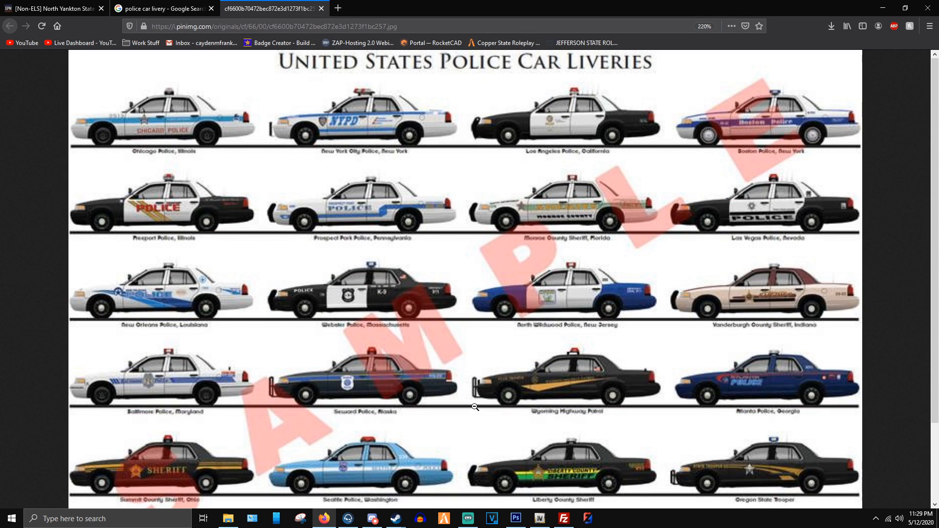
{"action": "key", "text": "alt+Tab"}
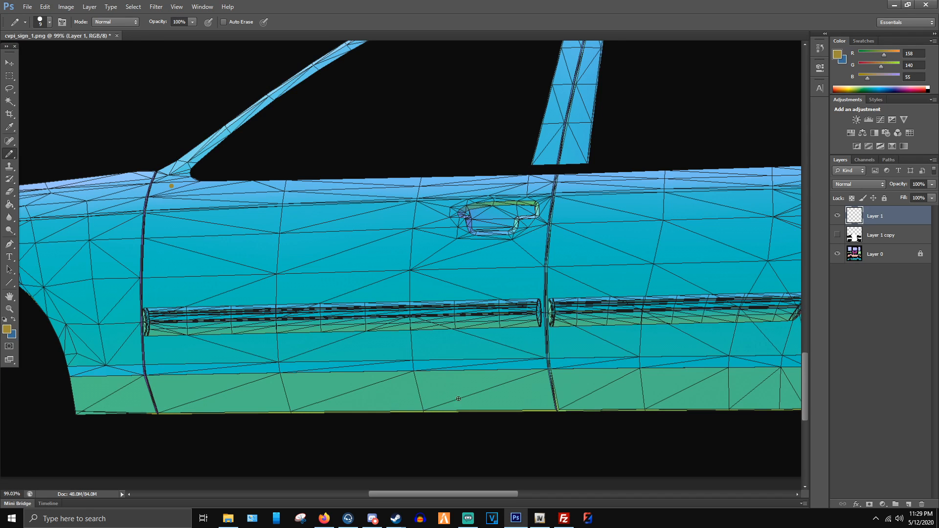
{"action": "key", "text": "alt+Tab"}
{"action": "key", "text": "alt+Tab"}
{"action": "left_click", "coordinate": [491, 417], "text": "shift"}
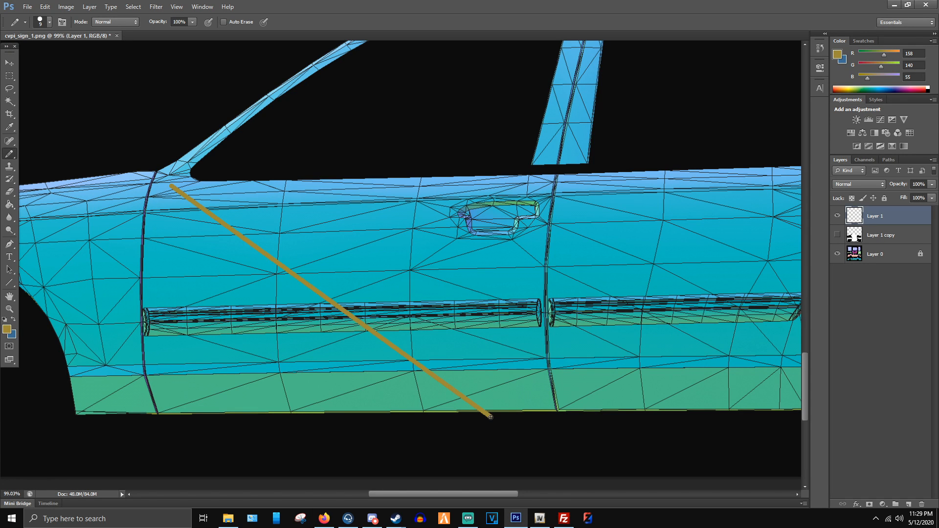
- Duplicate the gold line's layer, shift the copy rearward parallel to the original, and check the spacing against the poster in Firefox
{"action": "left_click", "coordinate": [9, 63]}
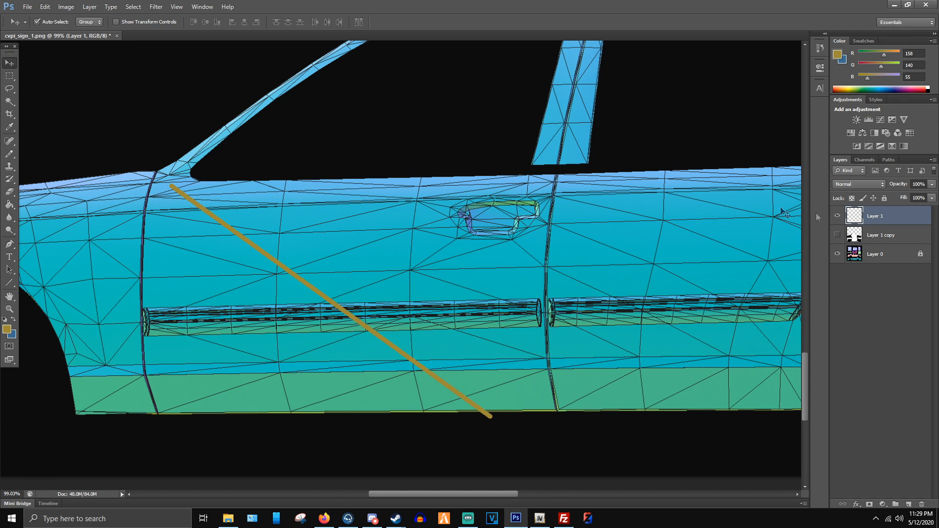
{"action": "right_click", "coordinate": [883, 219]}
{"action": "left_click", "coordinate": [802, 203]}
{"action": "key", "text": "Return"}
{"action": "left_click_drag", "start_coordinate": [306, 283], "coordinate": [375, 284]}
{"action": "scroll", "coordinate": [384, 285], "scroll_direction": "down", "scroll_amount": 3}
{"action": "scroll", "coordinate": [386, 294], "scroll_direction": "down", "scroll_amount": 2}
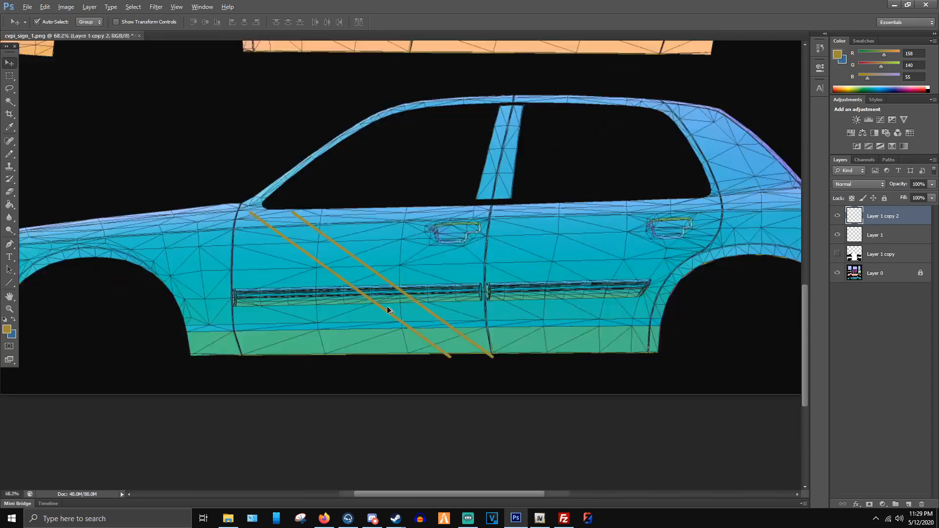
{"action": "key", "text": "alt+Tab"}
{"action": "key", "text": "alt+Tab"}
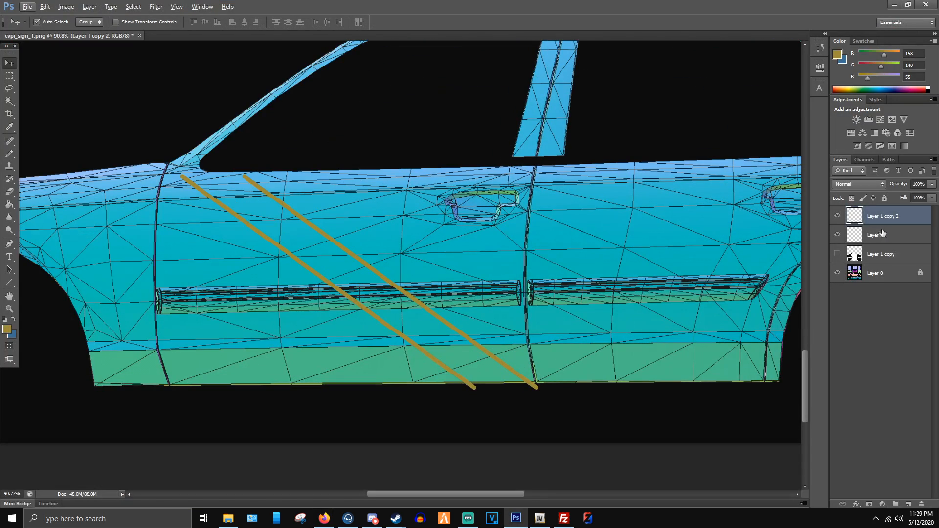
- Merge the two line layers and join the lines' upper ends with a horizontal gold pencil stroke below the window
{"action": "left_click", "coordinate": [885, 235], "text": "ctrl"}
{"action": "key", "text": "ctrl+e"}
{"action": "left_click", "coordinate": [10, 155]}
{"action": "scroll", "coordinate": [162, 132], "scroll_direction": "up", "scroll_amount": 15}
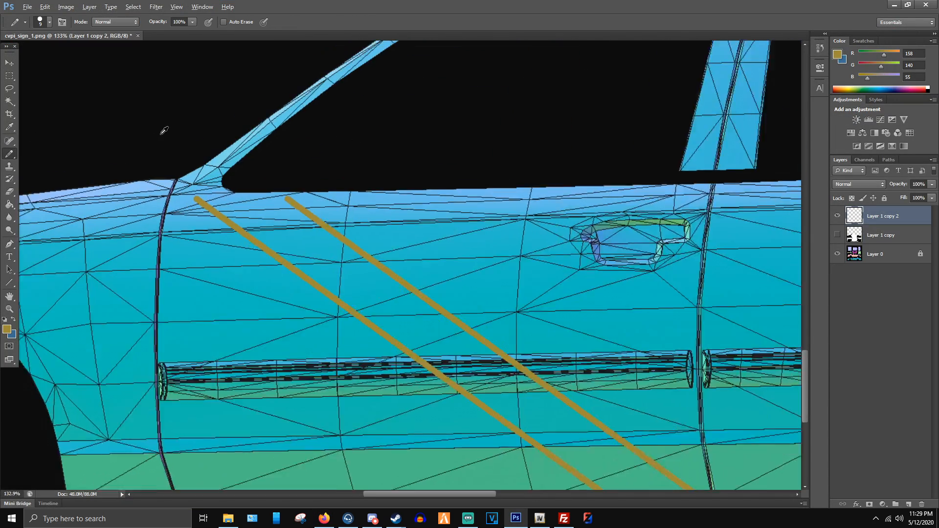
{"action": "scroll", "coordinate": [210, 221], "scroll_direction": "up", "scroll_amount": 2}
{"action": "mouse_move", "coordinate": [191, 229]}
{"action": "left_mouse_down"}
{"action": "mouse_move", "coordinate": [351, 246]}
{"action": "mouse_move", "coordinate": [535, 248]}
{"action": "left_mouse_up"}
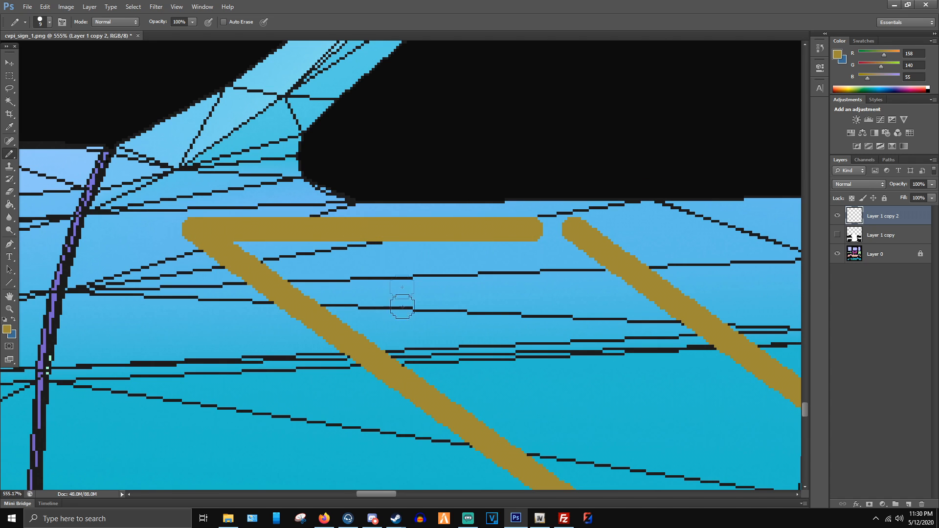
{"action": "left_click_drag", "start_coordinate": [536, 230], "coordinate": [565, 240]}
- Join the lines' lower ends with a horizontal pencil stroke below the sill and fill the outline with gold using Paint Bucket
{"action": "scroll", "coordinate": [566, 240], "scroll_direction": "down", "scroll_amount": 6}
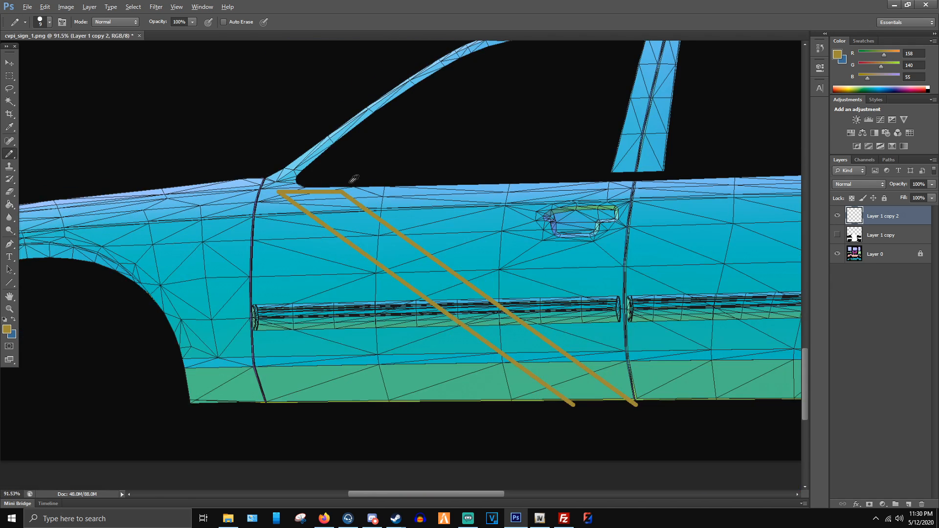
{"action": "scroll", "coordinate": [494, 373], "scroll_direction": "up", "scroll_amount": 7}
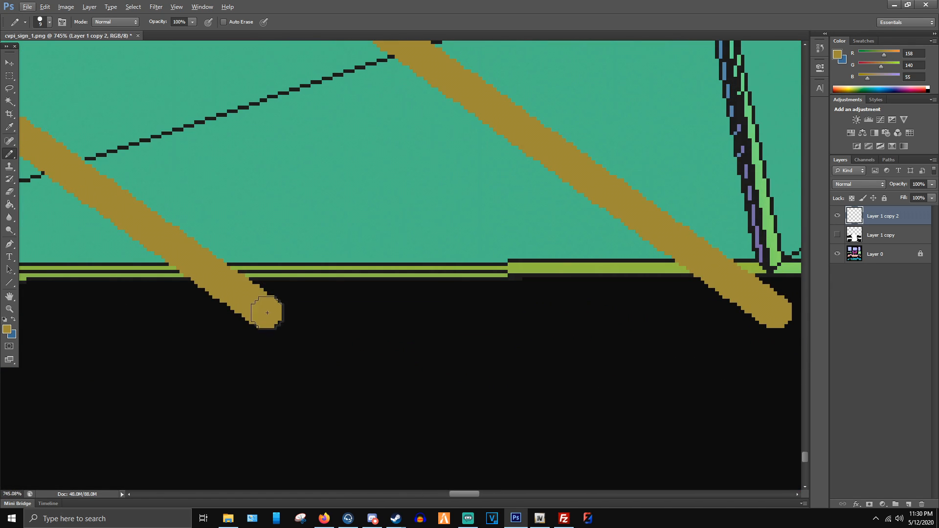
{"action": "mouse_move", "coordinate": [266, 311]}
{"action": "left_mouse_down"}
{"action": "mouse_move", "coordinate": [699, 328]}
{"action": "mouse_move", "coordinate": [765, 314]}
{"action": "left_mouse_up"}
{"action": "scroll", "coordinate": [646, 378], "scroll_direction": "down", "scroll_amount": 6}
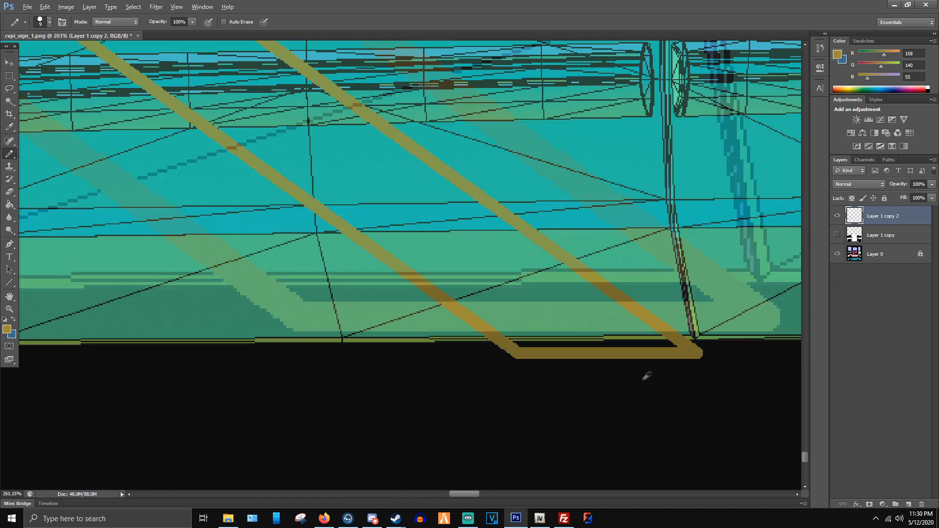
{"action": "left_click", "coordinate": [9, 205]}
{"action": "left_click", "coordinate": [314, 153]}
{"action": "scroll", "coordinate": [448, 268], "scroll_direction": "down", "scroll_amount": 3}
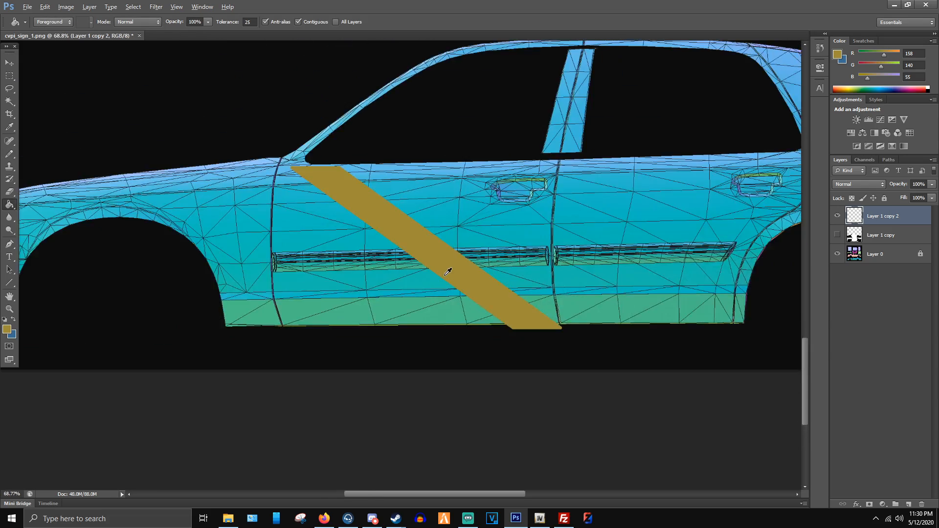
{"action": "scroll", "coordinate": [405, 250], "scroll_direction": "up", "scroll_amount": 2}
{"action": "scroll", "coordinate": [405, 250], "scroll_direction": "down", "scroll_amount": 3}
{"action": "scroll", "coordinate": [405, 250], "scroll_direction": "up", "scroll_amount": 2}
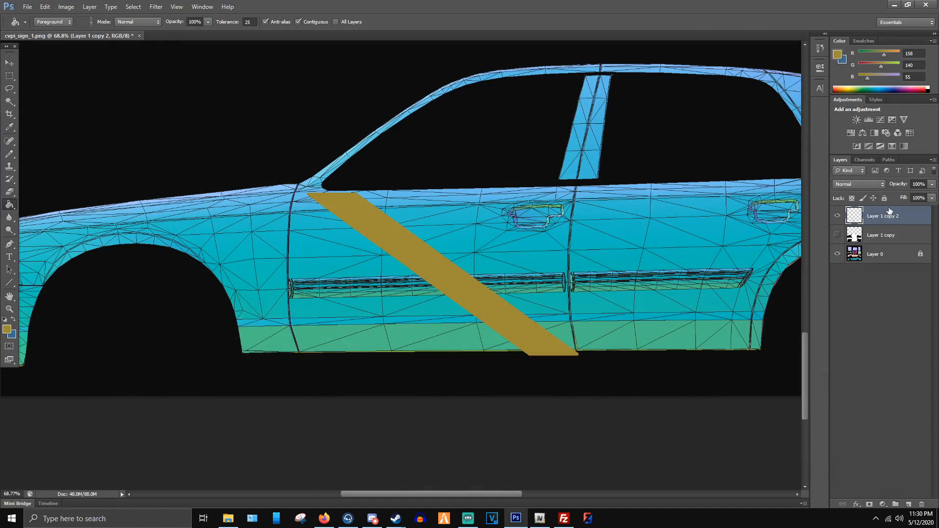
- Duplicate the filled stripe's layer and move the copy rearward, leaving a narrow gap between the two parallel stripes
{"action": "right_click", "coordinate": [889, 211]}
{"action": "left_click", "coordinate": [861, 205]}
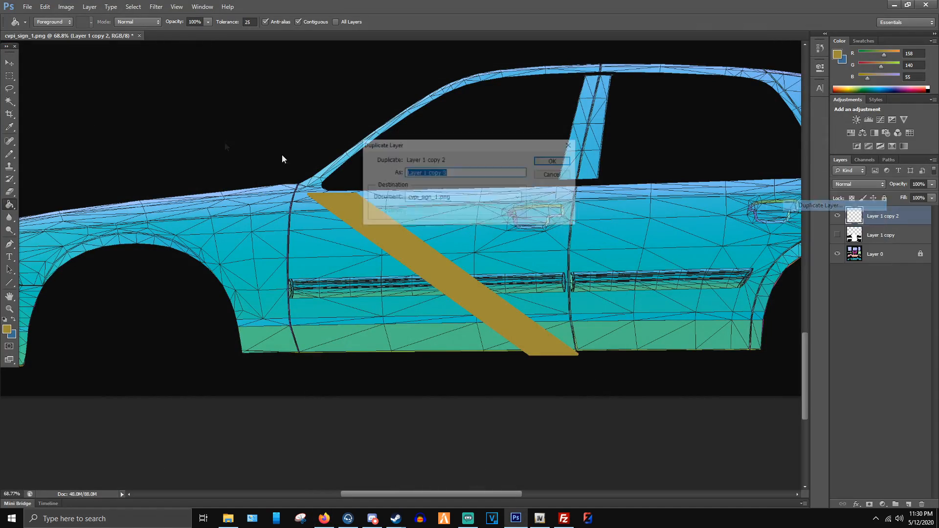
{"action": "key", "text": "Return"}
{"action": "left_click", "coordinate": [10, 63]}
{"action": "scroll", "coordinate": [383, 240], "scroll_direction": "up", "scroll_amount": 1}
{"action": "left_click_drag", "start_coordinate": [380, 234], "coordinate": [458, 233]}
- Compare the two gold door stripes' width and spacing with the Freeport, Illinois car on the poster in Firefox
{"action": "key", "text": "alt+Tab"}
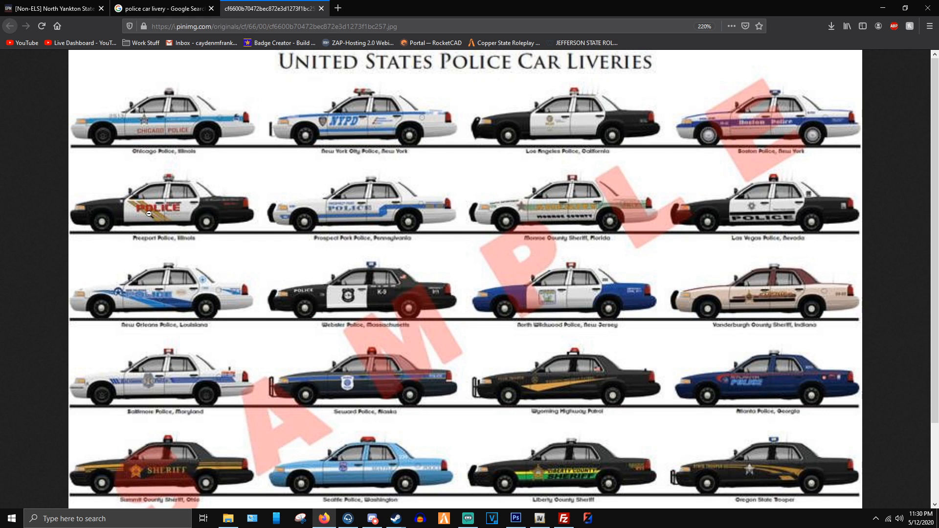
{"action": "key", "text": "alt+Tab"}
{"action": "scroll", "coordinate": [409, 217], "scroll_direction": "down", "scroll_amount": 3}
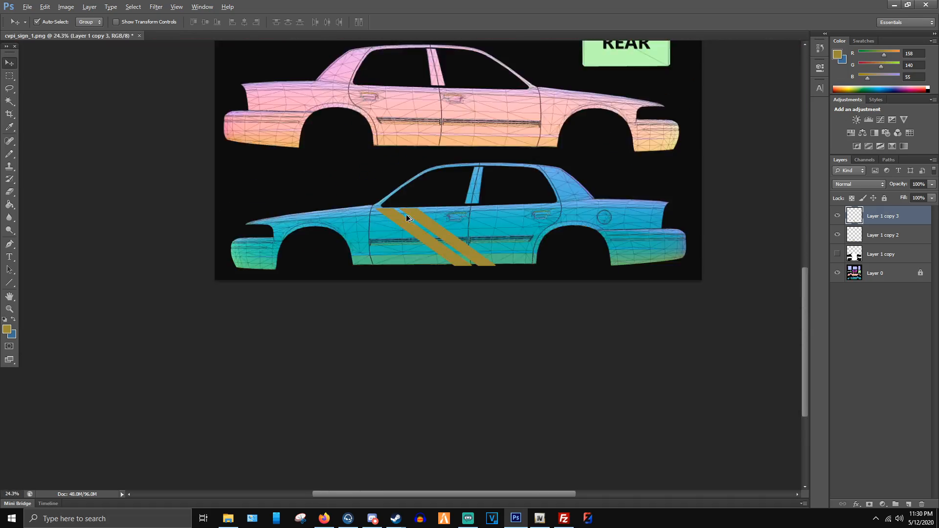
{"action": "scroll", "coordinate": [409, 217], "scroll_direction": "down", "scroll_amount": 2}
{"action": "scroll", "coordinate": [409, 217], "scroll_direction": "up", "scroll_amount": 6}
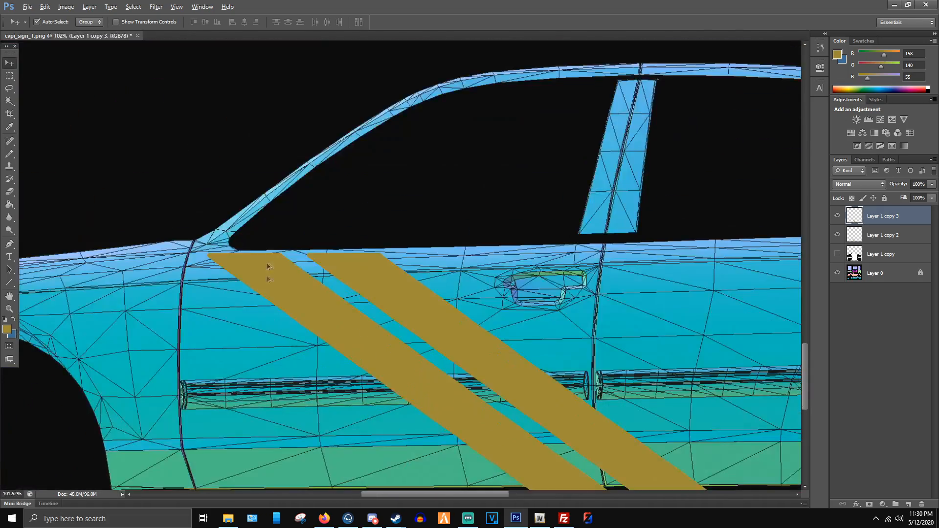
{"action": "scroll", "coordinate": [266, 279], "scroll_direction": "up", "scroll_amount": 5}
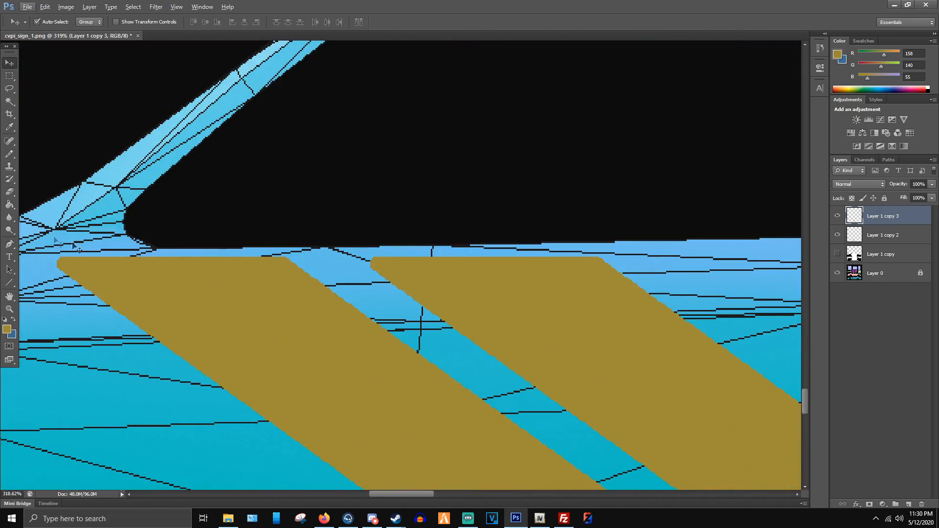
{"action": "key", "text": "alt+Tab"}
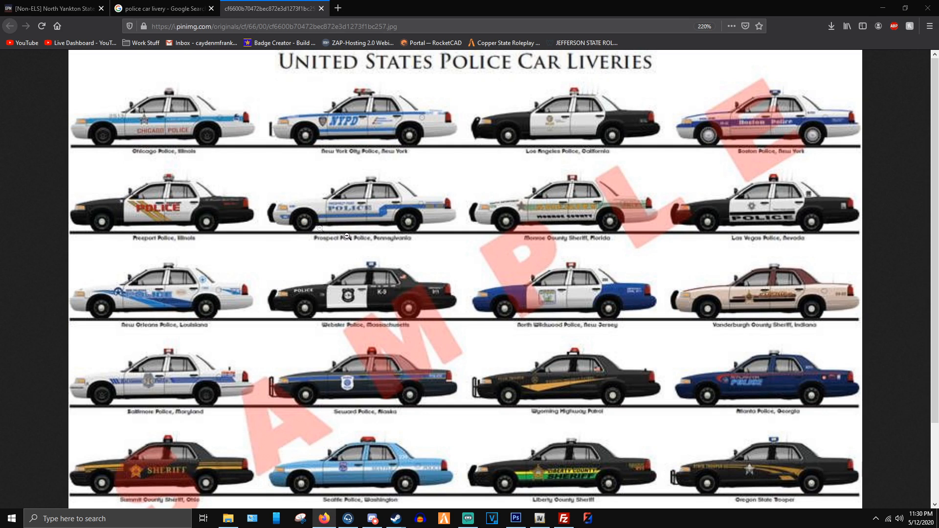
{"action": "key", "text": "alt+Tab"}
{"action": "scroll", "coordinate": [668, 231], "scroll_direction": "down", "scroll_amount": 2}
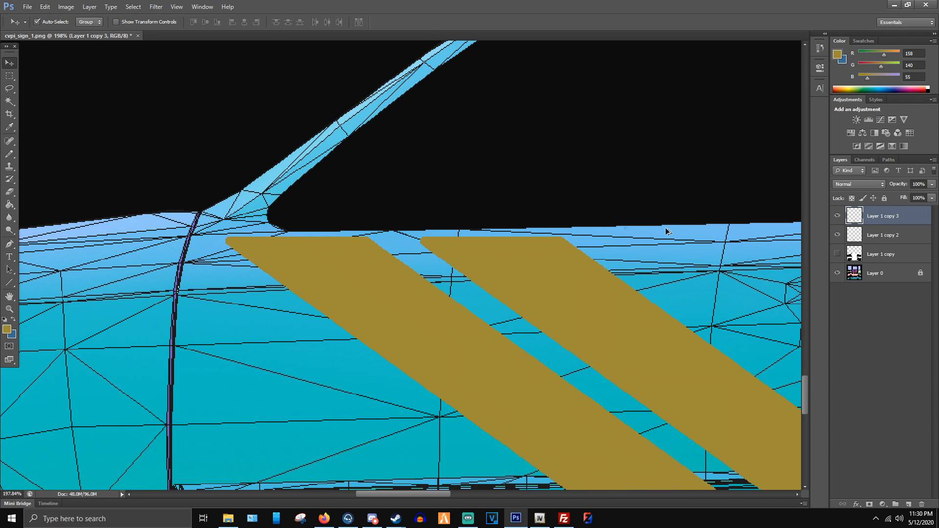
- Merge the two gold stripe layers into a single layer
{"action": "left_click", "coordinate": [856, 240]}
{"action": "key", "text": "ctrl+t"}
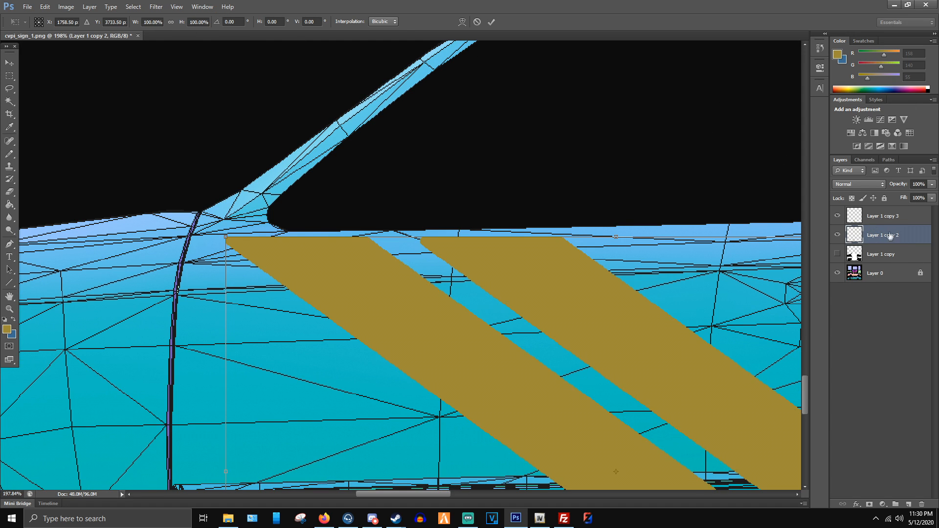
{"action": "scroll", "coordinate": [809, 114], "scroll_direction": "up", "scroll_amount": 5}
{"action": "scroll", "coordinate": [503, 275], "scroll_direction": "down", "scroll_amount": 8}
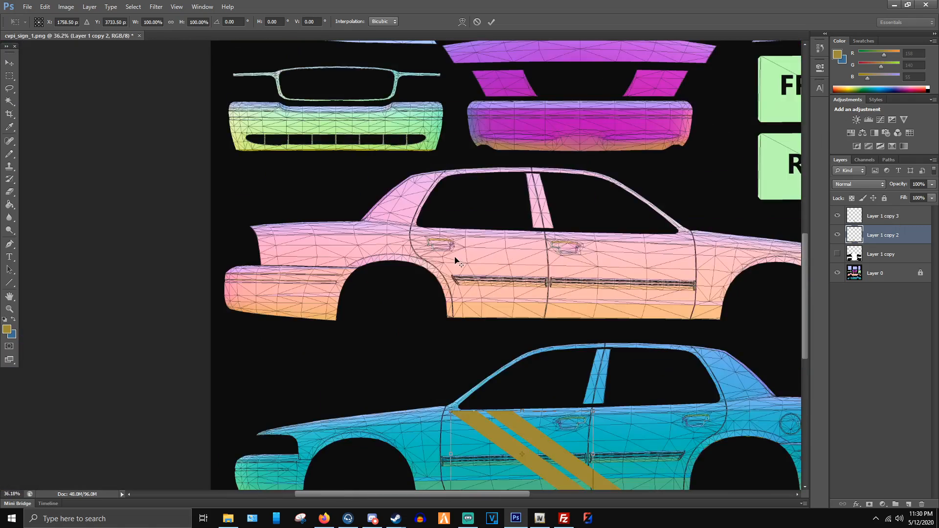
{"action": "scroll", "coordinate": [534, 448], "scroll_direction": "up", "scroll_amount": 3}
{"action": "scroll", "coordinate": [533, 454], "scroll_direction": "down", "scroll_amount": 3}
{"action": "scroll", "coordinate": [461, 434], "scroll_direction": "up", "scroll_amount": 5}
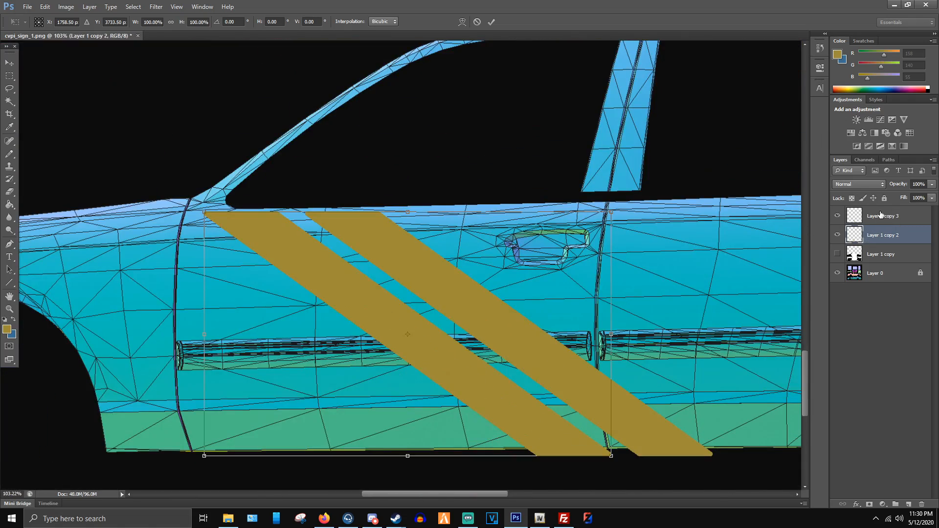
{"action": "scroll", "coordinate": [661, 251], "scroll_direction": "down", "scroll_amount": 1}
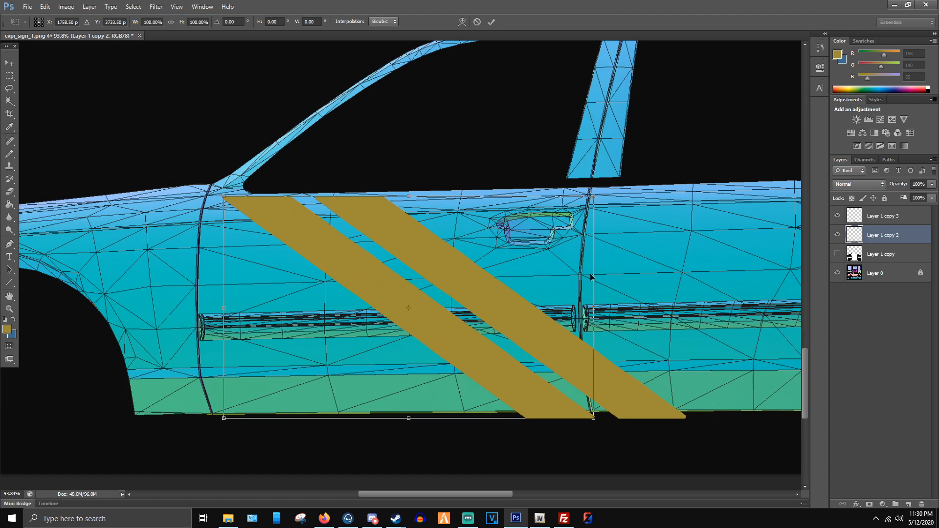
{"action": "key", "text": "Return"}
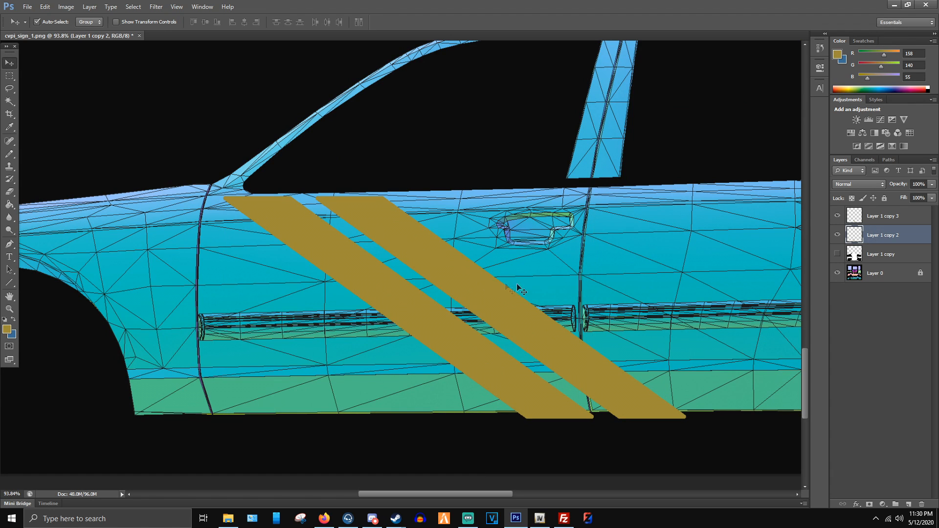
{"action": "left_click", "coordinate": [884, 217], "text": "shift"}
{"action": "key", "text": "ctrl+e"}
{"action": "scroll", "coordinate": [261, 185], "scroll_direction": "down", "scroll_amount": 2}
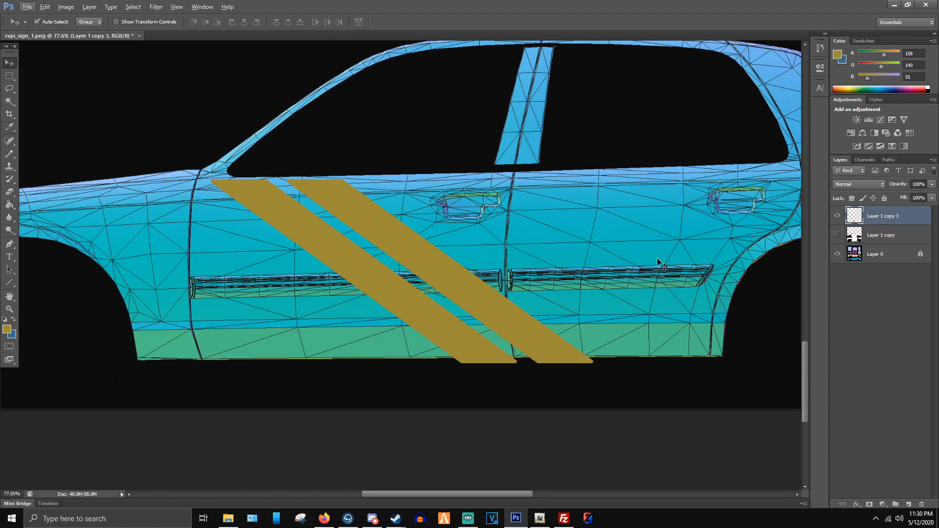
- Use Free Transform to lower the merged stripes' upper edge slightly, widening the gap below the window
{"action": "key", "text": "ctrl+t"}
{"action": "scroll", "coordinate": [337, 173], "scroll_direction": "up", "scroll_amount": 4}
{"action": "left_click_drag", "start_coordinate": [433, 184], "coordinate": [433, 192]}
{"action": "key", "text": "Return"}
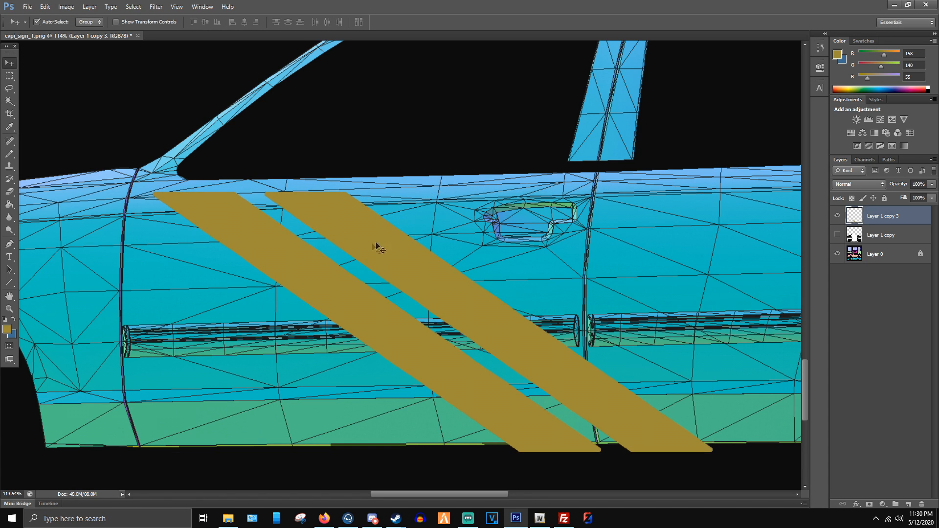
{"action": "scroll", "coordinate": [379, 247], "scroll_direction": "down", "scroll_amount": 6}
{"action": "left_click", "coordinate": [66, 7]}
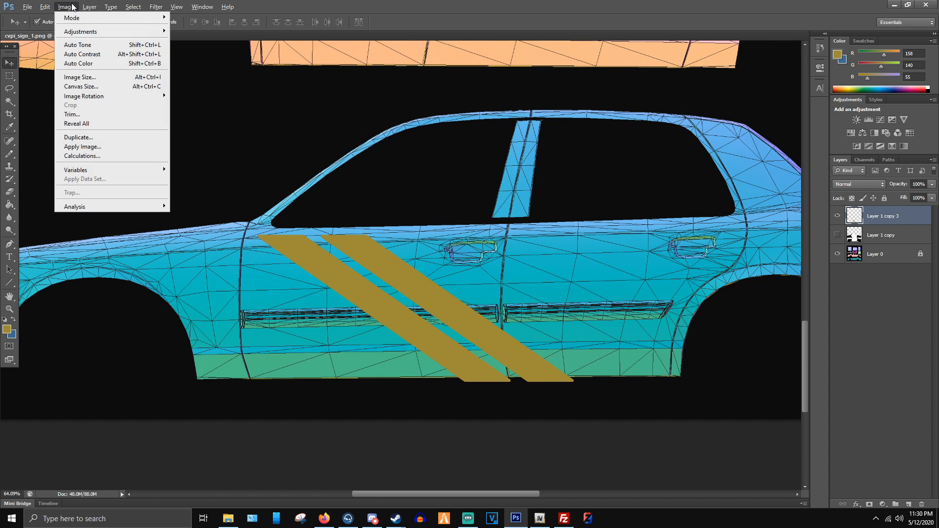
{"action": "mouse_move", "coordinate": [67, 34]}
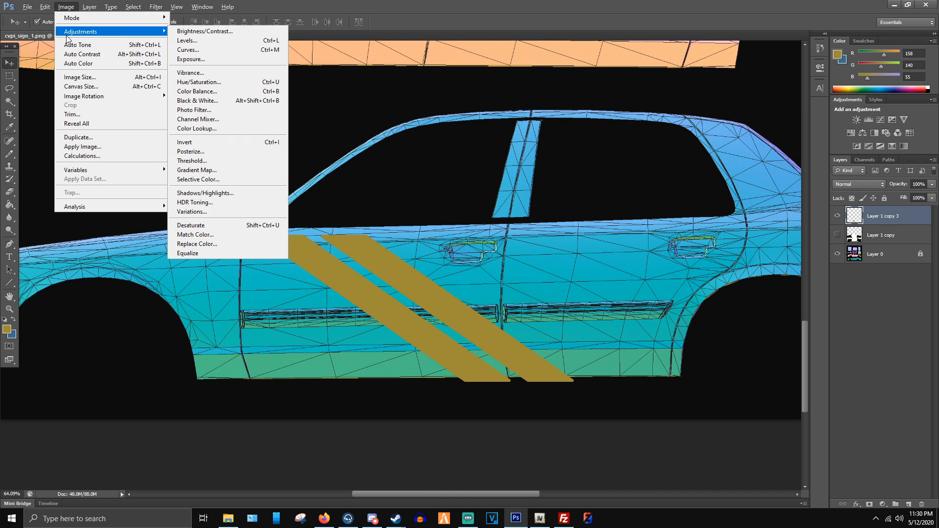
{"action": "mouse_move", "coordinate": [154, 4]}
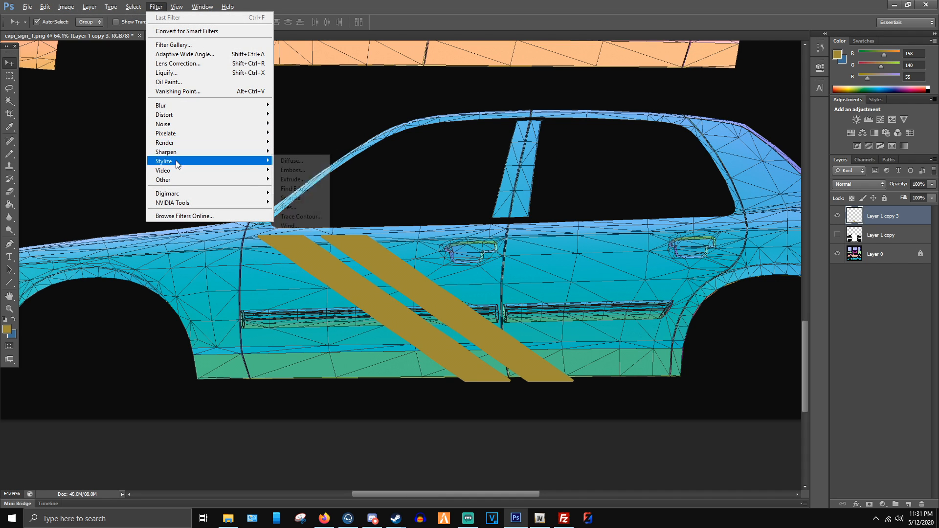
{"action": "mouse_move", "coordinate": [175, 171]}
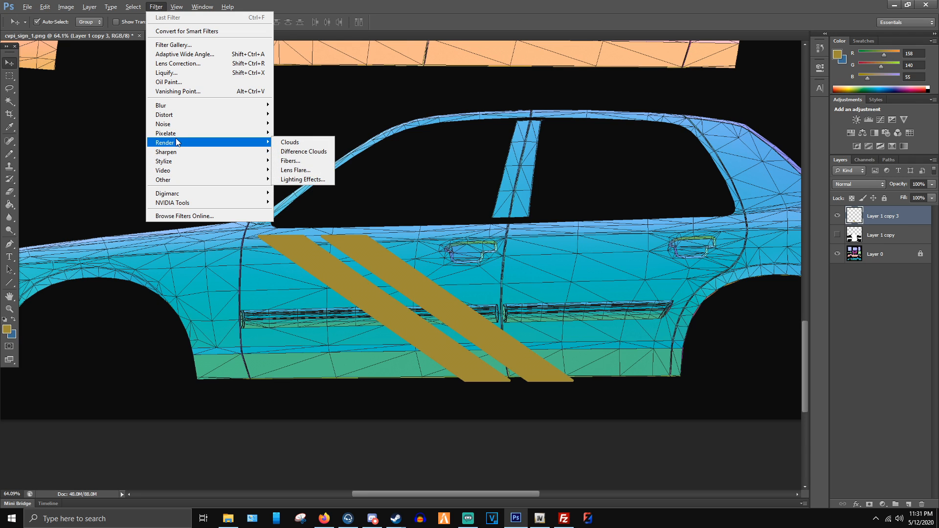
{"action": "mouse_move", "coordinate": [181, 137]}
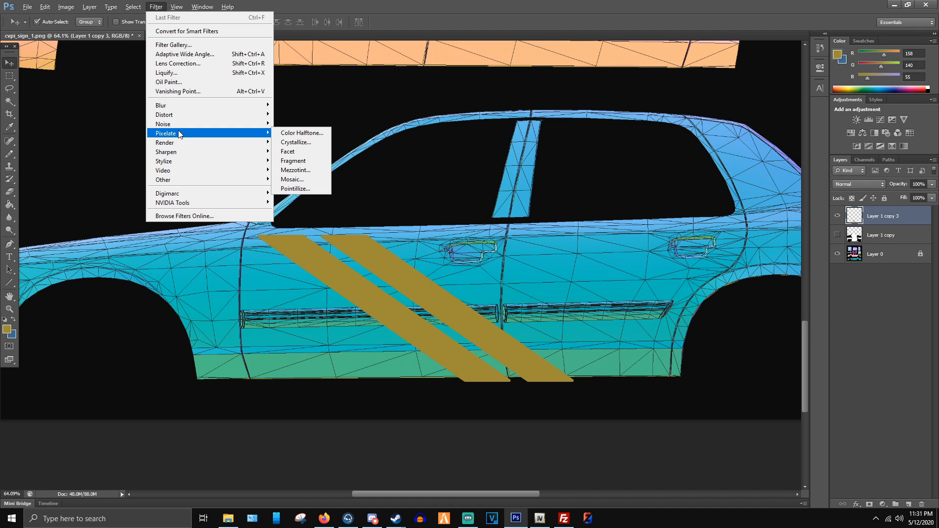
- Add a thicker black Stroke layer style around the outside of both gold stripes at 100% opacity
{"action": "mouse_move", "coordinate": [90, 7]}
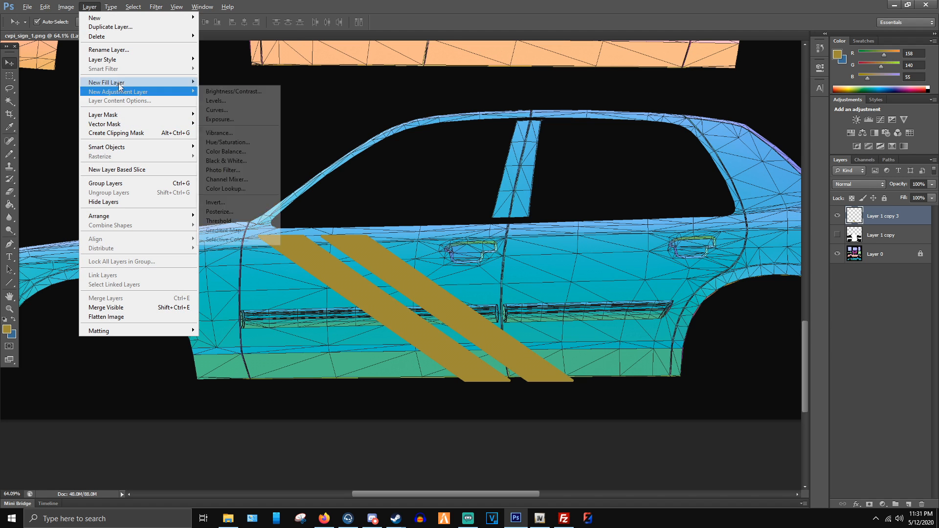
{"action": "mouse_move", "coordinate": [117, 59]}
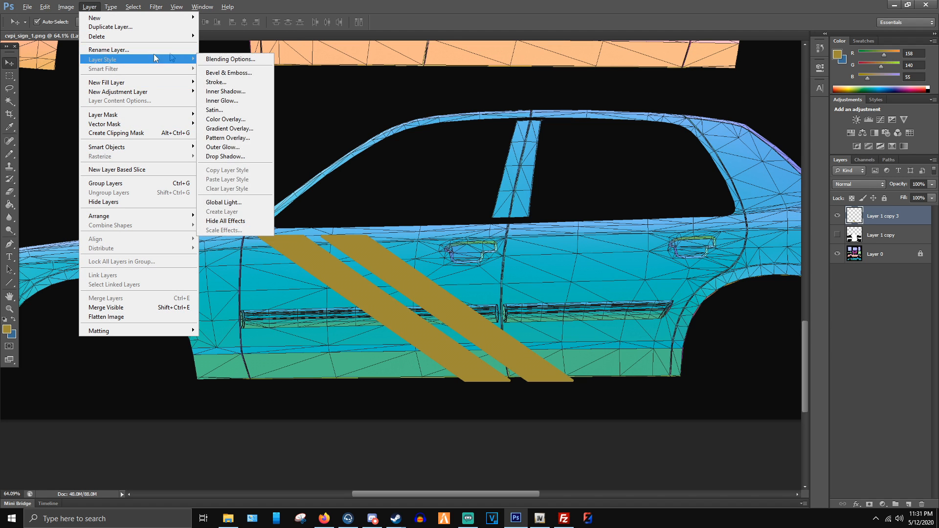
{"action": "left_click", "coordinate": [222, 82]}
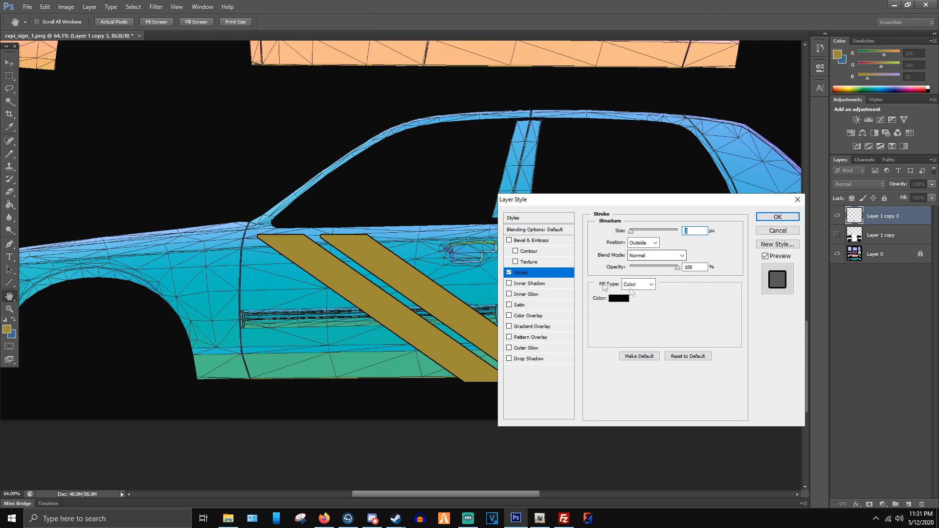
{"action": "left_click_drag", "start_coordinate": [630, 230], "coordinate": [634, 233]}
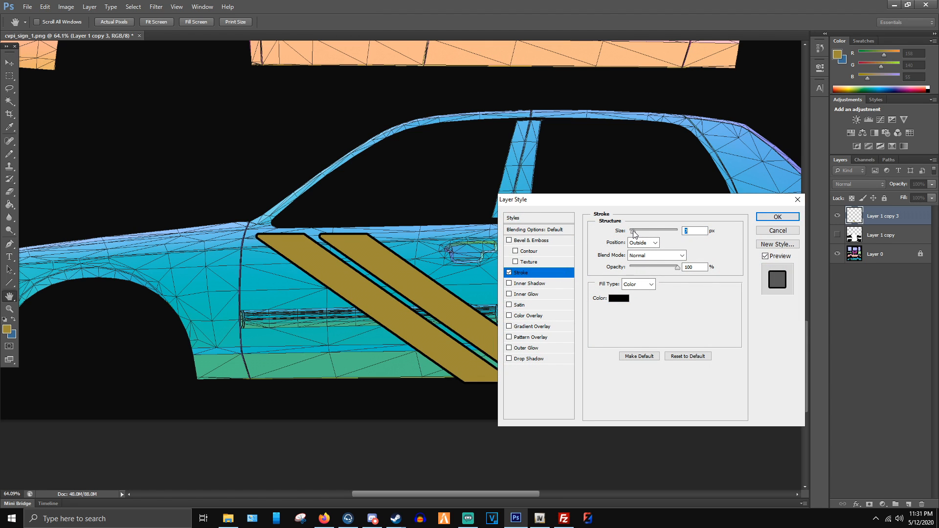
{"action": "left_click", "coordinate": [778, 217]}
{"action": "key", "text": "v"}
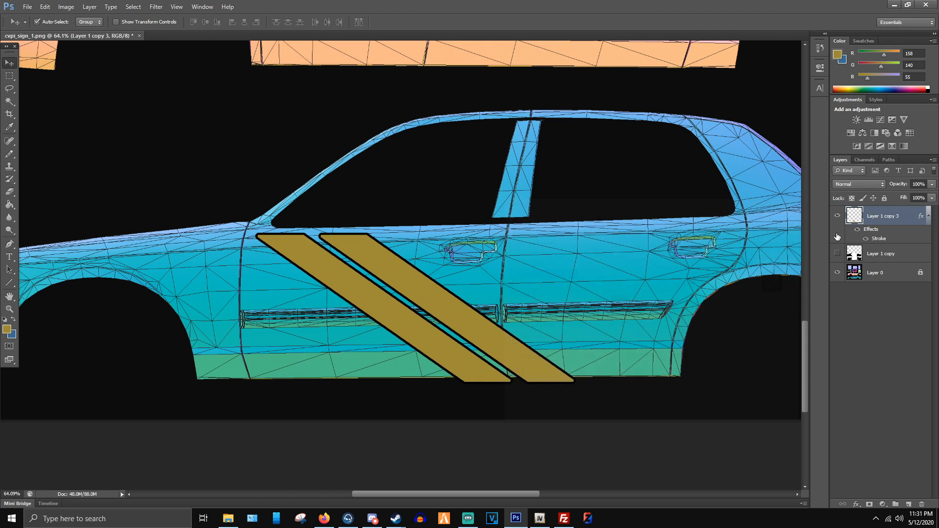
- Show the black-and-white base layer and check the outlined stripes against it
{"action": "left_click", "coordinate": [837, 216]}
{"action": "left_click", "coordinate": [837, 215]}
{"action": "left_click", "coordinate": [837, 253]}
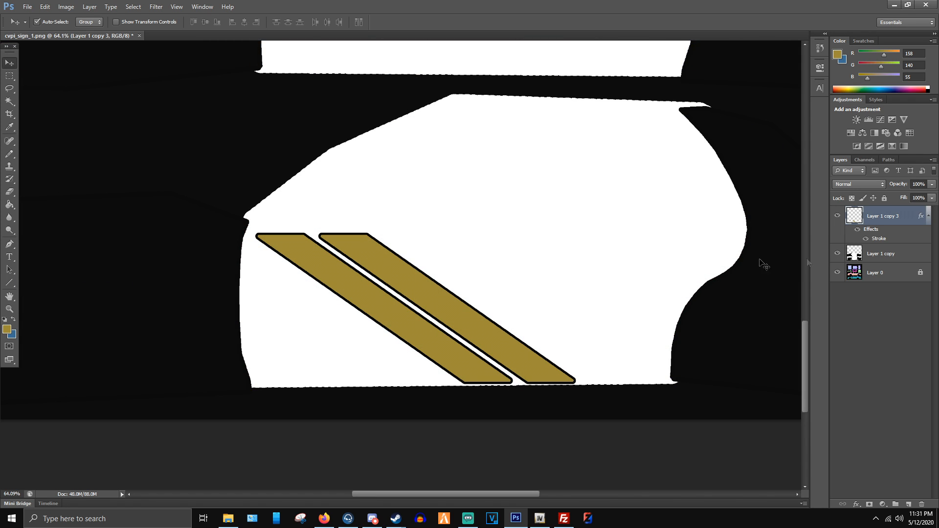
{"action": "scroll", "coordinate": [318, 271], "scroll_direction": "down", "scroll_amount": 2}
{"action": "scroll", "coordinate": [376, 298], "scroll_direction": "down", "scroll_amount": 3}
{"action": "scroll", "coordinate": [335, 357], "scroll_direction": "up", "scroll_amount": 5}
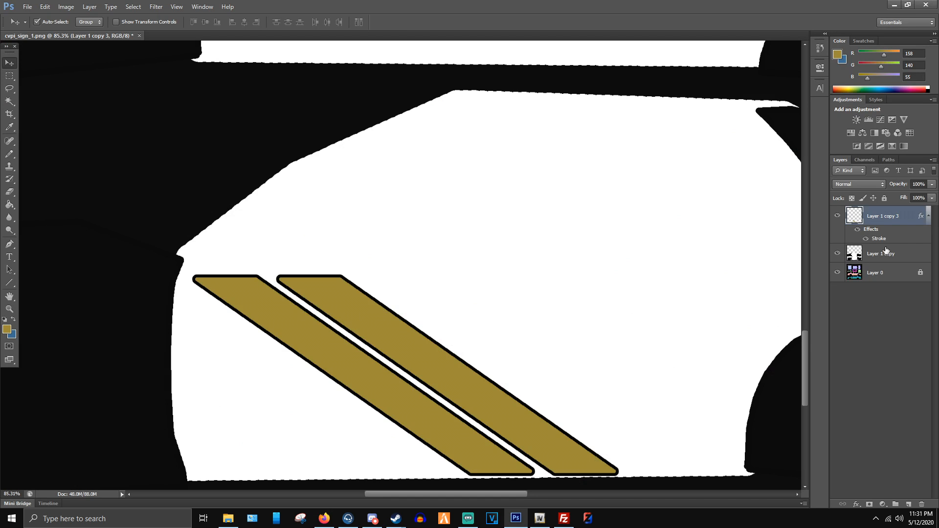
- Refill both stripes with a brighter gold, RGB 185, 162, 52, using Paint Bucket
{"action": "left_click", "coordinate": [7, 329]}
{"action": "left_click_drag", "start_coordinate": [539, 253], "coordinate": [547, 240]}
{"action": "left_click", "coordinate": [687, 201]}
{"action": "key", "text": "v"}
{"action": "left_click", "coordinate": [328, 294]}
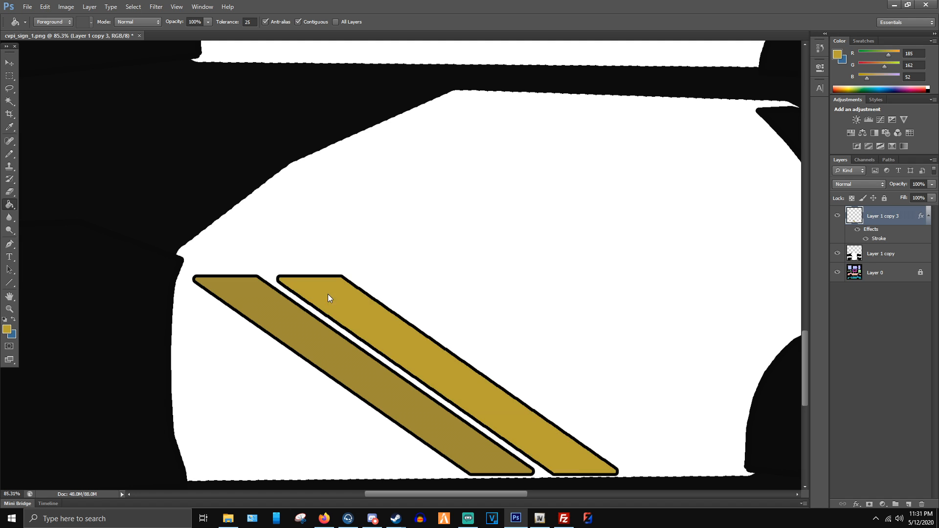
{"action": "left_click", "coordinate": [280, 314]}
{"action": "scroll", "coordinate": [276, 298], "scroll_direction": "down", "scroll_amount": 6}
- Compare the stripes' gold with the Freeport, Illinois car on the poster in Firefox
{"action": "key", "text": "alt+Tab"}
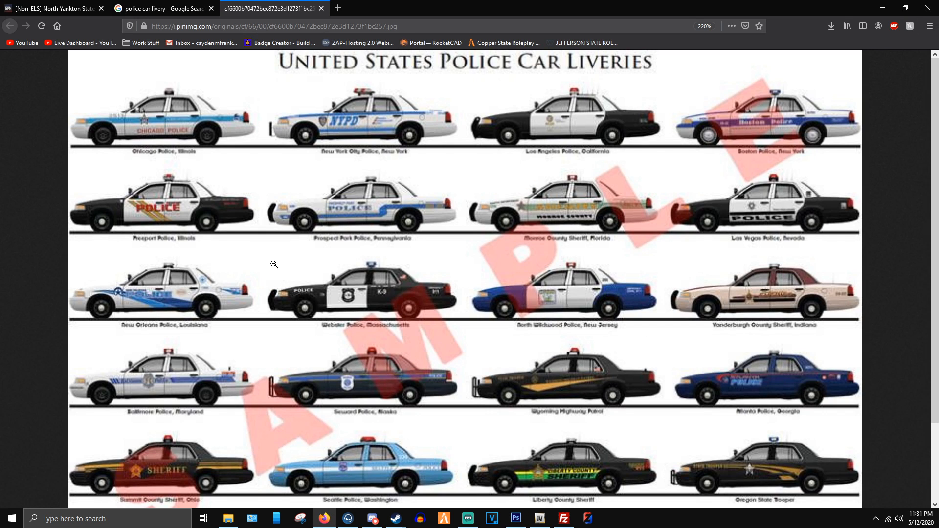
{"action": "key", "text": "alt+Tab"}
{"action": "scroll", "coordinate": [216, 261], "scroll_direction": "up", "scroll_amount": 3}
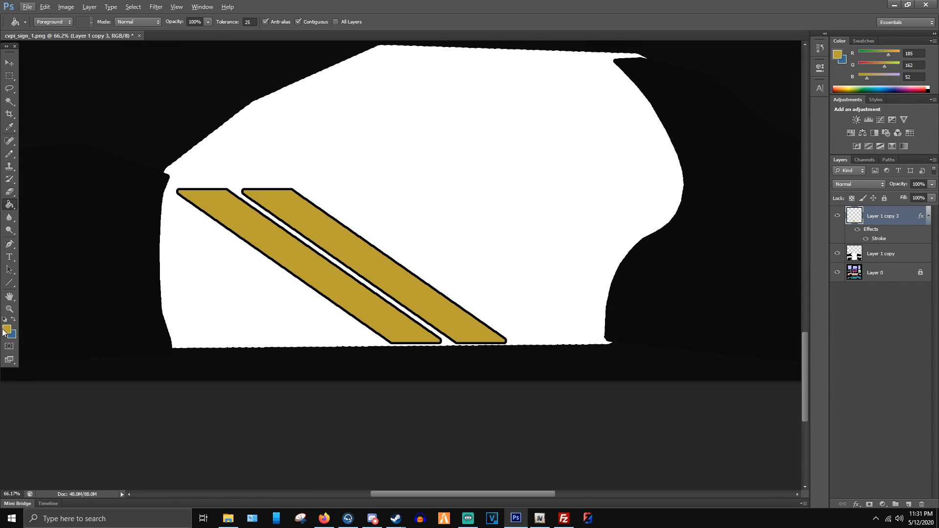
- Set the foreground colour to RGB 198, 172, 50 and refill both door stripes with it using Paint Bucket
{"action": "left_click", "coordinate": [7, 330]}
{"action": "left_click", "coordinate": [551, 234]}
{"action": "left_click", "coordinate": [690, 200]}
{"action": "key", "text": "g"}
{"action": "left_click", "coordinate": [381, 259]}
{"action": "left_click", "coordinate": [304, 279]}
{"action": "key", "text": "ctrl+z"}
{"action": "left_click", "coordinate": [383, 287]}
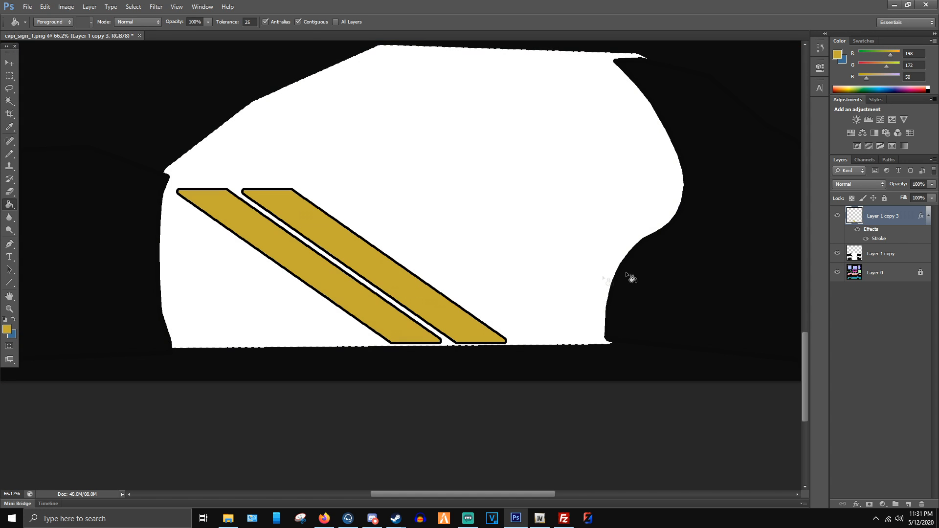
- Hide the black-and-white base layer and examine how the outlined stripes sit on the door wireframe
{"action": "scroll", "coordinate": [261, 286], "scroll_direction": "up", "scroll_amount": 4}
{"action": "scroll", "coordinate": [446, 296], "scroll_direction": "down", "scroll_amount": 3}
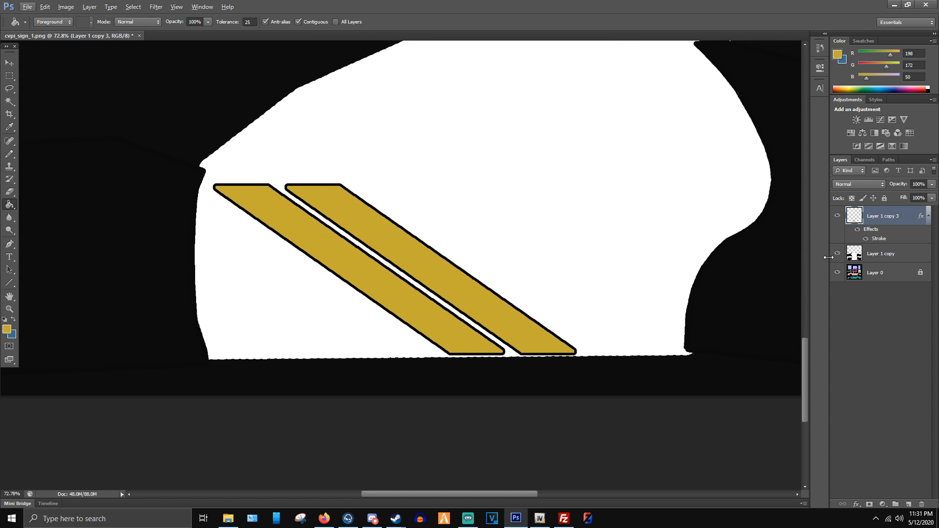
{"action": "scroll", "coordinate": [407, 256], "scroll_direction": "up", "scroll_amount": 2}
{"action": "scroll", "coordinate": [406, 256], "scroll_direction": "down", "scroll_amount": 3}
{"action": "scroll", "coordinate": [417, 343], "scroll_direction": "up", "scroll_amount": 5}
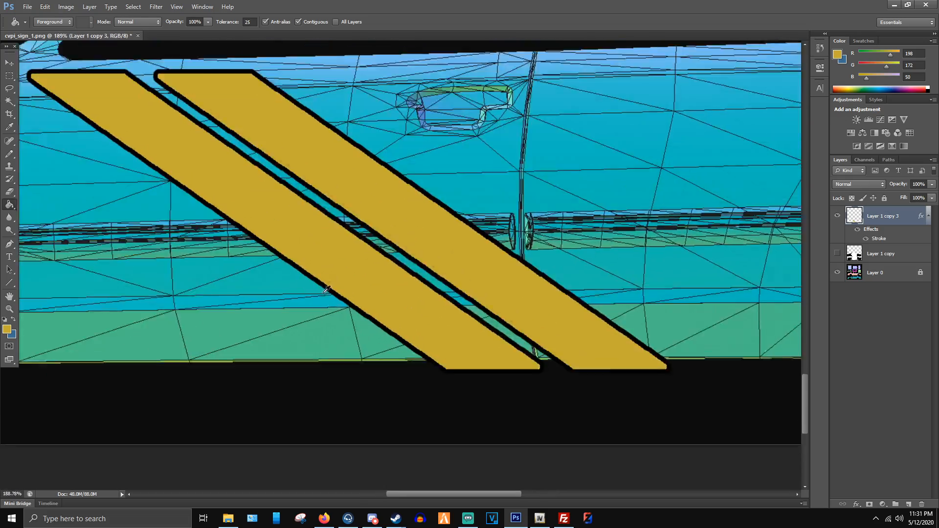
{"action": "scroll", "coordinate": [417, 343], "scroll_direction": "down", "scroll_amount": 5}
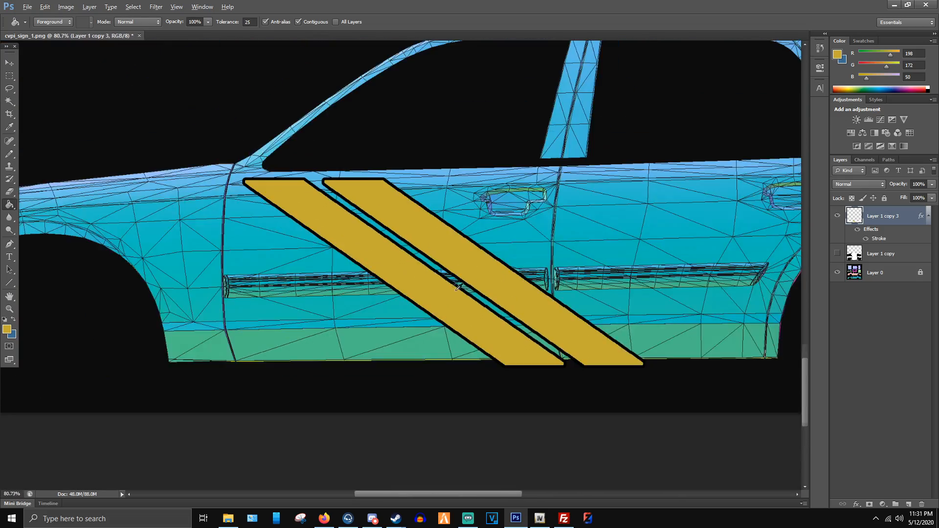
{"action": "scroll", "coordinate": [361, 227], "scroll_direction": "up", "scroll_amount": 1}
{"action": "scroll", "coordinate": [361, 227], "scroll_direction": "down", "scroll_amount": 3}
{"action": "scroll", "coordinate": [460, 261], "scroll_direction": "up", "scroll_amount": 2}
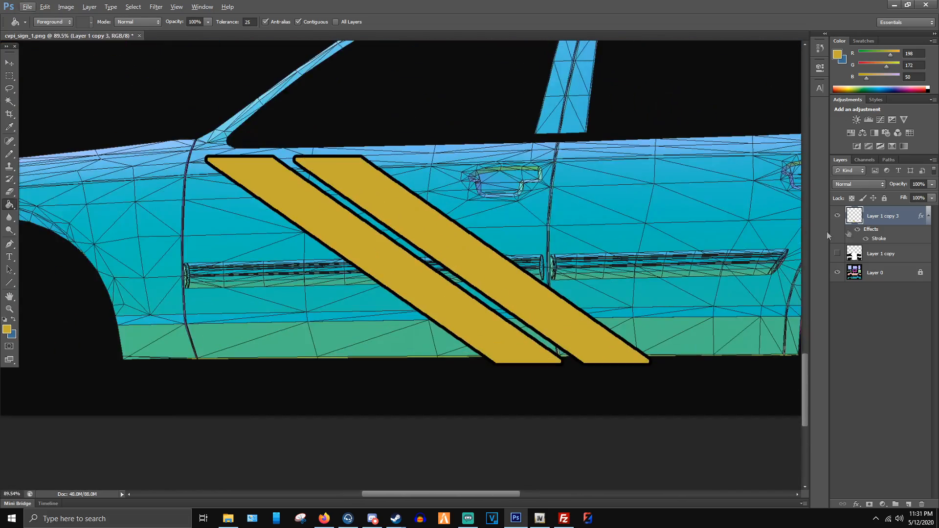
- Check the door lettering of the Freeport, Illinois car on the poster in Firefox, then return to the livery
{"action": "left_click", "coordinate": [65, 6]}
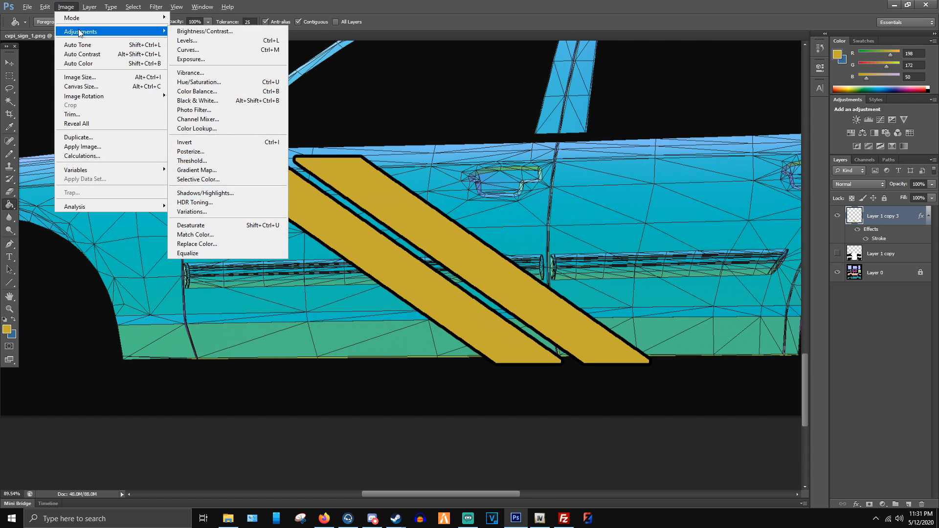
{"action": "left_click", "coordinate": [37, 56]}
{"action": "key", "text": "alt+Tab"}
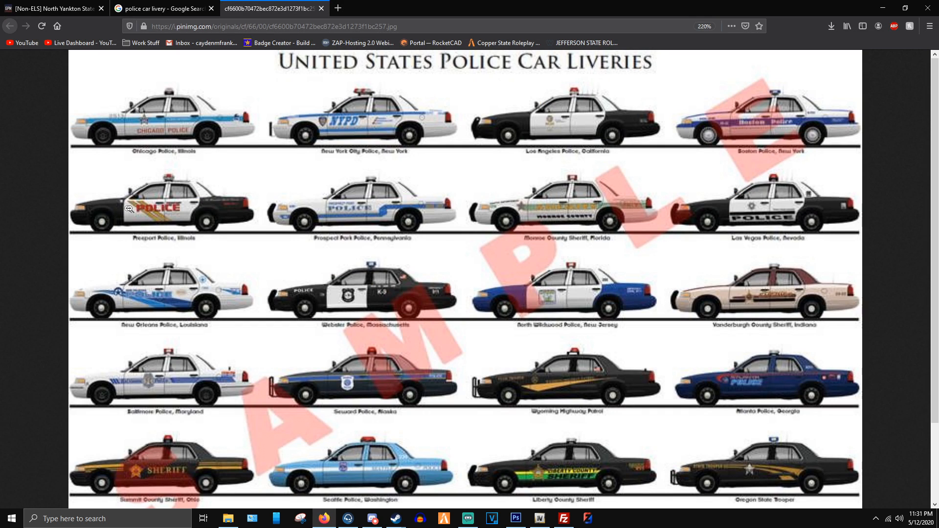
{"action": "key", "text": "alt+Tab"}
{"action": "scroll", "coordinate": [274, 235], "scroll_direction": "down", "scroll_amount": 3}
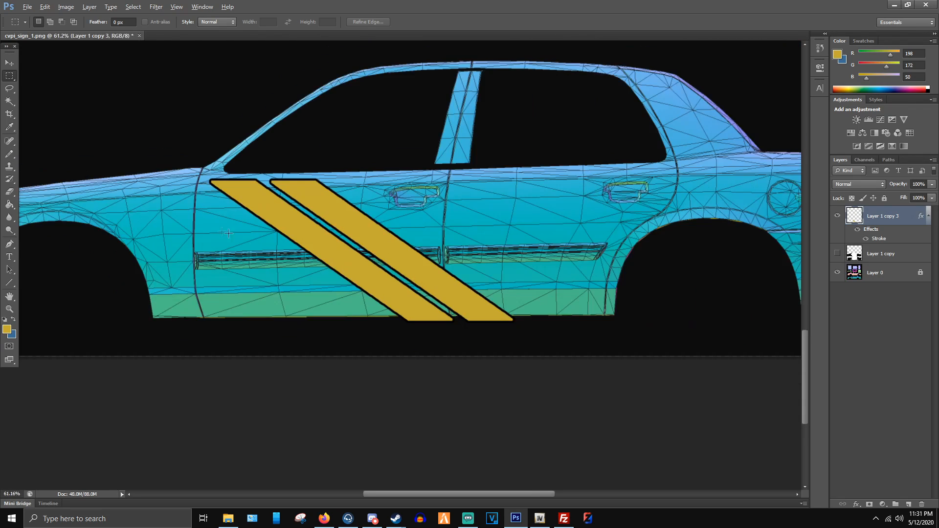
{"action": "scroll", "coordinate": [274, 235], "scroll_direction": "up", "scroll_amount": 3}
- Start a text layer on the lower front door with the Type tool, using the Closeness Regular font
{"action": "left_click", "coordinate": [11, 257]}
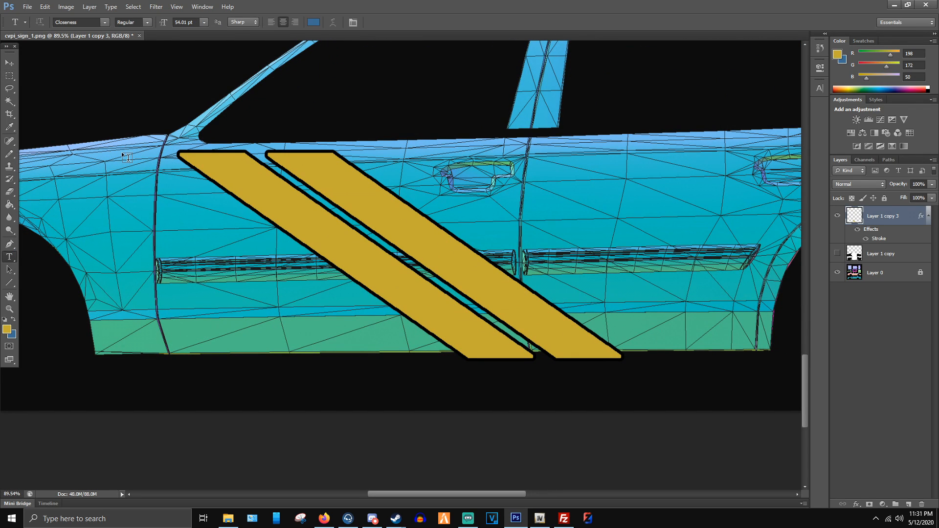
{"action": "left_click", "coordinate": [105, 22]}
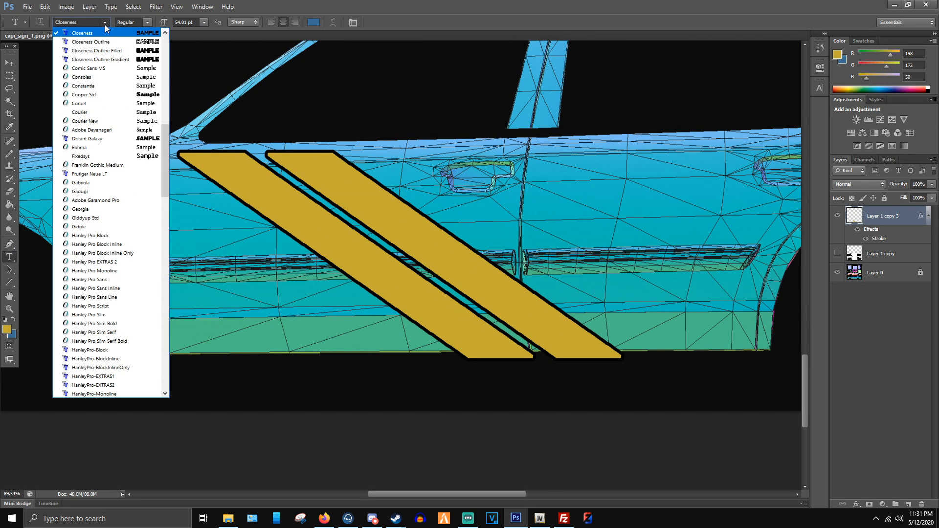
{"action": "scroll", "coordinate": [122, 47], "scroll_direction": "up", "scroll_amount": 8}
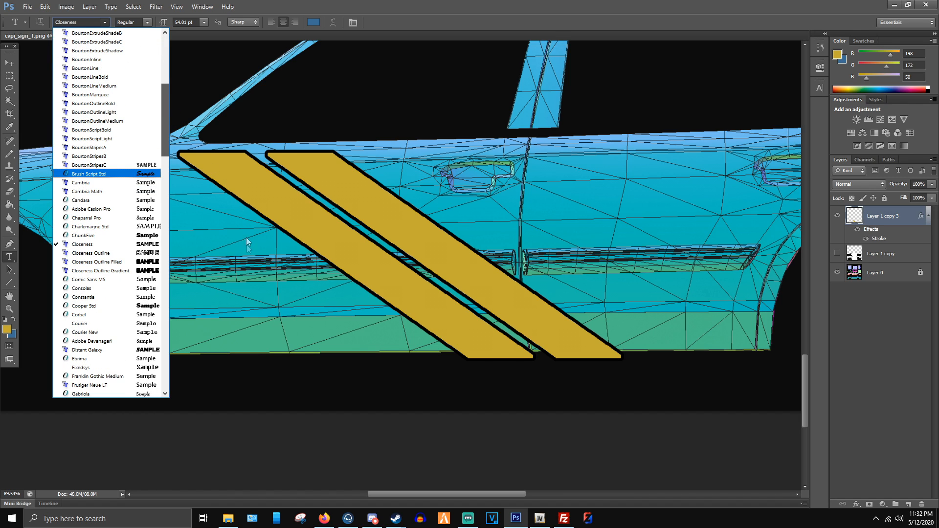
{"action": "left_click", "coordinate": [141, 245]}
{"action": "left_click", "coordinate": [258, 272]}
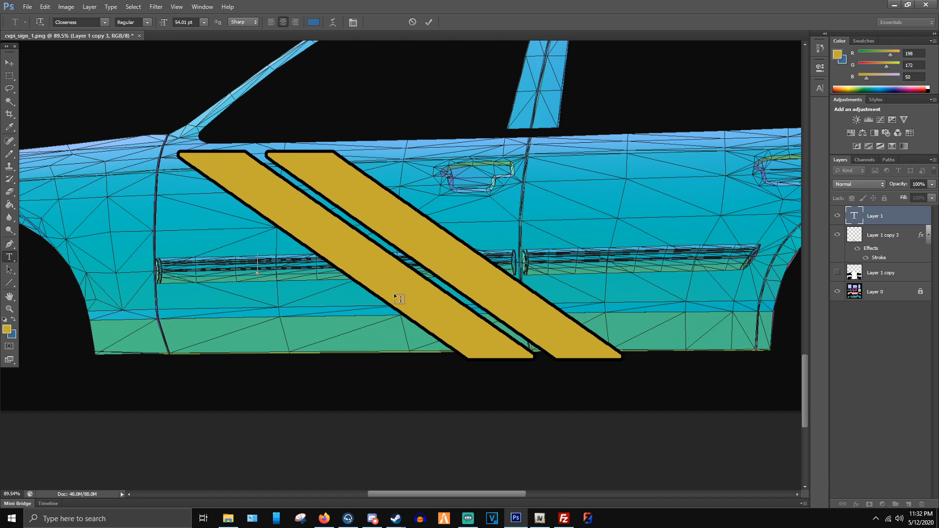
- Set the text colour to pure red (ff0000) and enter POLICE on the lower front door
{"action": "left_click", "coordinate": [314, 22]}
{"action": "left_click_drag", "start_coordinate": [600, 227], "coordinate": [598, 190]}
{"action": "type", "text": "255"}
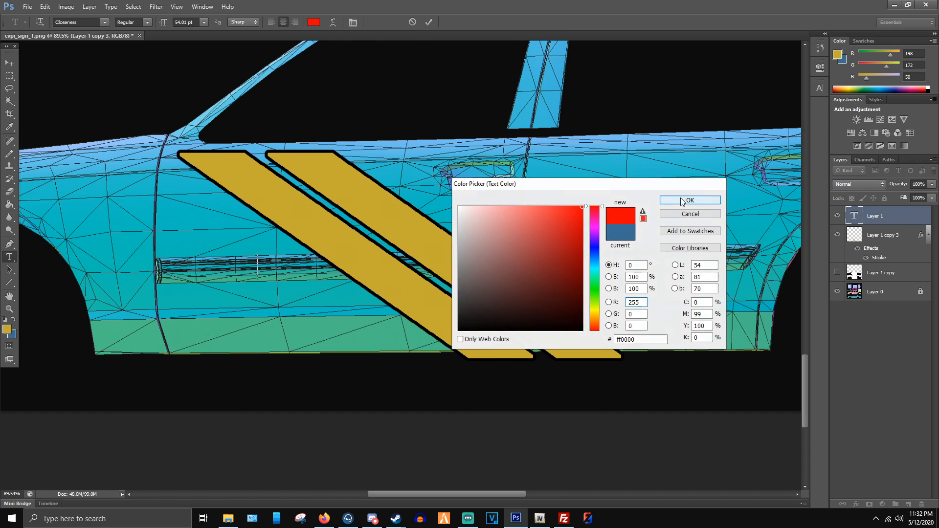
{"action": "left_click", "coordinate": [680, 198]}
{"action": "type", "text": "POLICE"}
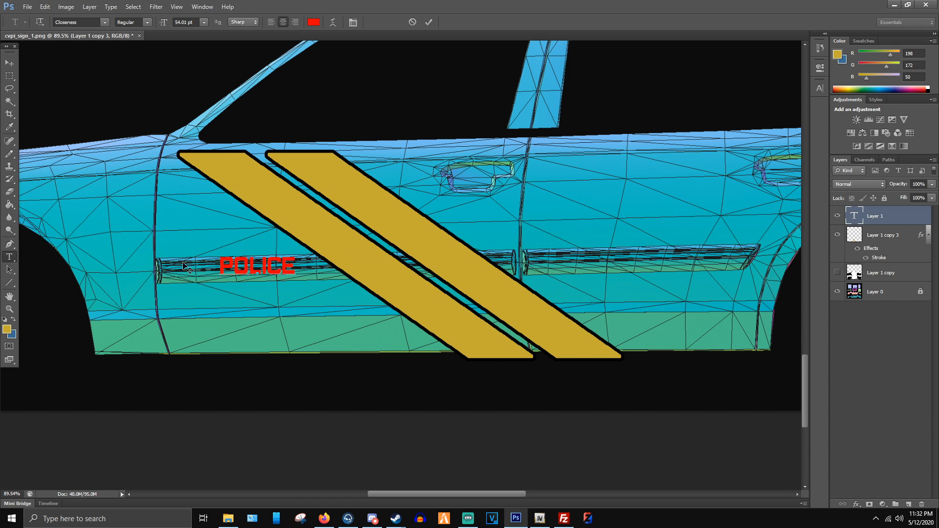
- Compare the lettering with the Freeport car on the poster and enlarge the POLICE text across the stripes to about 144 pt
{"action": "scroll", "coordinate": [262, 269], "scroll_direction": "up", "scroll_amount": 5}
{"action": "scroll", "coordinate": [278, 270], "scroll_direction": "down", "scroll_amount": 4}
{"action": "left_click", "coordinate": [147, 23]}
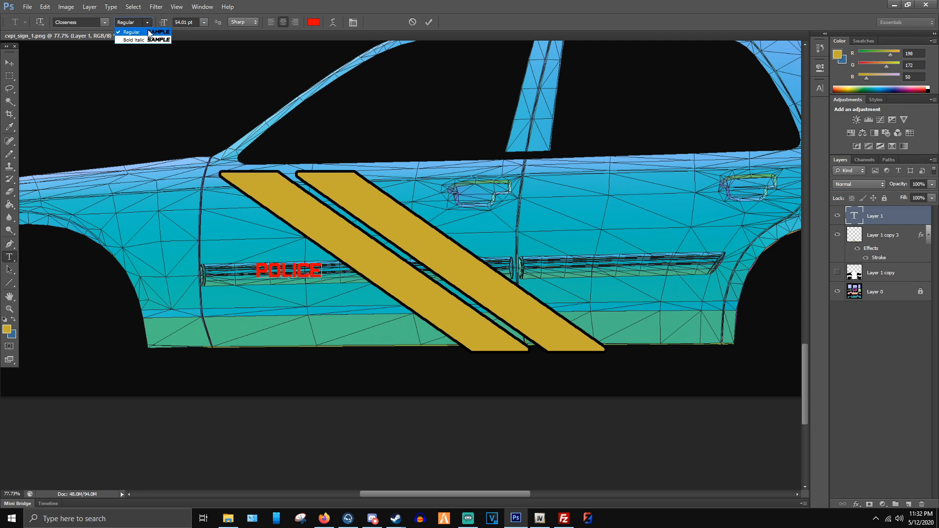
{"action": "key", "text": "alt+Tab"}
{"action": "key", "text": "alt+Tab"}
{"action": "key", "text": "alt+Tab"}
{"action": "key", "text": "v"}
{"action": "key", "text": "ctrl+t"}
{"action": "left_click_drag", "start_coordinate": [321, 261], "coordinate": [432, 230]}
{"action": "key", "text": "Return"}
- Recolour the POLICE text to a slightly darker red, RGB 226, 13, 13
{"action": "key", "text": "t"}
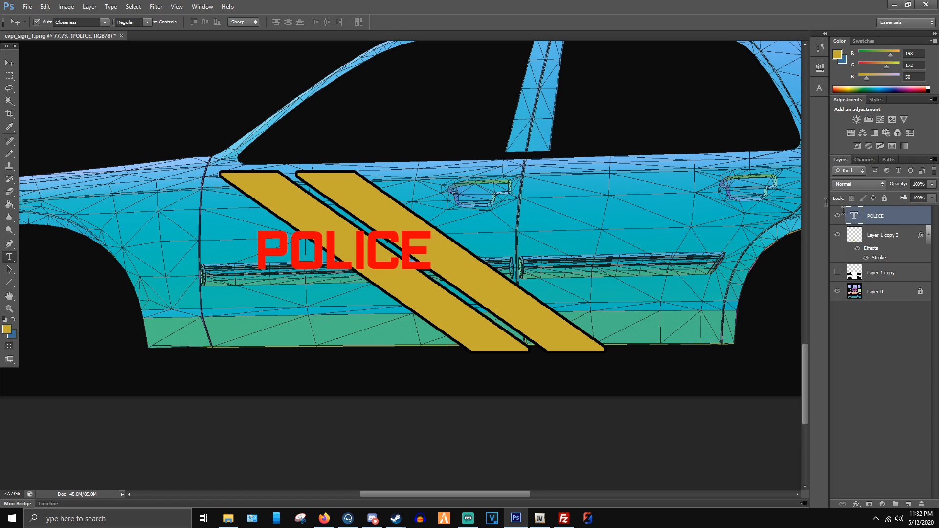
{"action": "double_click", "coordinate": [854, 215]}
{"action": "left_click", "coordinate": [313, 22]}
{"action": "left_click", "coordinate": [630, 303]}
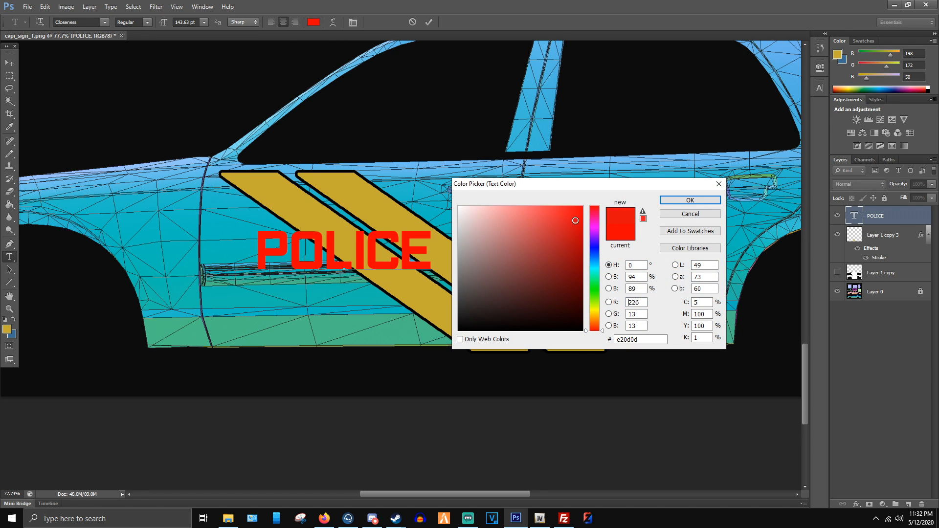
{"action": "left_click", "coordinate": [690, 200]}
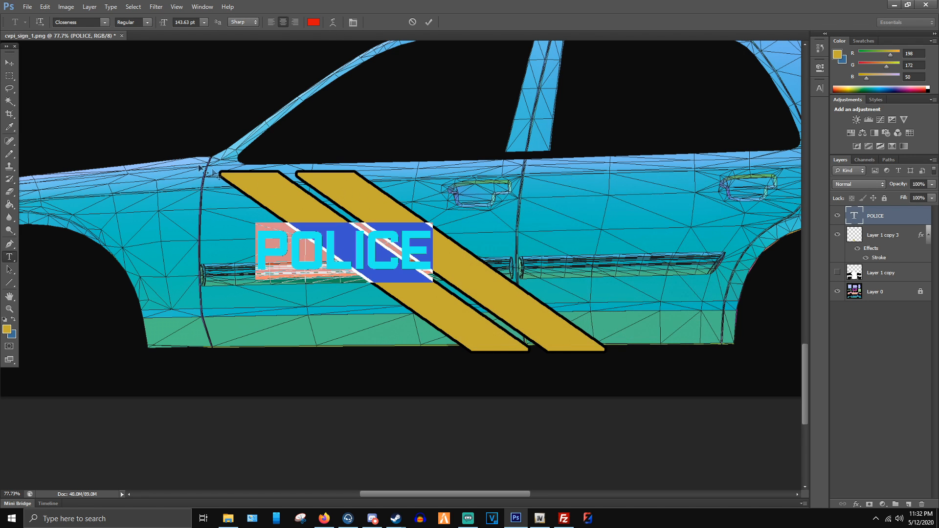
- Scale the POLICE text up to about 157% with Free Transform and compare its size with the reference poster
{"action": "left_click", "coordinate": [9, 62]}
{"action": "key", "text": "ctrl+t"}
{"action": "left_click_drag", "start_coordinate": [433, 222], "coordinate": [533, 189]}
{"action": "key", "text": "alt+Tab"}
{"action": "key", "text": "alt+Tab"}
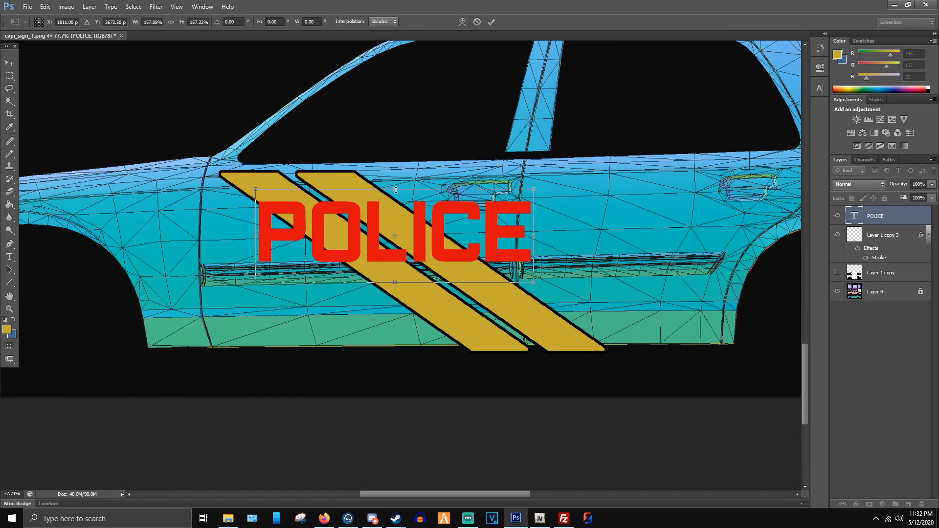
- Flatten and widen the POLICE lettering to about 172% width and 129% height, shifting it rearward to match the Freeport car
{"action": "left_click_drag", "start_coordinate": [396, 190], "coordinate": [411, 199]}
{"action": "key", "text": "alt+Tab"}
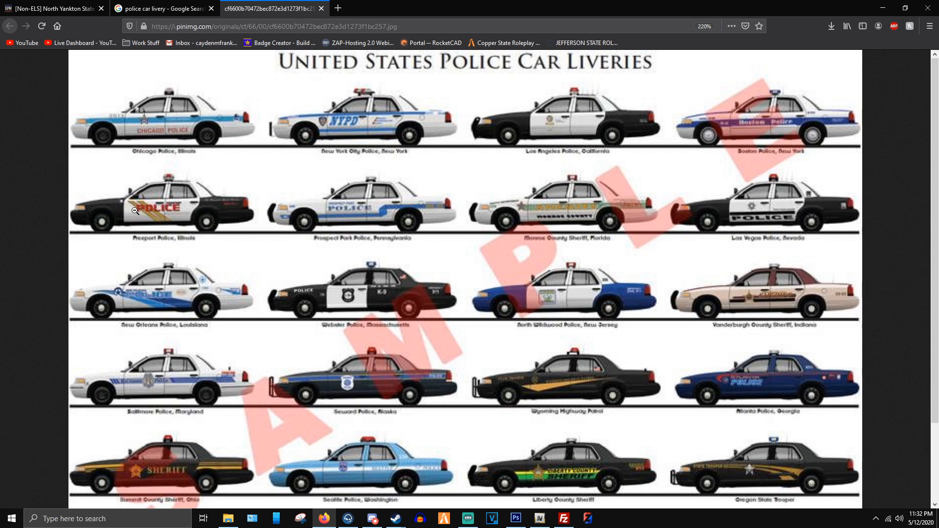
{"action": "key", "text": "alt+Tab"}
{"action": "left_click_drag", "start_coordinate": [313, 234], "coordinate": [331, 241]}
{"action": "key", "text": "alt+Tab"}
{"action": "key", "text": "alt+Tab"}
{"action": "left_click_drag", "start_coordinate": [553, 206], "coordinate": [586, 197]}
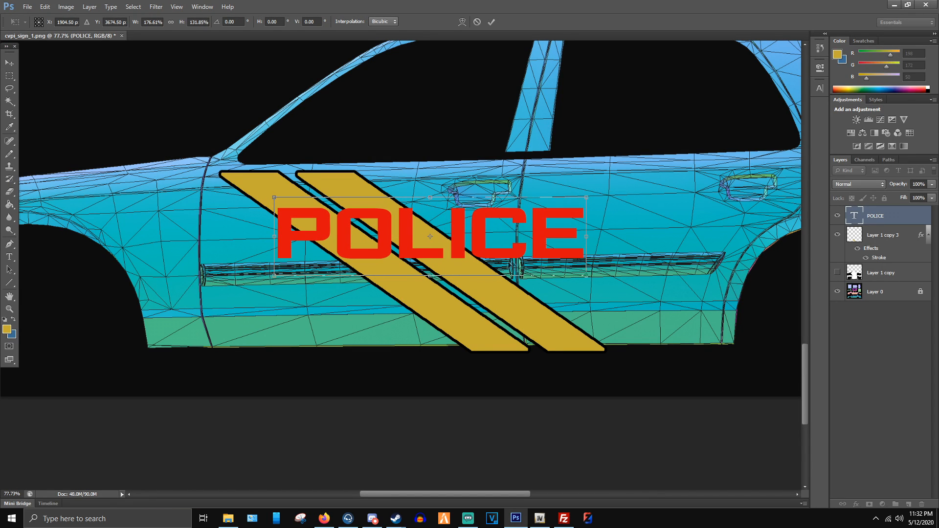
{"action": "left_click_drag", "start_coordinate": [586, 277], "coordinate": [578, 273]}
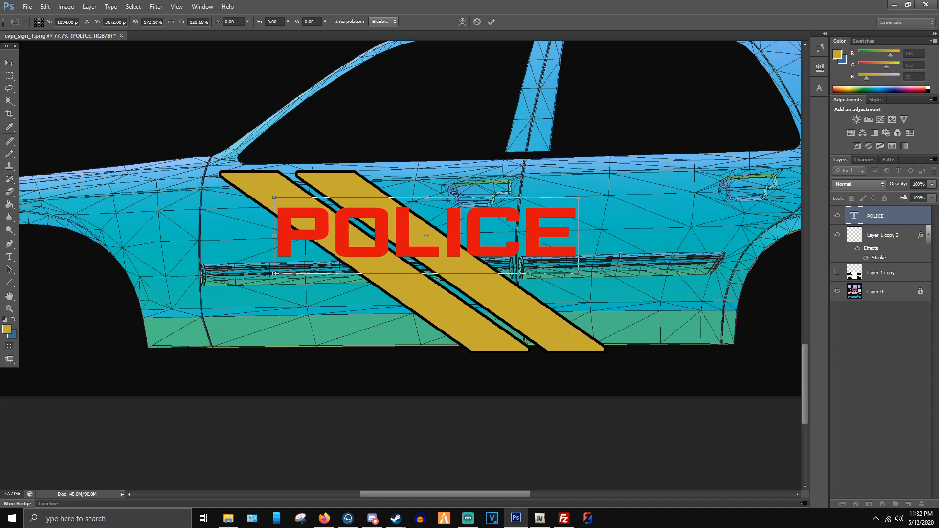
- Rotate the POLICE lettering to -1.27 degrees and widen it to about 206%, checking its proportions against the poster
{"action": "left_click_drag", "start_coordinate": [630, 242], "coordinate": [642, 237]}
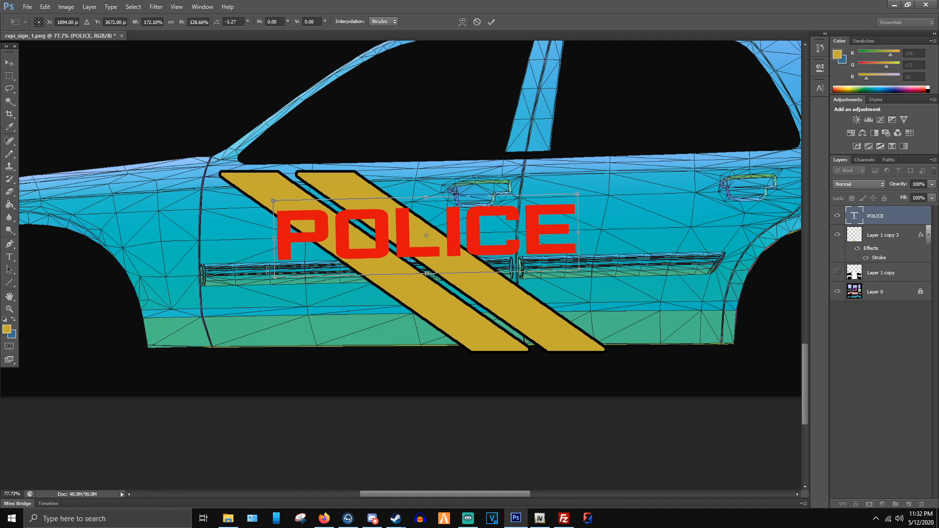
{"action": "left_click_drag", "start_coordinate": [578, 231], "coordinate": [638, 224]}
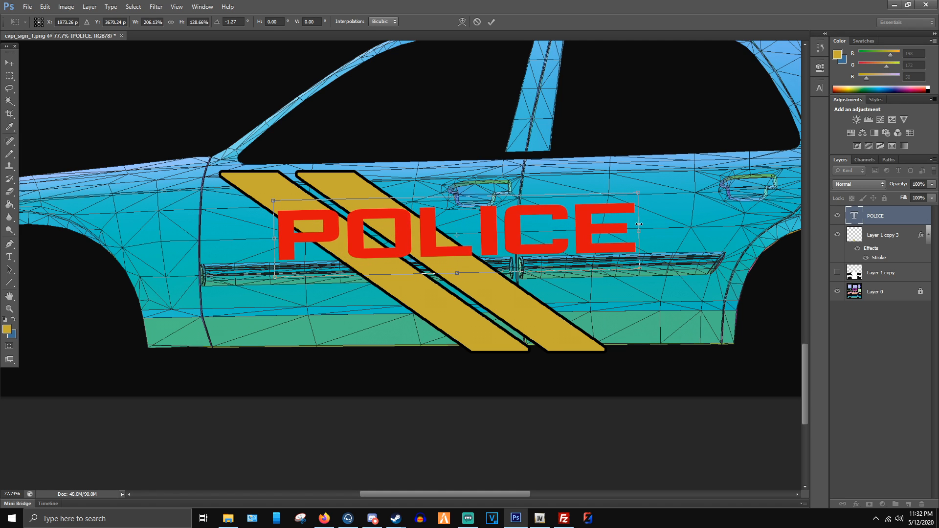
{"action": "key", "text": "alt+Tab"}
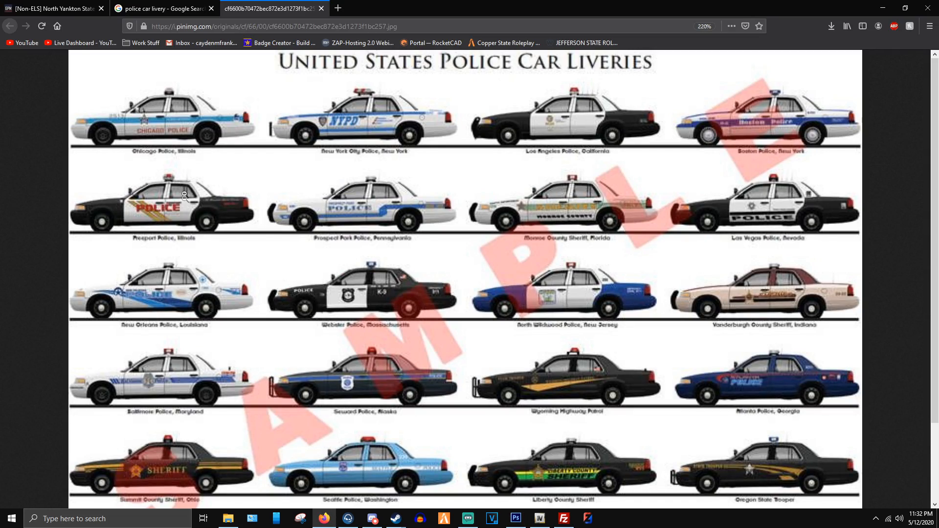
{"action": "key", "text": "alt+Tab"}
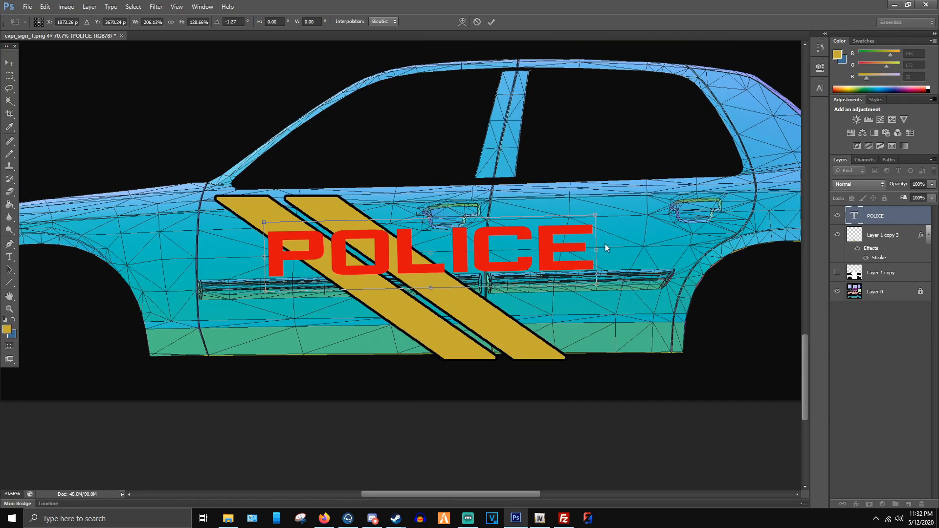
- Recheck the poster, shift the POLICE lettering slightly rearward at about 210% width, and apply the transform
{"action": "key", "text": "alt+Tab"}
{"action": "key", "text": "alt+Tab"}
{"action": "key", "text": "alt+Tab"}
{"action": "key", "text": "alt+Tab"}
{"action": "left_click_drag", "start_coordinate": [261, 252], "coordinate": [273, 252]}
{"action": "scroll", "coordinate": [378, 260], "scroll_direction": "down", "scroll_amount": 5}
{"action": "scroll", "coordinate": [384, 264], "scroll_direction": "up", "scroll_amount": 6}
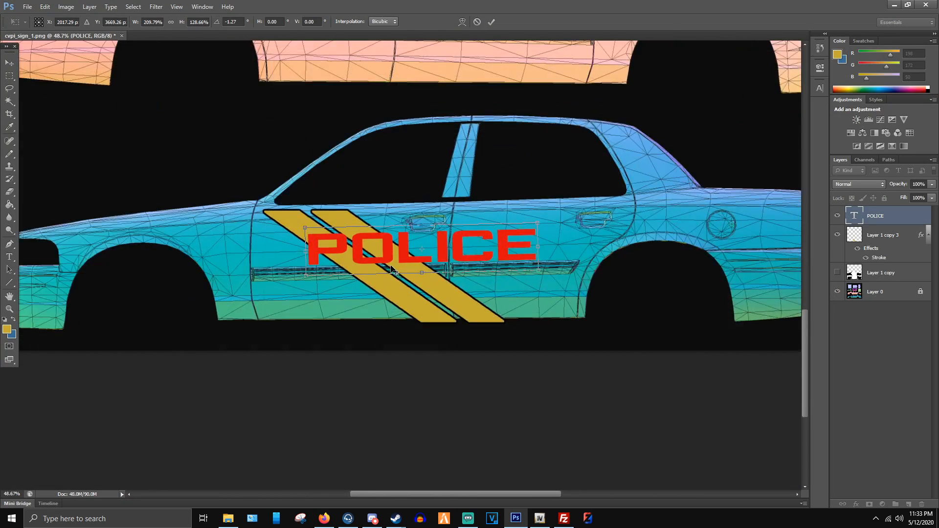
{"action": "key", "text": "alt+space"}
{"action": "key", "text": "Escape"}
{"action": "key", "text": "Return"}
- Add a black outside Stroke at 100% opacity to the POLICE text layer
{"action": "left_click", "coordinate": [71, 7]}
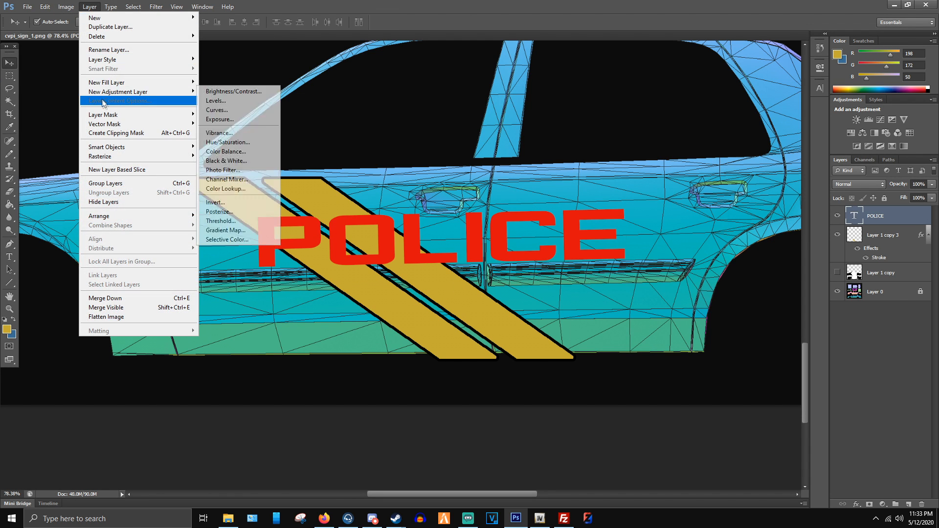
{"action": "mouse_move", "coordinate": [147, 59]}
{"action": "left_click", "coordinate": [221, 82]}
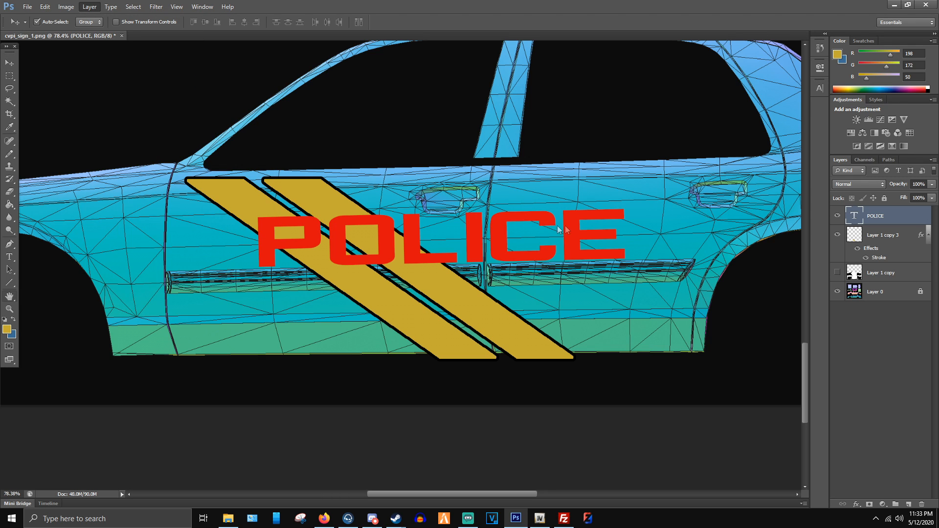
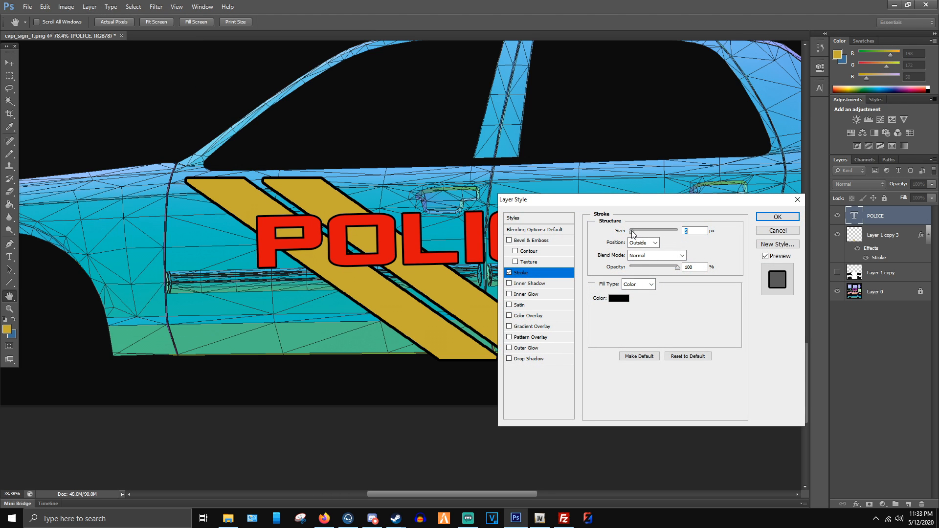
{"action": "left_click", "coordinate": [780, 215]}
{"action": "scroll", "coordinate": [362, 230], "scroll_direction": "down", "scroll_amount": 5}
- Check the poster's small upper lettering and try a red LOS SANTO text line above POLICE in 54.01 pt Closeness Regular
{"action": "key", "text": "alt+Tab"}
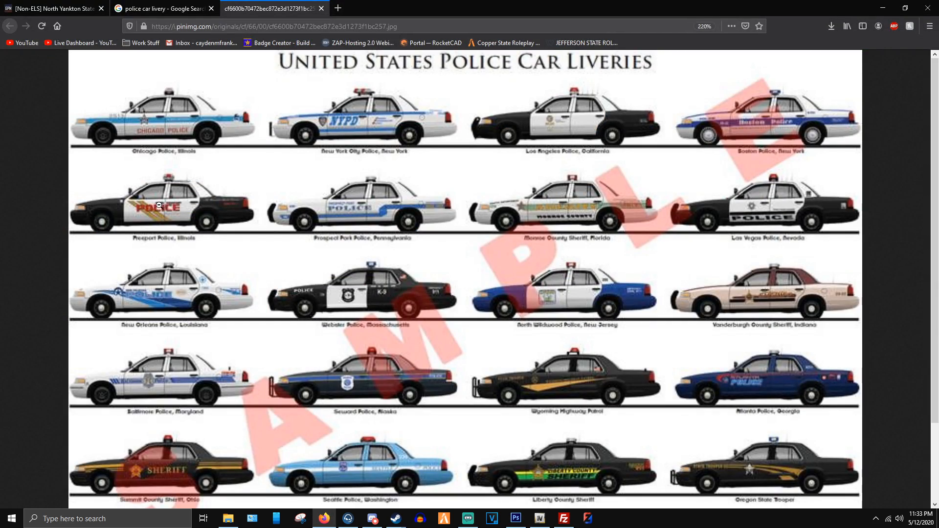
{"action": "key", "text": "alt+Tab"}
{"action": "scroll", "coordinate": [359, 233], "scroll_direction": "up", "scroll_amount": 4}
{"action": "left_click", "coordinate": [8, 255]}
{"action": "key", "text": "alt+Tab"}
{"action": "key", "text": "alt+Tab"}
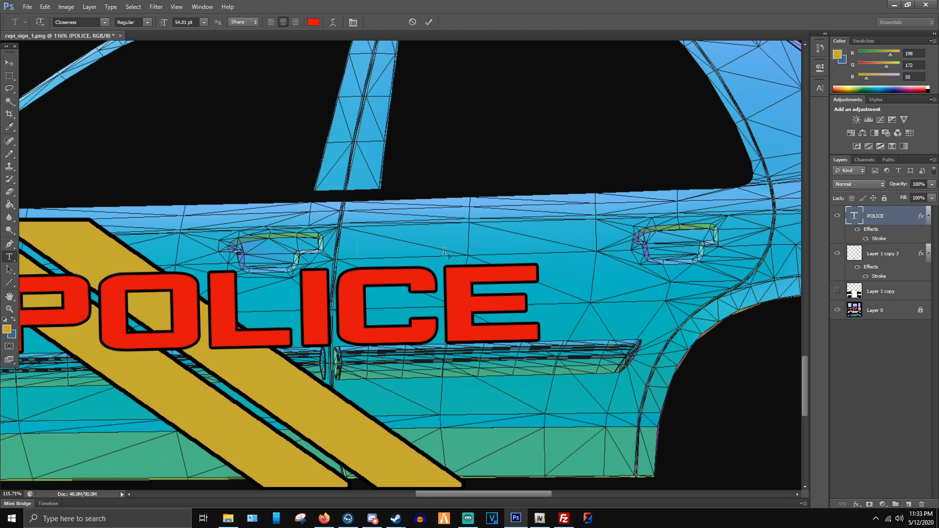
{"action": "left_click", "coordinate": [356, 253]}
{"action": "type", "text": "LOS SANTO"}
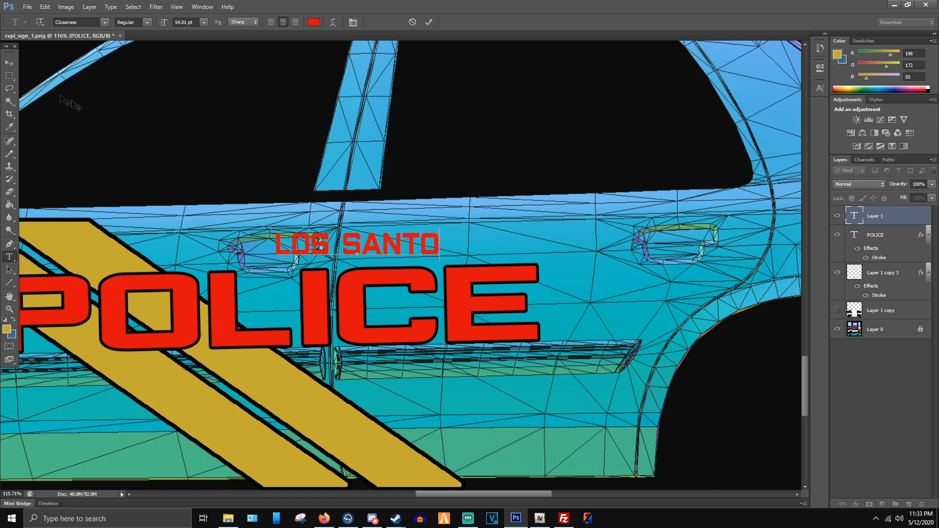
{"action": "left_click", "coordinate": [9, 63]}
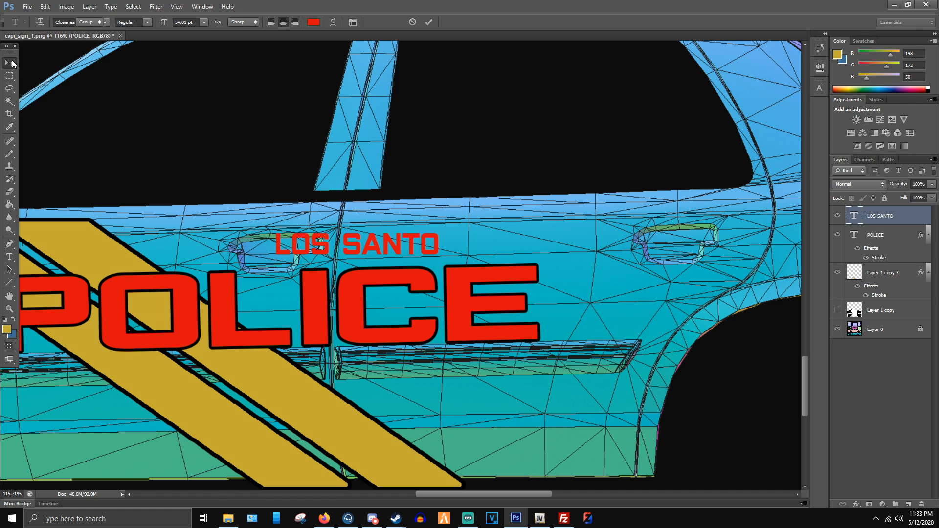
{"action": "key", "text": "Delete"}
- Open the layer options for the POLICE text layer
{"action": "scroll", "coordinate": [386, 284], "scroll_direction": "down", "scroll_amount": 3}
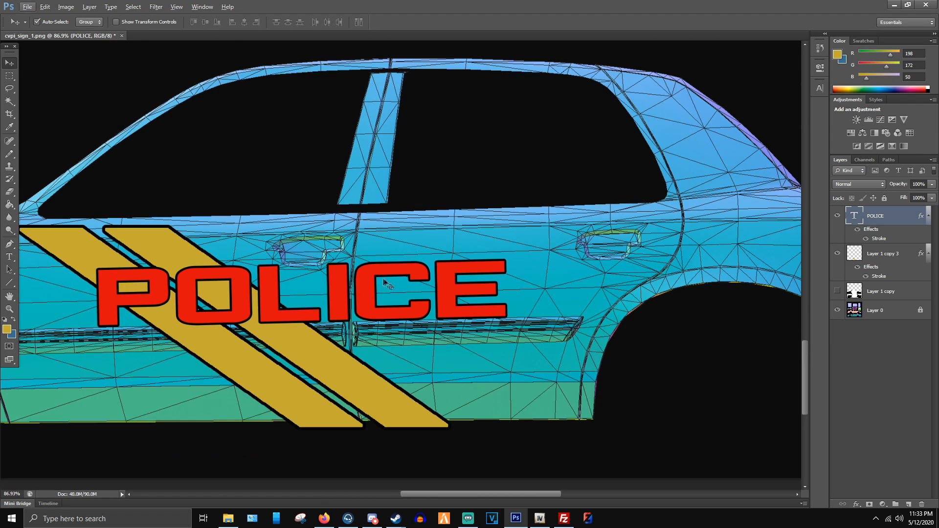
{"action": "right_click", "coordinate": [854, 219]}
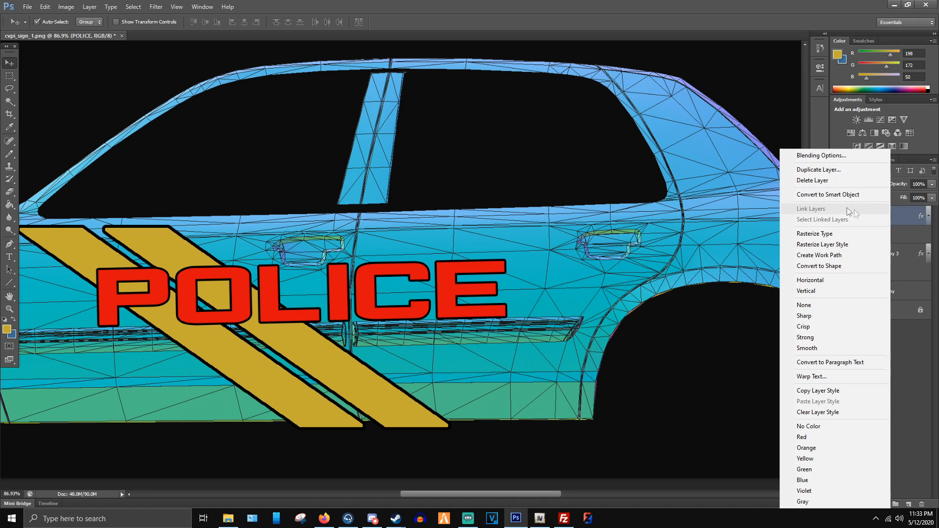
- Duplicate the POLICE text layer, move the copy above the end of the original word, and scale it down proportionally
{"action": "left_click", "coordinate": [821, 168]}
{"action": "key", "text": "Return"}
{"action": "left_click_drag", "start_coordinate": [394, 265], "coordinate": [599, 218]}
{"action": "key", "text": "ctrl+t"}
{"action": "left_click_drag", "start_coordinate": [740, 177], "coordinate": [486, 236]}
{"action": "left_click_drag", "start_coordinate": [380, 269], "coordinate": [418, 261]}
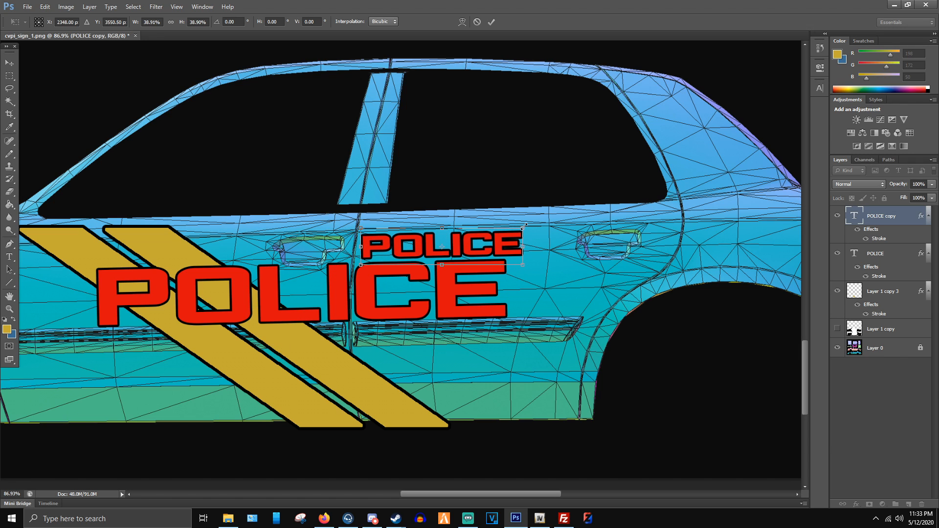
{"action": "left_click_drag", "start_coordinate": [524, 226], "coordinate": [511, 231]}
- Replace the copied text with LOS SANTOS and scale it to about 70%
{"action": "double_click", "coordinate": [860, 214]}
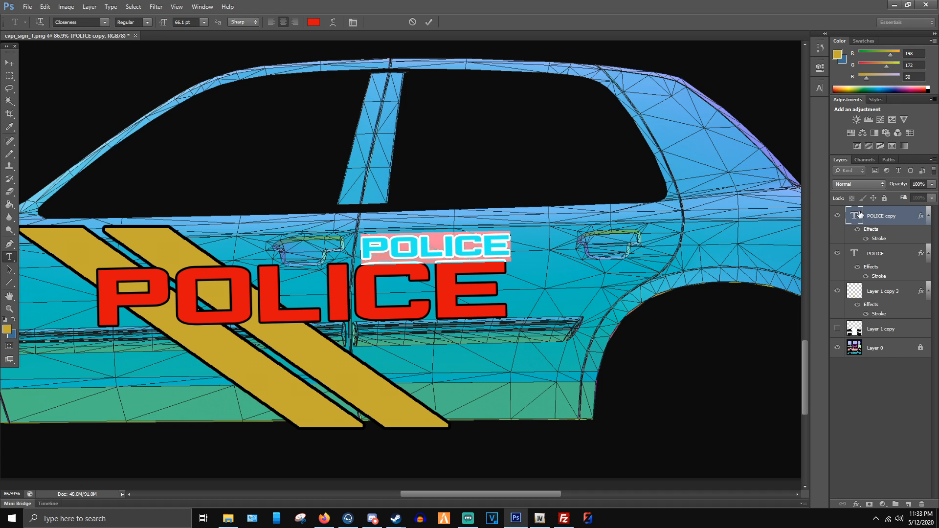
{"action": "type", "text": "LOS SANTOS"}
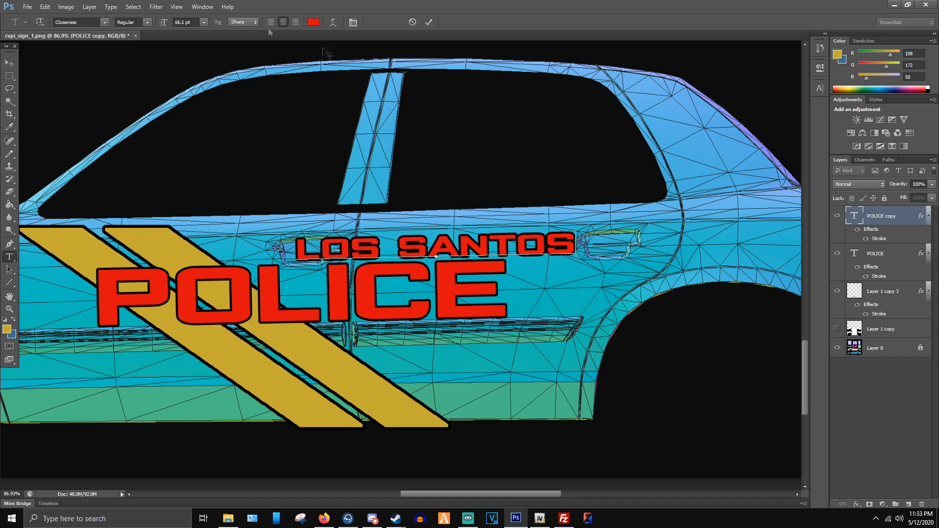
{"action": "left_click", "coordinate": [7, 65]}
{"action": "key", "text": "ctrl+t"}
{"action": "left_click_drag", "start_coordinate": [577, 232], "coordinate": [521, 247]}
- Check the reference livery, and place the LOS SANTOS text below POLICE, aligned with the start of that word
{"action": "scroll", "coordinate": [521, 247], "scroll_direction": "down", "scroll_amount": 3}
{"action": "key", "text": "alt+Tab"}
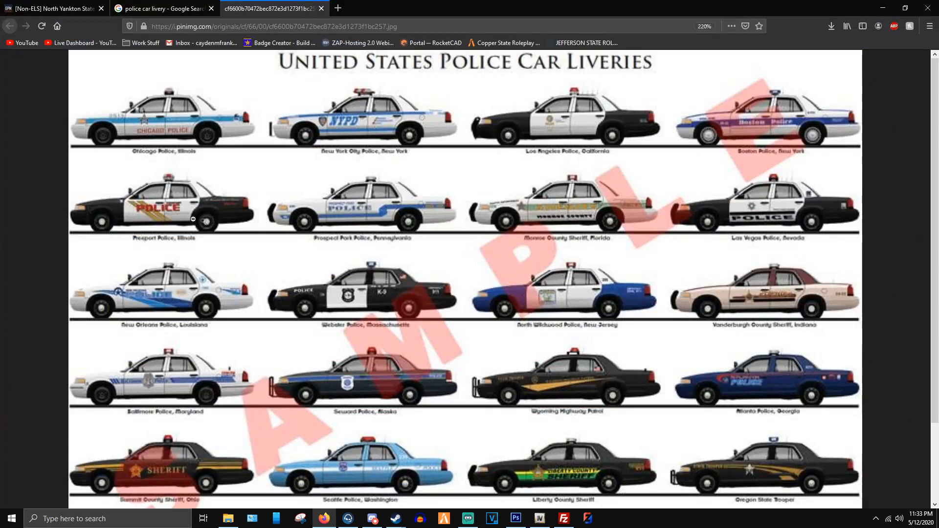
{"action": "key", "text": "alt+Tab"}
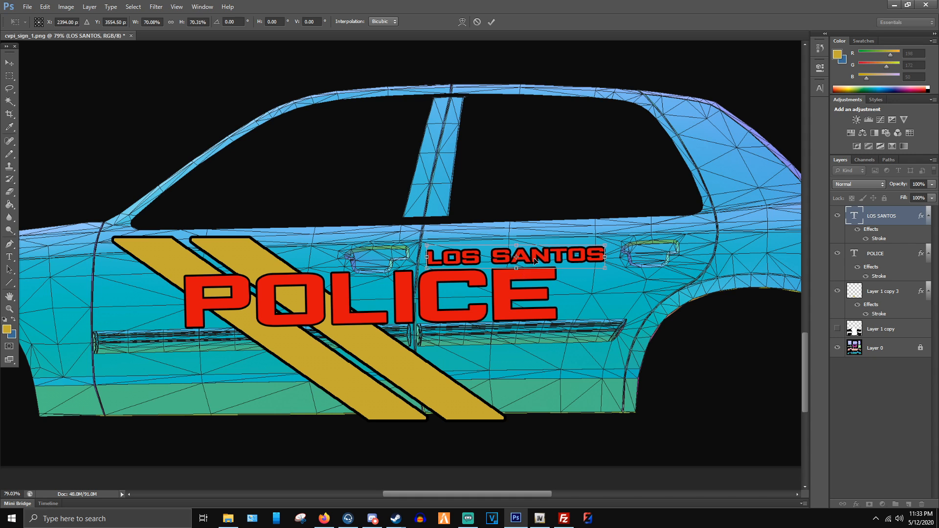
{"action": "left_click_drag", "start_coordinate": [535, 261], "coordinate": [291, 365]}
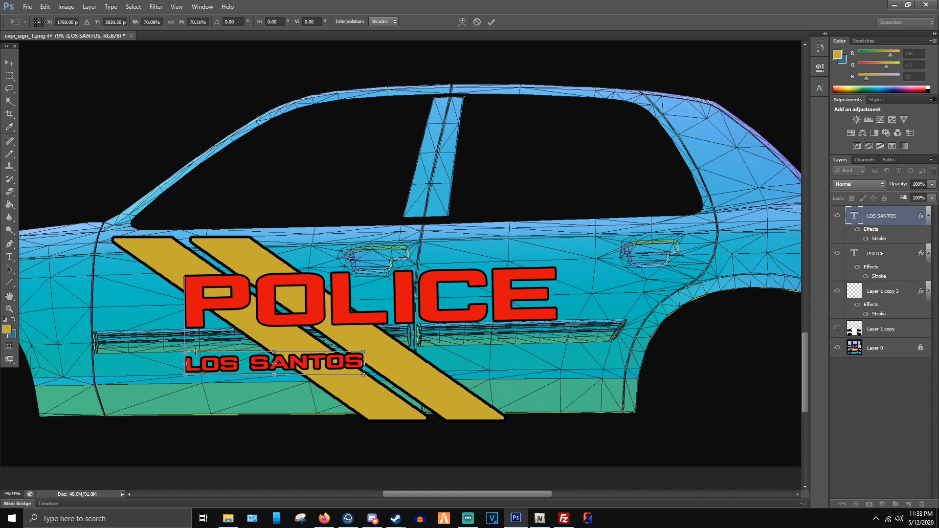
{"action": "scroll", "coordinate": [187, 350], "scroll_direction": "up", "scroll_amount": 10}
{"action": "left_click_drag", "start_coordinate": [231, 380], "coordinate": [232, 378]}
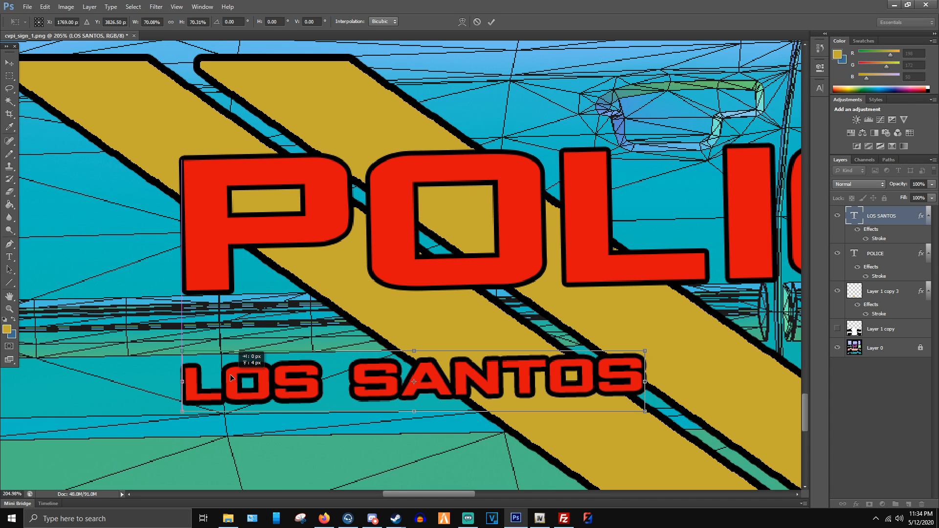
{"action": "key", "text": "Return"}
- Set the LOS SANTOS text layer's stroke size to 4 px
{"action": "scroll", "coordinate": [221, 350], "scroll_direction": "down", "scroll_amount": 7}
{"action": "scroll", "coordinate": [212, 370], "scroll_direction": "up", "scroll_amount": 3}
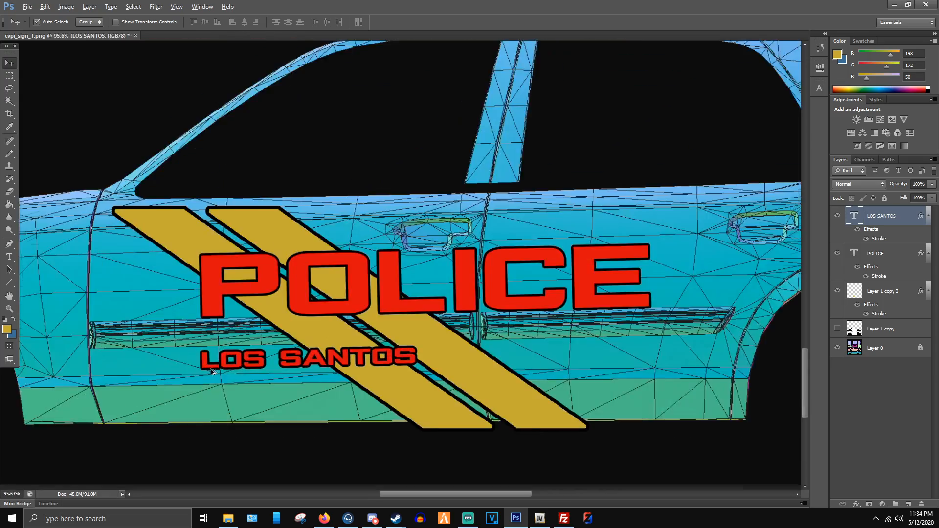
{"action": "scroll", "coordinate": [211, 372], "scroll_direction": "up", "scroll_amount": 2}
{"action": "scroll", "coordinate": [215, 335], "scroll_direction": "down", "scroll_amount": 6}
{"action": "scroll", "coordinate": [306, 348], "scroll_direction": "up", "scroll_amount": 3}
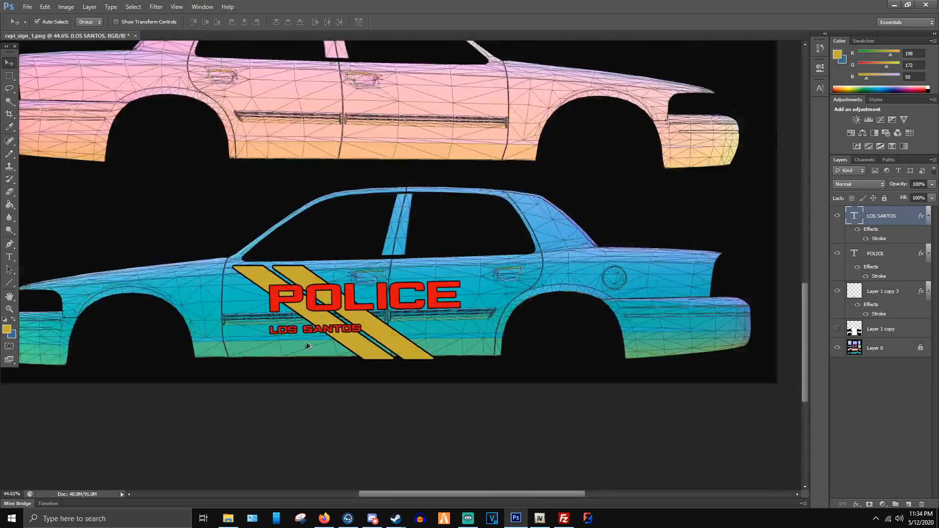
{"action": "scroll", "coordinate": [306, 347], "scroll_direction": "up", "scroll_amount": 4}
{"action": "scroll", "coordinate": [610, 319], "scroll_direction": "down", "scroll_amount": 1}
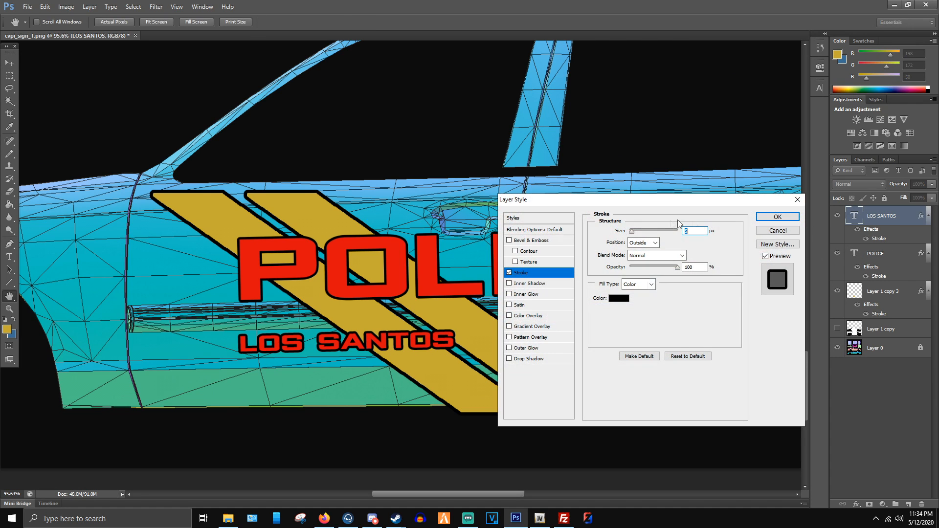
{"action": "left_click_drag", "start_coordinate": [633, 235], "coordinate": [633, 235]}
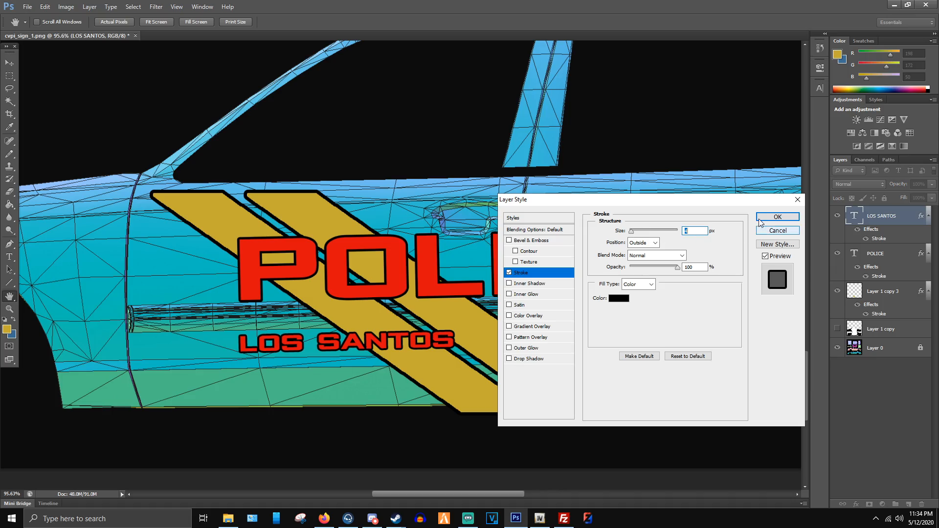
{"action": "key", "text": "Return"}
{"action": "scroll", "coordinate": [361, 303], "scroll_direction": "down", "scroll_amount": 4}
{"action": "scroll", "coordinate": [374, 283], "scroll_direction": "up", "scroll_amount": 4}
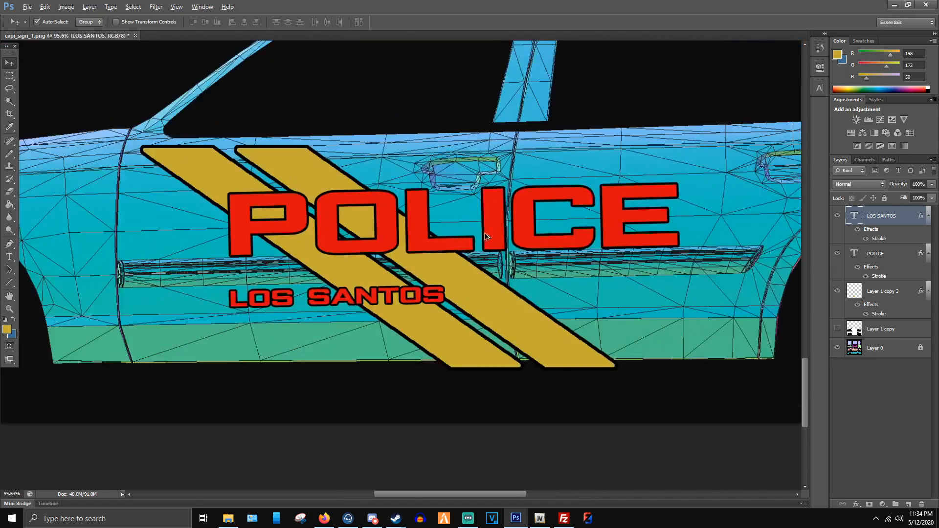
{"action": "key", "text": "alt+Tab"}
{"action": "key", "text": "alt+Tab"}
{"action": "scroll", "coordinate": [409, 202], "scroll_direction": "down", "scroll_amount": 3}
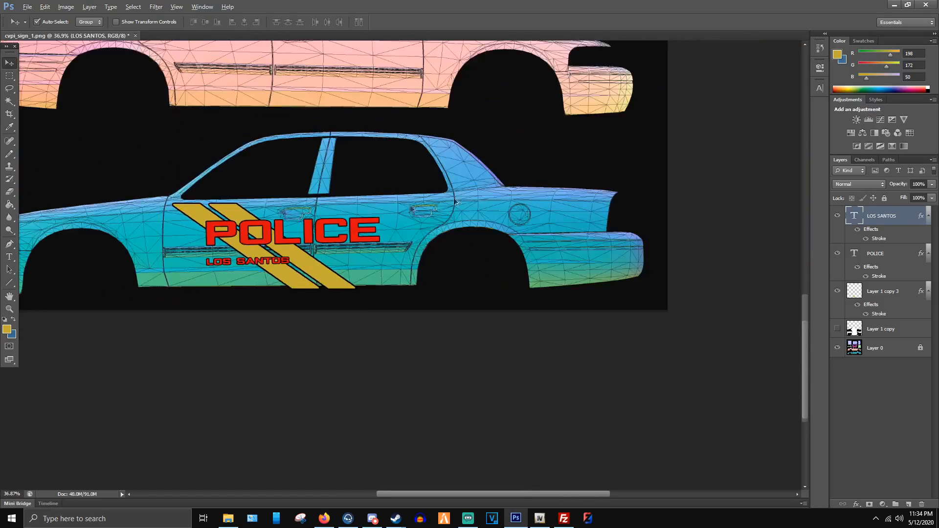
{"action": "scroll", "coordinate": [409, 202], "scroll_direction": "up", "scroll_amount": 3}
{"action": "left_click", "coordinate": [9, 257]}
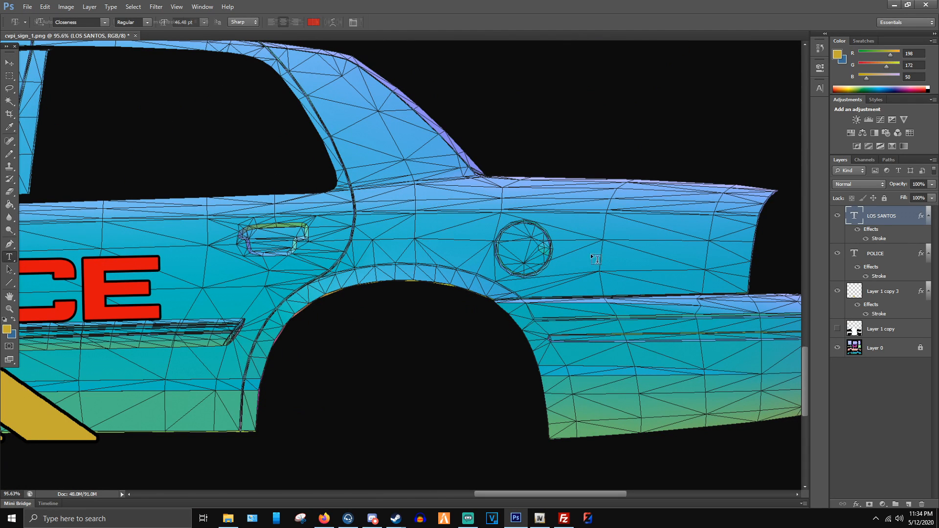
{"action": "left_click", "coordinate": [556, 255]}
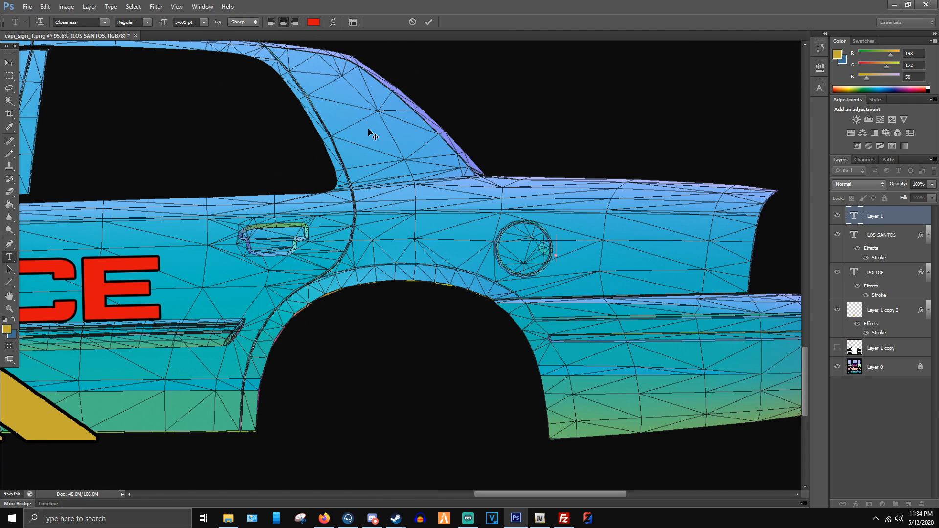
{"action": "left_click", "coordinate": [9, 62]}
- Duplicate the LOS SANTOS text layer and move the copy onto the blue car's rear fender
{"action": "scroll", "coordinate": [528, 198], "scroll_direction": "down", "scroll_amount": 2}
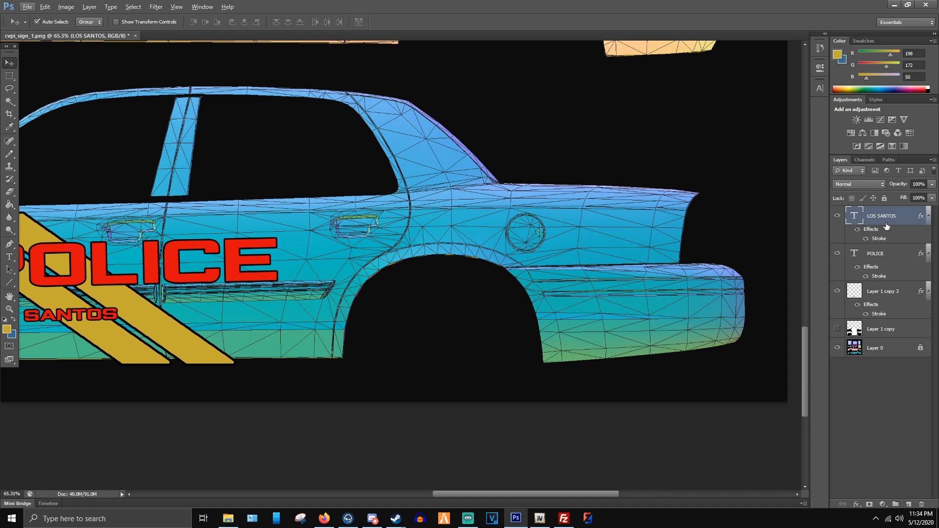
{"action": "right_click", "coordinate": [882, 224]}
{"action": "left_click", "coordinate": [811, 170]}
{"action": "key", "text": "Return"}
{"action": "left_click_drag", "start_coordinate": [141, 306], "coordinate": [619, 221]}
- Change the text on the rear fender to 911 EMERGENCY
{"action": "double_click", "coordinate": [854, 216]}
{"action": "type", "text": "911"}
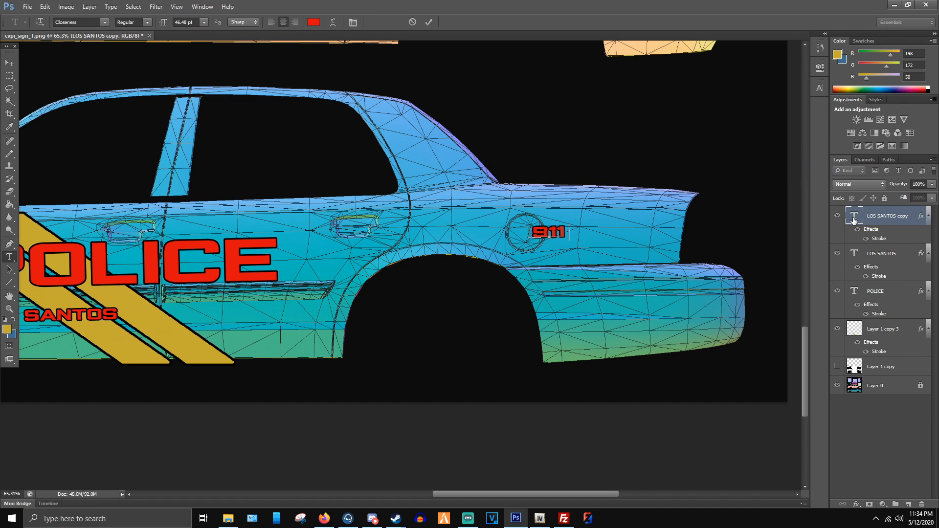
{"action": "type", "text": " EMERGENCY"}
{"action": "key", "text": "ctrl+Return"}
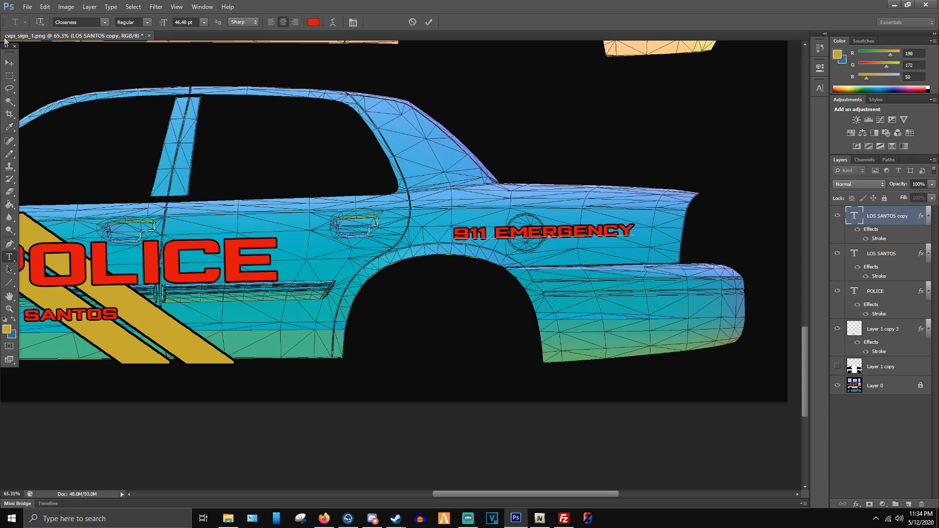
- Move the 911 EMERGENCY text higher and further back on the rear fender, and rotate it slightly to follow the body line
{"action": "key", "text": "v"}
{"action": "scroll", "coordinate": [584, 185], "scroll_direction": "up", "scroll_amount": 5}
{"action": "left_click_drag", "start_coordinate": [543, 247], "coordinate": [591, 221]}
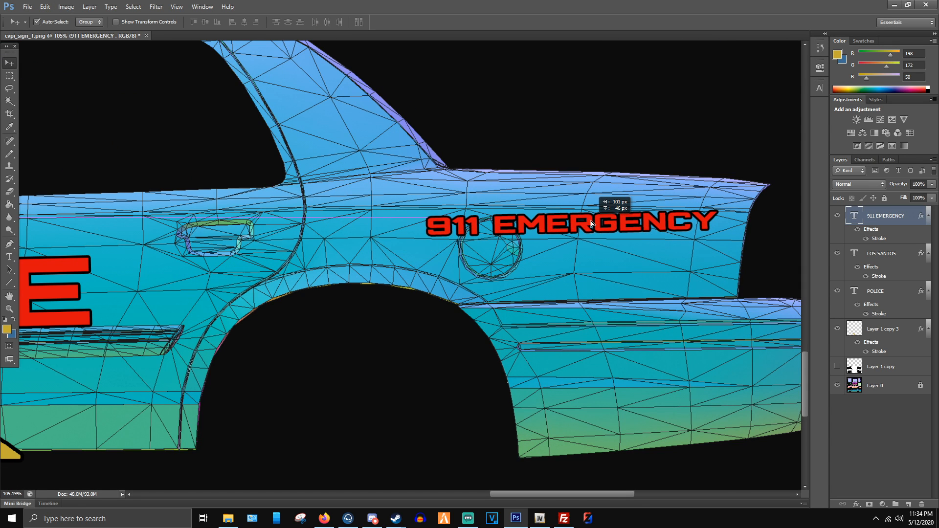
{"action": "key", "text": "ctrl+t"}
{"action": "mouse_move", "coordinate": [701, 229]}
{"action": "left_mouse_down"}
{"action": "mouse_move", "coordinate": [721, 207]}
{"action": "mouse_move", "coordinate": [705, 232]}
{"action": "left_mouse_up"}
{"action": "key", "text": "Return"}
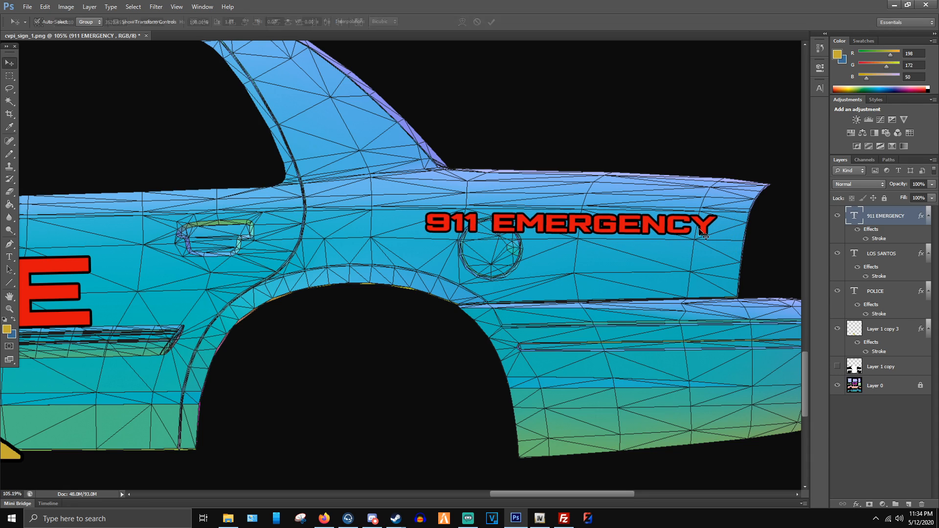
{"action": "scroll", "coordinate": [468, 246], "scroll_direction": "down", "scroll_amount": 6}
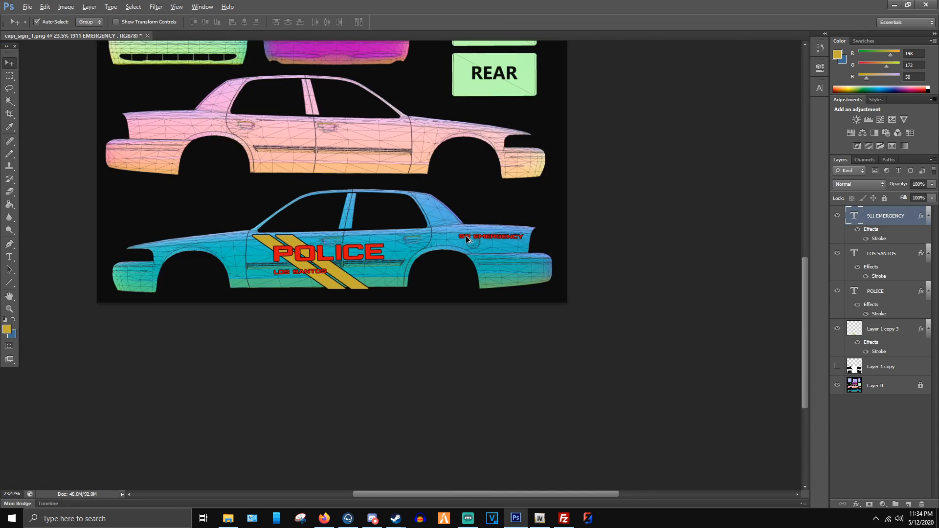
{"action": "scroll", "coordinate": [526, 291], "scroll_direction": "up", "scroll_amount": 2}
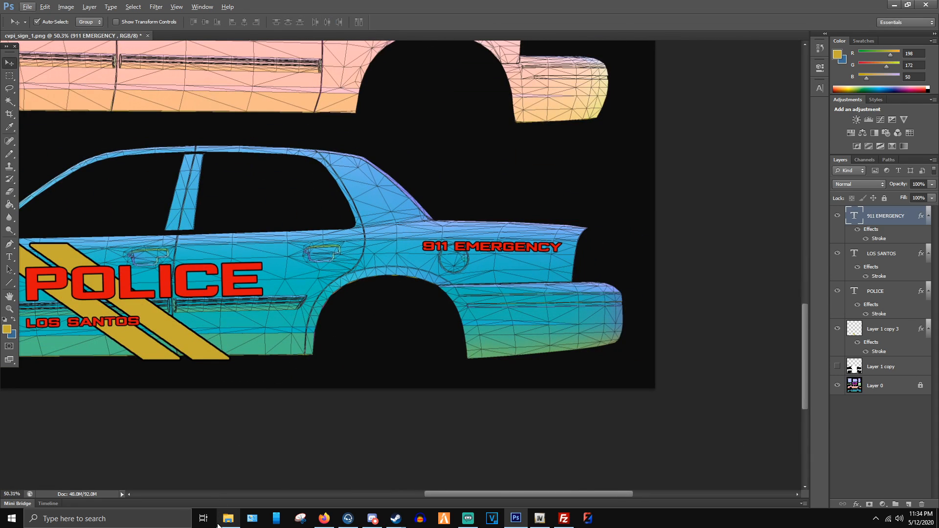
{"action": "mouse_move", "coordinate": [228, 518]}
{"action": "left_click", "coordinate": [224, 494]}
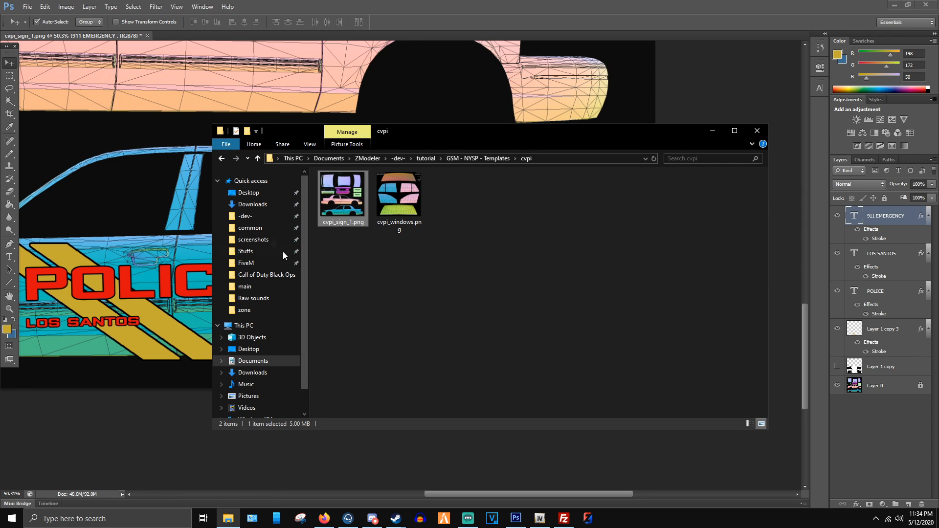
{"action": "left_click", "coordinate": [169, 207]}
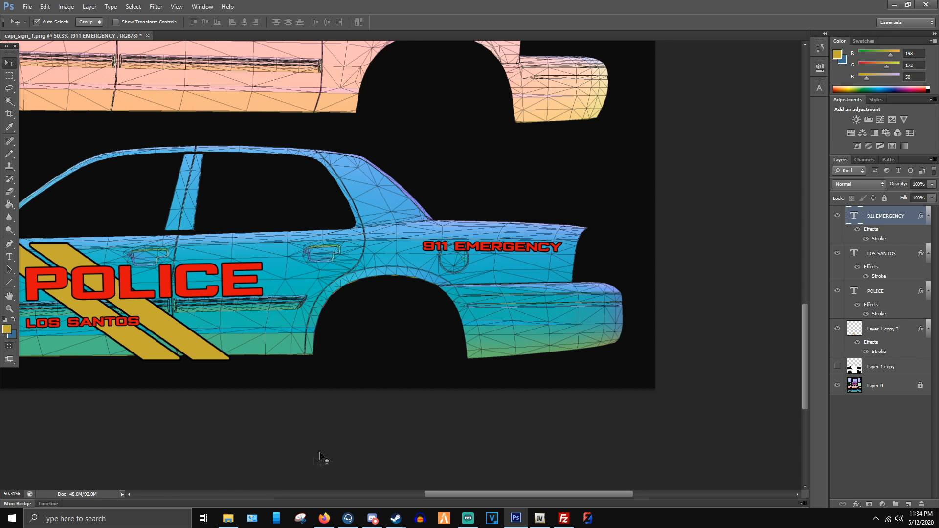
{"action": "scroll", "coordinate": [102, 282], "scroll_direction": "up", "scroll_amount": 2}
{"action": "scroll", "coordinate": [101, 283], "scroll_direction": "down", "scroll_amount": 3}
- Switch to Firefox and search Google Images for "lspd seal" in a new tab
{"action": "left_click", "coordinate": [324, 517]}
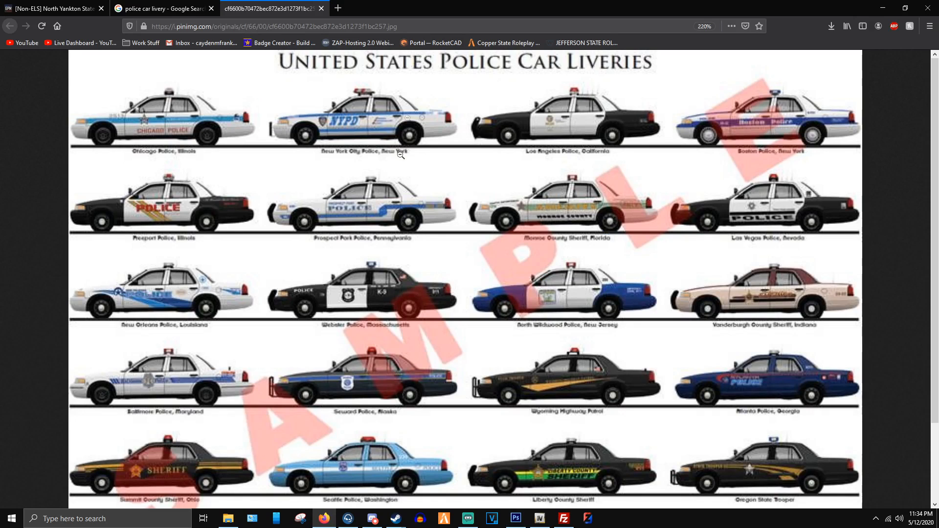
{"action": "left_click", "coordinate": [339, 7]}
{"action": "type", "text": "pd seal"}
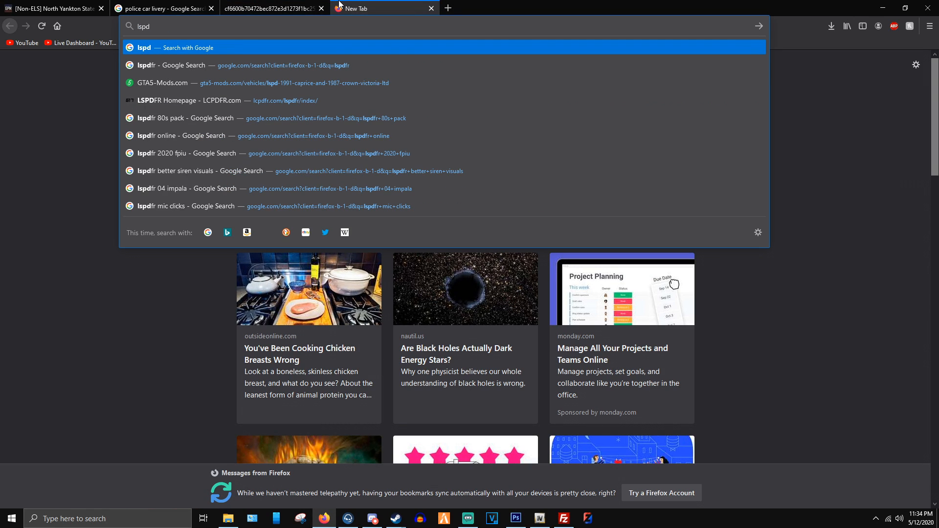
{"action": "key", "text": "Return"}
{"action": "left_click", "coordinate": [143, 104]}
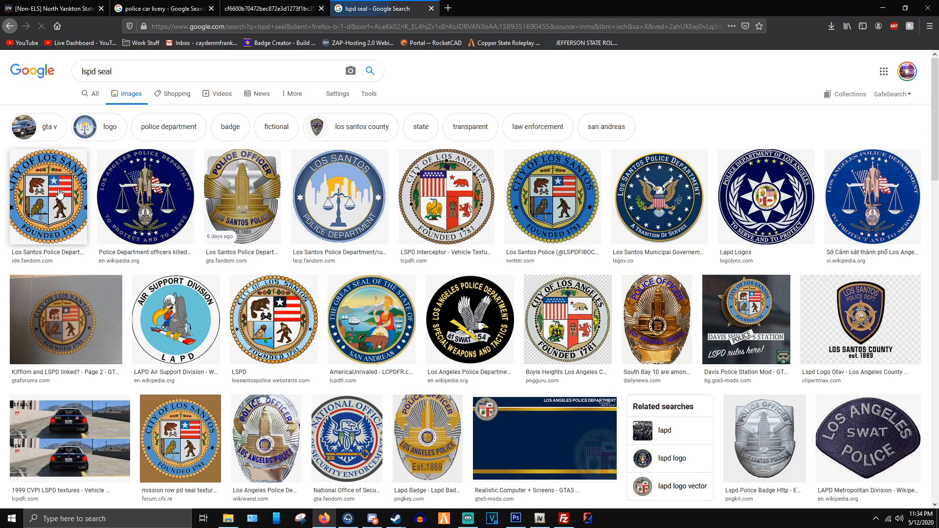
- Open the City of Los Santos seal from its GTA Realism Wiki page as a separate image and save it as Lossantos_seal.webp
{"action": "left_click", "coordinate": [60, 193]}
{"action": "left_click", "coordinate": [658, 334]}
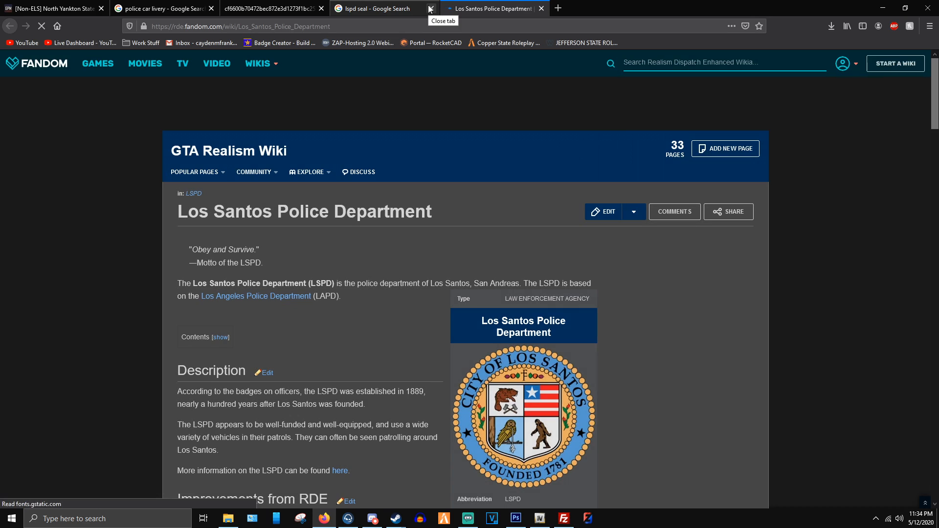
{"action": "scroll", "coordinate": [489, 293], "scroll_direction": "down", "scroll_amount": 3}
{"action": "right_click", "coordinate": [489, 297]}
{"action": "left_click", "coordinate": [520, 383]}
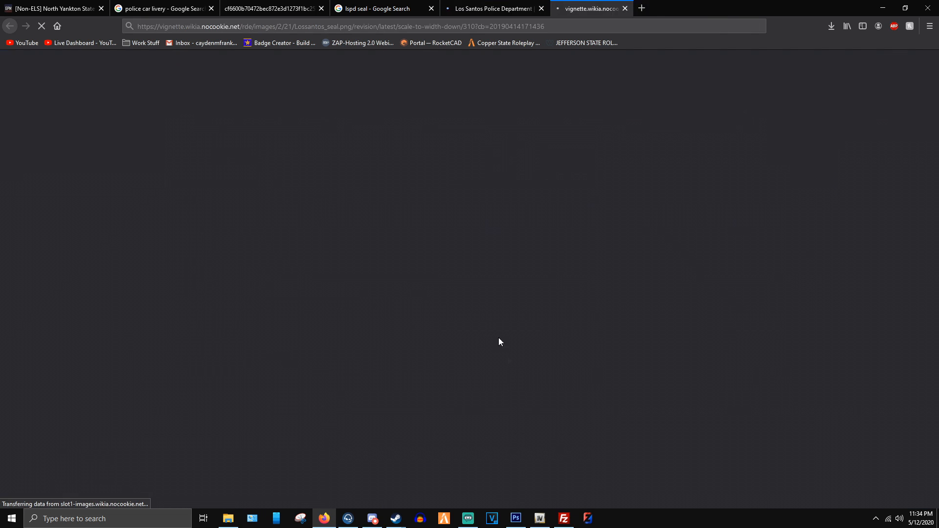
{"action": "right_click", "coordinate": [440, 256]}
{"action": "left_click", "coordinate": [473, 291]}
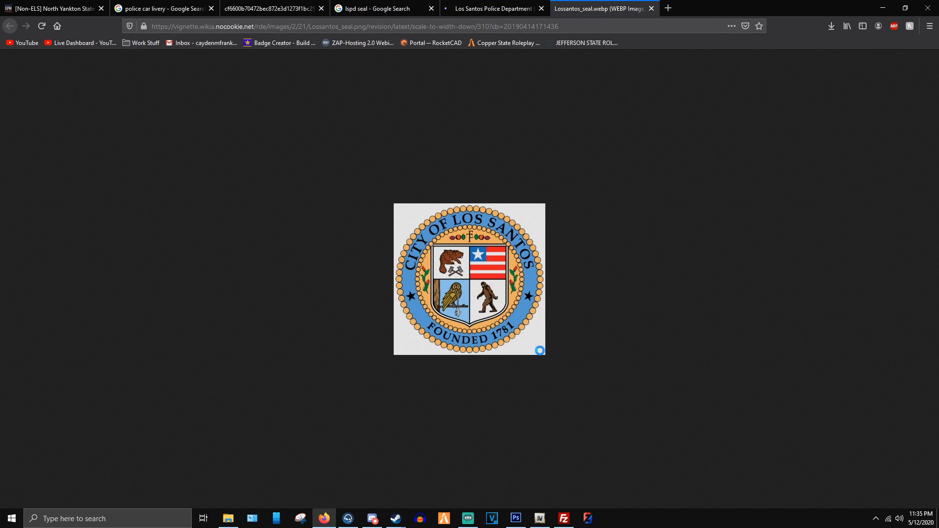
{"action": "left_click", "coordinate": [732, 413]}
{"action": "left_click", "coordinate": [651, 8]}
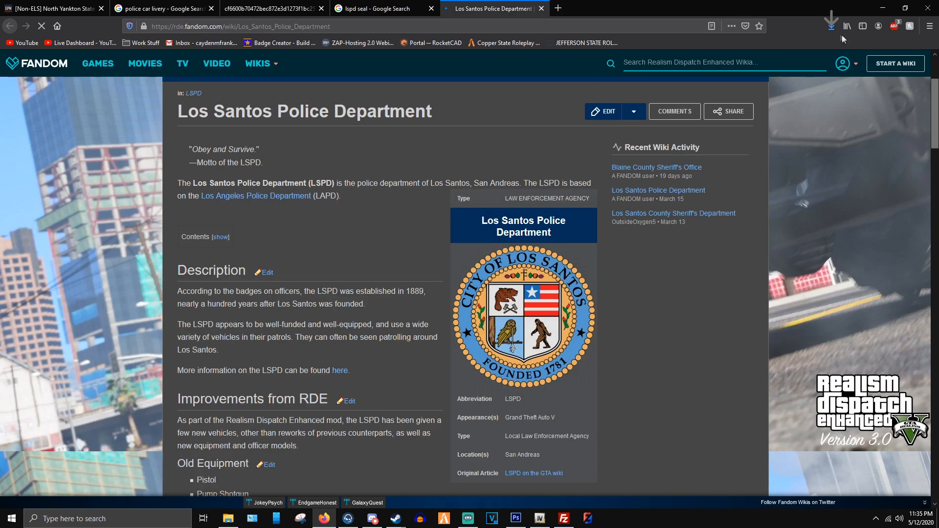
- Try to place the downloaded Los Santos seal into the cvpi_sign_1.png document in Photoshop
{"action": "key", "text": "alt+Tab"}
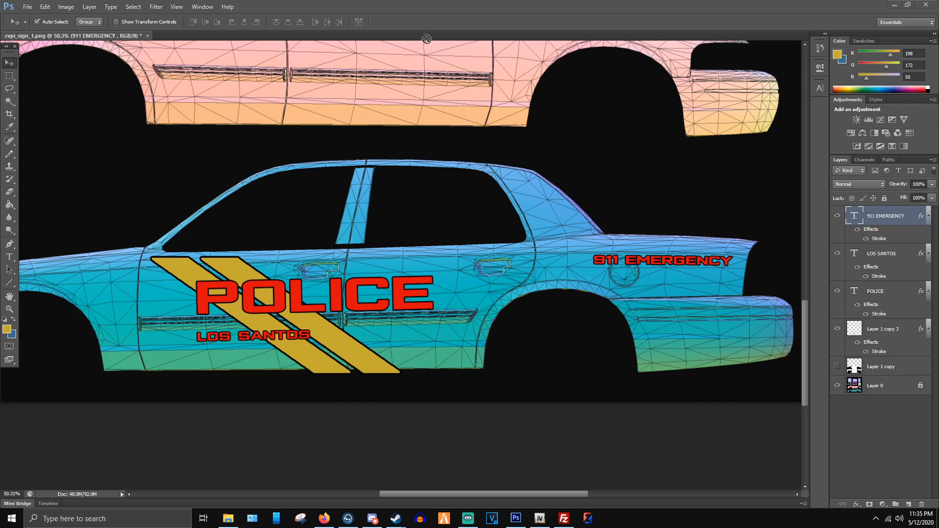
{"action": "left_click_drag", "start_coordinate": [427, 39], "coordinate": [435, 67]}
{"action": "left_click", "coordinate": [469, 195]}
{"action": "key", "text": "alt+Tab"}
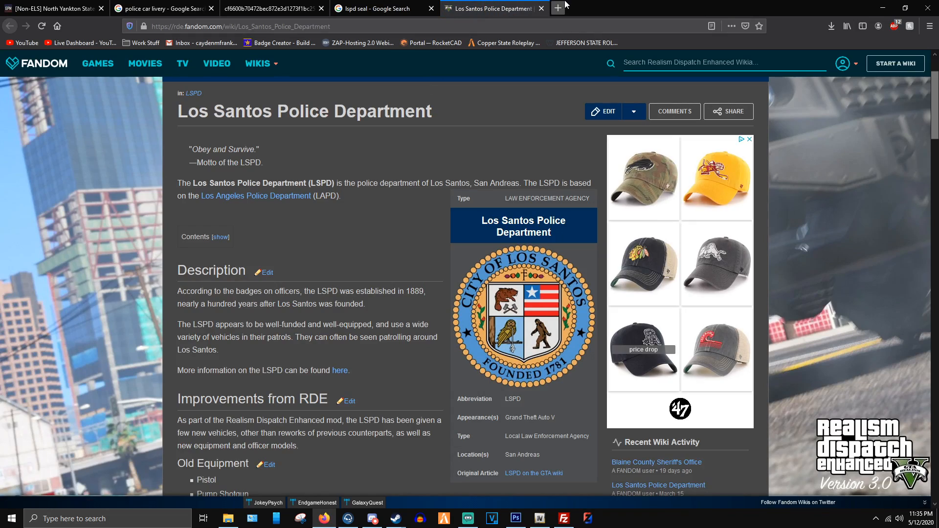
- Search the web for "webp to png" in a new tab and upload Lossantos_seal.webp to Ezgif's WebP to PNG converter
{"action": "left_click", "coordinate": [564, 6]}
{"action": "type", "text": "webp to png"}
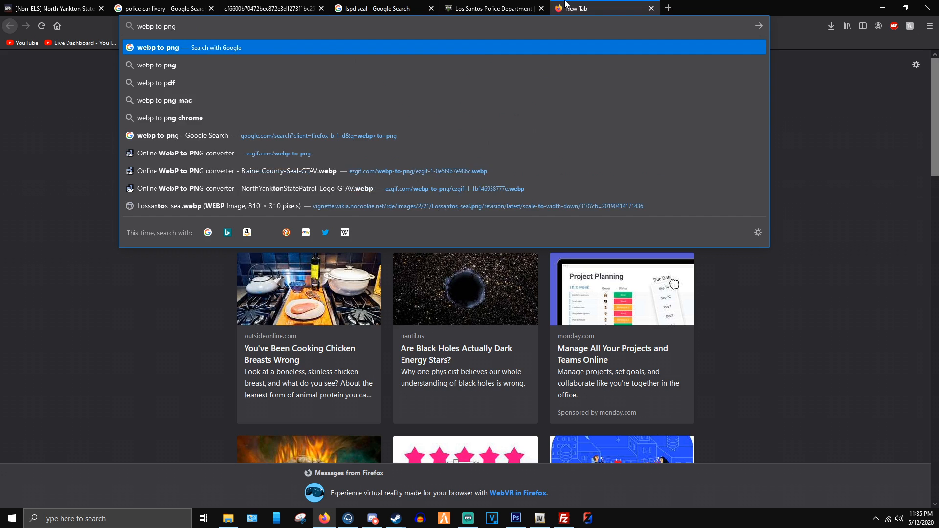
{"action": "key", "text": "Return"}
{"action": "left_click", "coordinate": [831, 26]}
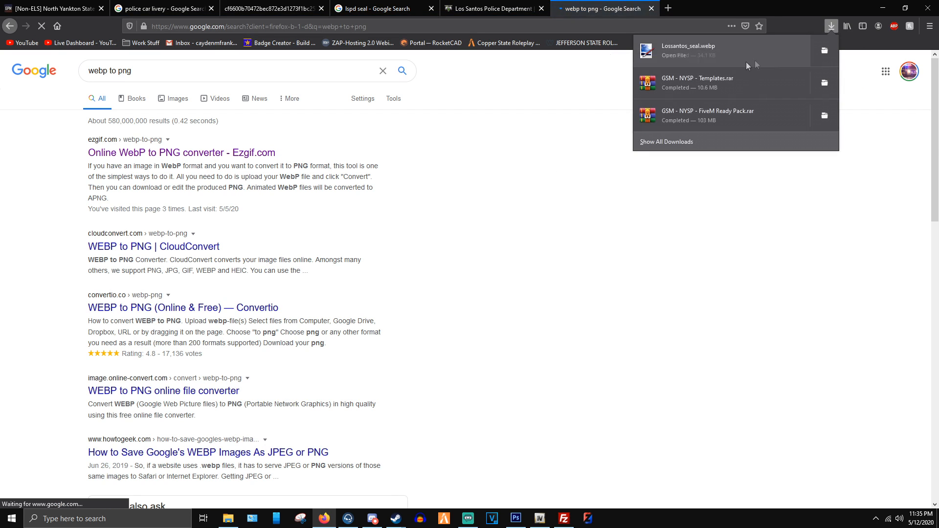
{"action": "left_click_drag", "start_coordinate": [723, 53], "coordinate": [339, 238]}
{"action": "left_click", "coordinate": [331, 344]}
- Convert the uploaded Los Santos seal to PNG, save the converted image, and close the converter tab
{"action": "scroll", "coordinate": [440, 338], "scroll_direction": "down", "scroll_amount": 3}
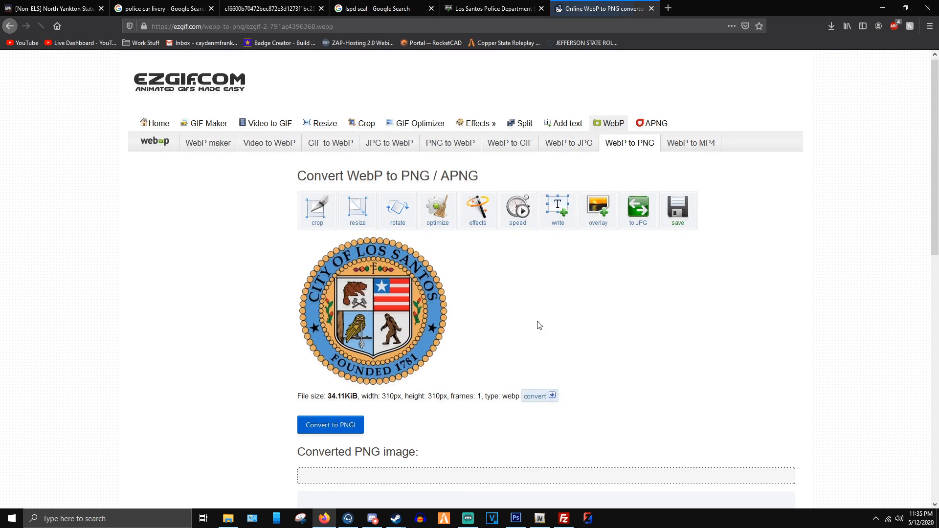
{"action": "scroll", "coordinate": [410, 261], "scroll_direction": "down", "scroll_amount": 5}
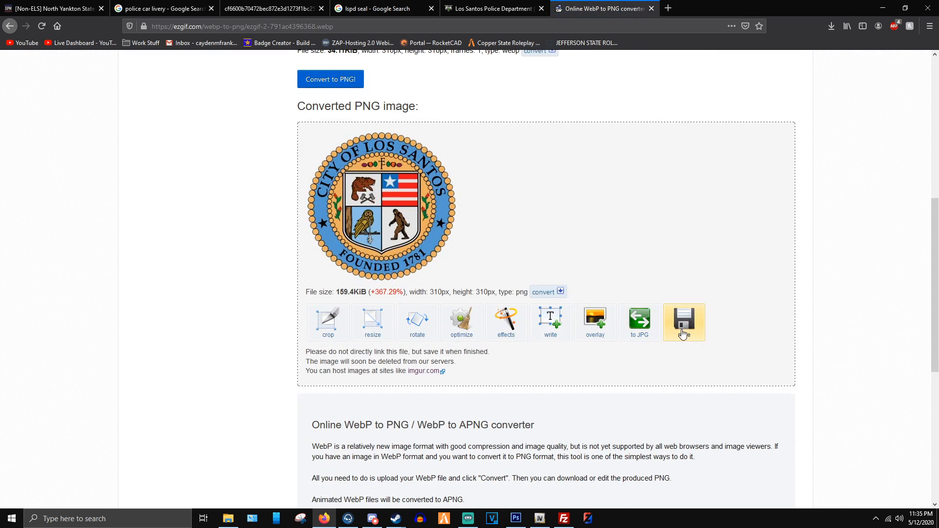
{"action": "left_click", "coordinate": [683, 325]}
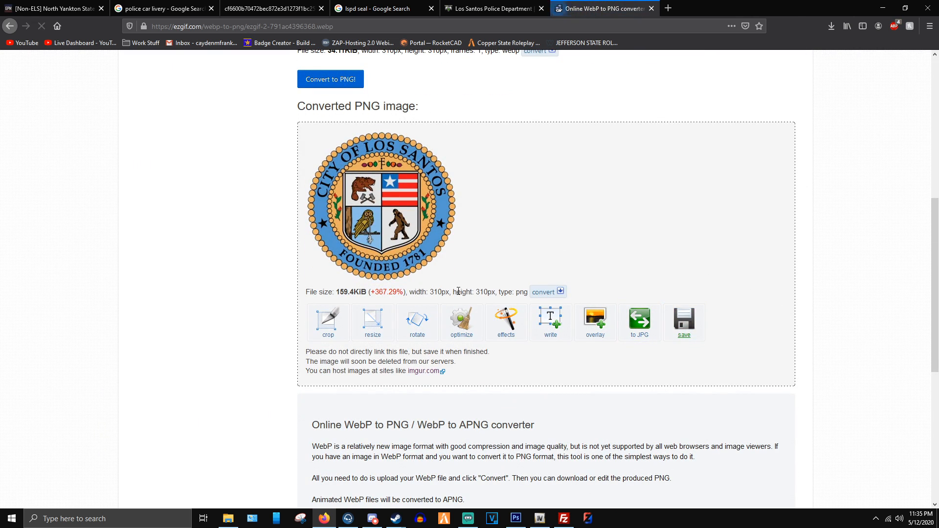
{"action": "left_click", "coordinate": [510, 312]}
{"action": "left_click", "coordinate": [651, 8]}
- Open the converted seal PNG in Photoshop and paste the seal as a new layer into cvpi_sign_1.png
{"action": "key", "text": "alt+Tab"}
{"action": "left_click_drag", "start_coordinate": [775, 206], "coordinate": [421, 36]}
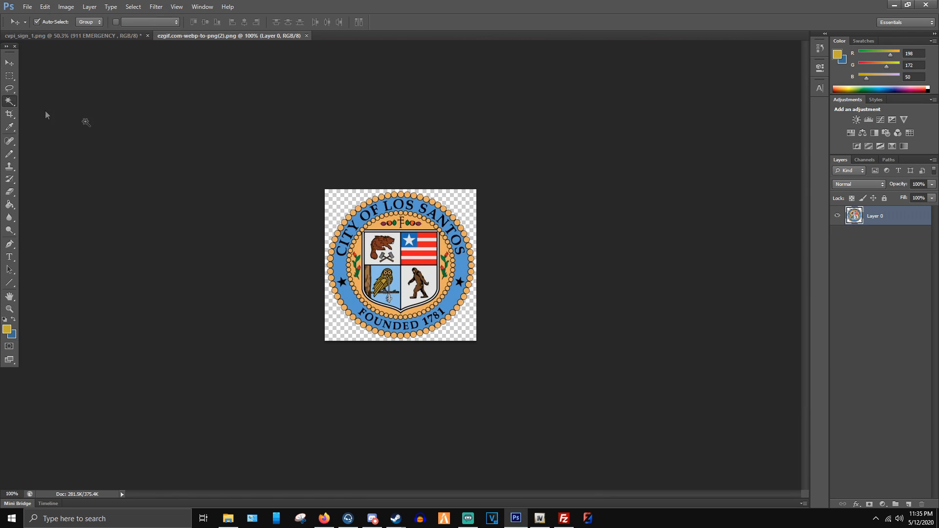
{"action": "left_click", "coordinate": [115, 37]}
{"action": "key", "text": "ctrl+v"}
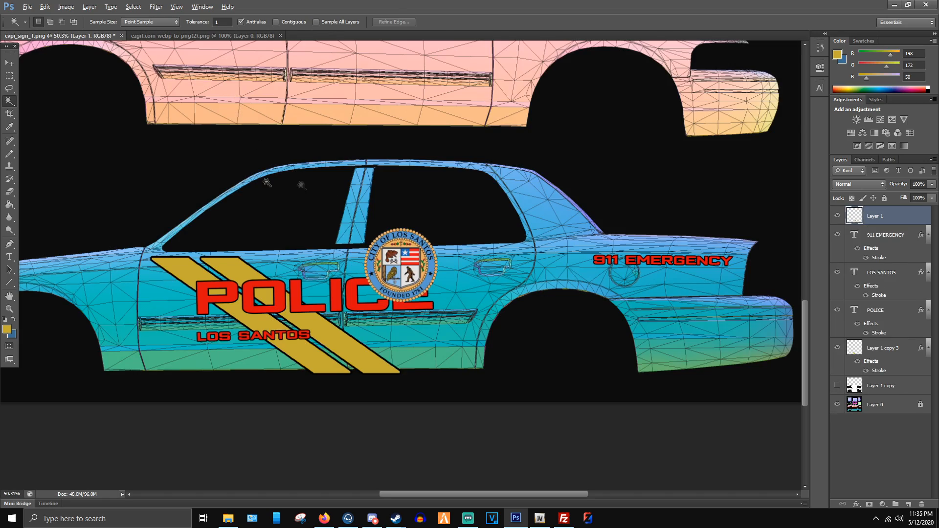
{"action": "scroll", "coordinate": [153, 195], "scroll_direction": "up", "scroll_amount": 3}
{"action": "left_click", "coordinate": [14, 62]}
- Switch to Firefox, close the seal search and wiki tabs, and check the reference sheet of police car liveries
{"action": "key", "text": "alt+Tab"}
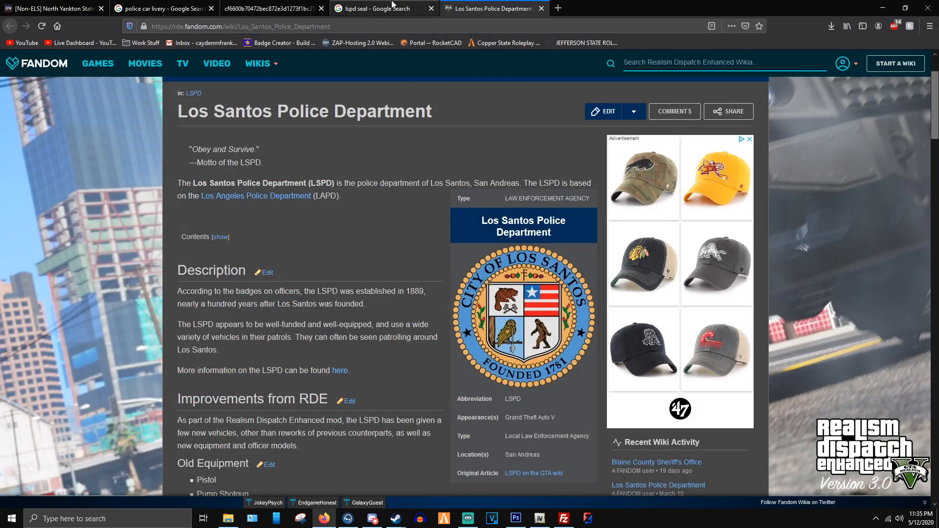
{"action": "left_click", "coordinate": [394, 6]}
{"action": "left_click", "coordinate": [431, 9]}
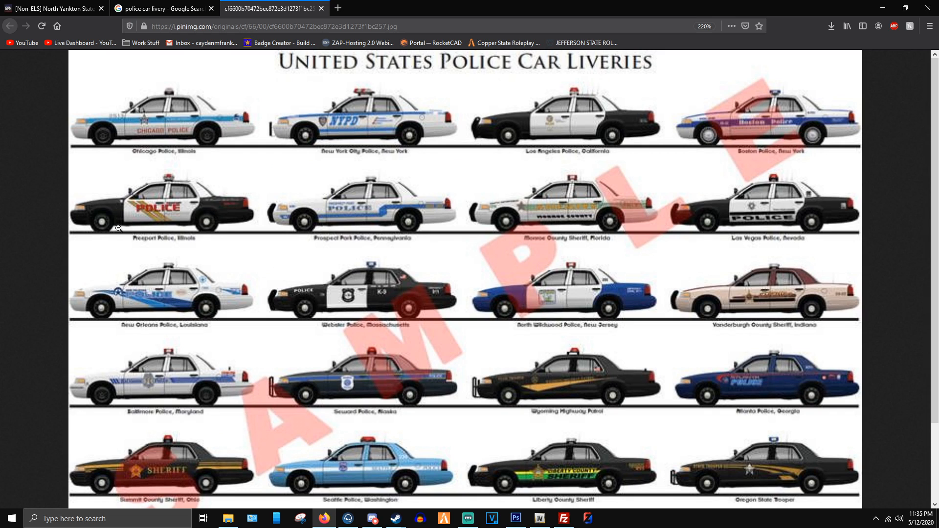
{"action": "key", "text": "alt+Tab"}
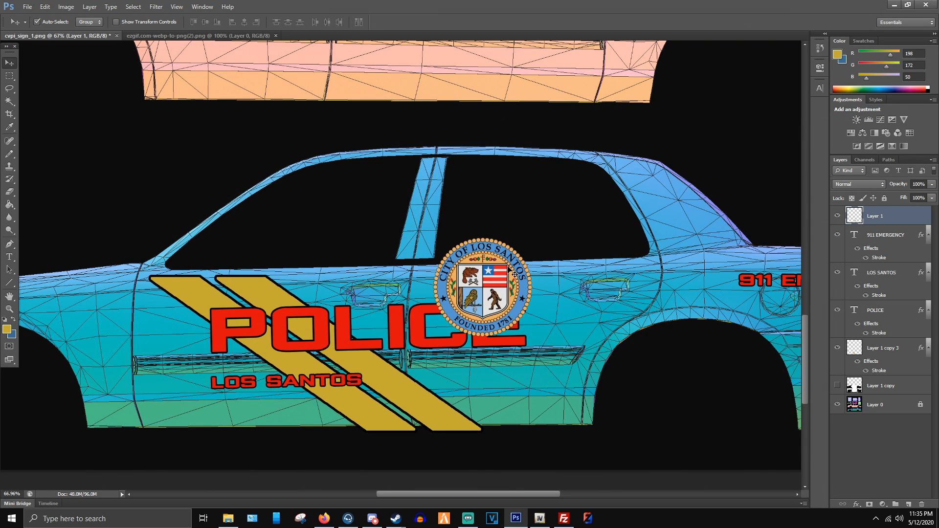
- Scale down the city seal and place it on the lower car's front fender, just ahead of the front door
{"action": "key", "text": "ctrl+t"}
{"action": "left_click_drag", "start_coordinate": [533, 238], "coordinate": [117, 296]}
{"action": "scroll", "coordinate": [84, 293], "scroll_direction": "up", "scroll_amount": 5}
{"action": "left_click_drag", "start_coordinate": [189, 282], "coordinate": [190, 291]}
{"action": "key", "text": "Return"}
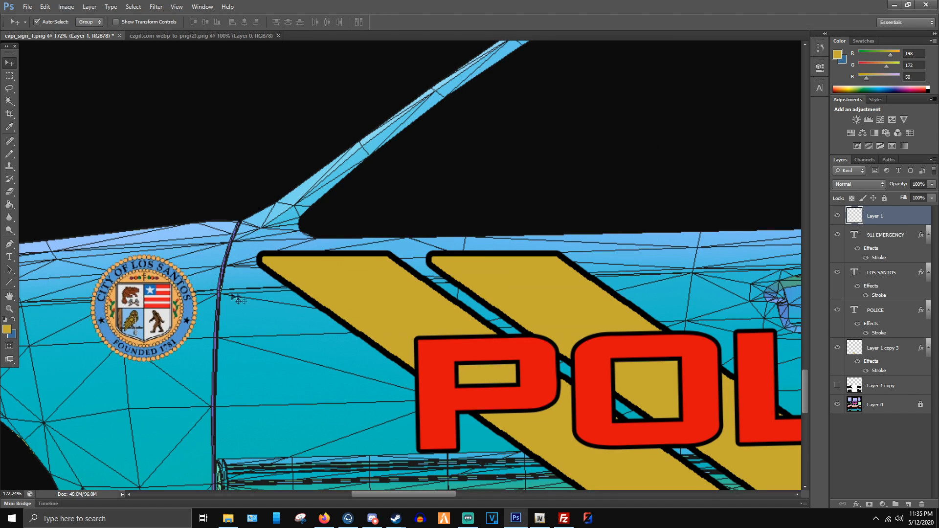
- Show the black-and-white paint layer, Layer 1 copy, and examine how the seal and lettering read against it
{"action": "scroll", "coordinate": [254, 259], "scroll_direction": "down", "scroll_amount": 3}
{"action": "scroll", "coordinate": [263, 248], "scroll_direction": "down", "scroll_amount": 6}
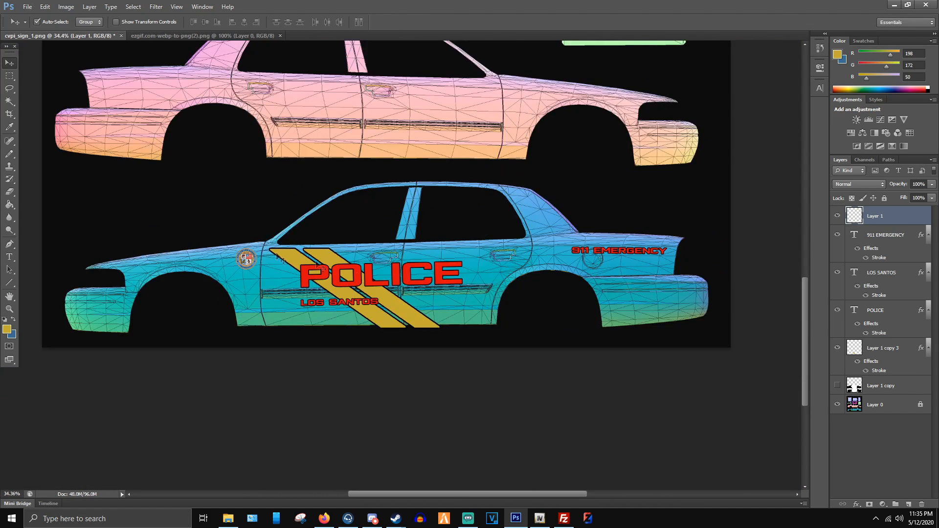
{"action": "left_click", "coordinate": [837, 386]}
{"action": "scroll", "coordinate": [377, 356], "scroll_direction": "down", "scroll_amount": 2}
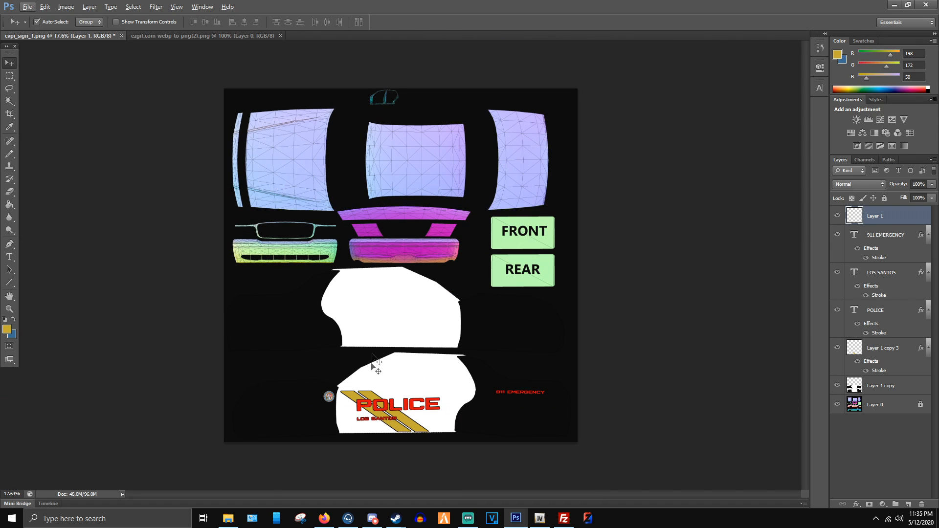
{"action": "scroll", "coordinate": [415, 417], "scroll_direction": "up", "scroll_amount": 4}
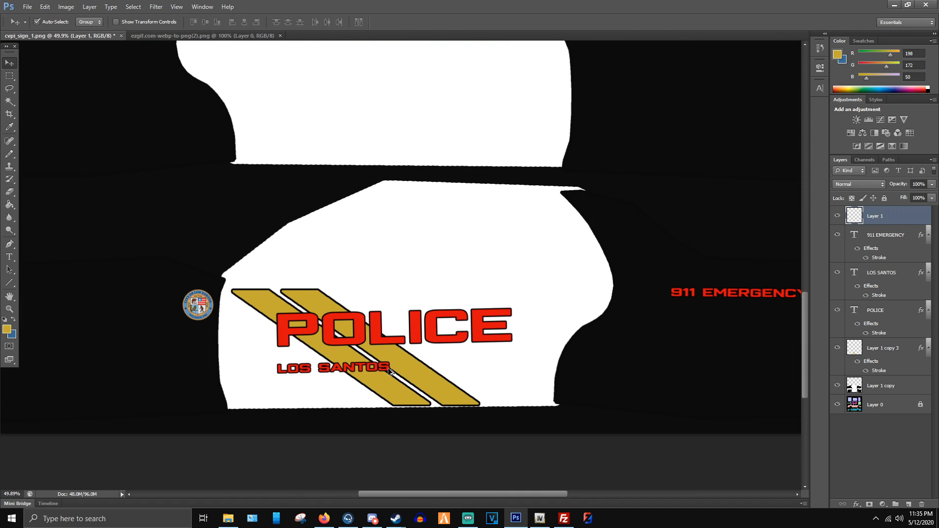
{"action": "scroll", "coordinate": [659, 308], "scroll_direction": "up", "scroll_amount": 5}
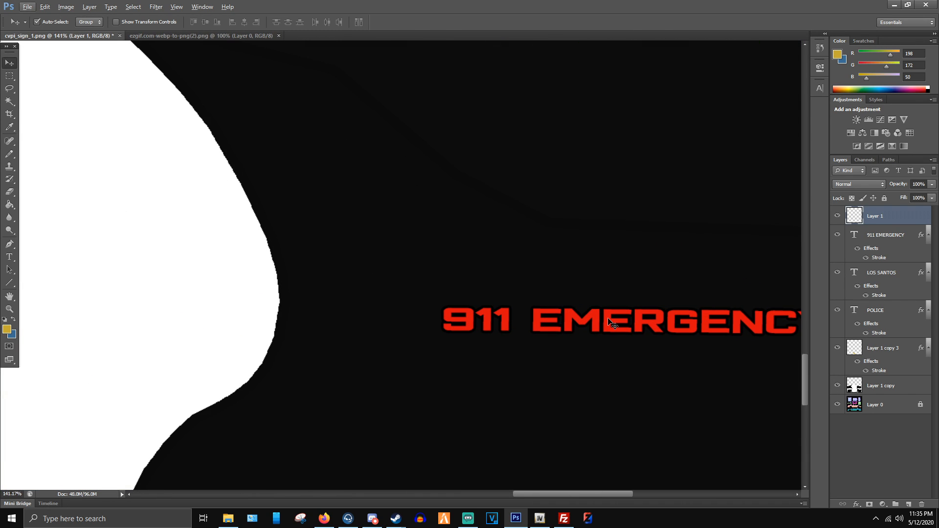
{"action": "left_click", "coordinate": [658, 313]}
{"action": "double_click", "coordinate": [855, 235]}
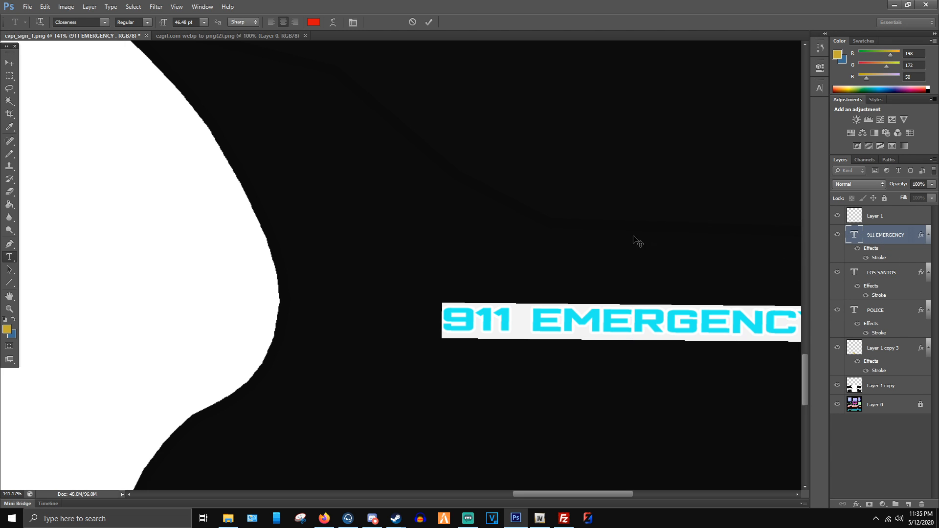
{"action": "key", "text": "BackSpace"}
{"action": "left_click", "coordinate": [889, 259]}
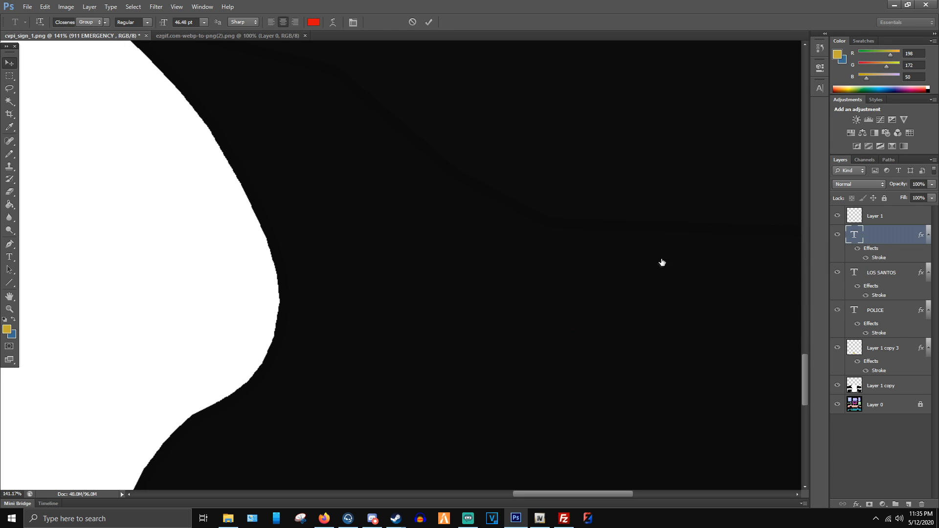
{"action": "left_click", "coordinate": [794, 229]}
{"action": "key", "text": "ctrl+z"}
- Set the stroke colour of the 911 EMERGENCY text to white (ffffff)
{"action": "left_click", "coordinate": [882, 260]}
{"action": "double_click", "coordinate": [888, 259]}
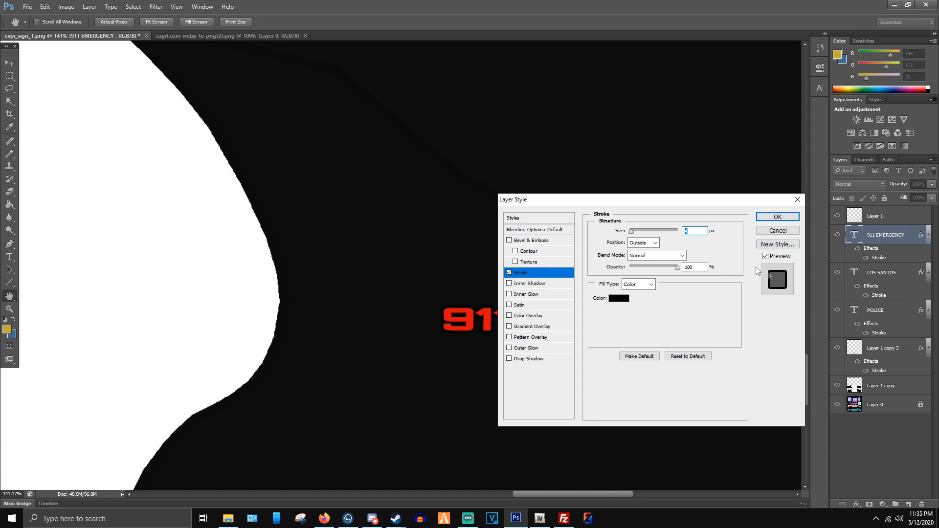
{"action": "left_click", "coordinate": [619, 299]}
{"action": "left_click", "coordinate": [462, 206]}
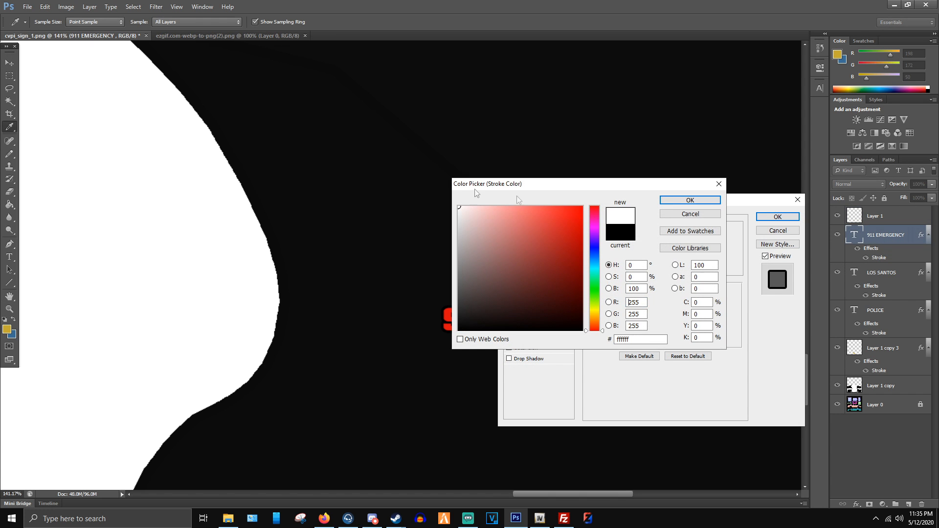
{"action": "left_click", "coordinate": [692, 198]}
{"action": "left_click", "coordinate": [777, 217]}
- Hide the black-and-white paint layer, Layer 1 copy, to work on the wireframe template
{"action": "scroll", "coordinate": [541, 291], "scroll_direction": "down", "scroll_amount": 5}
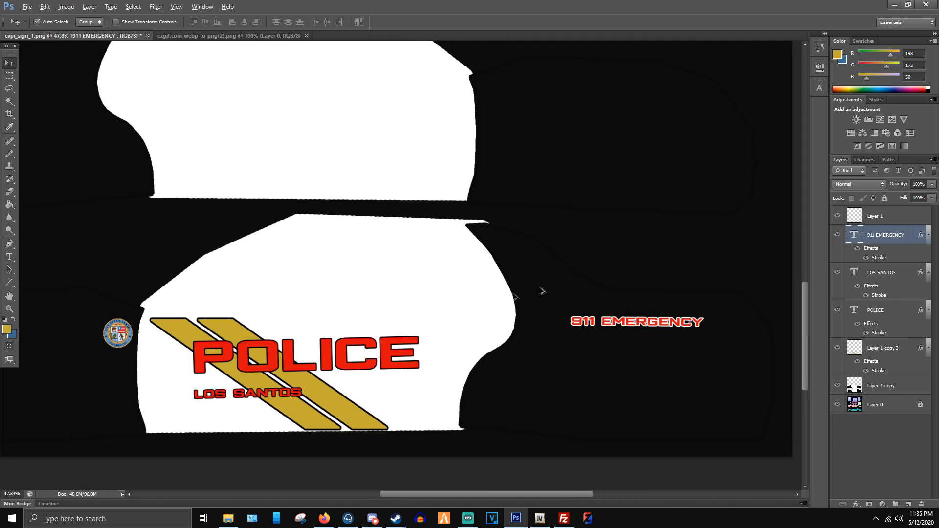
{"action": "scroll", "coordinate": [541, 291], "scroll_direction": "down", "scroll_amount": 2}
{"action": "left_click", "coordinate": [837, 386]}
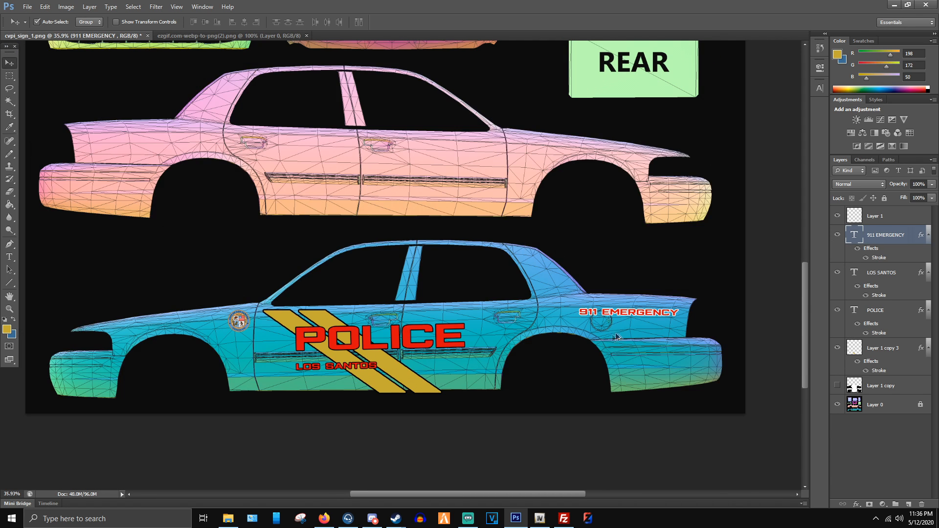
- Select the POLICE, LOS SANTOS, 911 EMERGENCY, gold stripes and city seal layers together and duplicate them within cvpi_sign_1.png
{"action": "scroll", "coordinate": [362, 328], "scroll_direction": "up", "scroll_amount": 2}
{"action": "left_click", "coordinate": [349, 321]}
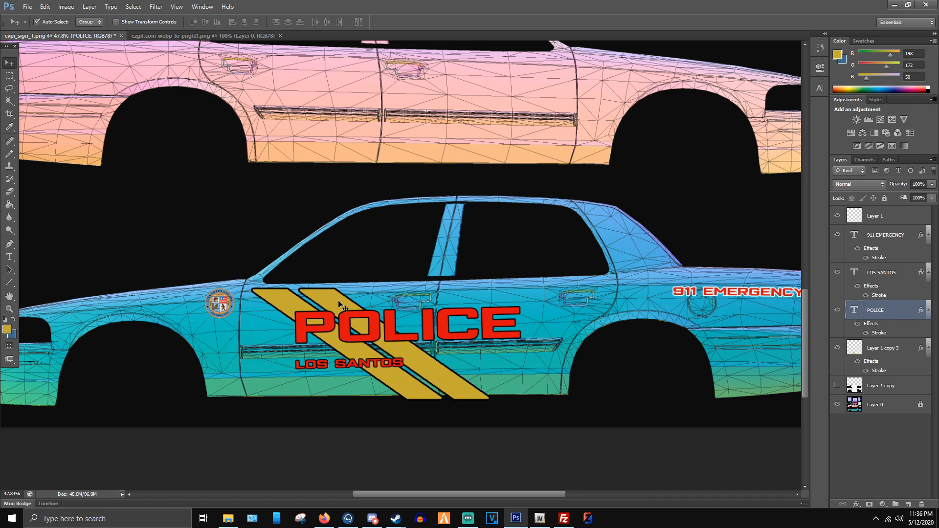
{"action": "left_click", "coordinate": [339, 304], "text": "shift"}
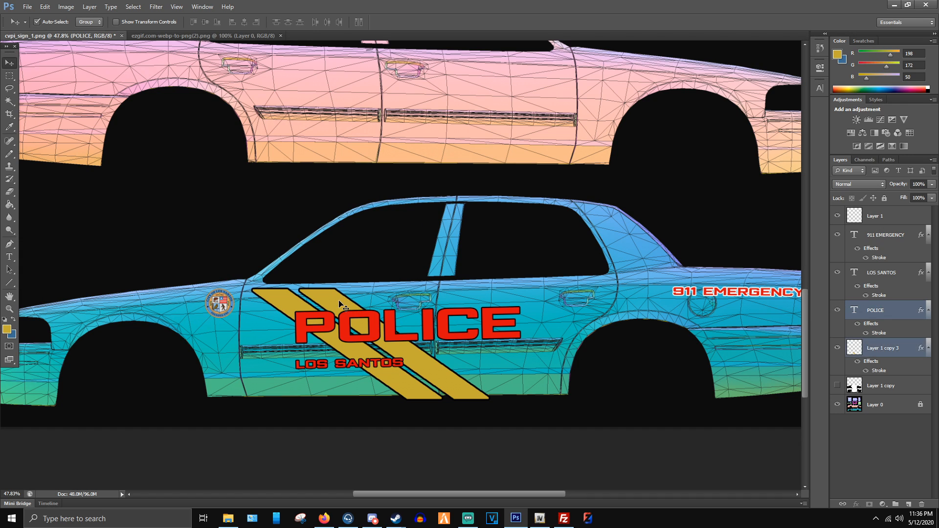
{"action": "left_click", "coordinate": [326, 364], "text": "shift"}
{"action": "left_click", "coordinate": [220, 305], "text": "shift"}
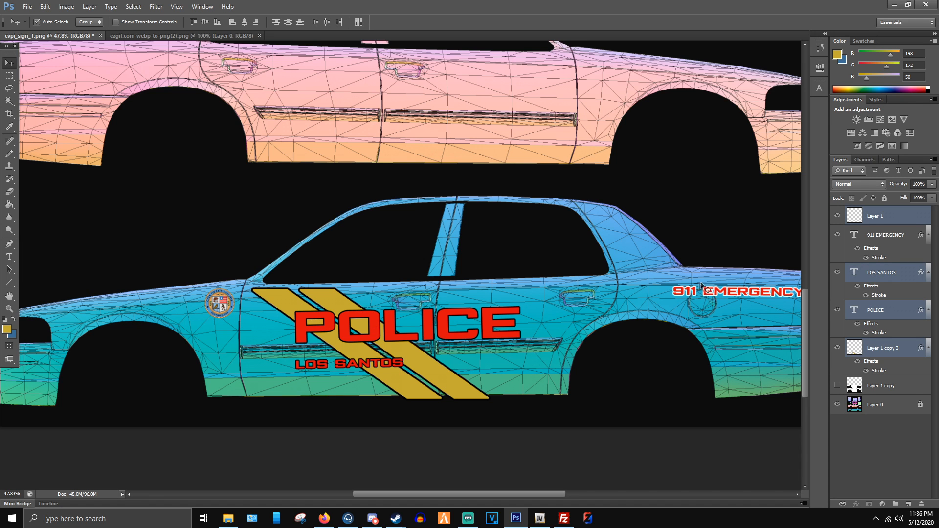
{"action": "left_click", "coordinate": [694, 293], "text": "shift"}
{"action": "scroll", "coordinate": [797, 251], "scroll_direction": "down", "scroll_amount": 4}
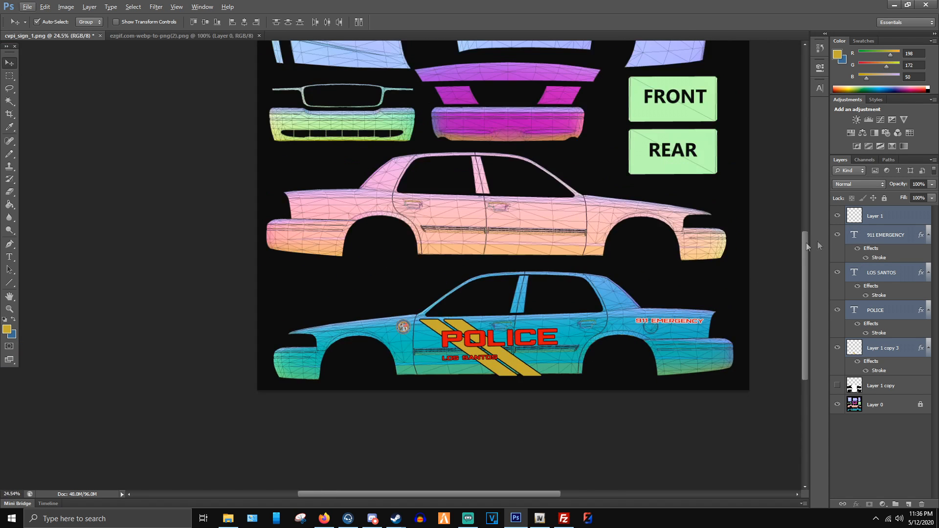
{"action": "right_click", "coordinate": [870, 239]}
{"action": "left_click", "coordinate": [808, 171]}
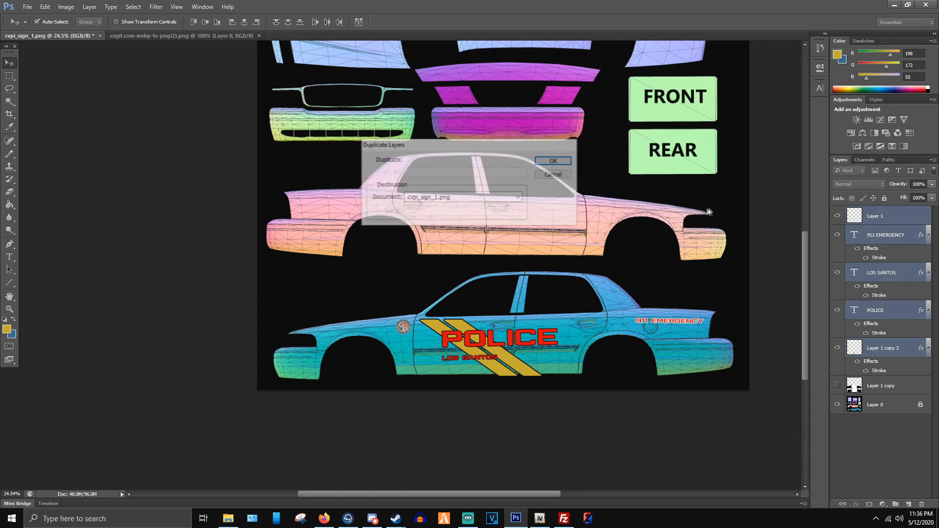
{"action": "key", "text": "Return"}
- Move the duplicated livery layers up onto the pink car side and flip them horizontally
{"action": "left_click_drag", "start_coordinate": [492, 342], "coordinate": [482, 220]}
{"action": "key", "text": "ctrl+t"}
{"action": "right_click", "coordinate": [487, 221]}
{"action": "left_click", "coordinate": [509, 366]}
{"action": "scroll", "coordinate": [601, 228], "scroll_direction": "up", "scroll_amount": 3}
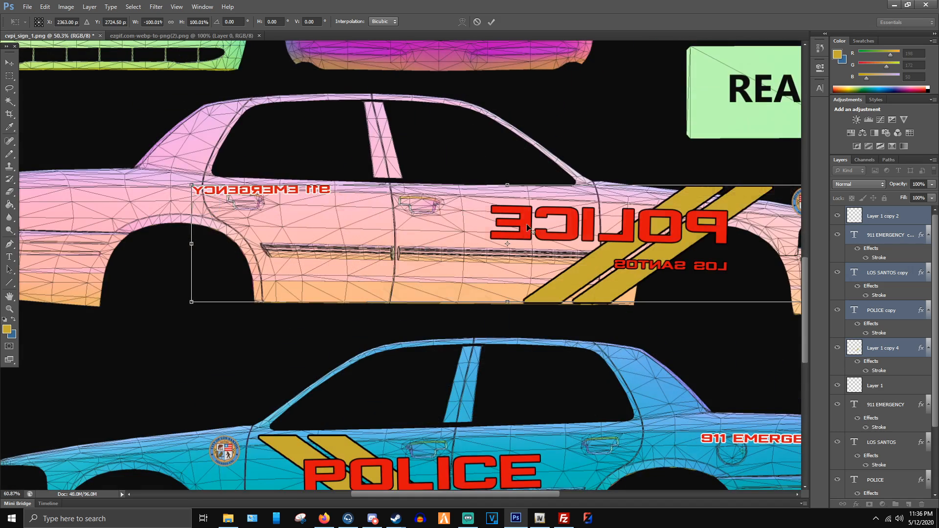
{"action": "scroll", "coordinate": [601, 257], "scroll_direction": "down", "scroll_amount": 1}
- Align the flipped livery with the pink car's doors and fenders, matching the blue side's placement, and apply the transform
{"action": "left_click_drag", "start_coordinate": [661, 276], "coordinate": [496, 282]}
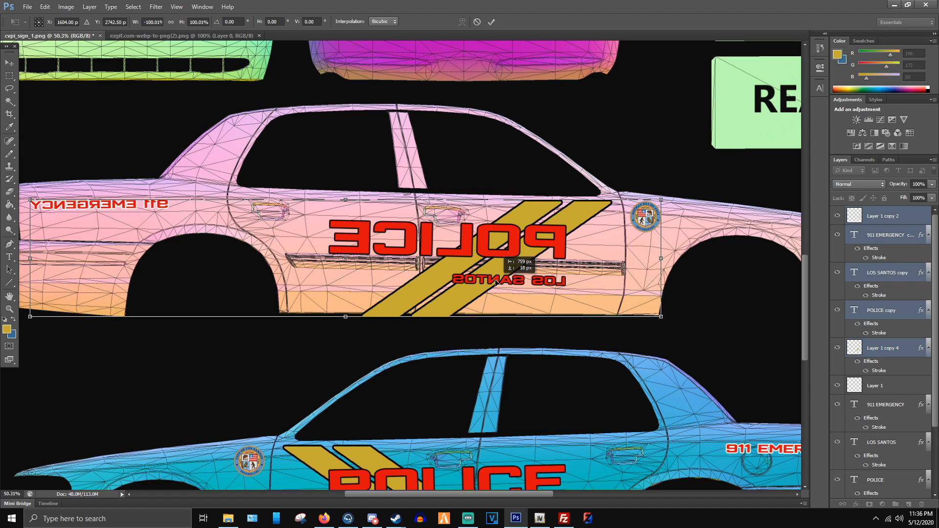
{"action": "left_click_drag", "start_coordinate": [495, 283], "coordinate": [496, 281]}
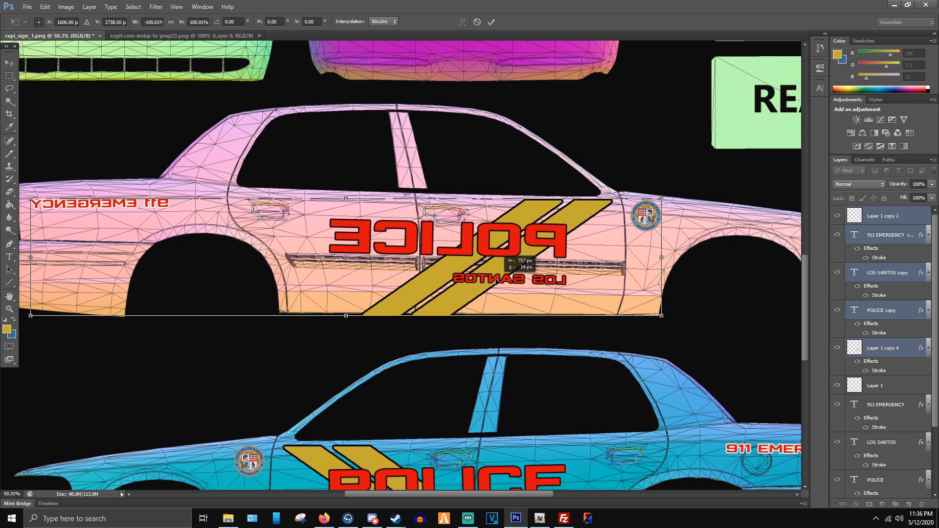
{"action": "left_click_drag", "start_coordinate": [496, 282], "coordinate": [492, 282]}
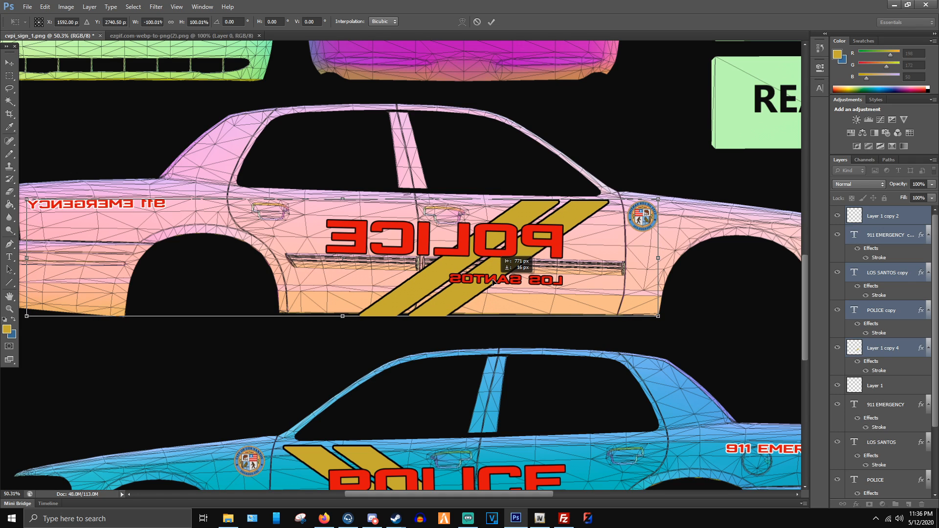
{"action": "key", "text": "Return"}
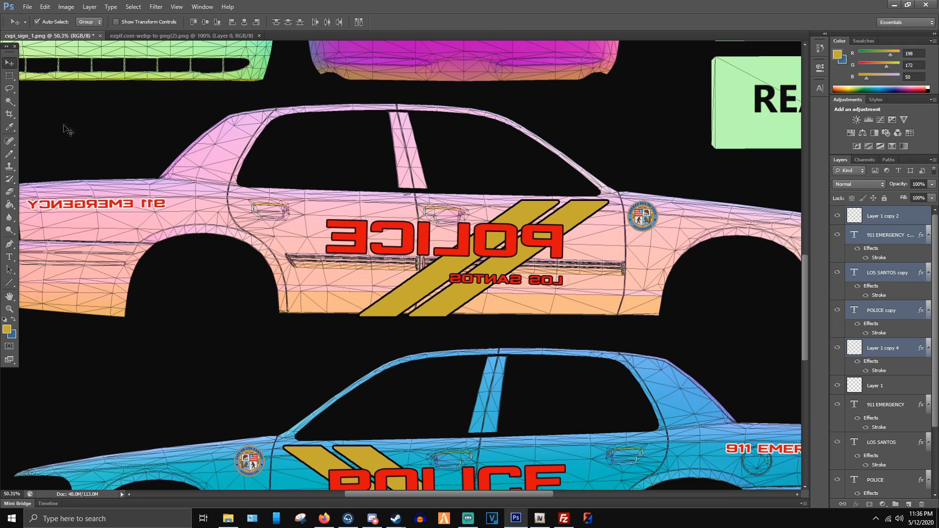
- Flip the city seal on the pink car's front fender horizontally so its lettering reads correctly
{"action": "scroll", "coordinate": [68, 130], "scroll_direction": "up", "scroll_amount": 1}
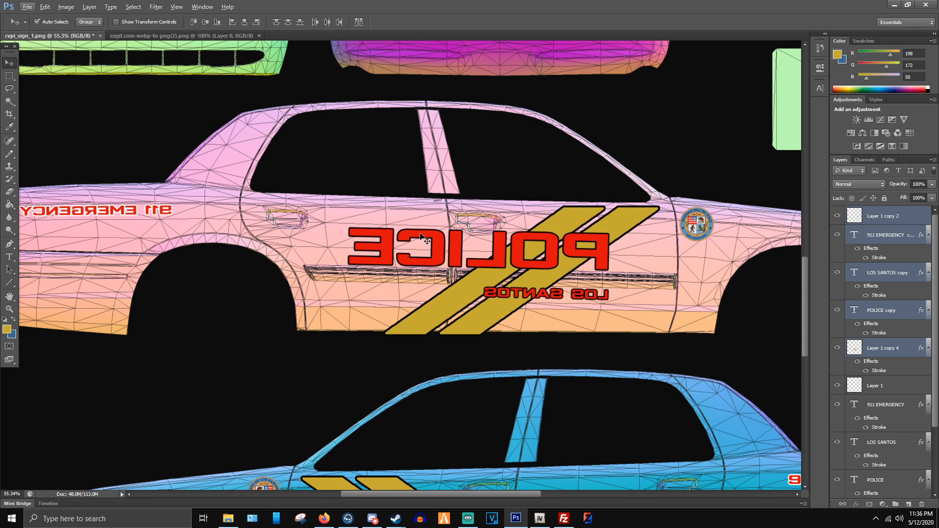
{"action": "left_click", "coordinate": [902, 241]}
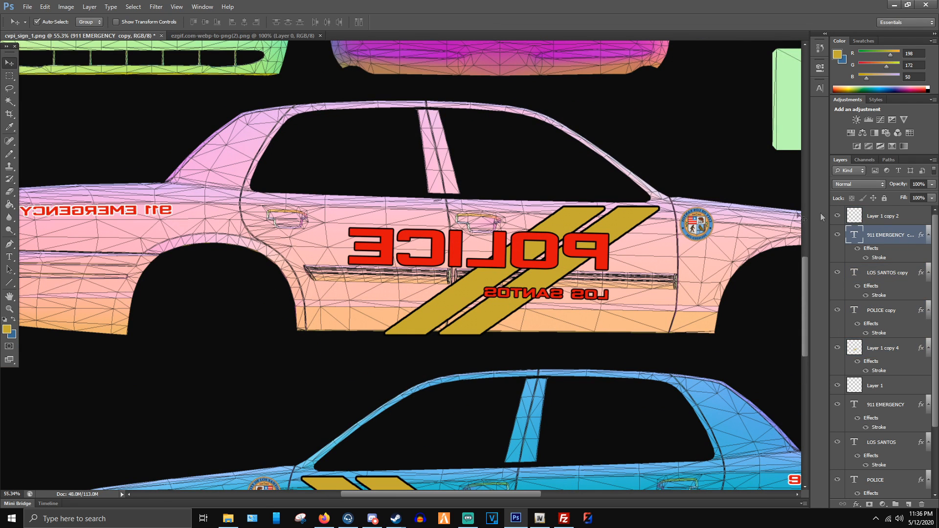
{"action": "left_click", "coordinate": [694, 234]}
{"action": "scroll", "coordinate": [742, 244], "scroll_direction": "up", "scroll_amount": 5}
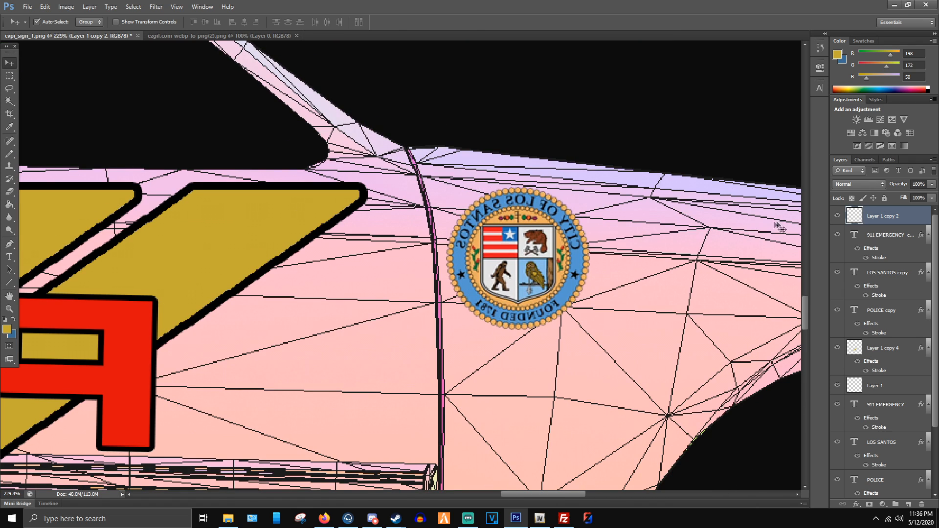
{"action": "key", "text": "ctrl+t"}
{"action": "right_click", "coordinate": [541, 248]}
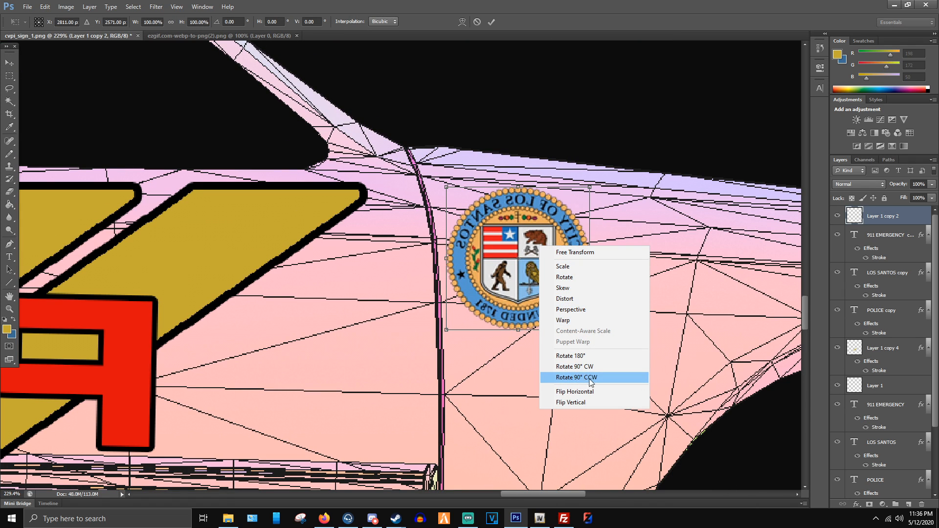
{"action": "left_click", "coordinate": [567, 392]}
{"action": "key", "text": "Return"}
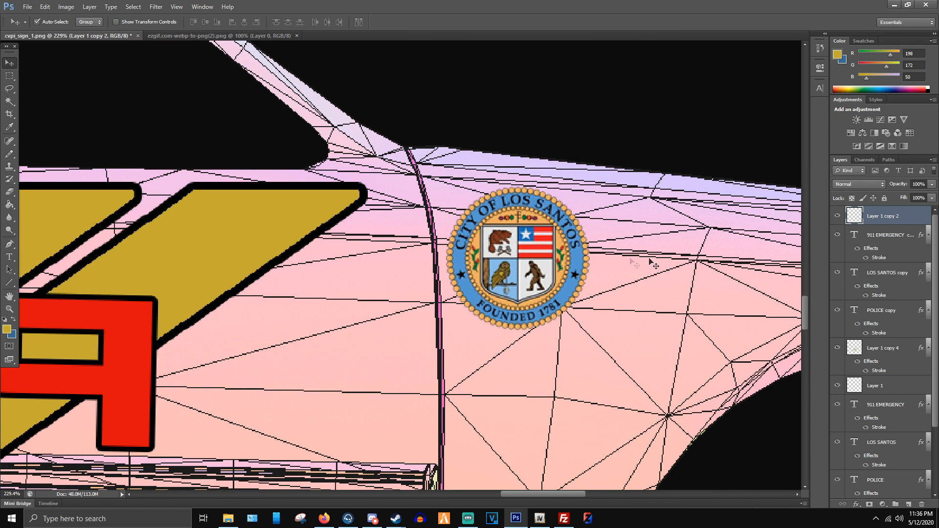
- Flip the mirrored POLICE lettering on the pink car's doors horizontally and rotate it slightly to follow the body line
{"action": "scroll", "coordinate": [450, 306], "scroll_direction": "down", "scroll_amount": 6}
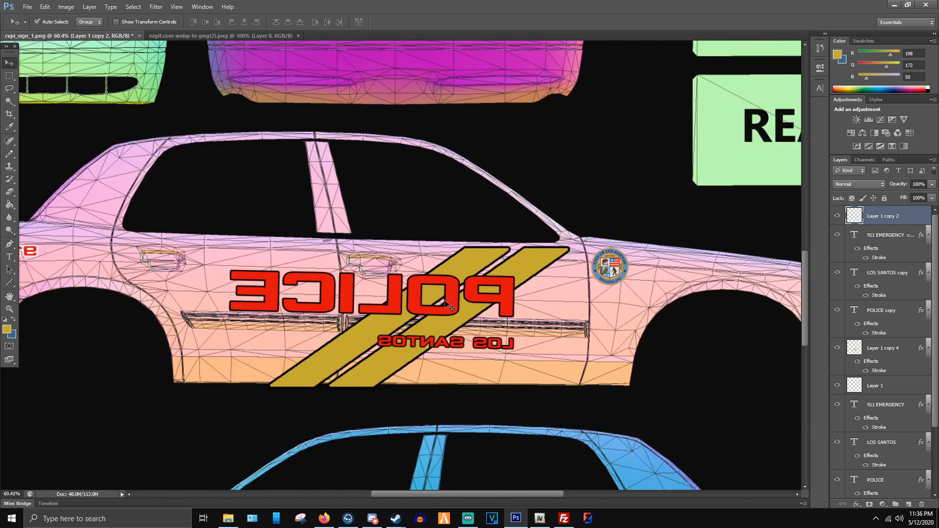
{"action": "left_click", "coordinate": [450, 296]}
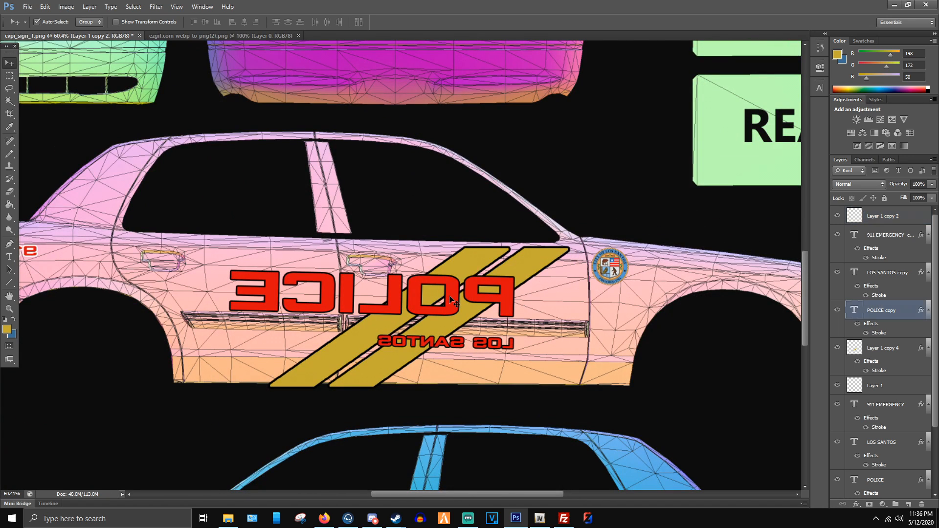
{"action": "key", "text": "ctrl+t"}
{"action": "right_click", "coordinate": [450, 300]}
{"action": "left_click", "coordinate": [469, 348]}
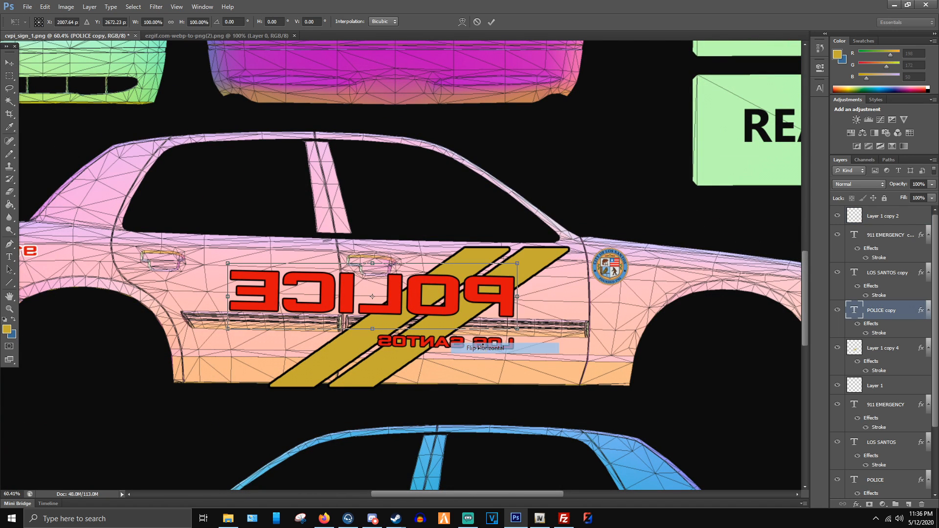
{"action": "scroll", "coordinate": [426, 286], "scroll_direction": "up", "scroll_amount": 2}
{"action": "left_click_drag", "start_coordinate": [643, 311], "coordinate": [668, 323]}
{"action": "key", "text": "Return"}
- Flip the mirrored LOS SANTOS text on the pink car horizontally and rotate it about 2.5°
{"action": "left_click", "coordinate": [533, 375]}
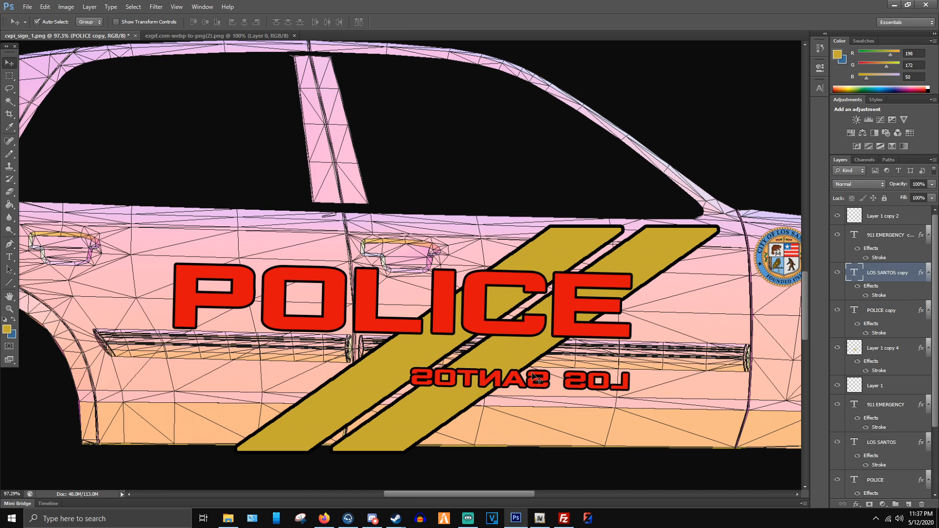
{"action": "key", "text": "ctrl+t"}
{"action": "right_click", "coordinate": [533, 374]}
{"action": "left_click", "coordinate": [568, 355]}
{"action": "left_click_drag", "start_coordinate": [660, 382], "coordinate": [666, 387]}
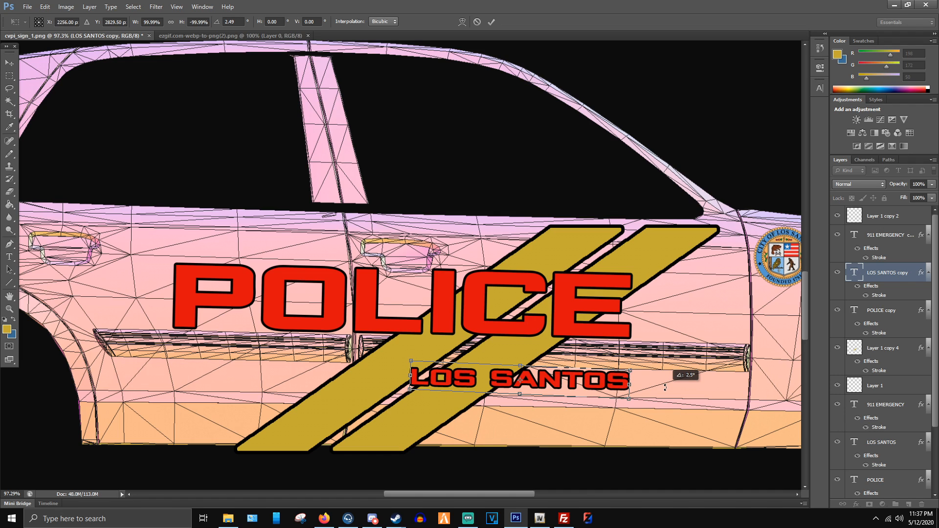
{"action": "key", "text": "Return"}
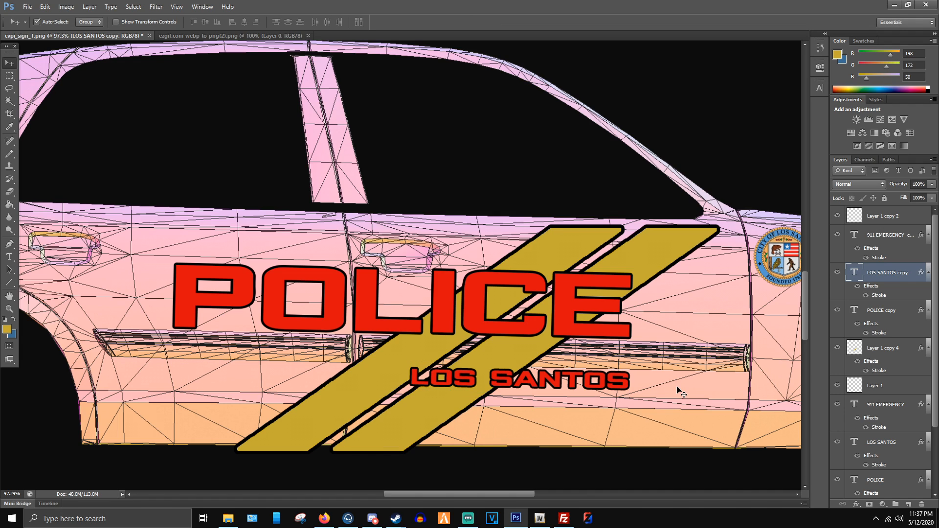
- Flip the 911 EMERGENCY text on the pink rear fender horizontally, rotate it about -0.9°, and shift it about 38 px forward and 7 px down
{"action": "scroll", "coordinate": [678, 390], "scroll_direction": "down", "scroll_amount": 4}
{"action": "scroll", "coordinate": [190, 317], "scroll_direction": "down", "scroll_amount": 2}
{"action": "scroll", "coordinate": [159, 270], "scroll_direction": "up", "scroll_amount": 4}
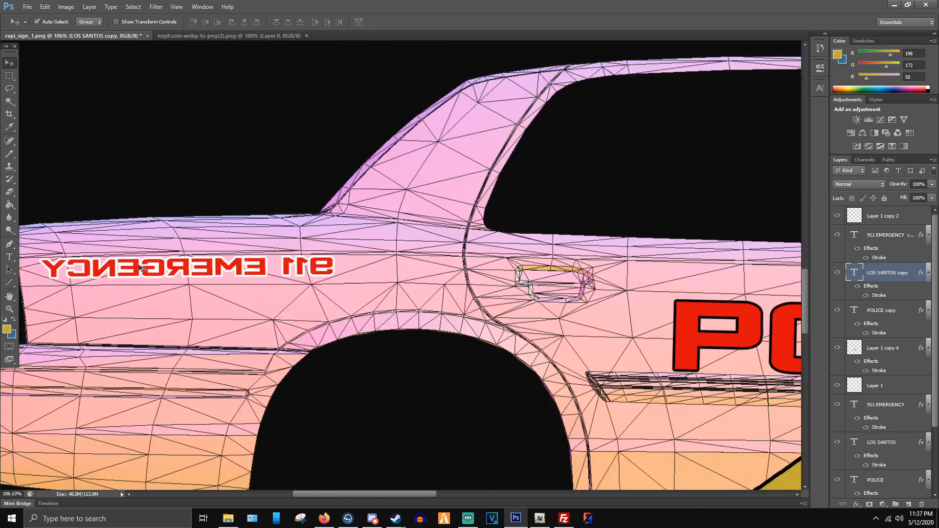
{"action": "left_click", "coordinate": [148, 270]}
{"action": "key", "text": "ctrl+t"}
{"action": "right_click", "coordinate": [148, 270]}
{"action": "left_click", "coordinate": [181, 412]}
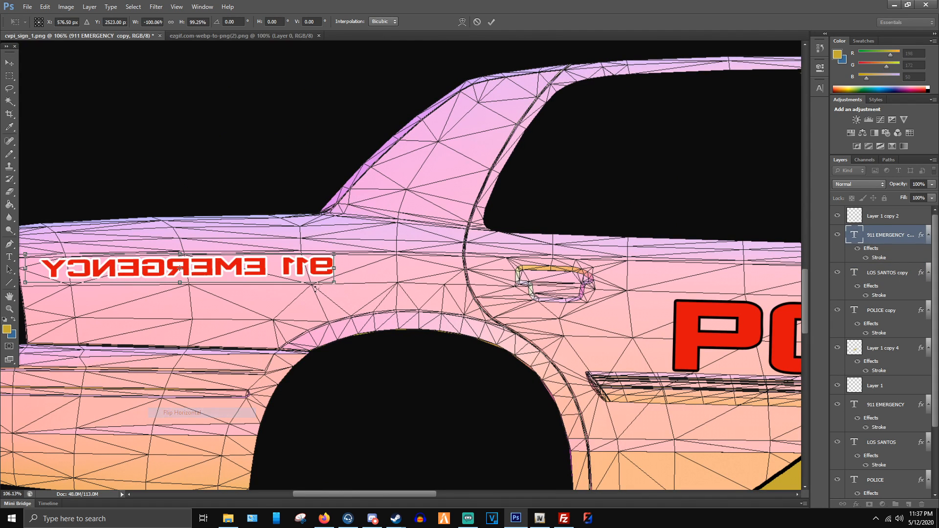
{"action": "left_click_drag", "start_coordinate": [353, 267], "coordinate": [357, 262]}
{"action": "left_click_drag", "start_coordinate": [283, 268], "coordinate": [296, 274]}
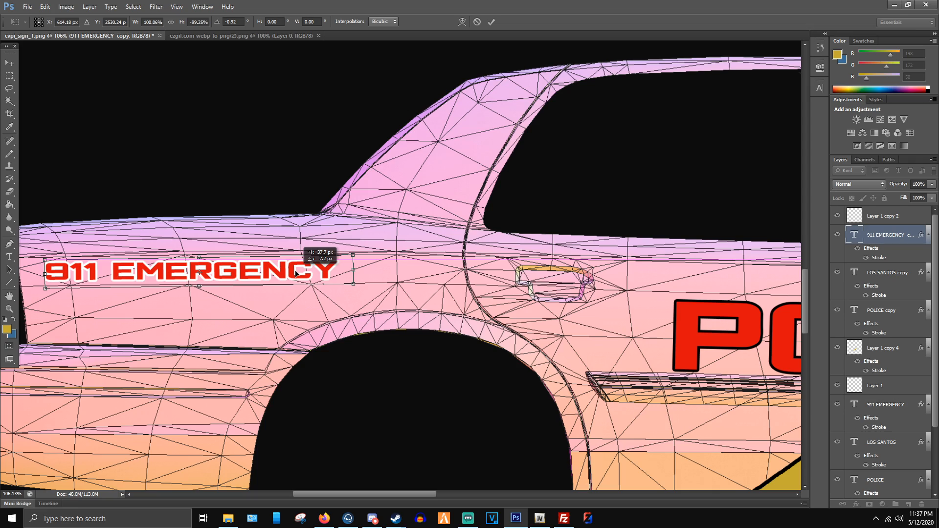
{"action": "key", "text": "Return"}
- Compare the livery on both car sides and look over the remaining unpainted template panels
{"action": "scroll", "coordinate": [360, 290], "scroll_direction": "down", "scroll_amount": 3}
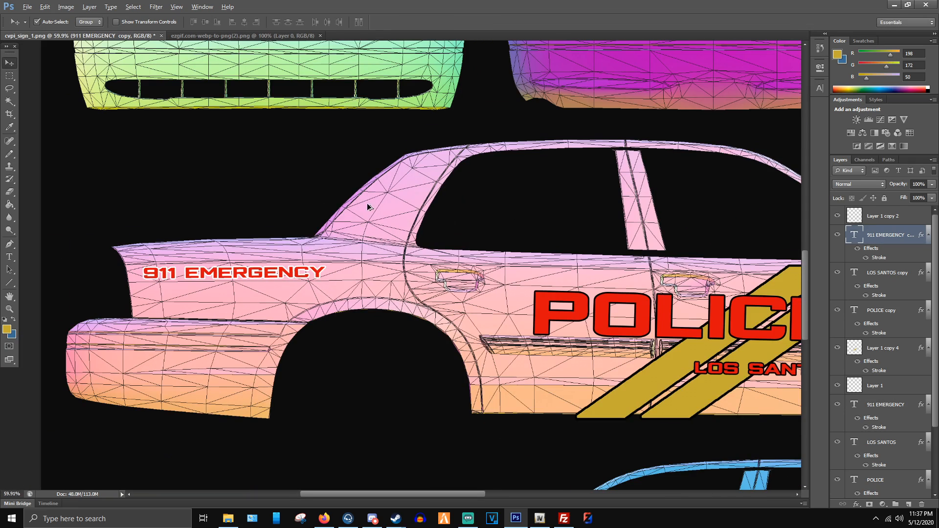
{"action": "scroll", "coordinate": [368, 207], "scroll_direction": "down", "scroll_amount": 4}
{"action": "scroll", "coordinate": [486, 243], "scroll_direction": "up", "scroll_amount": 2}
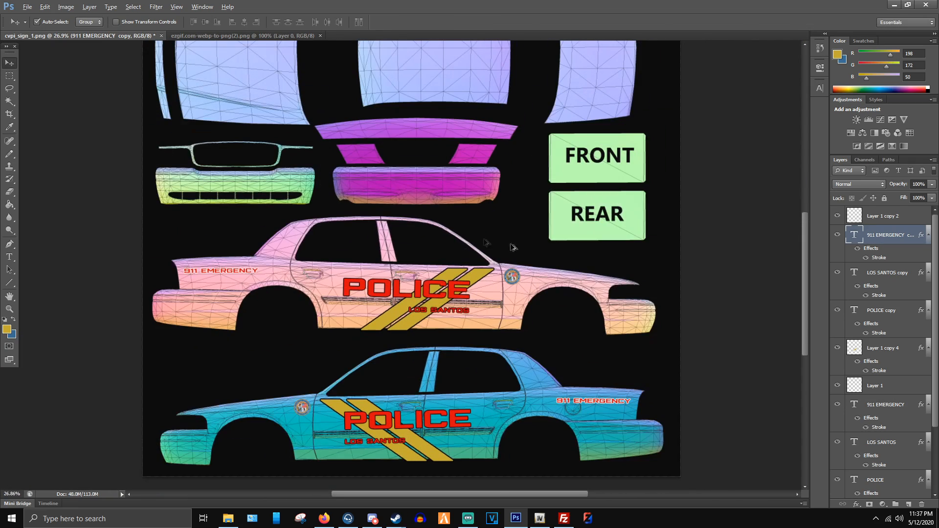
{"action": "scroll", "coordinate": [884, 371], "scroll_direction": "down", "scroll_amount": 3}
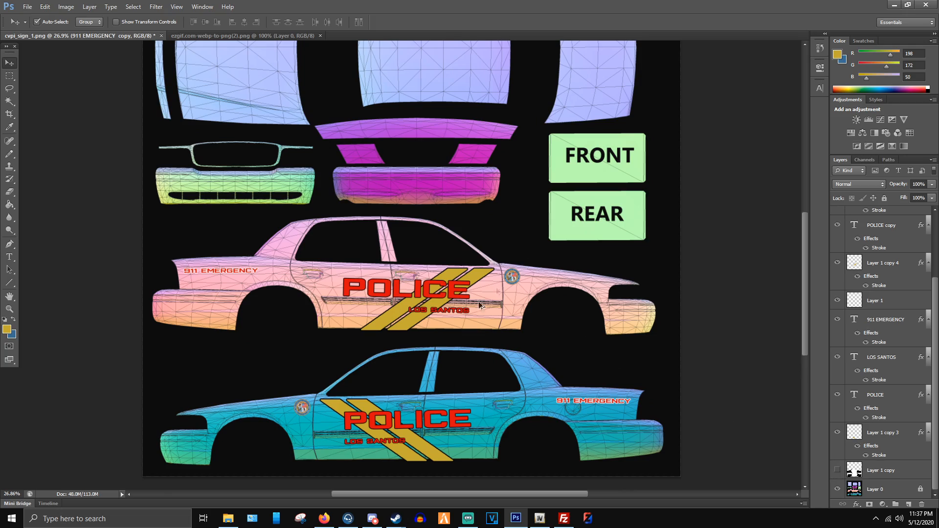
{"action": "scroll", "coordinate": [489, 293], "scroll_direction": "up", "scroll_amount": 3}
{"action": "scroll", "coordinate": [445, 319], "scroll_direction": "down", "scroll_amount": 4}
{"action": "scroll", "coordinate": [417, 110], "scroll_direction": "up", "scroll_amount": 4}
{"action": "scroll", "coordinate": [367, 153], "scroll_direction": "down", "scroll_amount": 3}
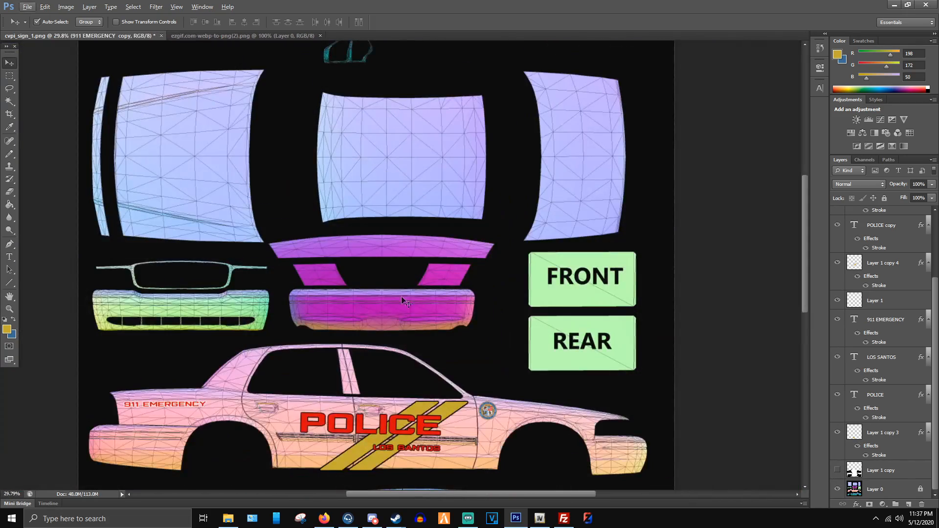
- Switch to OpenIV and open the ZModeler -dev- folder from the Documents directory
{"action": "left_click", "coordinate": [544, 525]}
{"action": "left_click", "coordinate": [341, 253]}
{"action": "left_click", "coordinate": [260, 123]}
{"action": "left_click", "coordinate": [255, 123]}
{"action": "left_click", "coordinate": [251, 123]}
{"action": "left_click", "coordinate": [162, 138]}
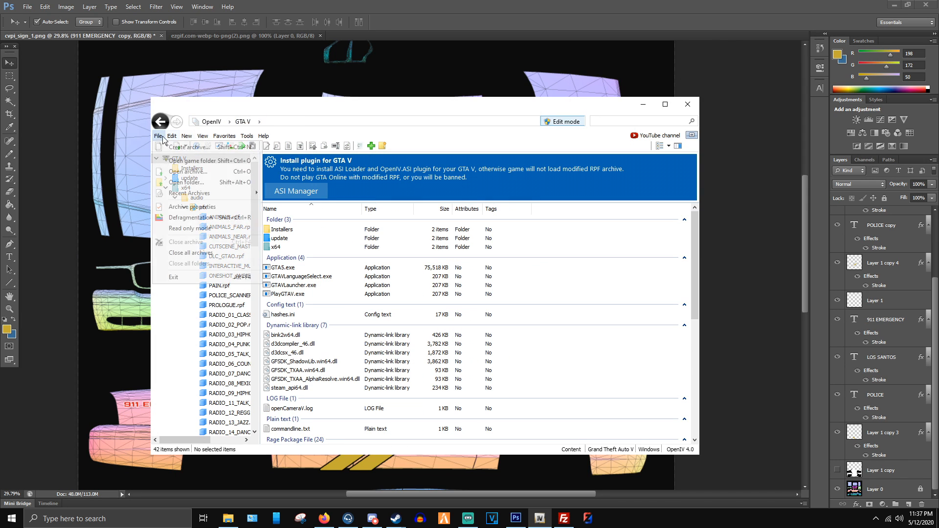
{"action": "left_click", "coordinate": [187, 182]}
{"action": "left_click", "coordinate": [527, 299]}
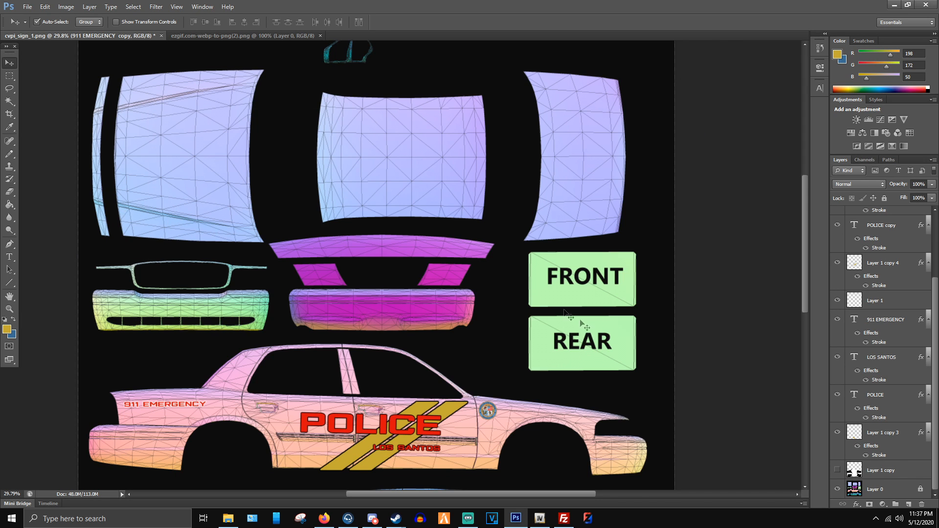
{"action": "left_click", "coordinate": [541, 520]}
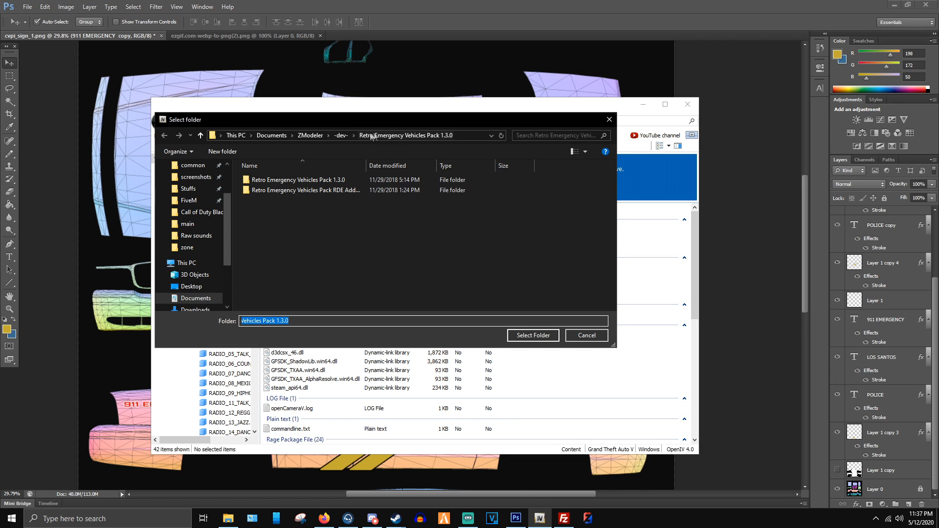
{"action": "left_click", "coordinate": [547, 334]}
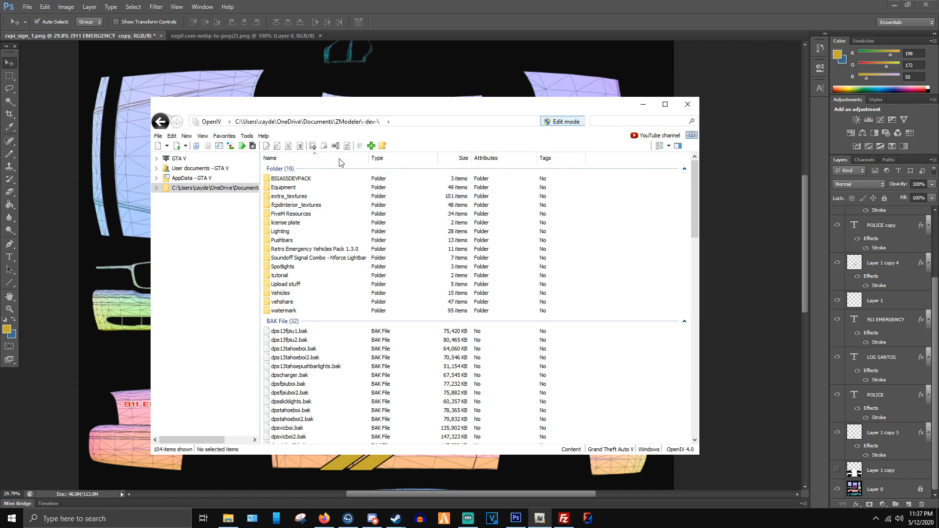
- Open nysp1.yft from the stream folder of tutorial > GSM - NYSP - FiveM Ready Pack in a maximized model viewer
{"action": "double_click", "coordinate": [300, 275]}
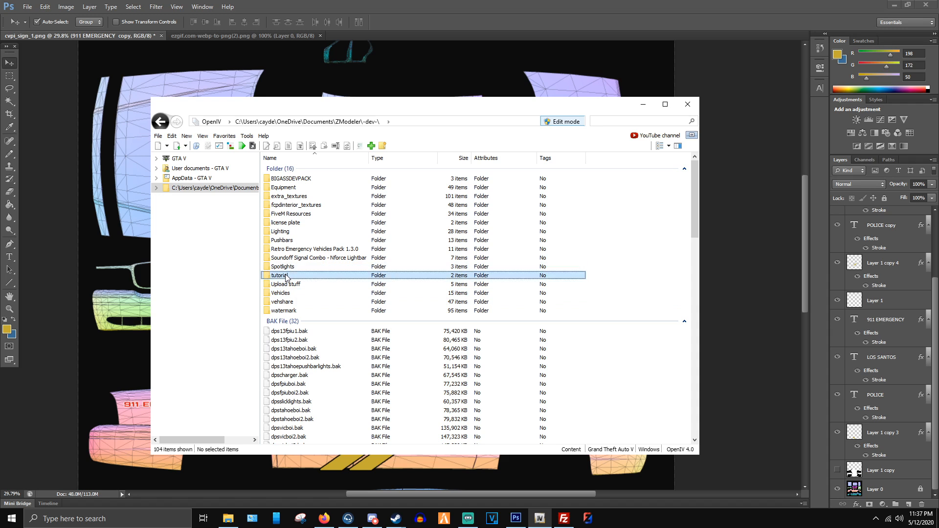
{"action": "double_click", "coordinate": [299, 178]}
{"action": "double_click", "coordinate": [294, 178]}
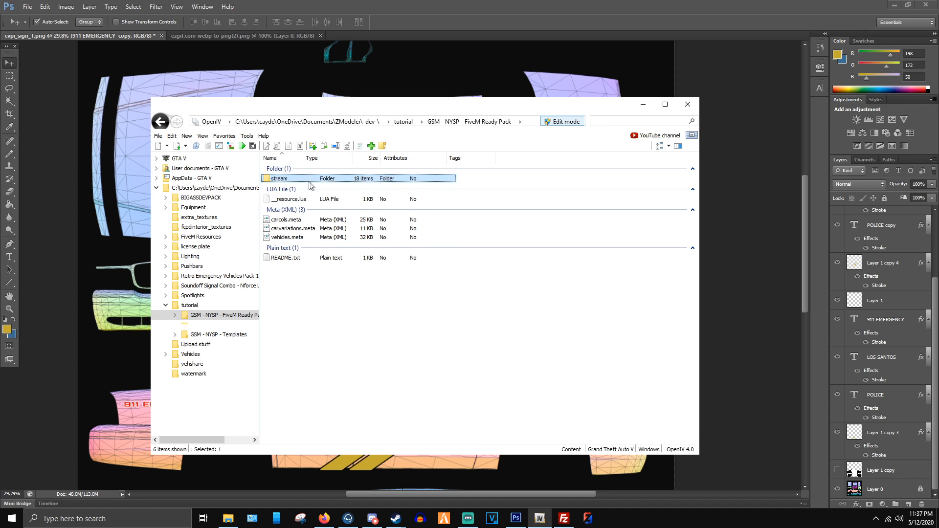
{"action": "left_click", "coordinate": [304, 179]}
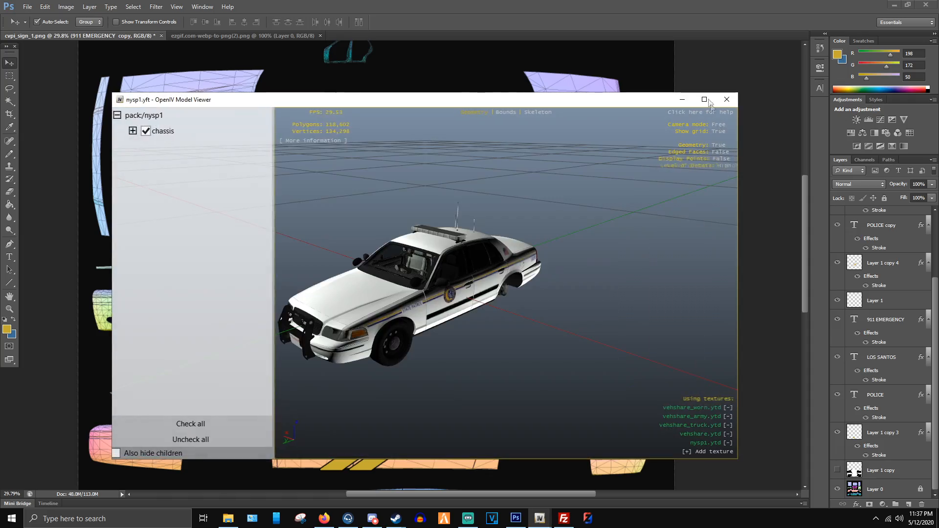
{"action": "left_click", "coordinate": [704, 100]}
- Examine the front end of the nysp1 model up close and compare it with the bumper pieces on the Photoshop template
{"action": "scroll", "coordinate": [502, 280], "scroll_direction": "up", "scroll_amount": 10}
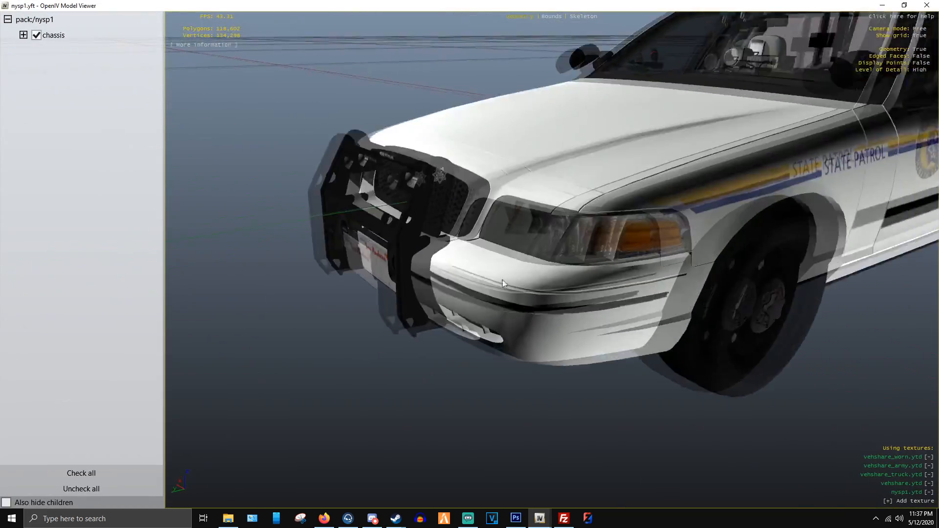
{"action": "left_click_drag", "start_coordinate": [601, 293], "coordinate": [423, 246]}
{"action": "scroll", "coordinate": [533, 267], "scroll_direction": "up", "scroll_amount": 3}
{"action": "left_click_drag", "start_coordinate": [574, 329], "coordinate": [515, 174]}
{"action": "key", "text": "alt+Tab"}
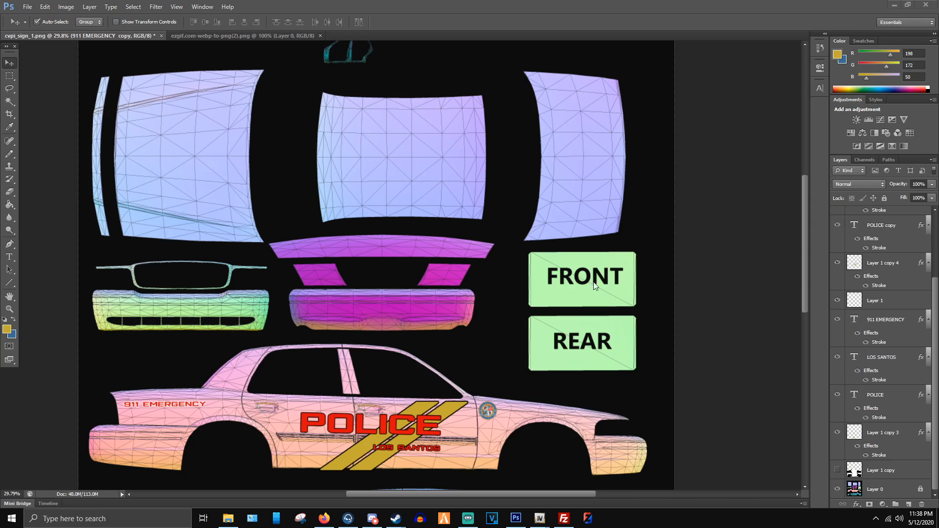
{"action": "scroll", "coordinate": [563, 335], "scroll_direction": "down", "scroll_amount": 2}
{"action": "scroll", "coordinate": [415, 286], "scroll_direction": "up", "scroll_amount": 4}
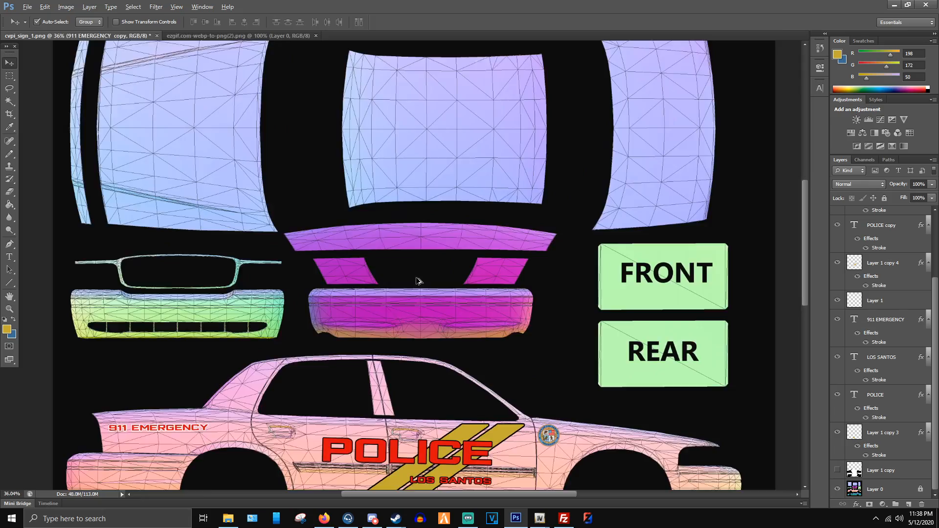
{"action": "scroll", "coordinate": [592, 319], "scroll_direction": "down", "scroll_amount": 4}
{"action": "scroll", "coordinate": [611, 337], "scroll_direction": "up", "scroll_amount": 3}
- Inspect the nysp1 model from further angles to identify the template's body pieces, and return to the Photoshop template
{"action": "key", "text": "alt+Tab"}
{"action": "scroll", "coordinate": [509, 232], "scroll_direction": "down", "scroll_amount": 10}
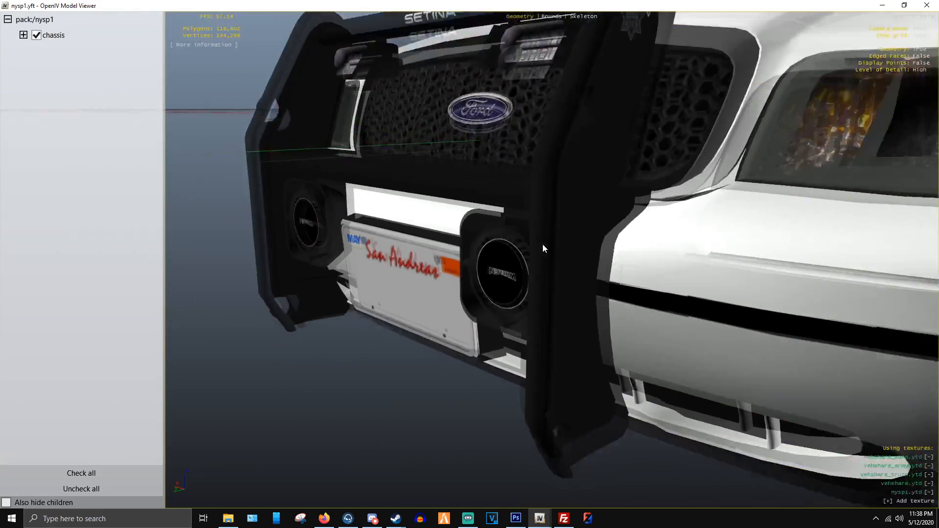
{"action": "left_click_drag", "start_coordinate": [564, 240], "coordinate": [704, 148]}
{"action": "left_click_drag", "start_coordinate": [672, 199], "coordinate": [601, 248]}
{"action": "scroll", "coordinate": [601, 248], "scroll_direction": "up", "scroll_amount": 6}
{"action": "left_click_drag", "start_coordinate": [500, 316], "coordinate": [225, 308]}
{"action": "left_click_drag", "start_coordinate": [533, 293], "coordinate": [367, 291]}
{"action": "key", "text": "alt+Tab"}
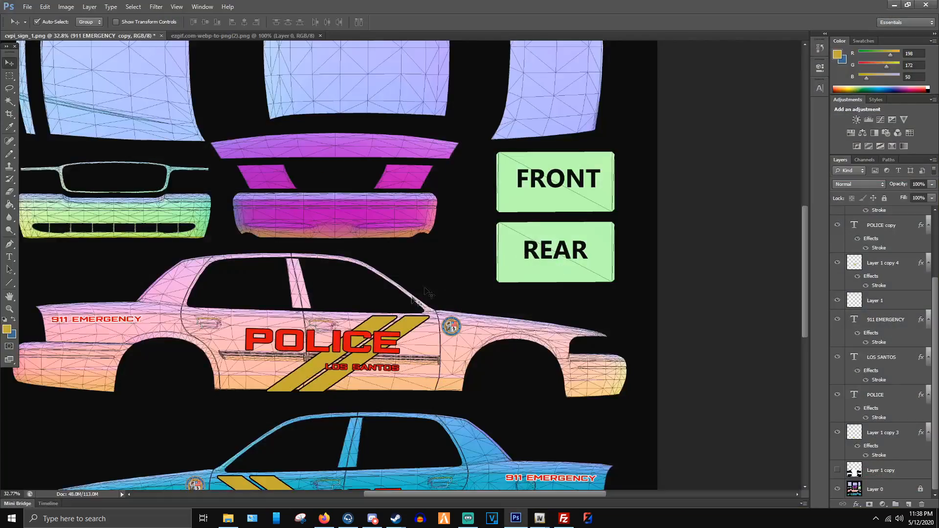
- Make a rectangular selection around the two small magenta panels above the magenta bumper
{"action": "scroll", "coordinate": [428, 272], "scroll_direction": "up", "scroll_amount": 6}
{"action": "scroll", "coordinate": [428, 272], "scroll_direction": "down", "scroll_amount": 2}
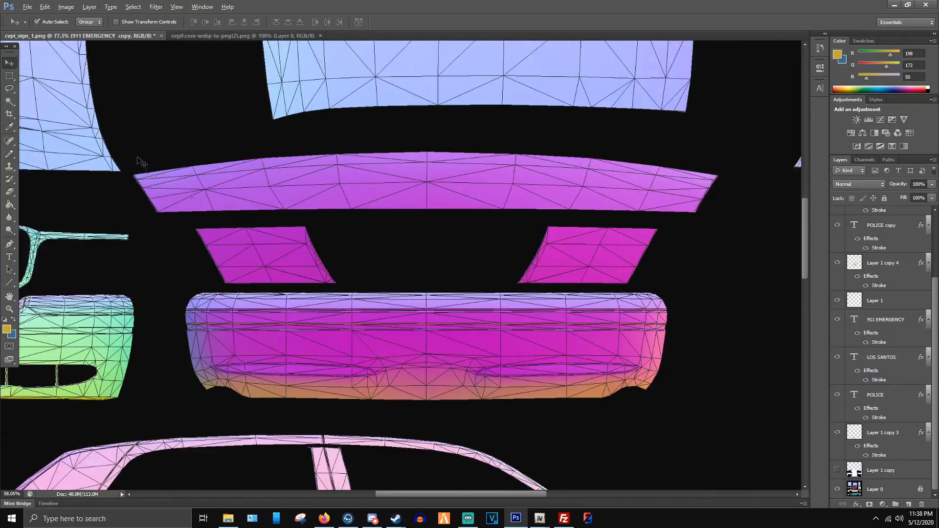
{"action": "left_click", "coordinate": [9, 76]}
{"action": "left_click_drag", "start_coordinate": [224, 211], "coordinate": [594, 265]}
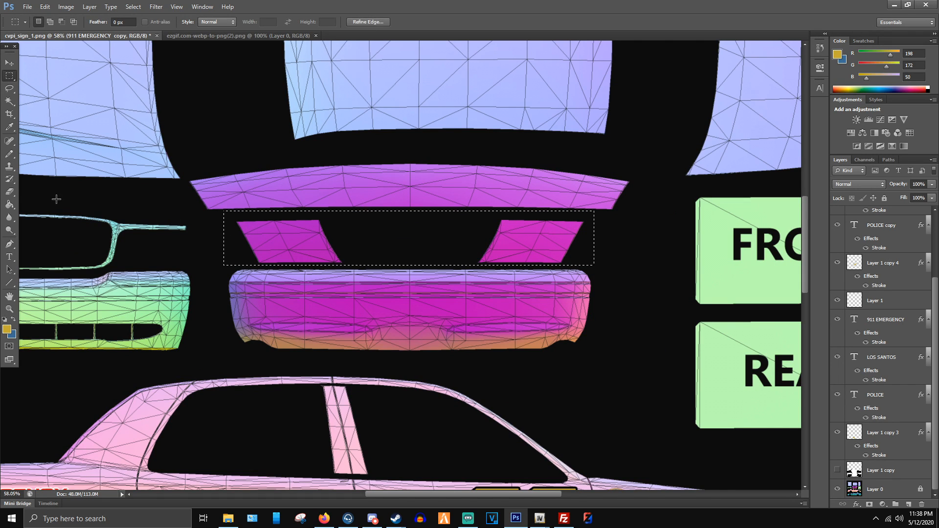
- Switch to the Paint Bucket tool and set the foreground colour to black (000000)
{"action": "left_click", "coordinate": [8, 207]}
{"action": "left_click", "coordinate": [7, 329]}
{"action": "left_click", "coordinate": [529, 256]}
{"action": "left_click", "coordinate": [680, 201]}
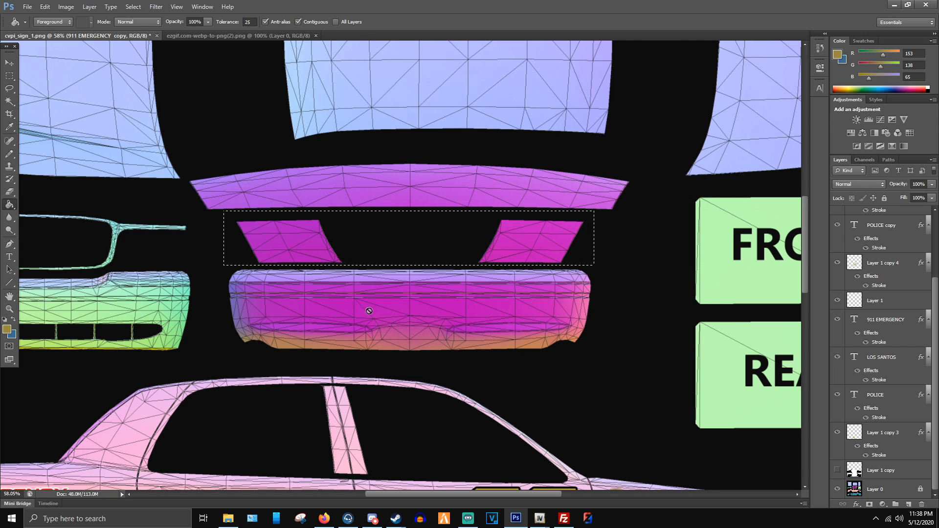
{"action": "left_click", "coordinate": [7, 330]}
{"action": "left_click", "coordinate": [439, 350]}
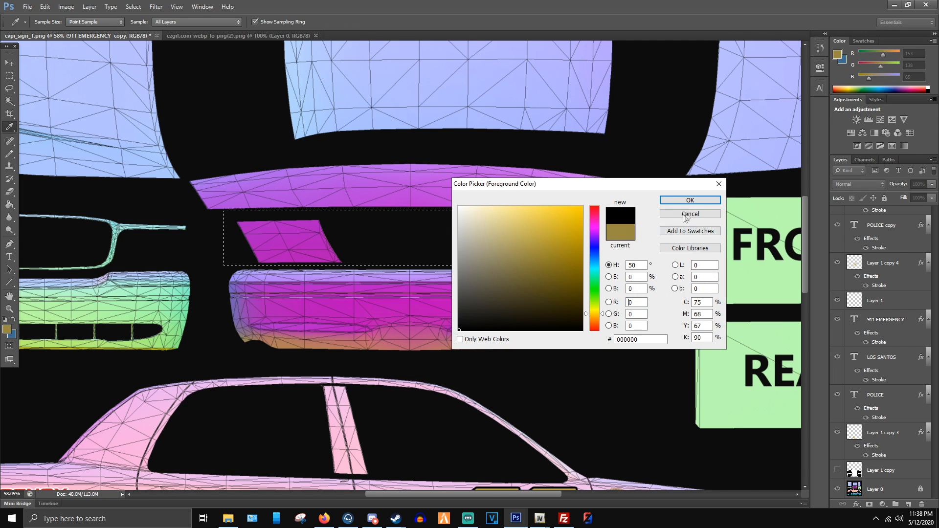
{"action": "left_click", "coordinate": [689, 201]}
{"action": "left_click", "coordinate": [689, 201]}
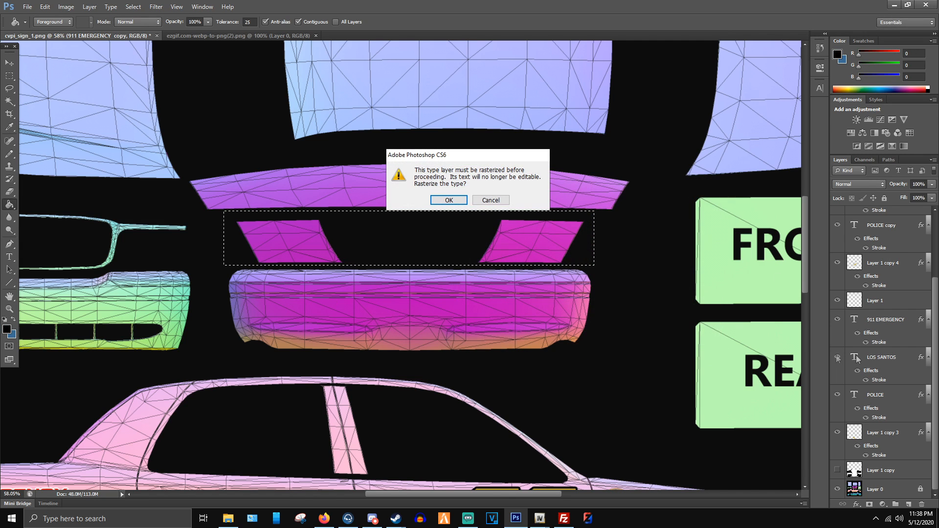
{"action": "left_click", "coordinate": [490, 201]}
{"action": "left_click", "coordinate": [485, 202]}
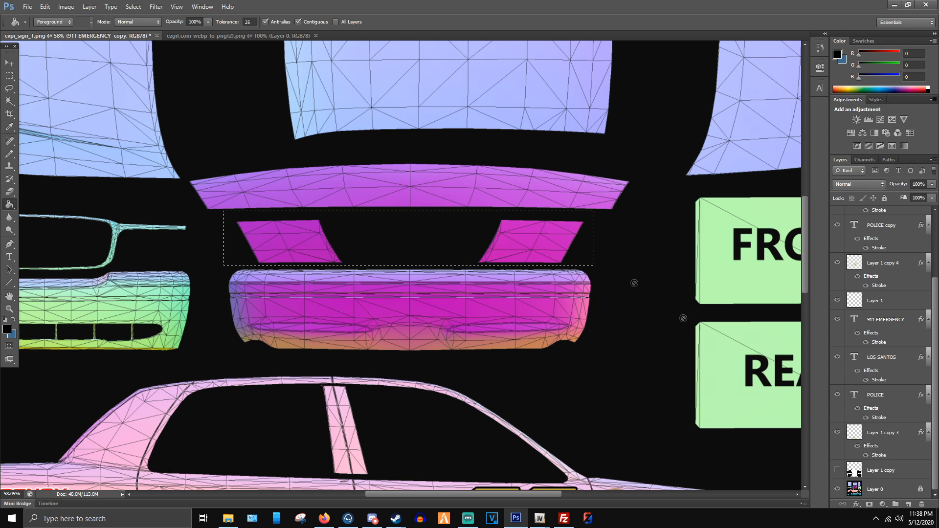
- Show Layer 1 copy, fill the selected area over the two small magenta panels with black on that layer, and deselect
{"action": "left_click", "coordinate": [881, 470]}
{"action": "left_click", "coordinate": [837, 470]}
{"action": "scroll", "coordinate": [569, 271], "scroll_direction": "down", "scroll_amount": 4}
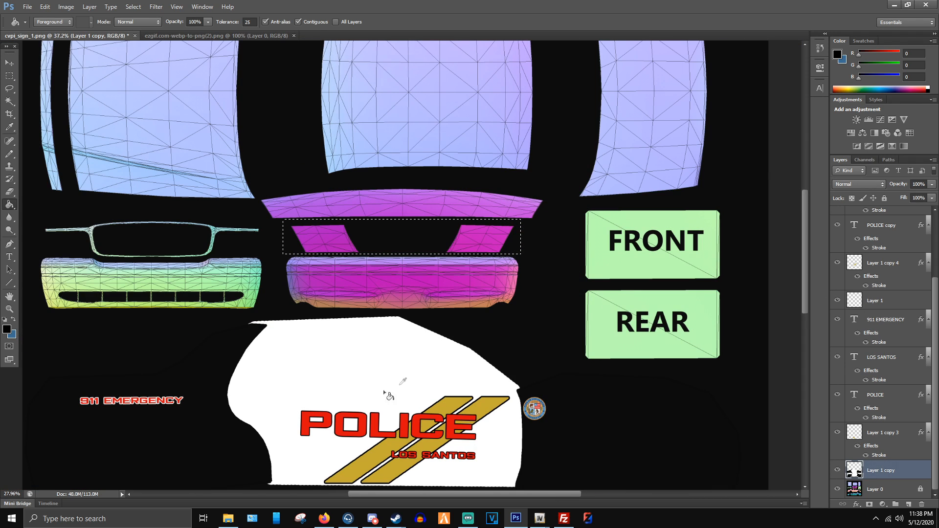
{"action": "left_click", "coordinate": [837, 468]}
{"action": "left_click", "coordinate": [838, 469]}
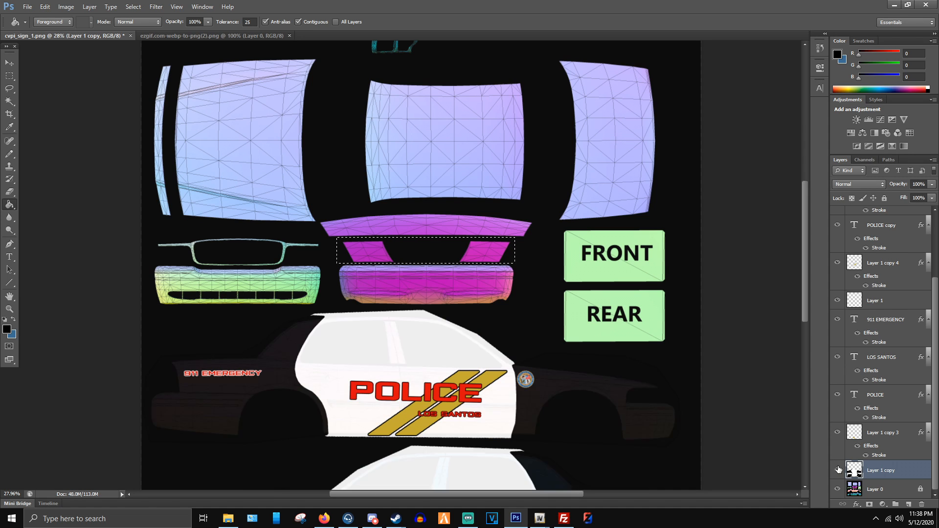
{"action": "scroll", "coordinate": [422, 274], "scroll_direction": "up", "scroll_amount": 1}
{"action": "scroll", "coordinate": [371, 248], "scroll_direction": "up", "scroll_amount": 1}
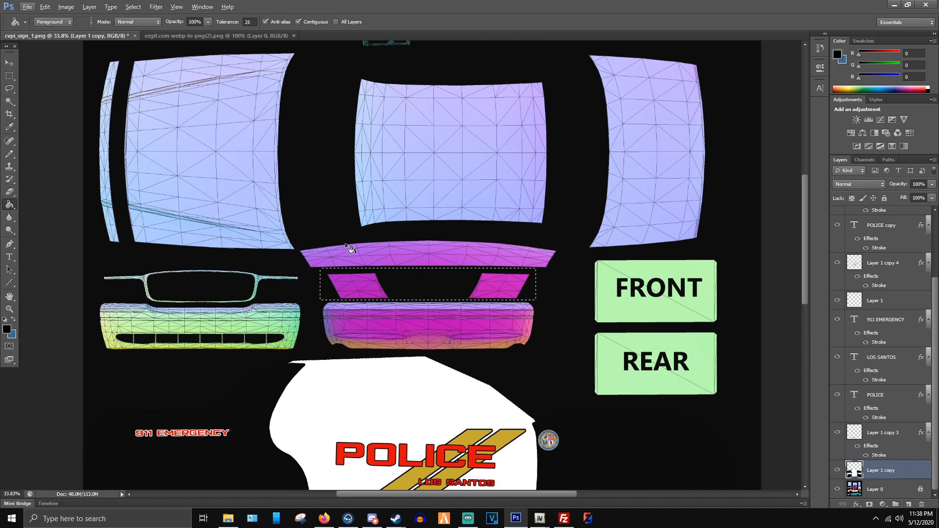
{"action": "left_click", "coordinate": [356, 274]}
{"action": "scroll", "coordinate": [360, 259], "scroll_direction": "up", "scroll_amount": 3}
{"action": "key", "text": "m"}
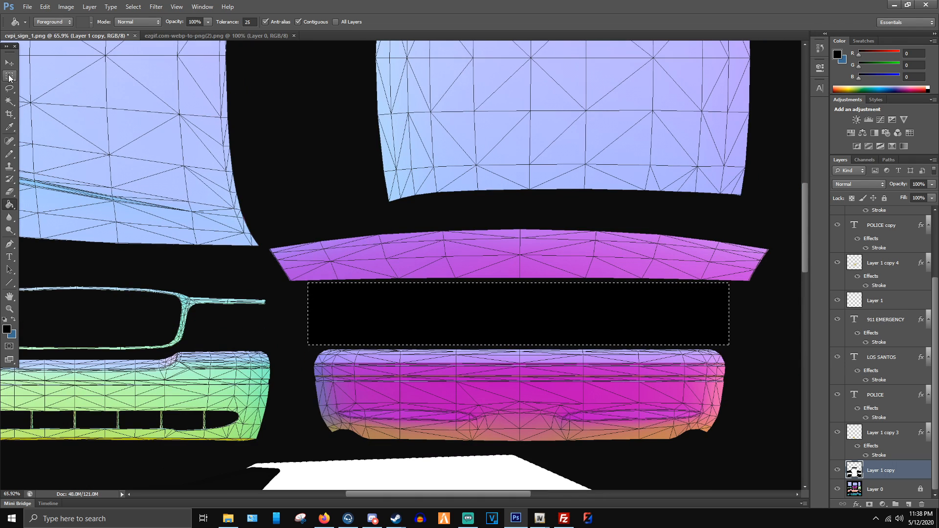
{"action": "scroll", "coordinate": [509, 283], "scroll_direction": "up", "scroll_amount": 2}
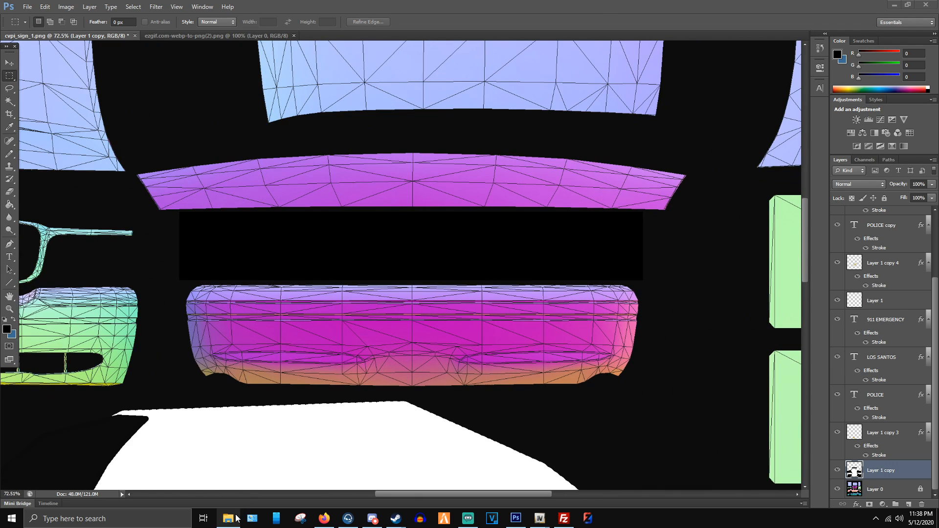
- Place the 1280px-Flag_of_the_United_States.svg image from File Explorer and scale it down onto the right part of the magenta rear bumper
{"action": "left_click", "coordinate": [228, 519]}
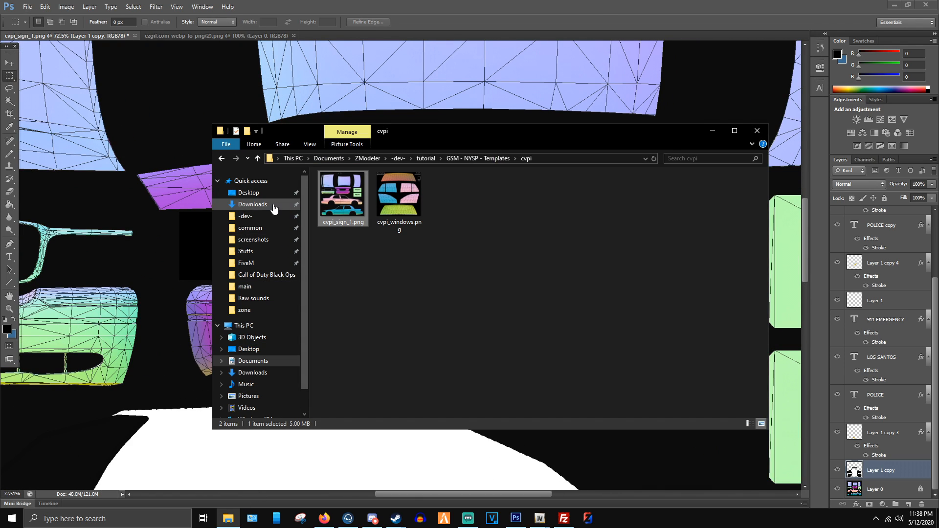
{"action": "left_click_drag", "start_coordinate": [395, 134], "coordinate": [0, 159]}
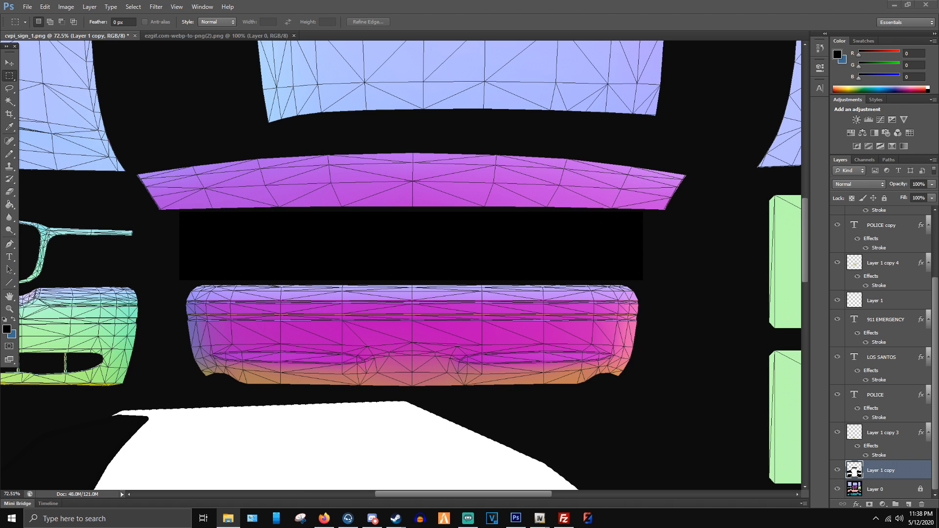
{"action": "left_click_drag", "start_coordinate": [0, 206], "coordinate": [289, 237]}
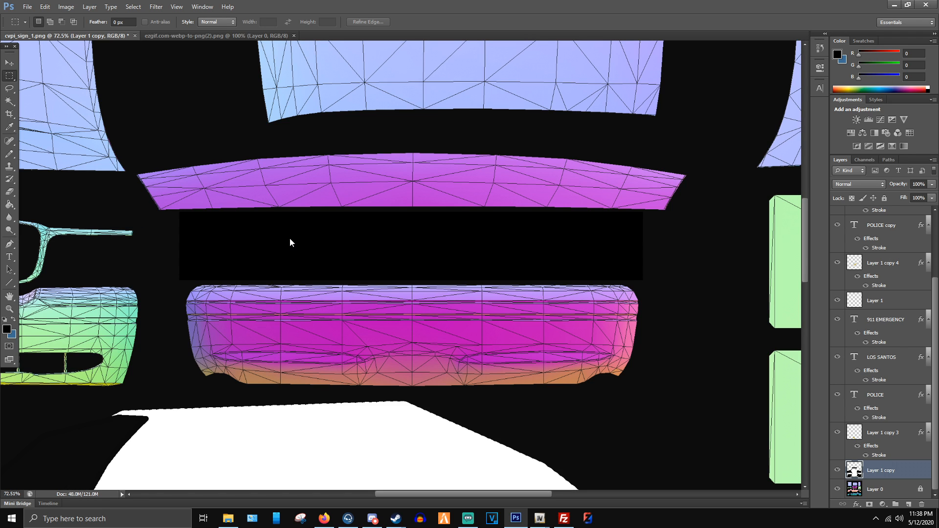
{"action": "left_click_drag", "start_coordinate": [633, 146], "coordinate": [568, 330]}
{"action": "key", "text": "Return"}
{"action": "key", "text": "m"}
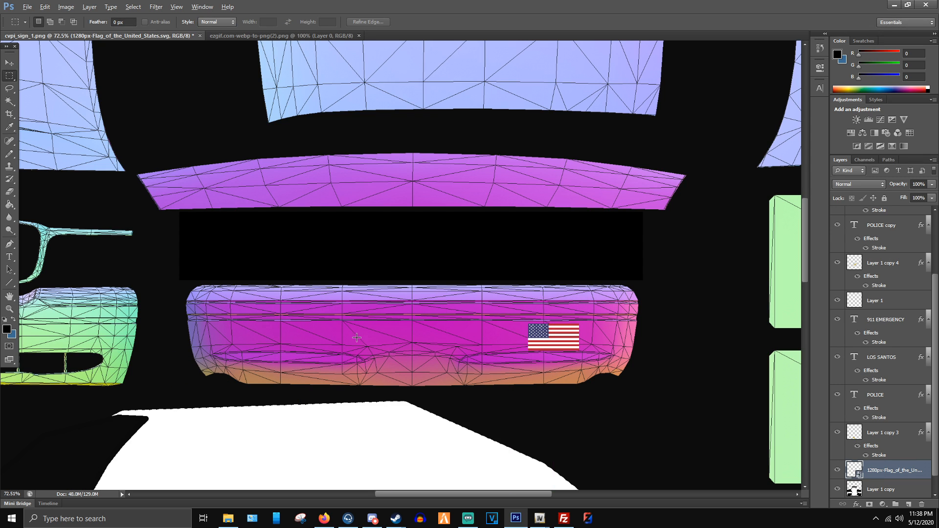
- Duplicate the POLICE copy text layer and move the duplicate onto the curved magenta strip above the rear bumper
{"action": "scroll", "coordinate": [553, 337], "scroll_direction": "down", "scroll_amount": 4}
{"action": "scroll", "coordinate": [533, 348], "scroll_direction": "up", "scroll_amount": 4}
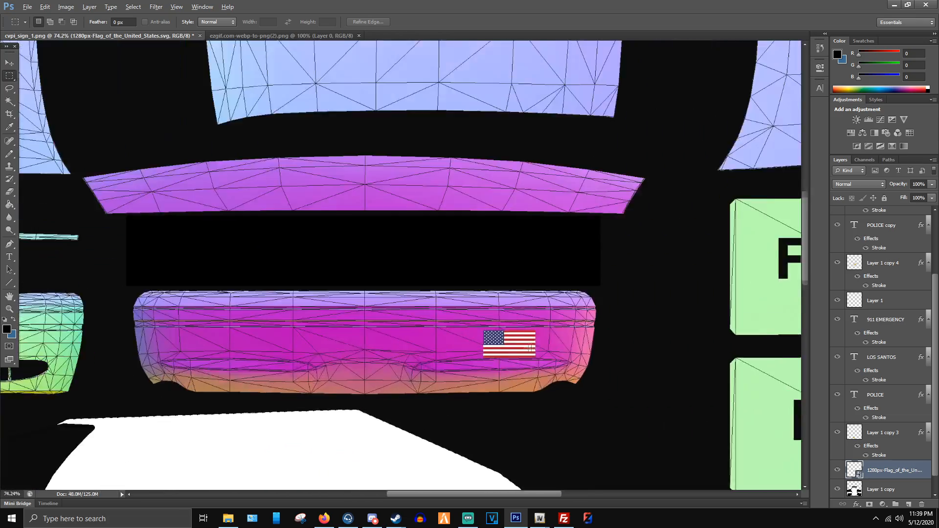
{"action": "scroll", "coordinate": [490, 340], "scroll_direction": "down", "scroll_amount": 3}
{"action": "scroll", "coordinate": [512, 291], "scroll_direction": "down", "scroll_amount": 2}
{"action": "scroll", "coordinate": [440, 259], "scroll_direction": "up", "scroll_amount": 3}
{"action": "scroll", "coordinate": [89, 195], "scroll_direction": "down", "scroll_amount": 2}
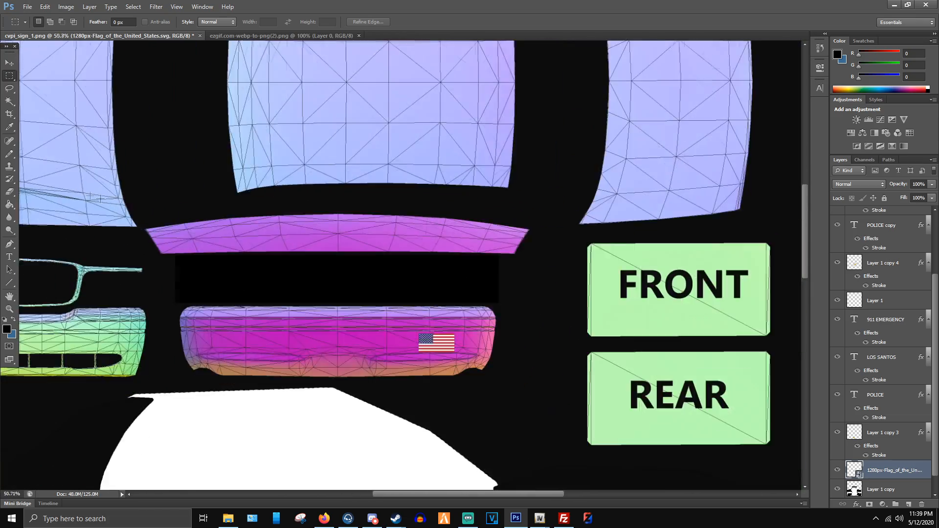
{"action": "scroll", "coordinate": [270, 275], "scroll_direction": "down", "scroll_amount": 3}
{"action": "scroll", "coordinate": [39, 113], "scroll_direction": "up", "scroll_amount": 1}
{"action": "key", "text": "v"}
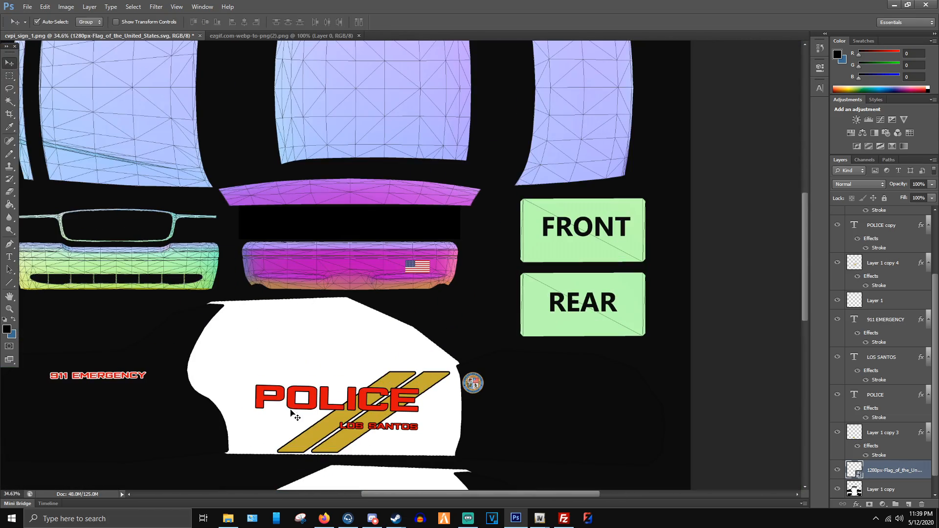
{"action": "left_click", "coordinate": [319, 401]}
{"action": "right_click", "coordinate": [901, 224]}
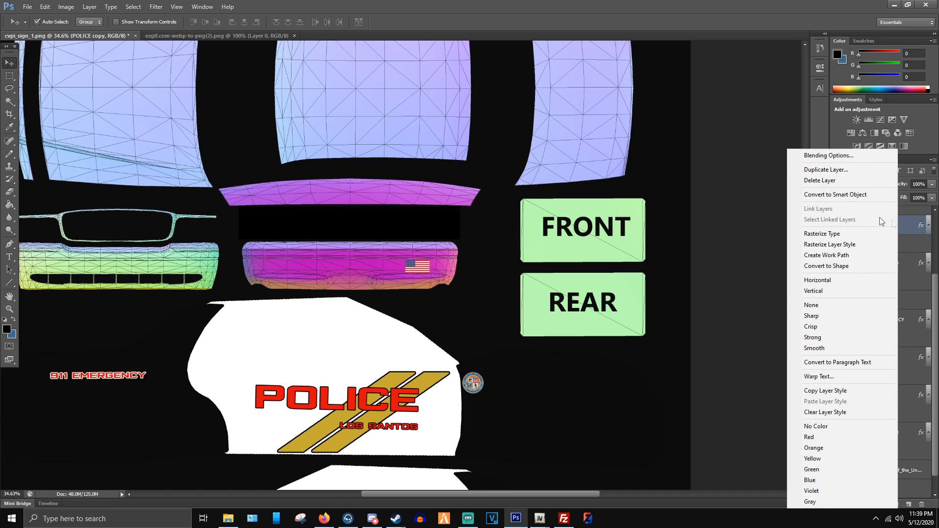
{"action": "left_click", "coordinate": [827, 169]}
{"action": "key", "text": "Return"}
{"action": "left_click_drag", "start_coordinate": [362, 233], "coordinate": [352, 177]}
{"action": "scroll", "coordinate": [352, 177], "scroll_direction": "up", "scroll_amount": 4}
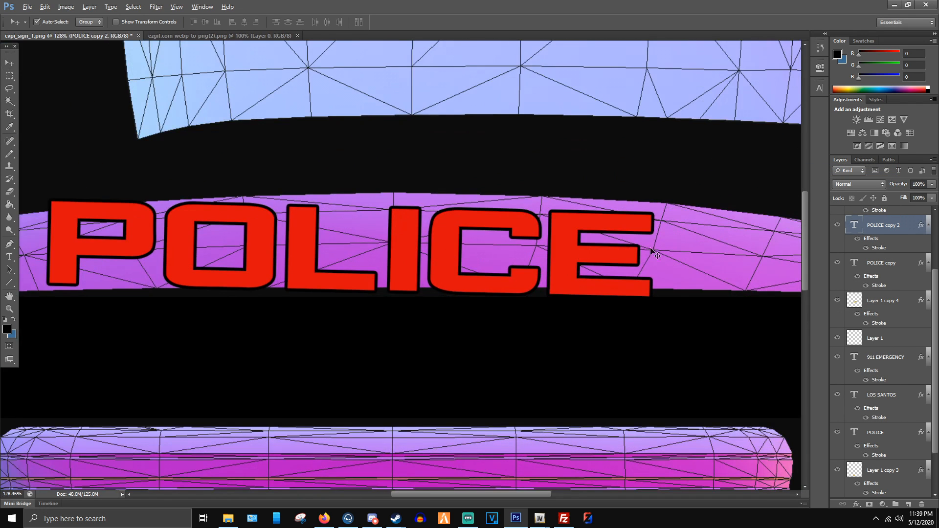
- Rotate the duplicated POLICE text by about -1.2° so it sits level, and centre it on the curved magenta strip
{"action": "key", "text": "ctrl+t"}
{"action": "left_click_drag", "start_coordinate": [690, 255], "coordinate": [691, 248]}
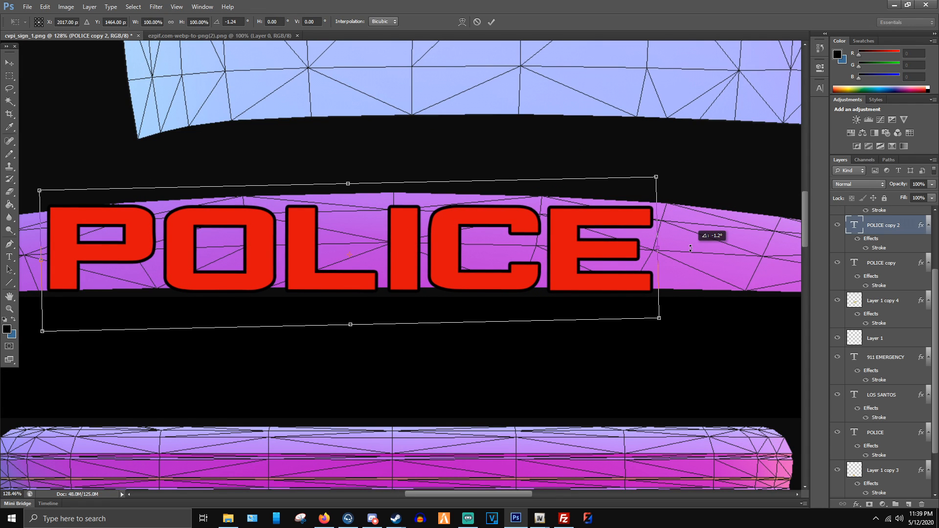
{"action": "left_click_drag", "start_coordinate": [527, 262], "coordinate": [569, 261]}
{"action": "key", "text": "Return"}
- Warp the duplicated POLICE text with the Arc style at a bend of about 9.8% to follow the strip's curve
{"action": "key", "text": "ctrl+t"}
{"action": "scroll", "coordinate": [445, 254], "scroll_direction": "down", "scroll_amount": 5}
{"action": "scroll", "coordinate": [418, 183], "scroll_direction": "up", "scroll_amount": 3}
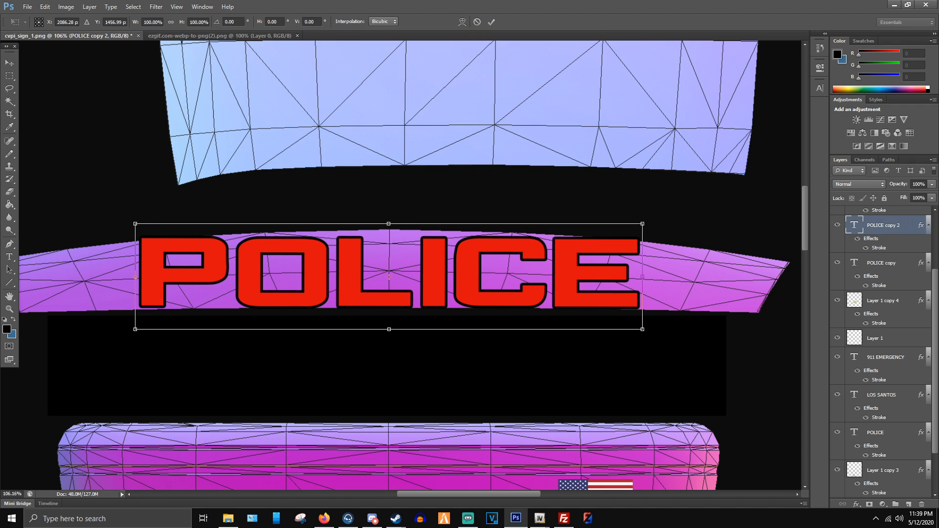
{"action": "left_click", "coordinate": [462, 21]}
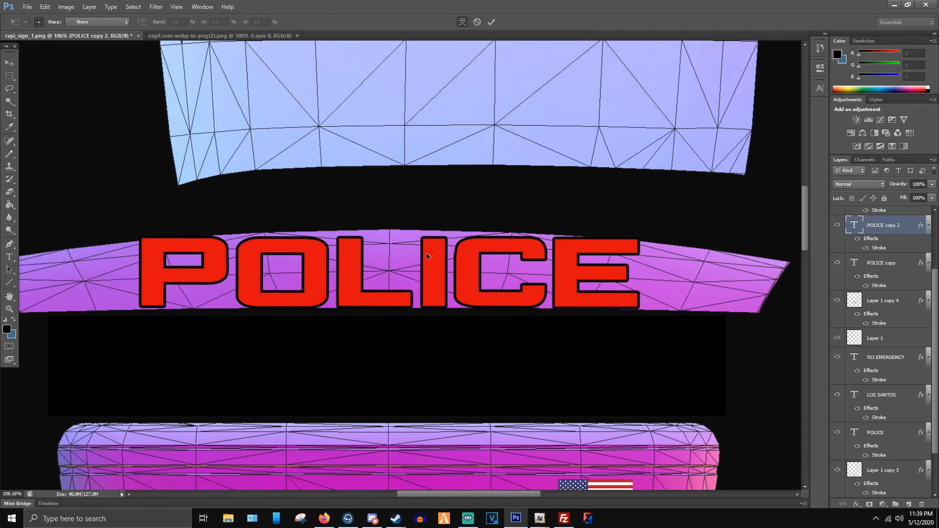
{"action": "left_click", "coordinate": [97, 21]}
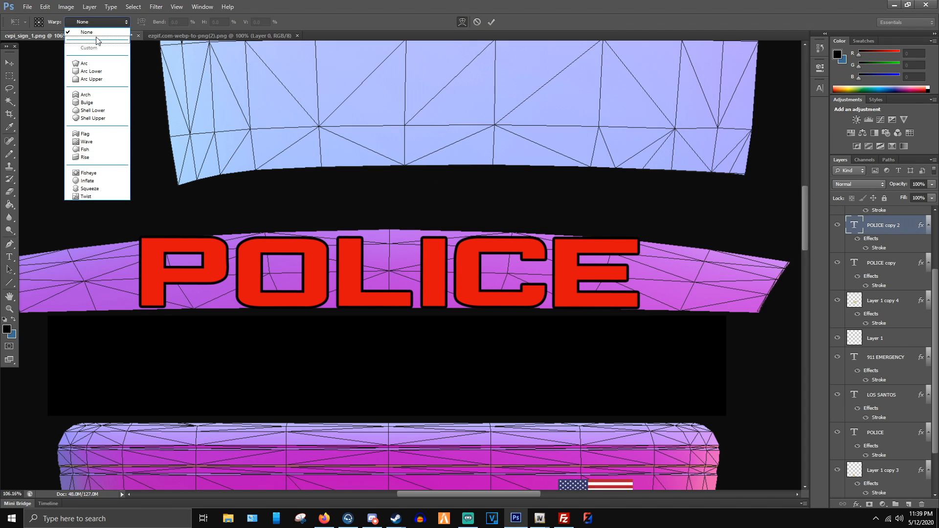
{"action": "left_click", "coordinate": [90, 63]}
{"action": "left_click_drag", "start_coordinate": [391, 162], "coordinate": [377, 212]}
{"action": "left_click", "coordinate": [14, 64]}
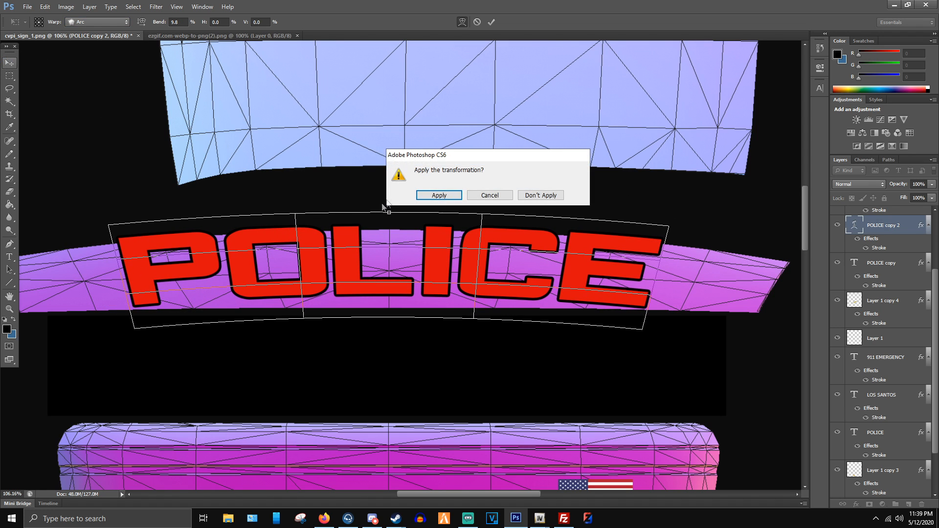
{"action": "left_click", "coordinate": [432, 196]}
- Scale down the arched POLICE text and recentre it so that it fits within the magenta strip
{"action": "key", "text": "ctrl+t"}
{"action": "left_click_drag", "start_coordinate": [670, 215], "coordinate": [584, 245]}
{"action": "left_click_drag", "start_coordinate": [533, 269], "coordinate": [576, 263]}
{"action": "key", "text": "Return"}
{"action": "scroll", "coordinate": [426, 261], "scroll_direction": "down", "scroll_amount": 4}
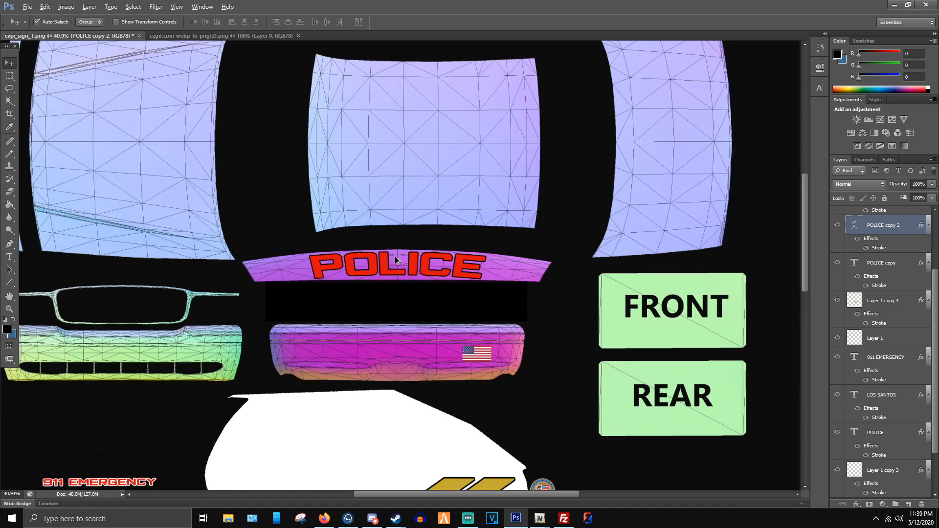
- Change the stroke colour of the arched POLICE text to white in its layer style
{"action": "scroll", "coordinate": [388, 265], "scroll_direction": "up", "scroll_amount": 1}
{"action": "scroll", "coordinate": [388, 265], "scroll_direction": "up", "scroll_amount": 2}
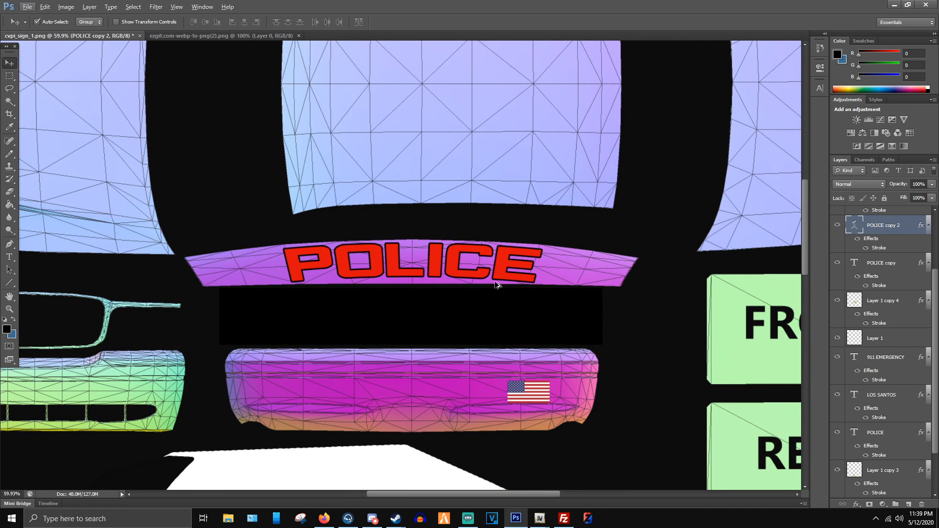
{"action": "scroll", "coordinate": [859, 423], "scroll_direction": "down", "scroll_amount": 2}
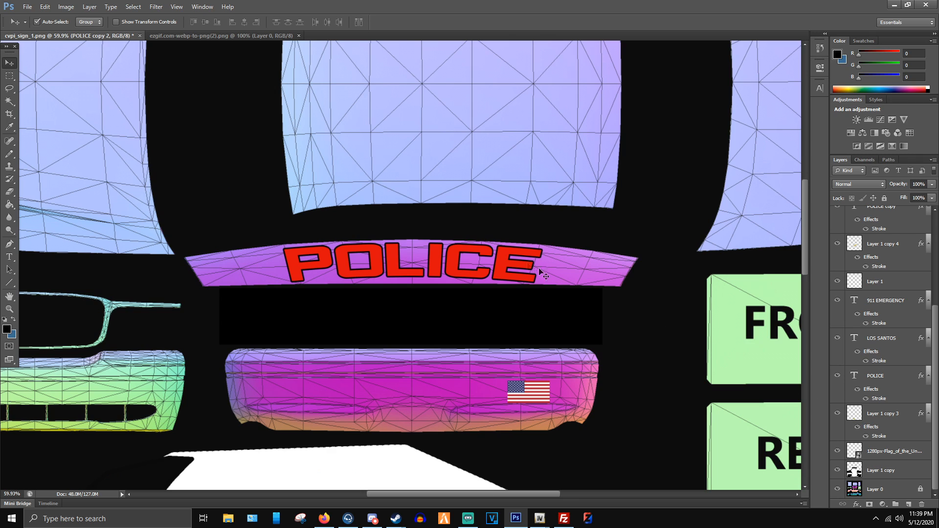
{"action": "scroll", "coordinate": [386, 224], "scroll_direction": "down", "scroll_amount": 1}
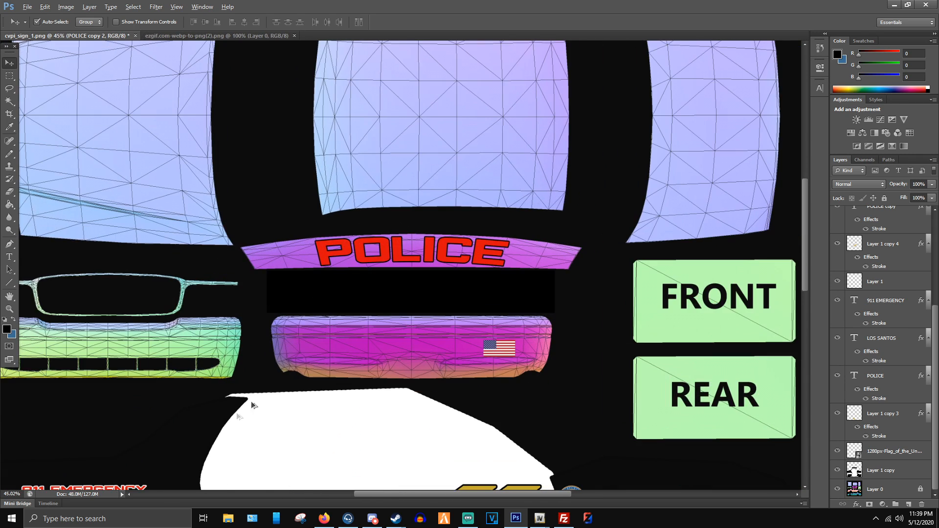
{"action": "scroll", "coordinate": [333, 400], "scroll_direction": "down", "scroll_amount": 1}
{"action": "scroll", "coordinate": [403, 281], "scroll_direction": "up", "scroll_amount": 3}
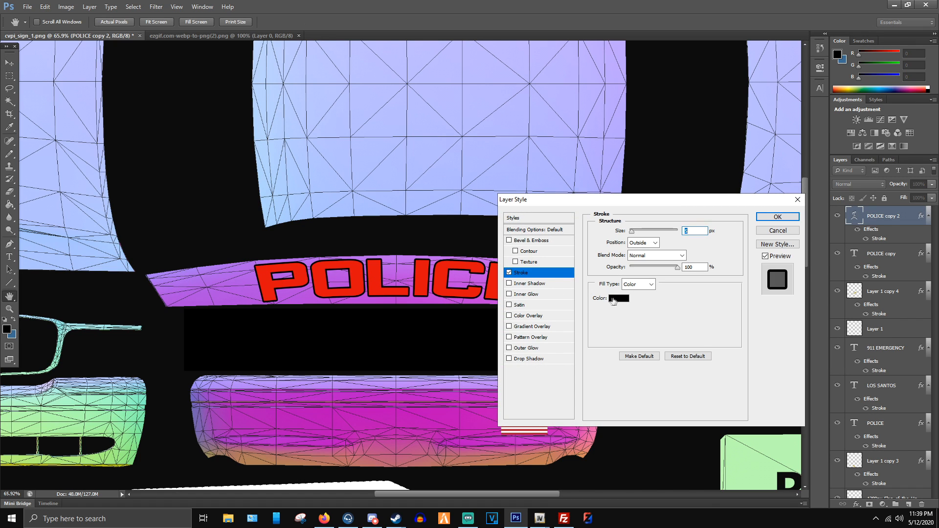
{"action": "left_click", "coordinate": [614, 302]}
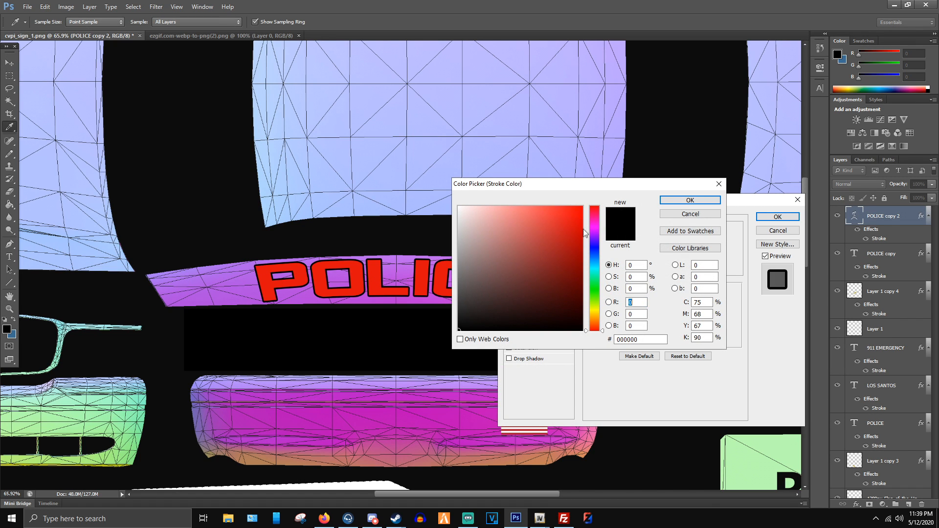
{"action": "left_click", "coordinate": [696, 214]}
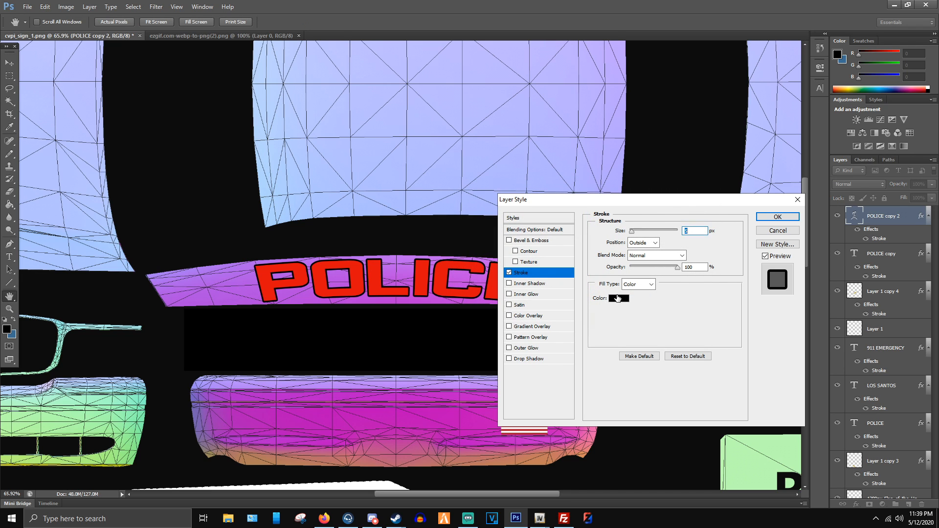
{"action": "left_click", "coordinate": [618, 298]}
{"action": "left_click", "coordinate": [491, 245]}
{"action": "left_click_drag", "start_coordinate": [528, 241], "coordinate": [459, 206]}
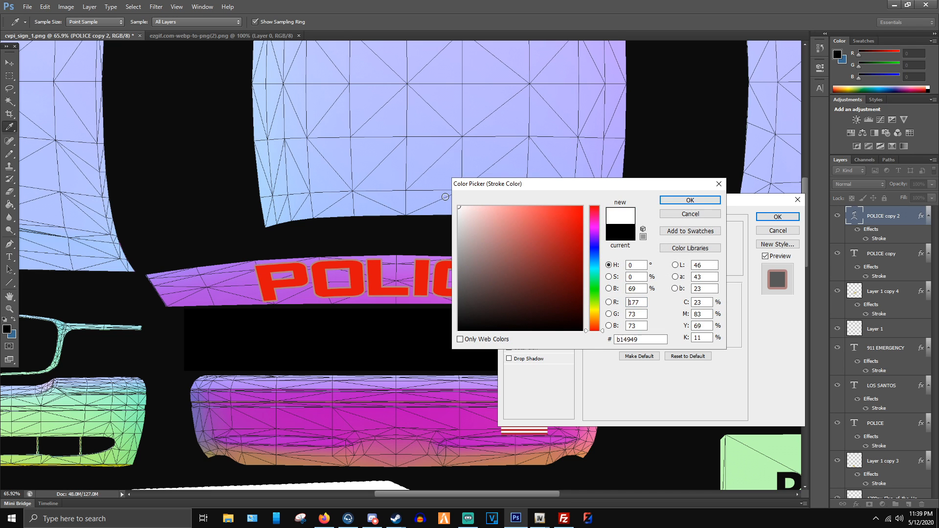
{"action": "left_click", "coordinate": [695, 200]}
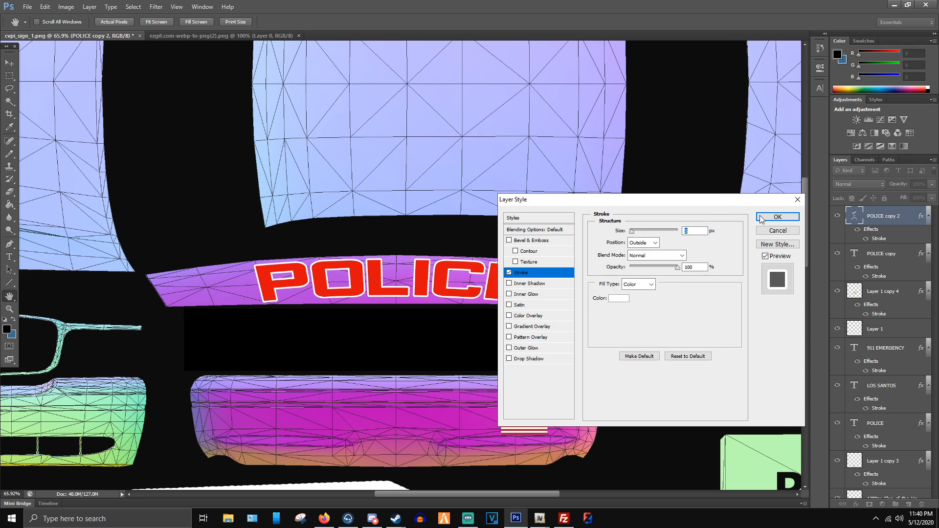
{"action": "left_click", "coordinate": [777, 217]}
- Fill a rectangular selection around the roof panel with white on the Layer 1 copy layer
{"action": "left_click", "coordinate": [9, 76]}
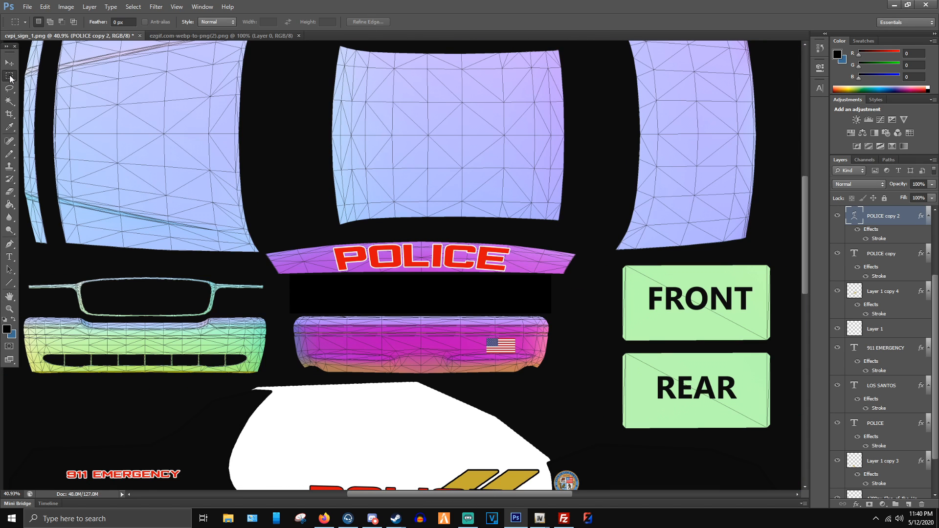
{"action": "scroll", "coordinate": [887, 389], "scroll_direction": "down", "scroll_amount": 2}
{"action": "left_click", "coordinate": [851, 467]}
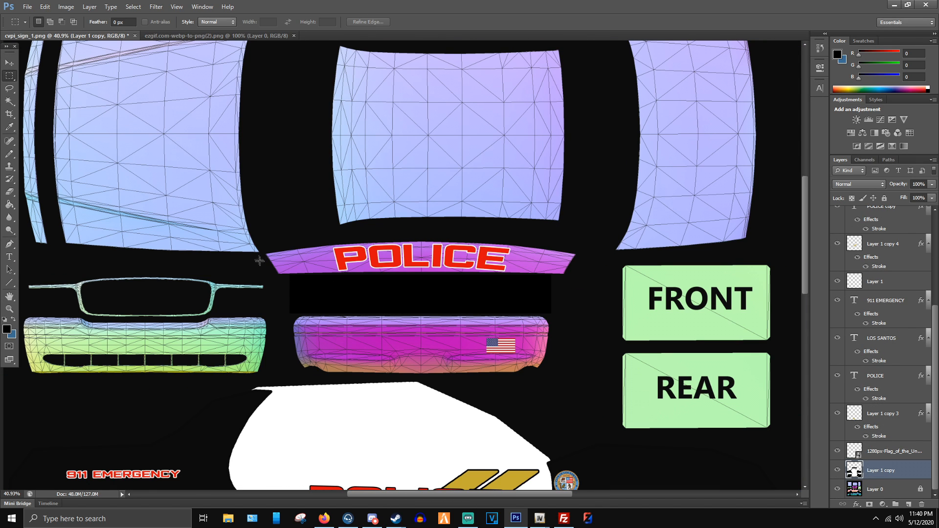
{"action": "scroll", "coordinate": [262, 241], "scroll_direction": "down", "scroll_amount": 2}
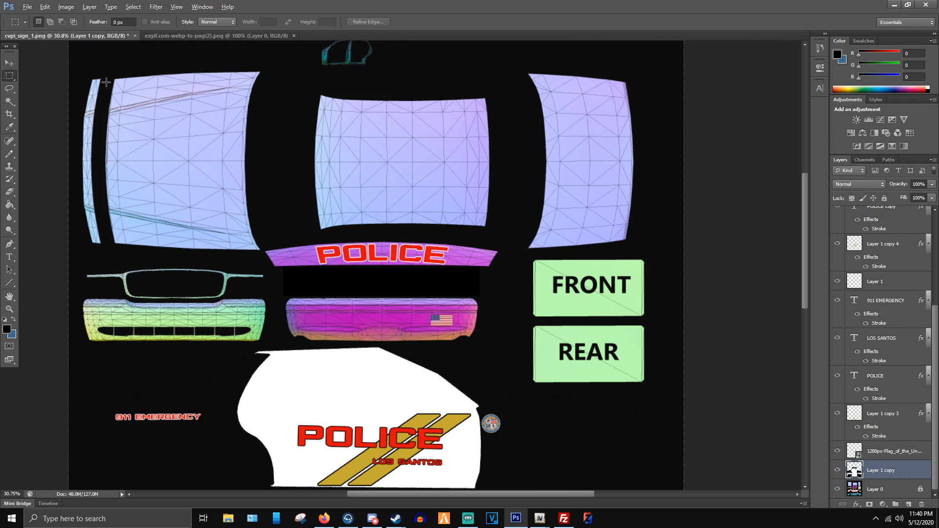
{"action": "mouse_move", "coordinate": [294, 80]}
{"action": "left_mouse_down"}
{"action": "mouse_move", "coordinate": [310, 245]}
{"action": "mouse_move", "coordinate": [520, 237]}
{"action": "mouse_move", "coordinate": [510, 238]}
{"action": "left_mouse_up"}
{"action": "left_click", "coordinate": [7, 331]}
{"action": "left_click_drag", "start_coordinate": [485, 287], "coordinate": [449, 209]}
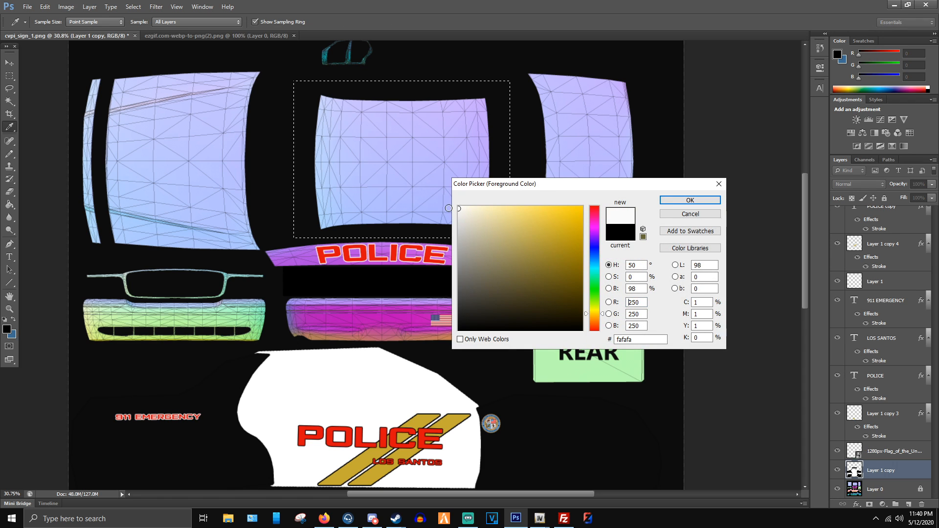
{"action": "left_click", "coordinate": [668, 201]}
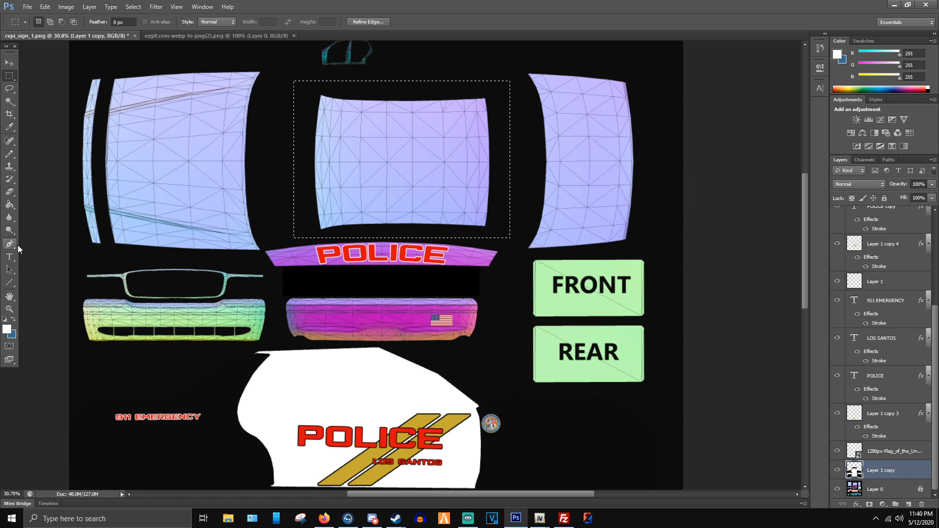
{"action": "key", "text": "g"}
{"action": "left_click", "coordinate": [345, 188]}
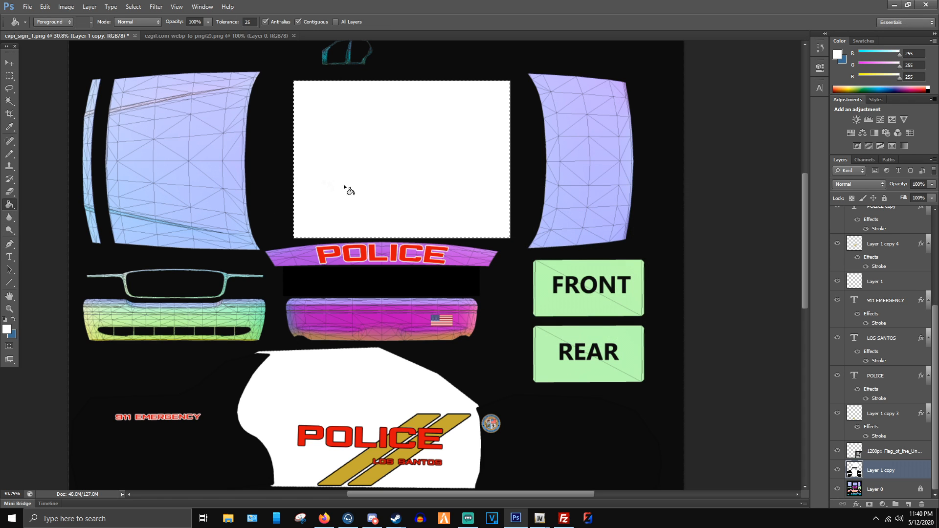
- Select the hood, front bumper, rear bumper and trunk panels together using combined rectangular selections
{"action": "left_click", "coordinate": [9, 76]}
{"action": "left_click", "coordinate": [94, 89]}
{"action": "left_click_drag", "start_coordinate": [74, 71], "coordinate": [263, 252]}
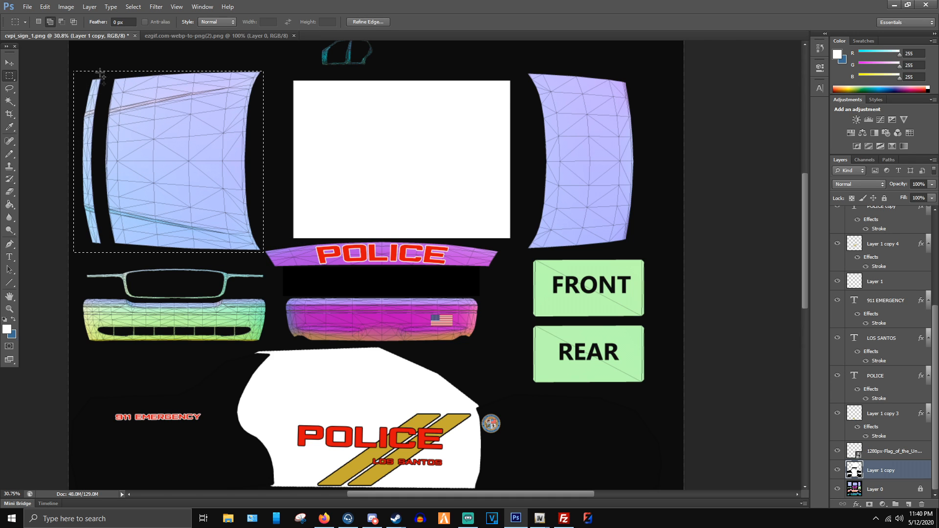
{"action": "left_click_drag", "start_coordinate": [79, 260], "coordinate": [267, 346]}
{"action": "left_click_drag", "start_coordinate": [264, 242], "coordinate": [511, 343]}
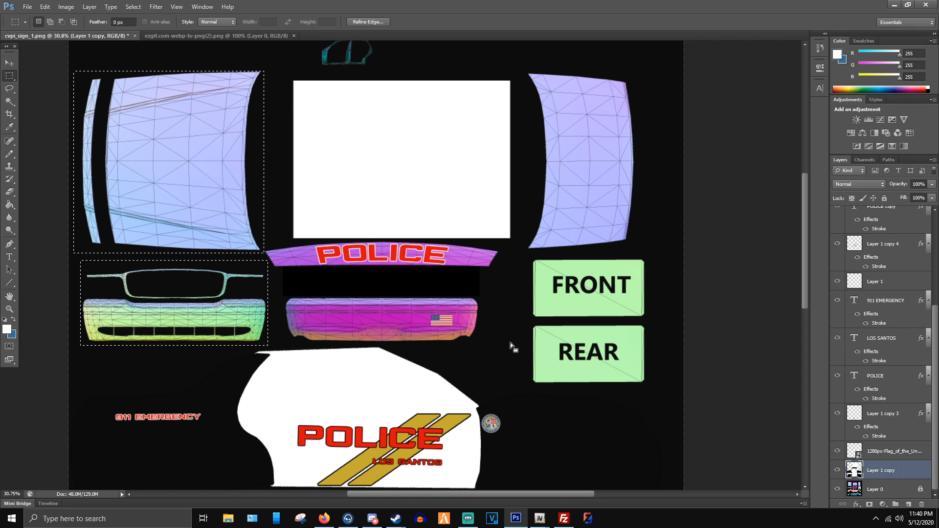
{"action": "left_click_drag", "start_coordinate": [521, 252], "coordinate": [635, 74]}
- Extend the selection to cover the curved POLICE strip's upper edge and add the small door frame above the roof
{"action": "scroll", "coordinate": [345, 245], "scroll_direction": "up", "scroll_amount": 13}
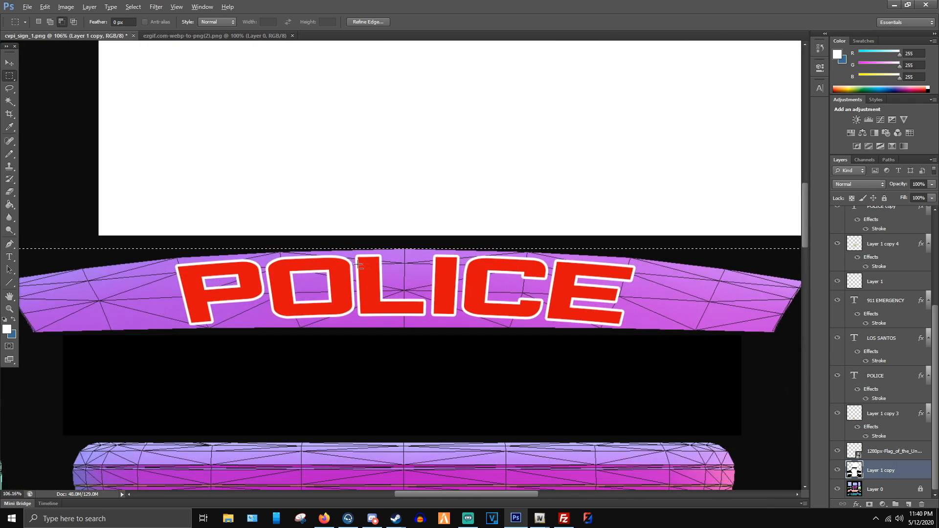
{"action": "scroll", "coordinate": [265, 276], "scroll_direction": "down", "scroll_amount": 3}
{"action": "left_click_drag", "start_coordinate": [186, 299], "coordinate": [575, 256]}
{"action": "scroll", "coordinate": [455, 323], "scroll_direction": "down", "scroll_amount": 12}
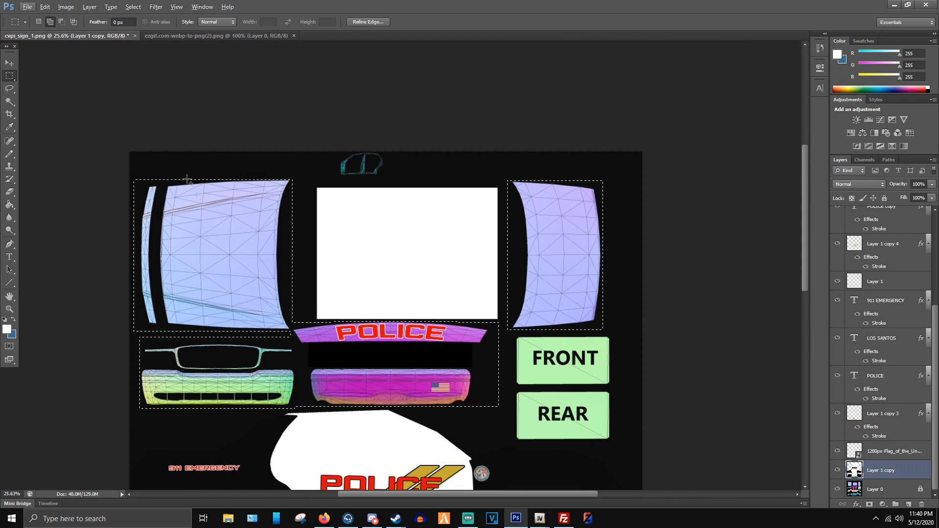
{"action": "scroll", "coordinate": [316, 205], "scroll_direction": "up", "scroll_amount": 13}
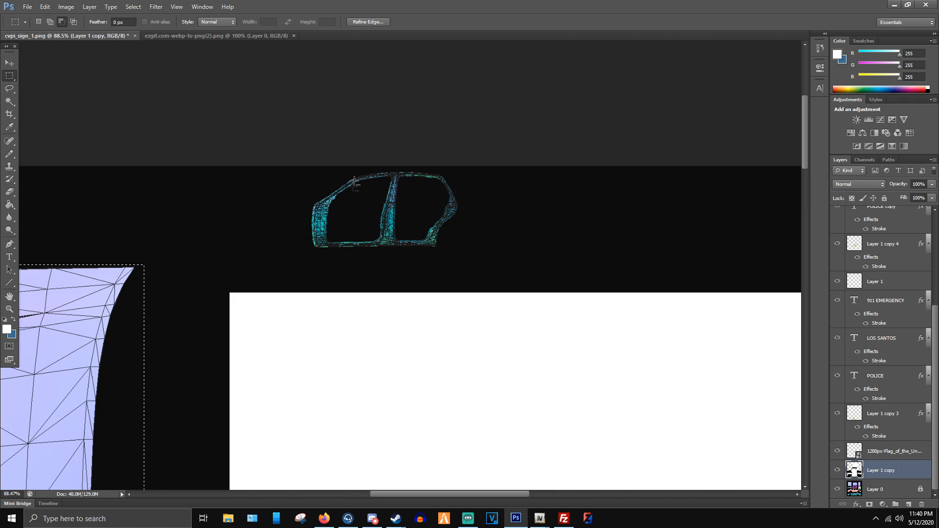
{"action": "left_click_drag", "start_coordinate": [304, 259], "coordinate": [469, 168]}
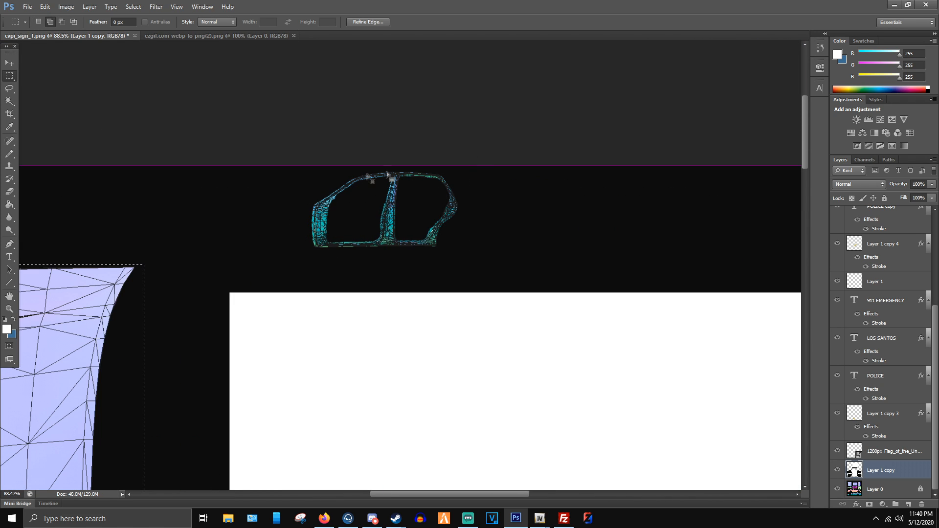
{"action": "scroll", "coordinate": [316, 166], "scroll_direction": "down", "scroll_amount": 3}
{"action": "scroll", "coordinate": [322, 151], "scroll_direction": "down", "scroll_amount": 4}
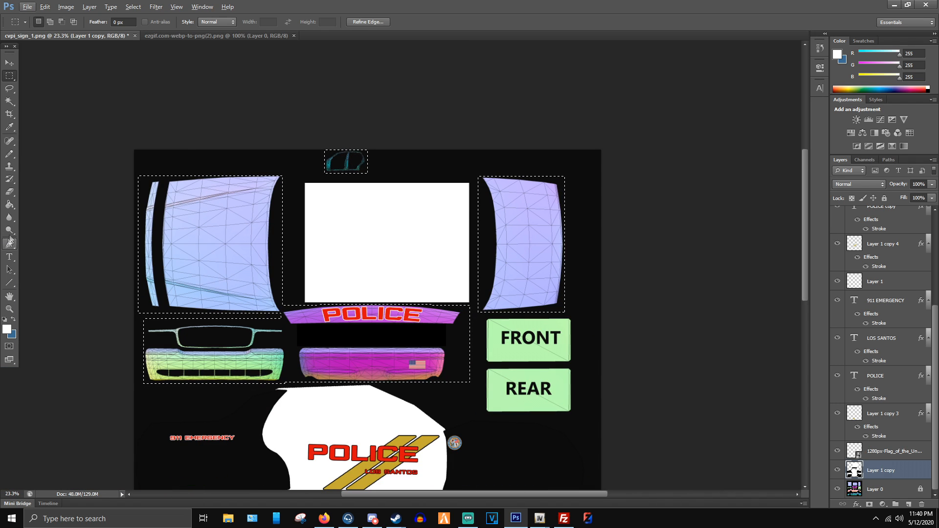
{"action": "scroll", "coordinate": [509, 290], "scroll_direction": "down", "scroll_amount": 1}
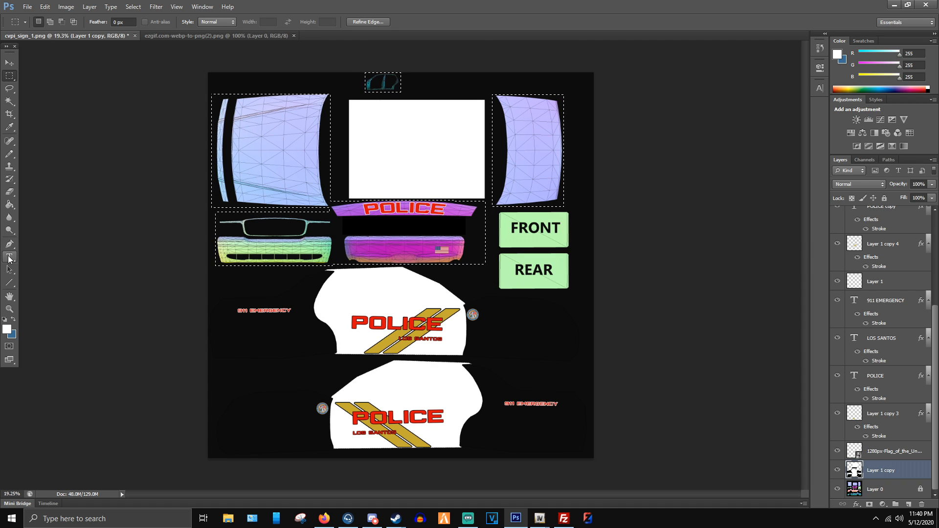
- Fill all the selected panels with pure black and clear the selection
{"action": "left_click", "coordinate": [9, 205]}
{"action": "left_click", "coordinate": [10, 330]}
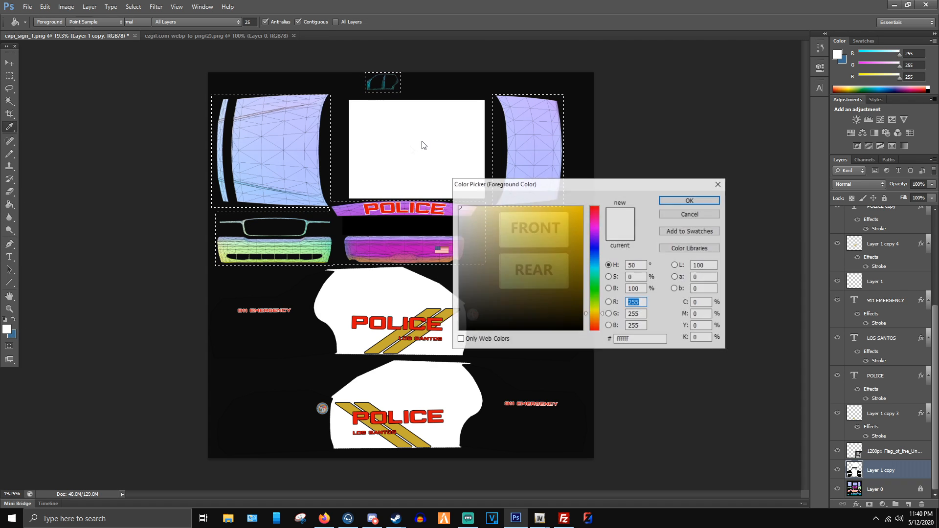
{"action": "left_click_drag", "start_coordinate": [501, 224], "coordinate": [441, 333]}
{"action": "left_click", "coordinate": [690, 200]}
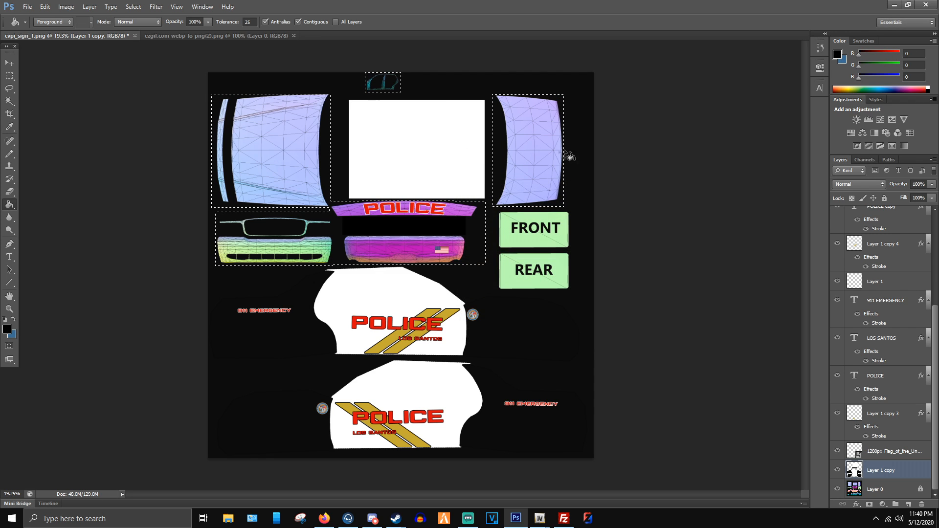
{"action": "left_click", "coordinate": [556, 151]}
{"action": "key", "text": "m"}
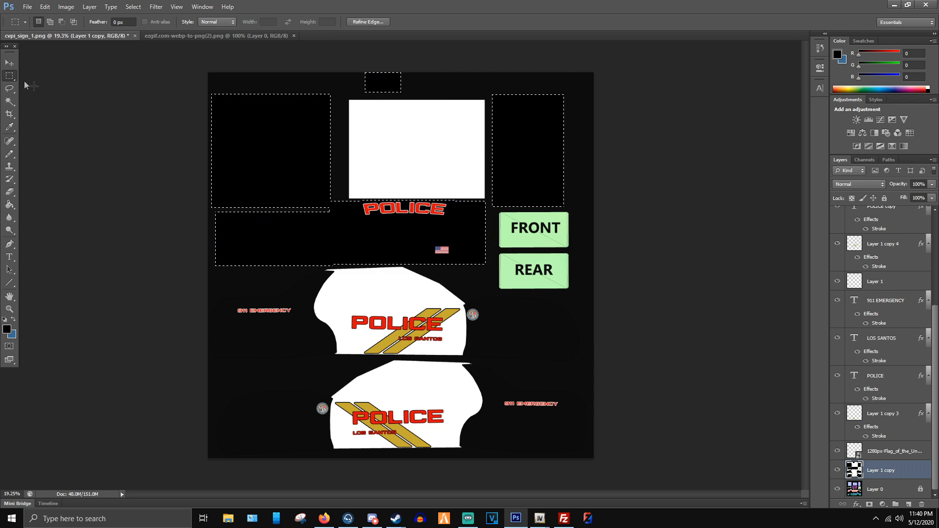
{"action": "scroll", "coordinate": [382, 203], "scroll_direction": "up", "scroll_amount": 6}
{"action": "scroll", "coordinate": [454, 230], "scroll_direction": "down", "scroll_amount": 4}
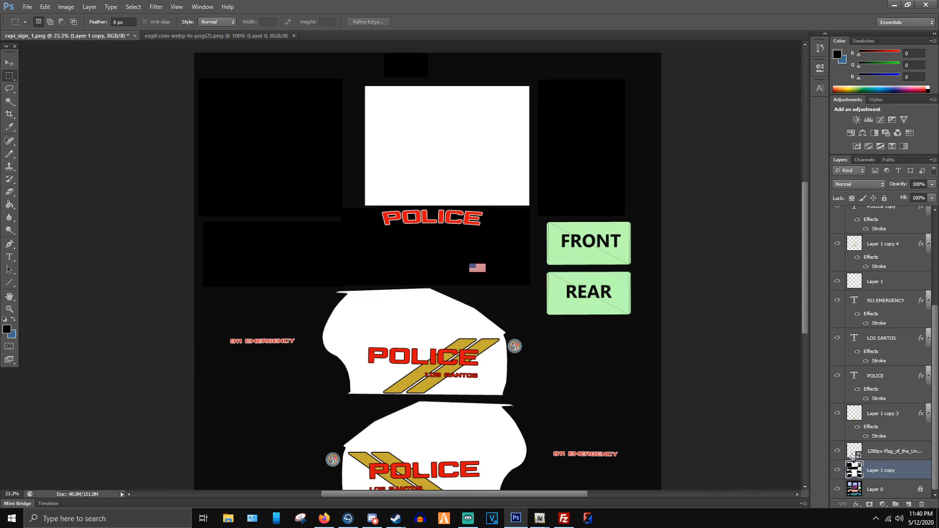
- Hide the Layer 1 copy layer and add the text 509 on the roof panel
{"action": "left_click", "coordinate": [838, 470]}
{"action": "scroll", "coordinate": [289, 136], "scroll_direction": "up", "scroll_amount": 2}
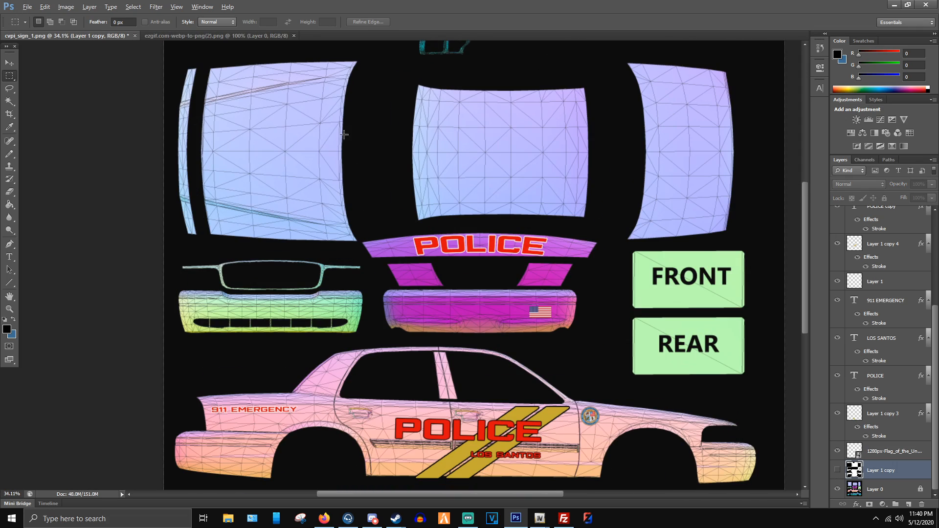
{"action": "scroll", "coordinate": [293, 184], "scroll_direction": "up", "scroll_amount": 5}
{"action": "scroll", "coordinate": [148, 247], "scroll_direction": "down", "scroll_amount": 2}
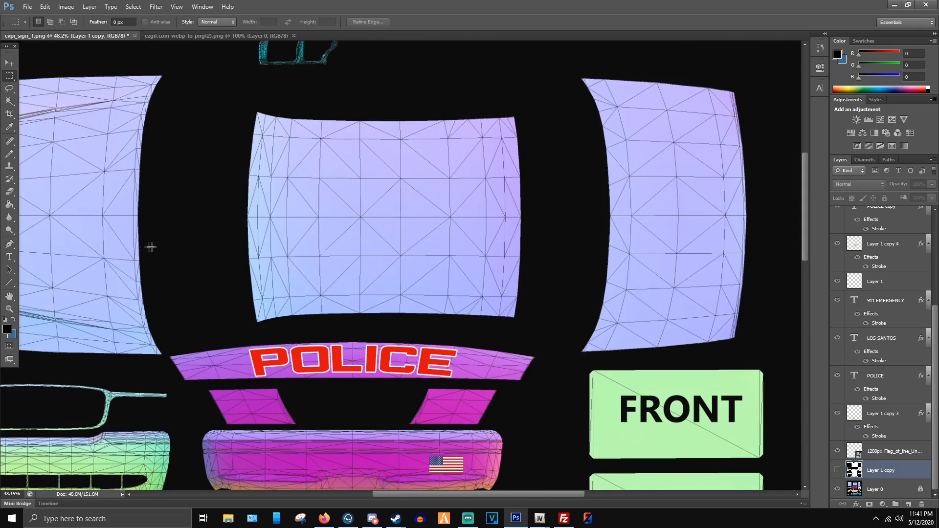
{"action": "scroll", "coordinate": [148, 247], "scroll_direction": "down", "scroll_amount": 1}
{"action": "left_click", "coordinate": [10, 63]}
{"action": "scroll", "coordinate": [373, 153], "scroll_direction": "down", "scroll_amount": 3}
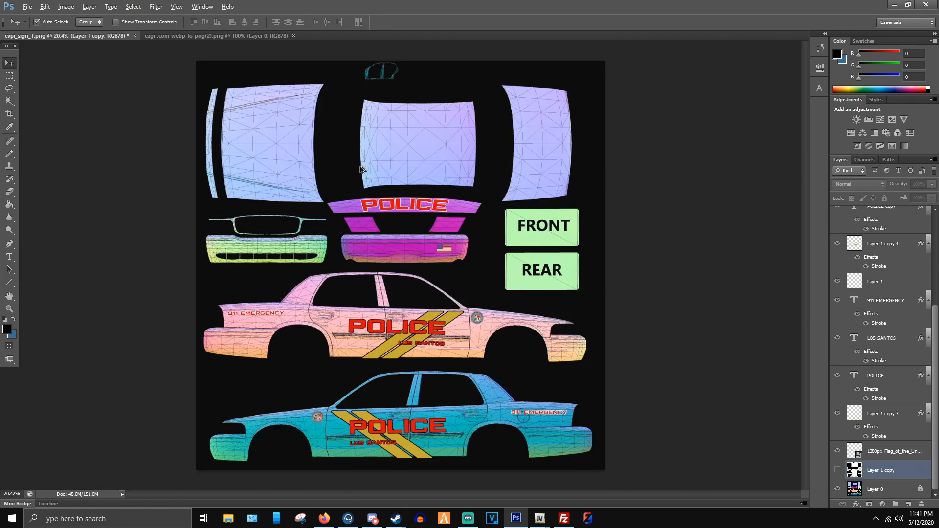
{"action": "scroll", "coordinate": [174, 222], "scroll_direction": "up", "scroll_amount": 4}
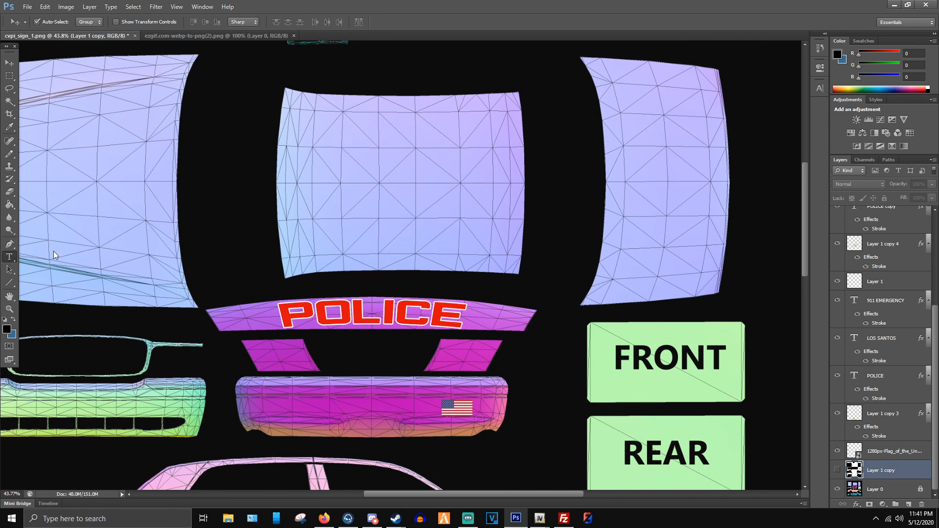
{"action": "left_click", "coordinate": [375, 220]}
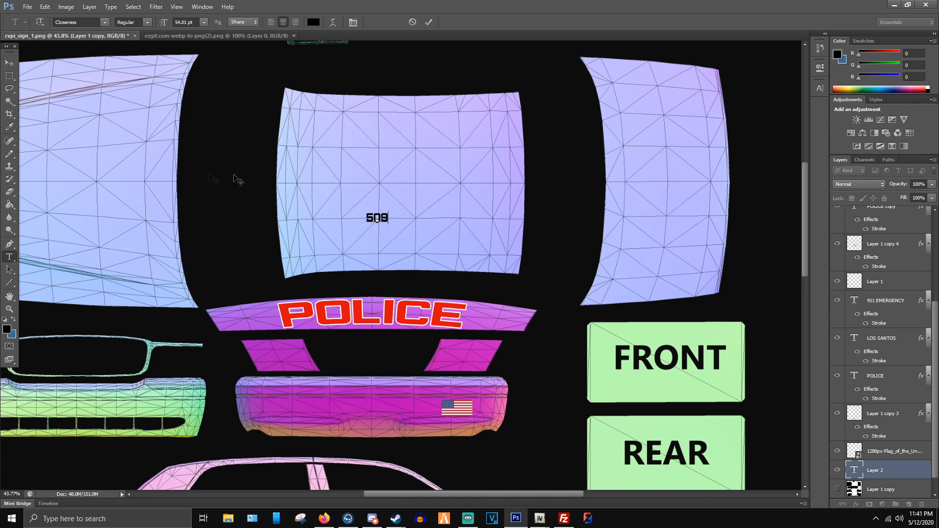
{"action": "left_click", "coordinate": [11, 64]}
- Rotate the 509 text 90° counterclockwise on the roof panel
{"action": "key", "text": "ctrl+t"}
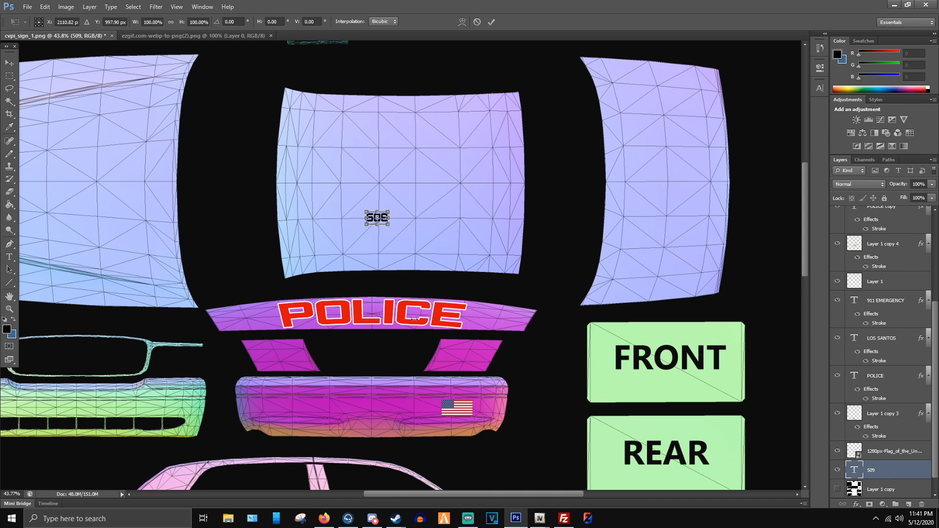
{"action": "right_click", "coordinate": [367, 212]}
{"action": "left_click", "coordinate": [424, 348]}
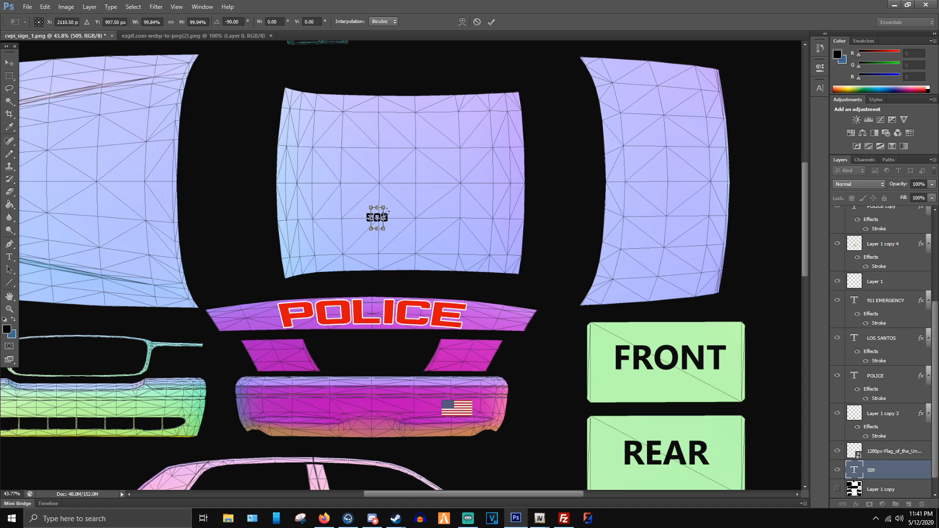
{"action": "right_click", "coordinate": [380, 216]}
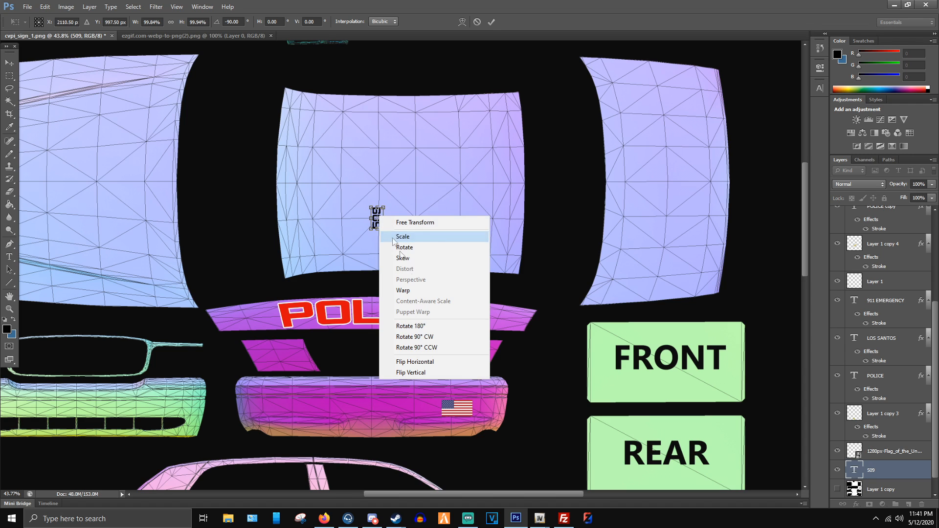
{"action": "left_click", "coordinate": [378, 209]}
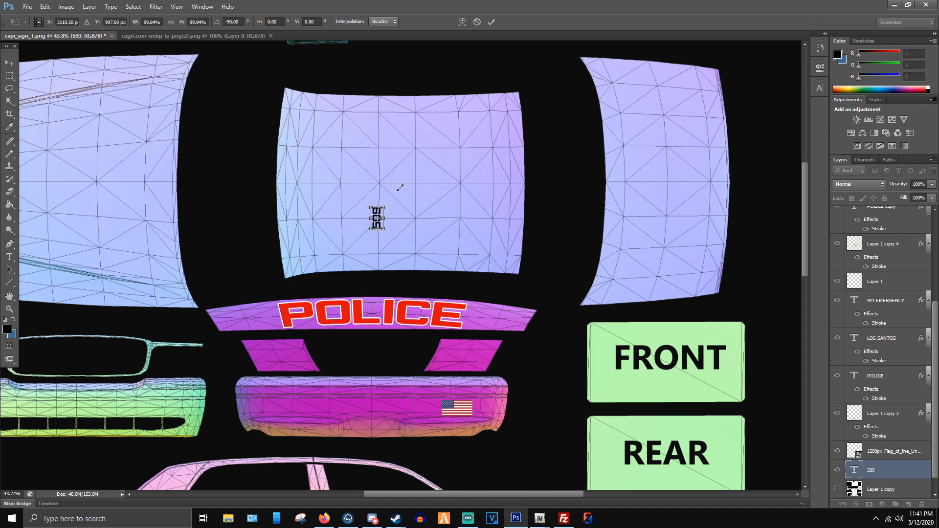
- Enlarge the rotated 509 to about 626% width and 805% height, centred vertically on the roof's trunk-side half
{"action": "left_click_drag", "start_coordinate": [420, 163], "coordinate": [402, 180]}
{"action": "mouse_move", "coordinate": [446, 128]}
{"action": "left_mouse_down"}
{"action": "mouse_move", "coordinate": [502, 66]}
{"action": "mouse_move", "coordinate": [452, 113]}
{"action": "left_mouse_up"}
{"action": "mouse_move", "coordinate": [449, 172]}
{"action": "left_mouse_down"}
{"action": "mouse_move", "coordinate": [455, 178]}
{"action": "mouse_move", "coordinate": [448, 164]}
{"action": "left_mouse_up"}
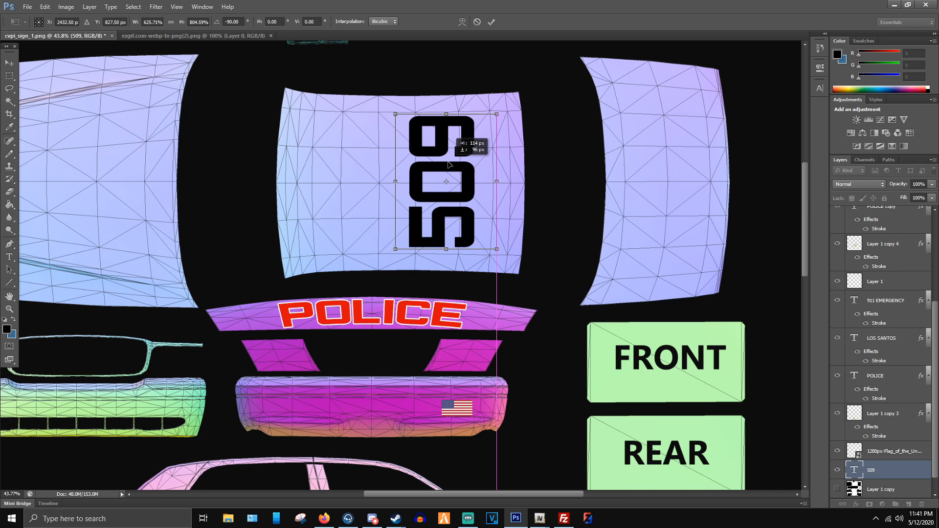
{"action": "left_click_drag", "start_coordinate": [450, 165], "coordinate": [450, 166]}
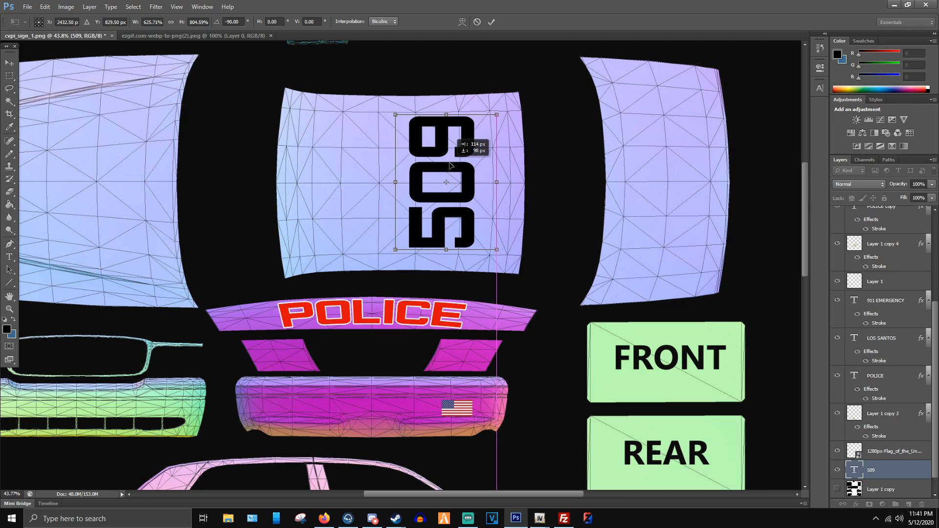
{"action": "key", "text": "Return"}
- Select the Layer 1 copy layer and make it visible again
{"action": "scroll", "coordinate": [337, 169], "scroll_direction": "down", "scroll_amount": 5}
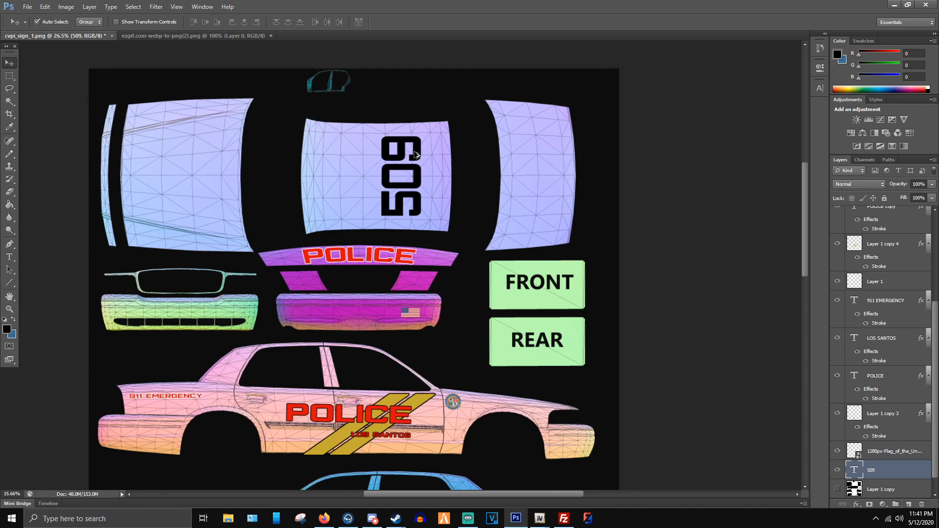
{"action": "scroll", "coordinate": [424, 154], "scroll_direction": "up", "scroll_amount": 3}
{"action": "scroll", "coordinate": [490, 245], "scroll_direction": "up", "scroll_amount": 2}
{"action": "scroll", "coordinate": [492, 228], "scroll_direction": "down", "scroll_amount": 2}
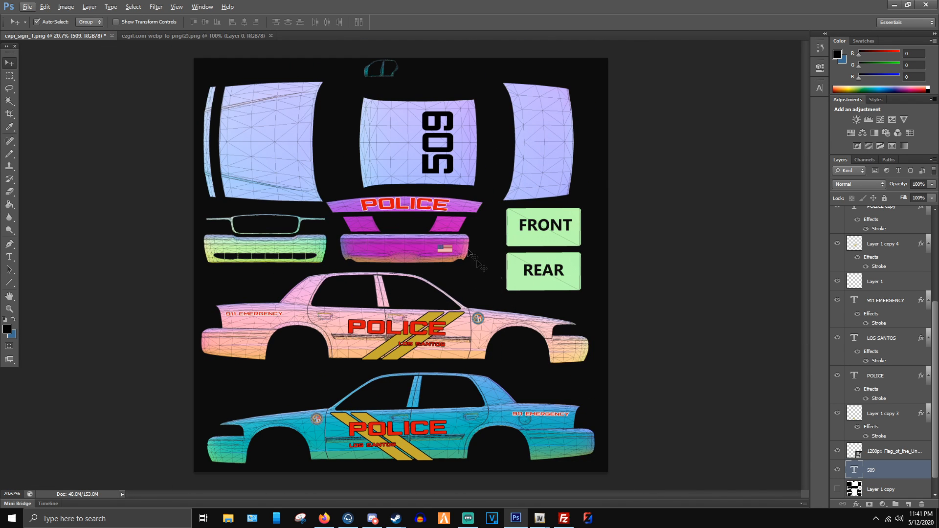
{"action": "scroll", "coordinate": [866, 440], "scroll_direction": "down", "scroll_amount": 1}
{"action": "left_click", "coordinate": [868, 471]}
{"action": "left_click", "coordinate": [838, 470]}
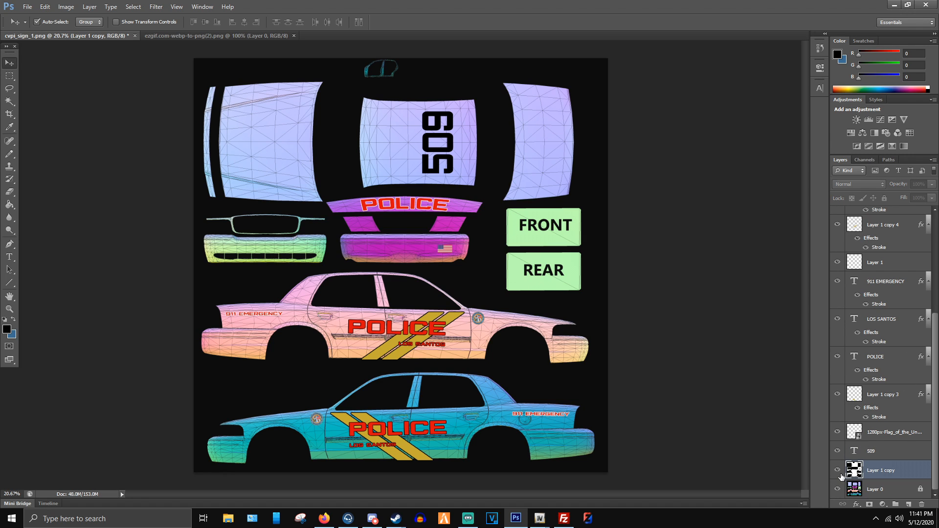
- Fill a rectangular selection around the FRONT and REAR plates with the near-black colour sampled from the background
{"action": "left_click", "coordinate": [9, 76]}
{"action": "mouse_move", "coordinate": [501, 205]}
{"action": "left_mouse_down"}
{"action": "mouse_move", "coordinate": [547, 239]}
{"action": "mouse_move", "coordinate": [586, 295]}
{"action": "left_mouse_up"}
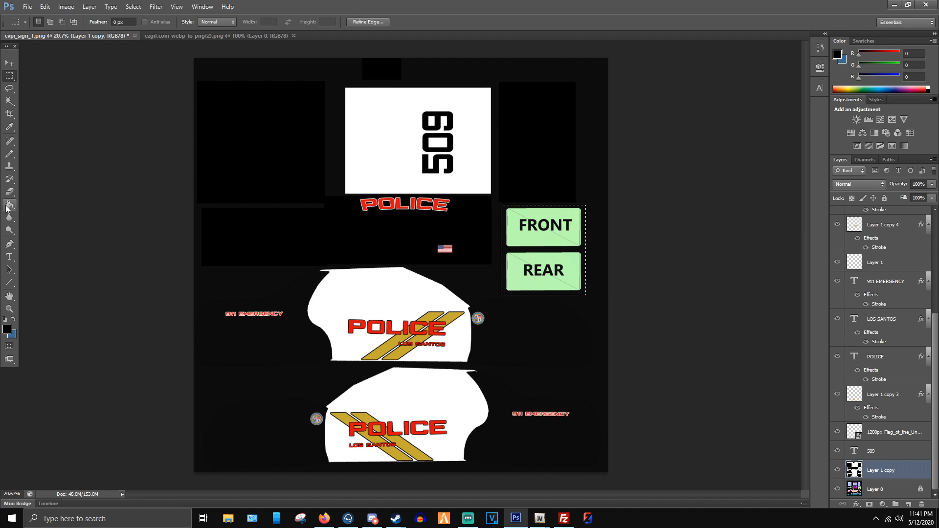
{"action": "left_click", "coordinate": [9, 205]}
{"action": "scroll", "coordinate": [353, 277], "scroll_direction": "up", "scroll_amount": 2}
{"action": "left_click", "coordinate": [291, 300], "text": "alt"}
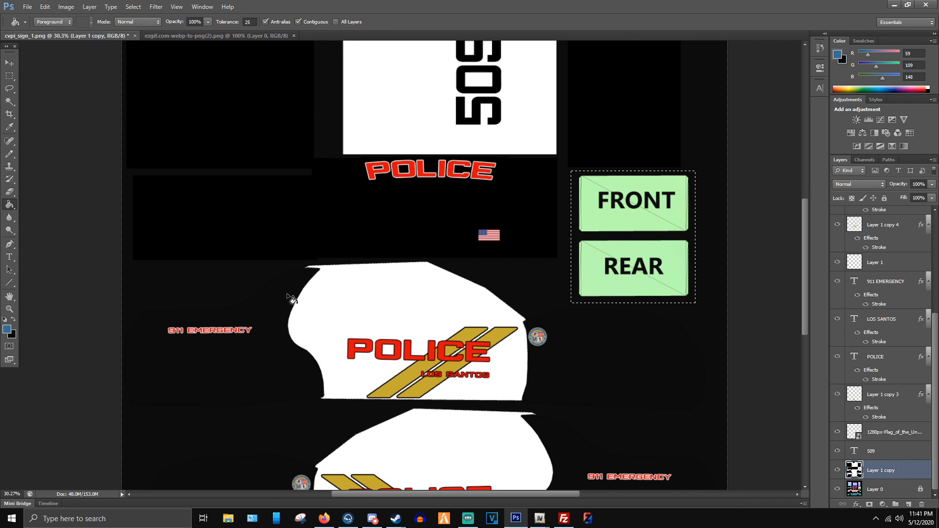
{"action": "left_click", "coordinate": [596, 275]}
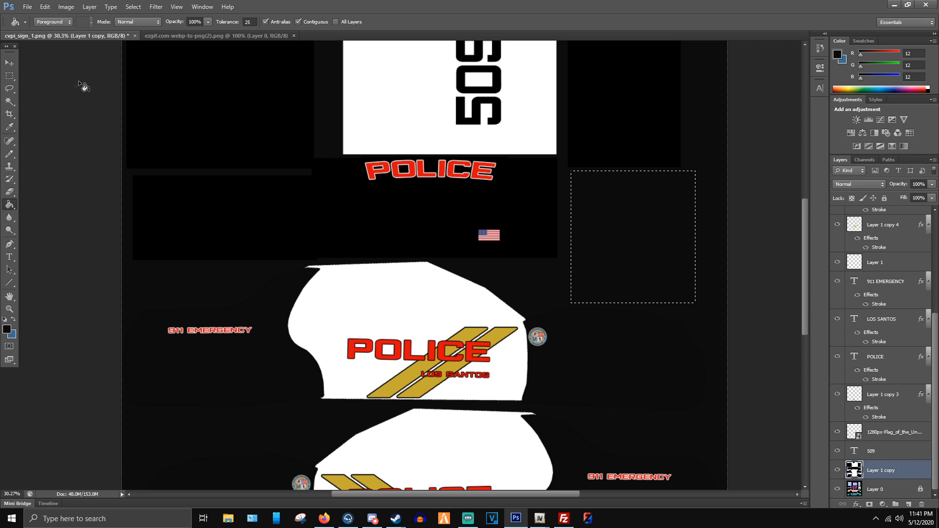
- Remove the selection and fill the remaining pure-black panels on Layer 1 copy with near-black RGB 12, 12, 12
{"action": "left_click", "coordinate": [10, 76]}
{"action": "key", "text": "ctrl+d"}
{"action": "left_click", "coordinate": [9, 204]}
{"action": "scroll", "coordinate": [325, 210], "scroll_direction": "down", "scroll_amount": 2}
{"action": "left_click", "coordinate": [557, 138]}
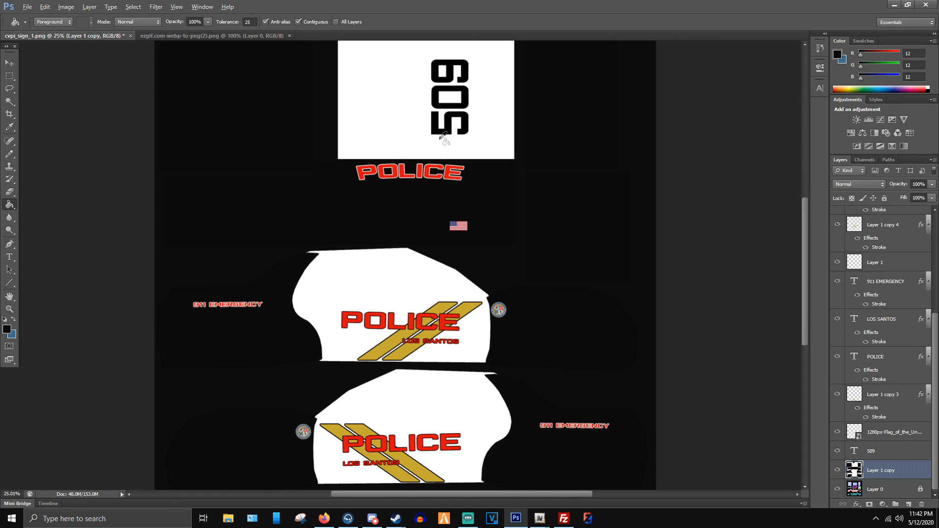
- Recolour both white side panels and the white roof panel with off-white RGB 241, 241, 241
{"action": "scroll", "coordinate": [338, 321], "scroll_direction": "up", "scroll_amount": 4}
{"action": "scroll", "coordinate": [364, 285], "scroll_direction": "up", "scroll_amount": 1}
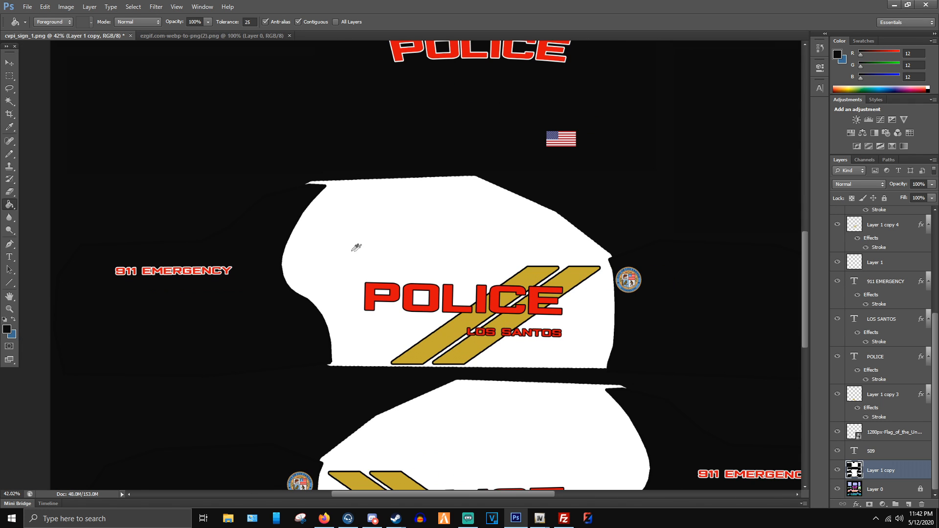
{"action": "left_click", "coordinate": [388, 237], "text": "alt"}
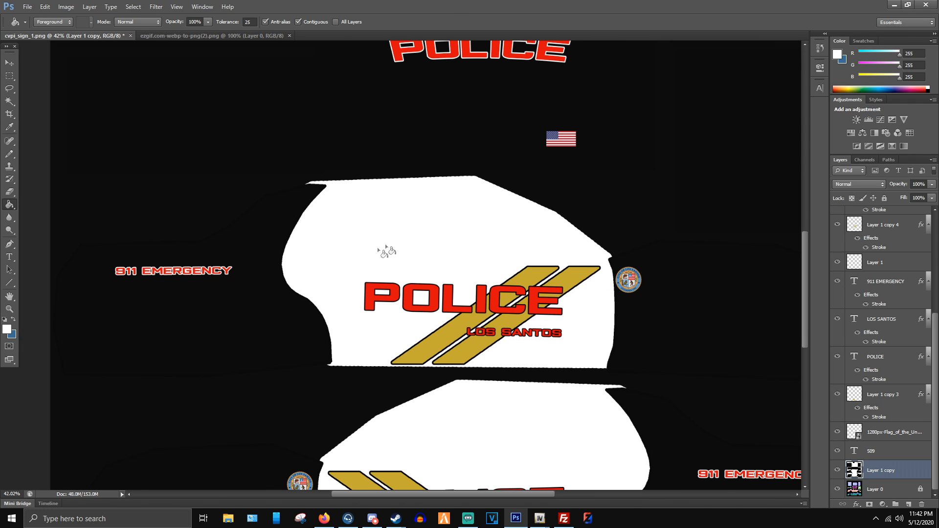
{"action": "left_click", "coordinate": [7, 329]}
{"action": "left_click", "coordinate": [457, 210]}
{"action": "left_click", "coordinate": [449, 211]}
{"action": "left_click", "coordinate": [690, 200]}
{"action": "key", "text": "g"}
{"action": "left_click", "coordinate": [432, 234]}
{"action": "scroll", "coordinate": [432, 237], "scroll_direction": "down", "scroll_amount": 1}
{"action": "left_click", "coordinate": [478, 388]}
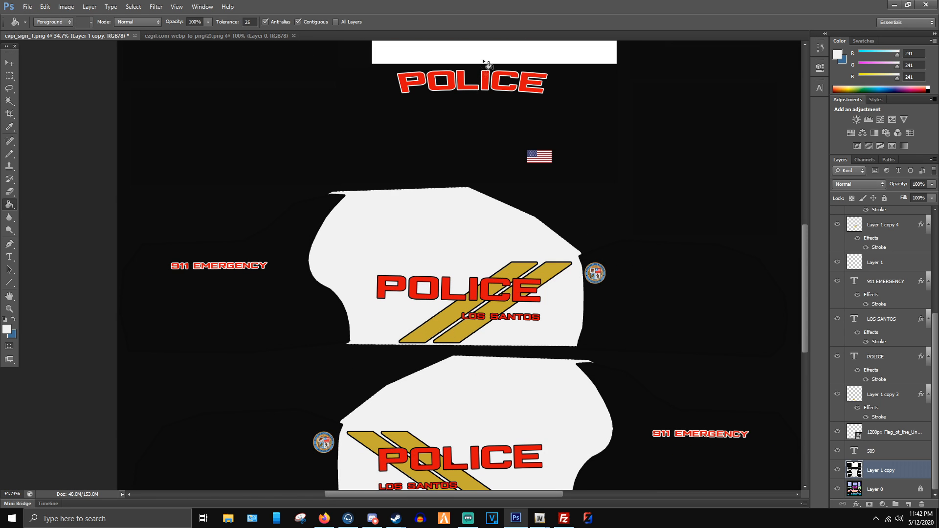
{"action": "left_click", "coordinate": [493, 54]}
- Begin saving a copy of the livery in PNG format under the name cvpi_sign_1.png
{"action": "scroll", "coordinate": [449, 261], "scroll_direction": "down", "scroll_amount": 4}
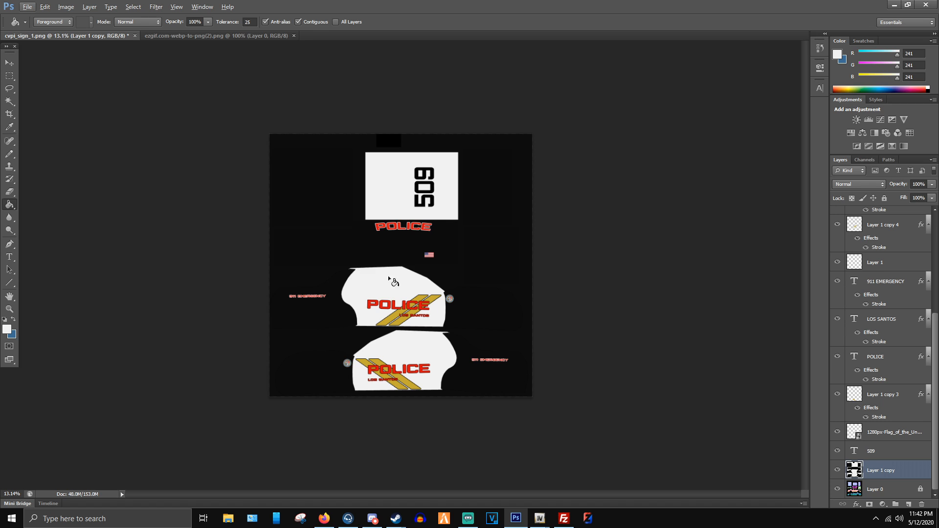
{"action": "left_click", "coordinate": [27, 7]}
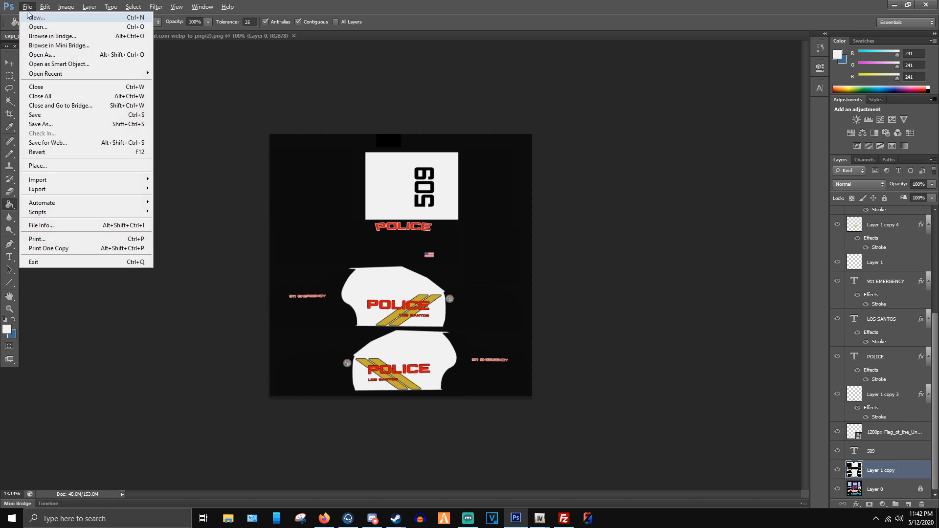
{"action": "left_click", "coordinate": [51, 125]}
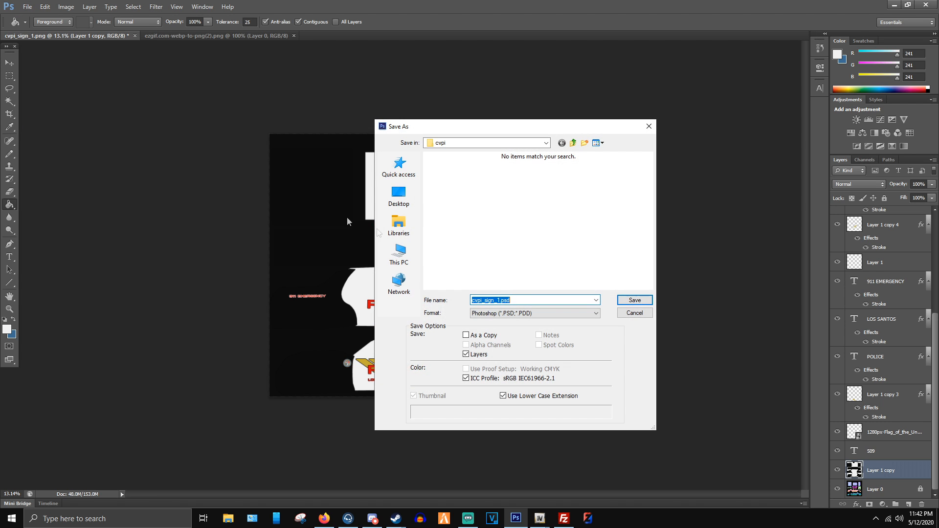
{"action": "left_click", "coordinate": [512, 313]}
{"action": "left_click", "coordinate": [512, 416]}
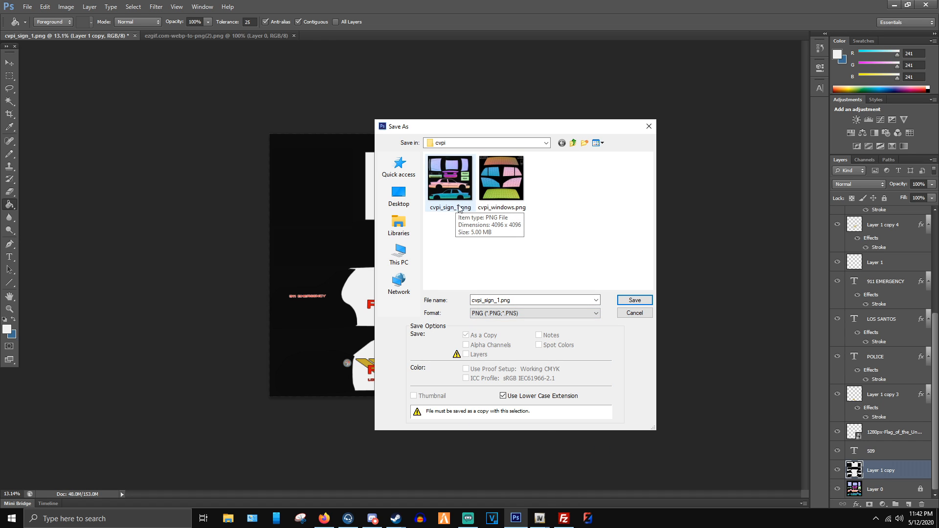
- Switch to OpenIV, open nysp1.ytd in the texture editor and search its textures for "sign"
{"action": "left_click", "coordinate": [539, 518]}
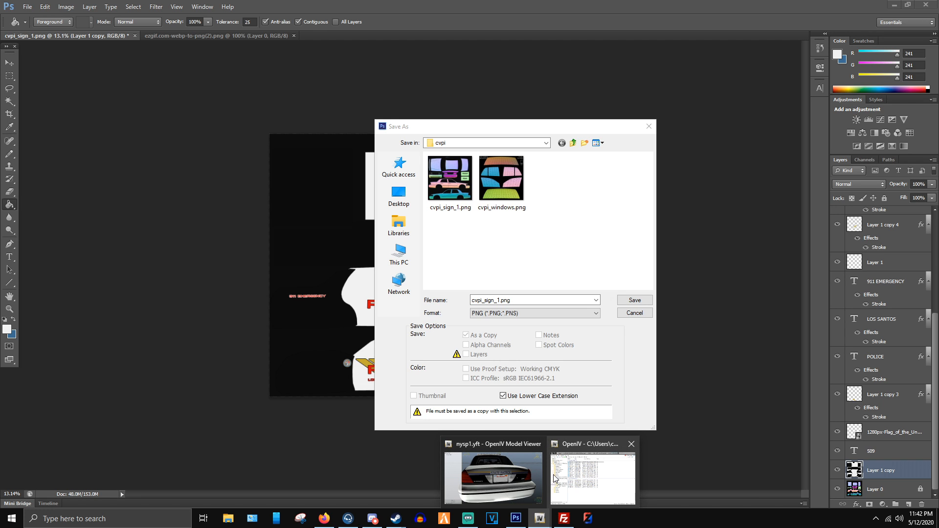
{"action": "left_click", "coordinate": [581, 478]}
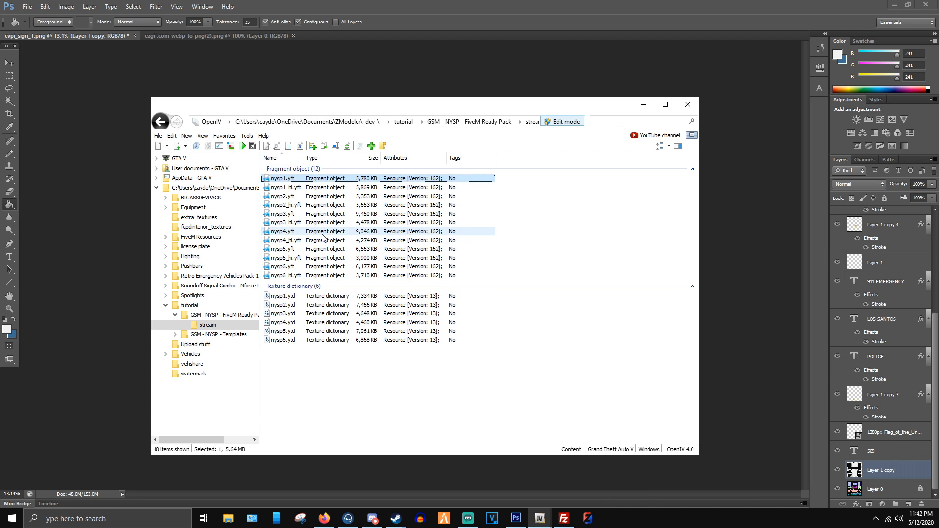
{"action": "left_click_drag", "start_coordinate": [480, 105], "coordinate": [503, 100]}
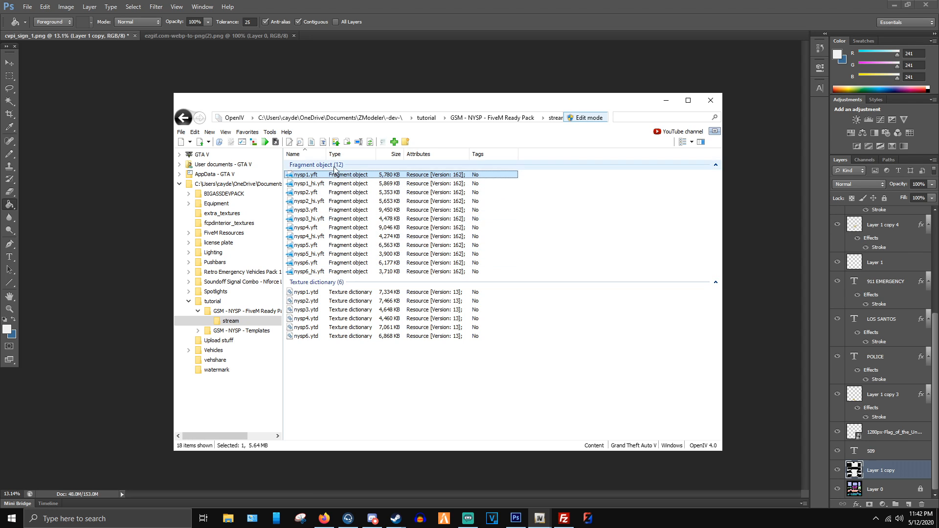
{"action": "left_click", "coordinate": [309, 293]}
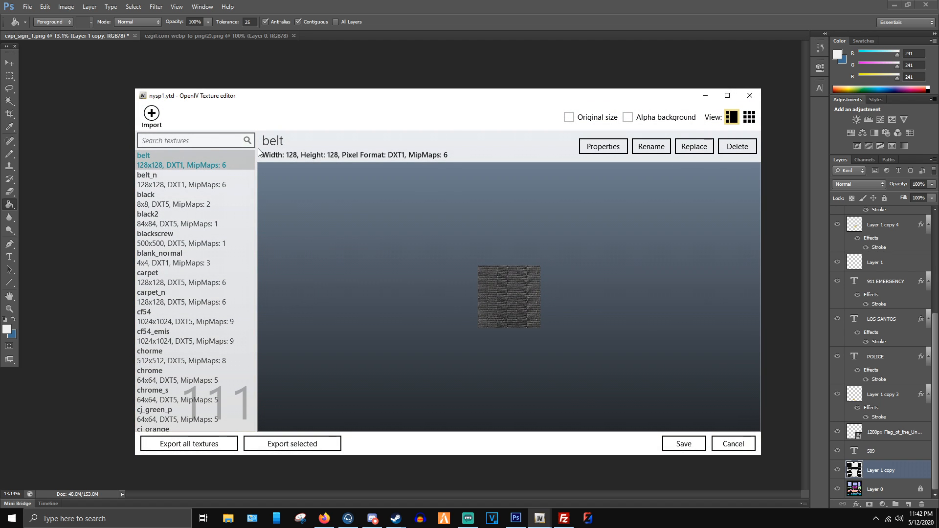
{"action": "type", "text": "sign"}
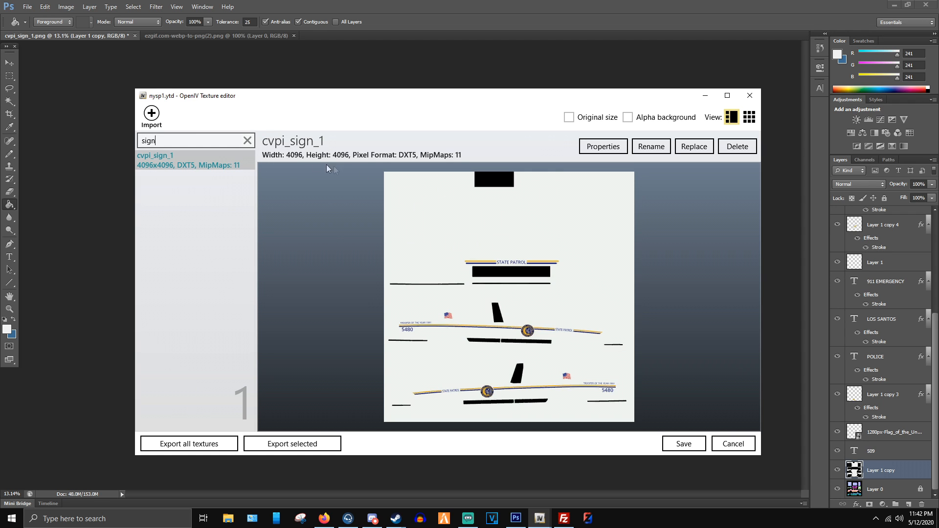
- Examine the existing cvpi_sign_1 texture at original size and return to the pending PNG save in Photoshop
{"action": "left_click", "coordinate": [605, 119]}
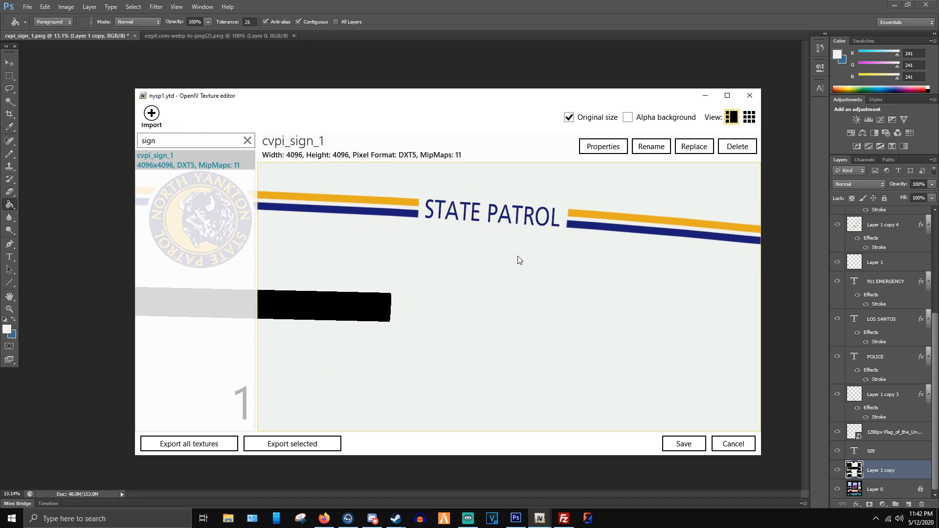
{"action": "left_click", "coordinate": [586, 120]}
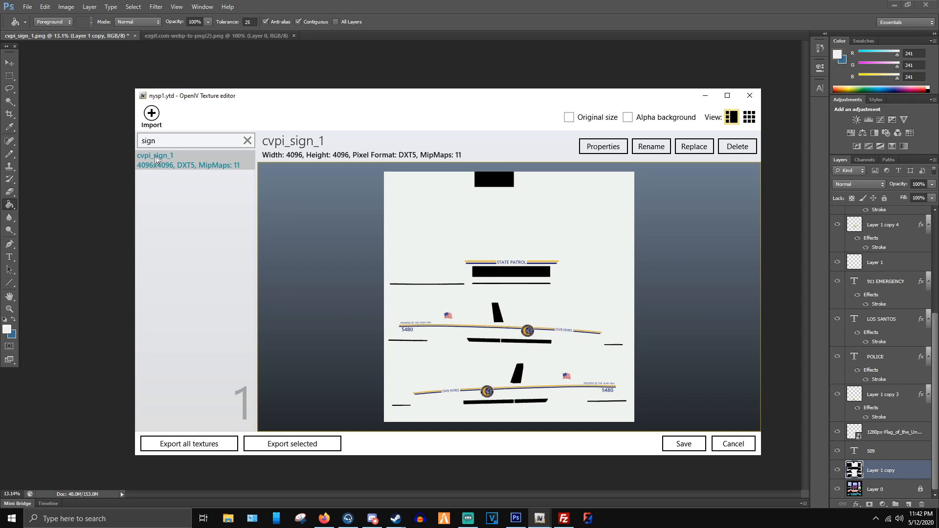
{"action": "left_click", "coordinate": [705, 96]}
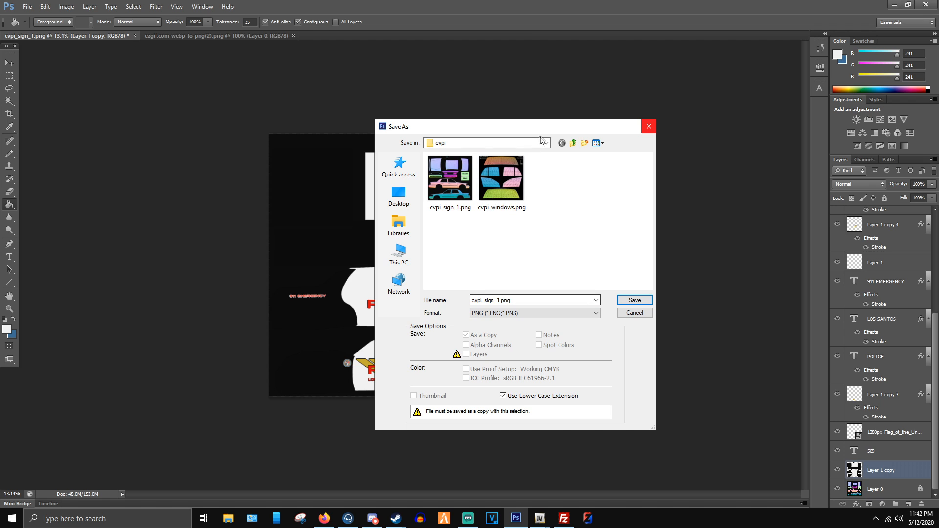
- Save the PNG copy as cvpi_sign_1.png in the tutorial folder and switch back to the OpenIV texture editor
{"action": "left_click", "coordinate": [573, 143]}
{"action": "left_click", "coordinate": [573, 143]}
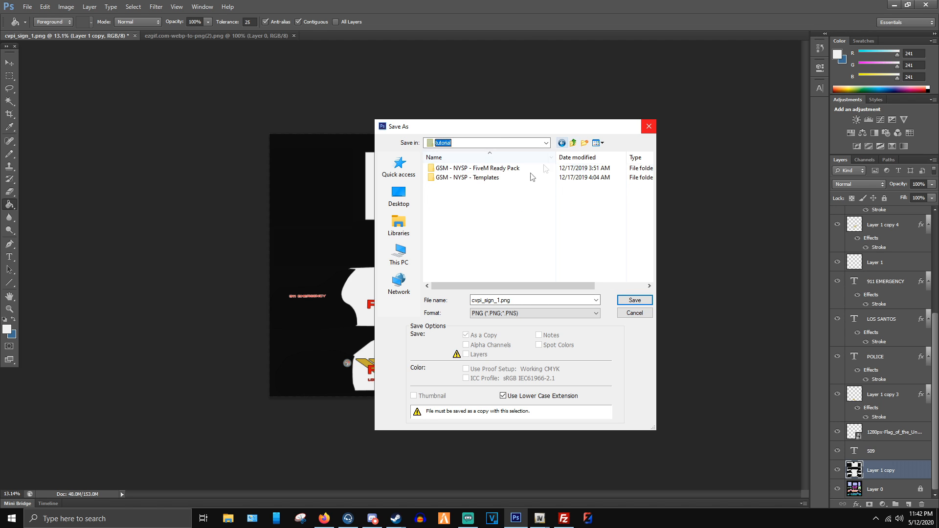
{"action": "left_click", "coordinate": [521, 299]}
{"action": "left_click", "coordinate": [633, 300]}
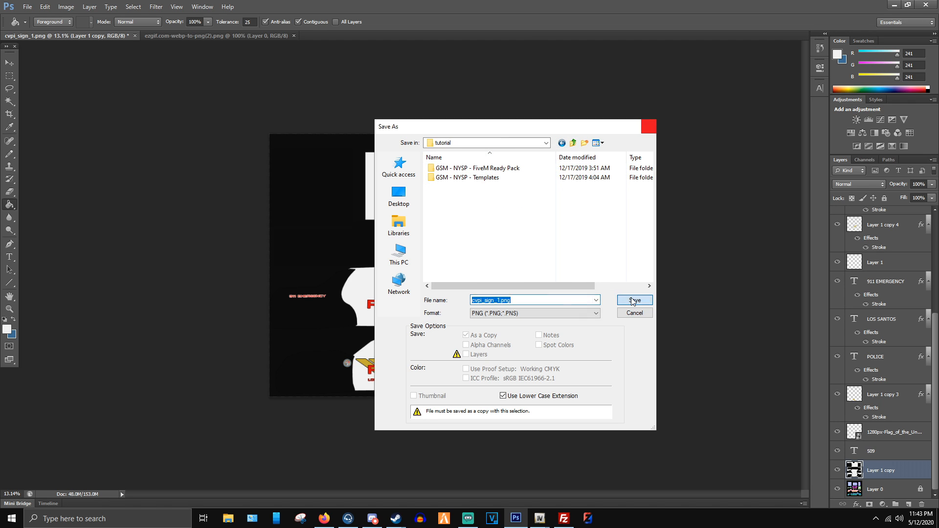
{"action": "left_click", "coordinate": [495, 168]}
{"action": "key", "text": "alt+Tab"}
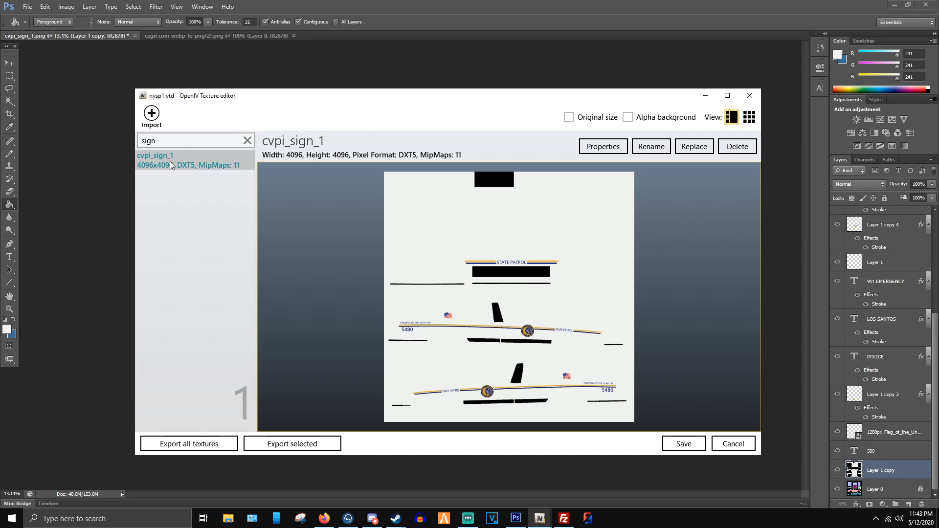
- Examine the livery's side panels up close in Photoshop and return to the OpenIV texture editor
{"action": "left_click", "coordinate": [84, 167]}
{"action": "scroll", "coordinate": [423, 351], "scroll_direction": "up", "scroll_amount": 6}
{"action": "scroll", "coordinate": [599, 360], "scroll_direction": "down", "scroll_amount": 2}
{"action": "scroll", "coordinate": [524, 355], "scroll_direction": "up", "scroll_amount": 2}
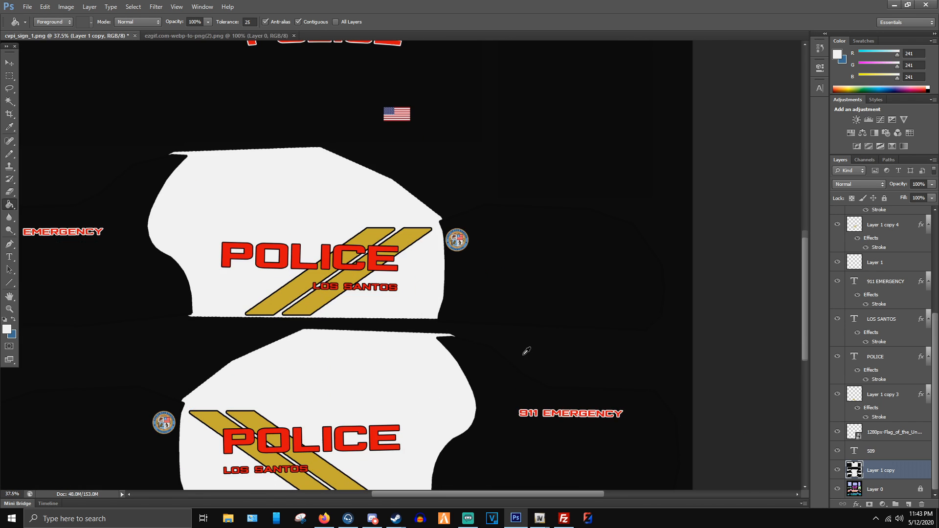
{"action": "scroll", "coordinate": [526, 351], "scroll_direction": "down", "scroll_amount": 2}
{"action": "key", "text": "alt+Tab"}
{"action": "left_click", "coordinate": [247, 140]}
{"action": "left_click", "coordinate": [694, 146]}
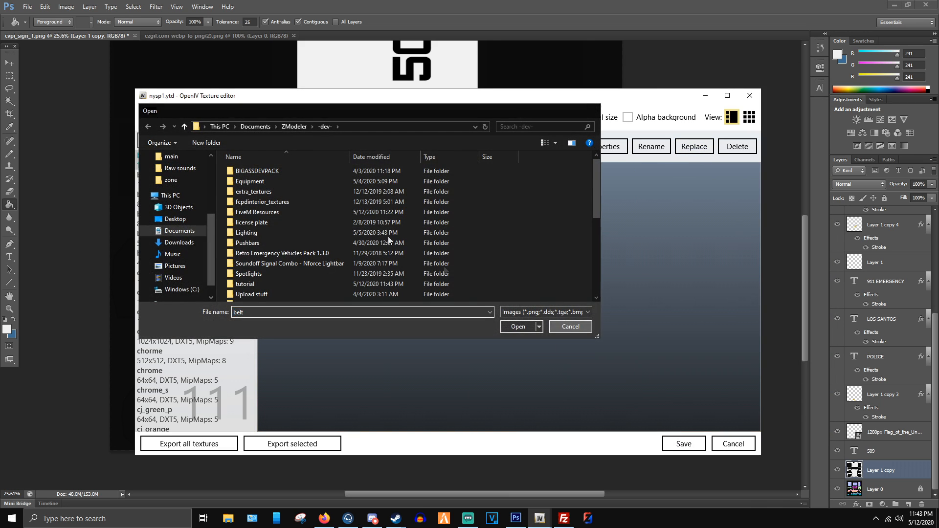
{"action": "key", "text": "Escape"}
{"action": "type", "text": "ign"}
{"action": "key", "text": "BackSpace"}
{"action": "type", "text": "sig"}
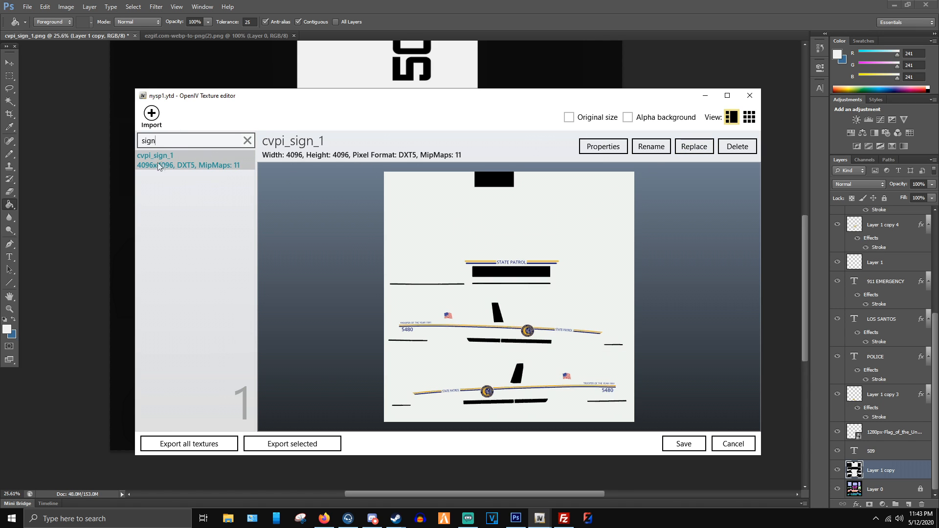
- Replace the cvpi_sign_1 texture with the cvpi_sign_1.png file from the tutorial folder
{"action": "left_click", "coordinate": [700, 148]}
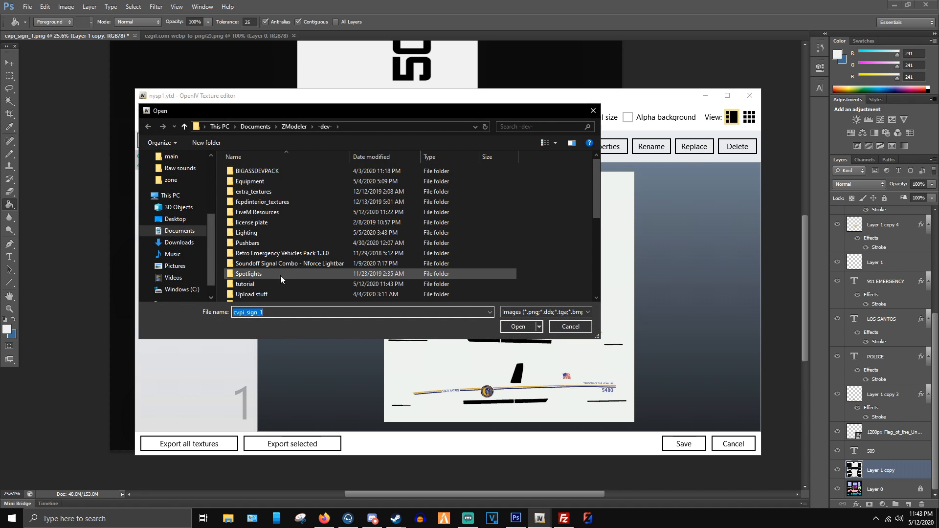
{"action": "double_click", "coordinate": [280, 274]}
{"action": "left_click", "coordinate": [325, 127]}
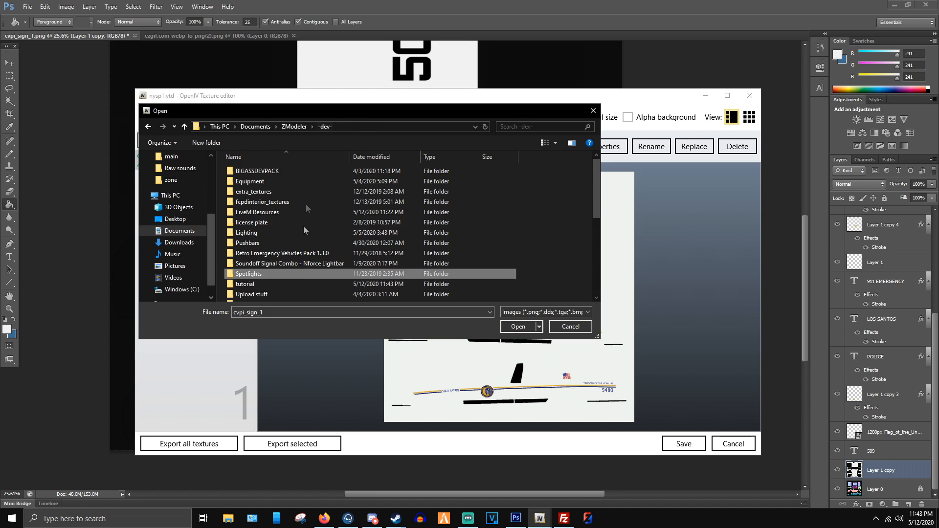
{"action": "double_click", "coordinate": [263, 282]}
{"action": "double_click", "coordinate": [266, 190]}
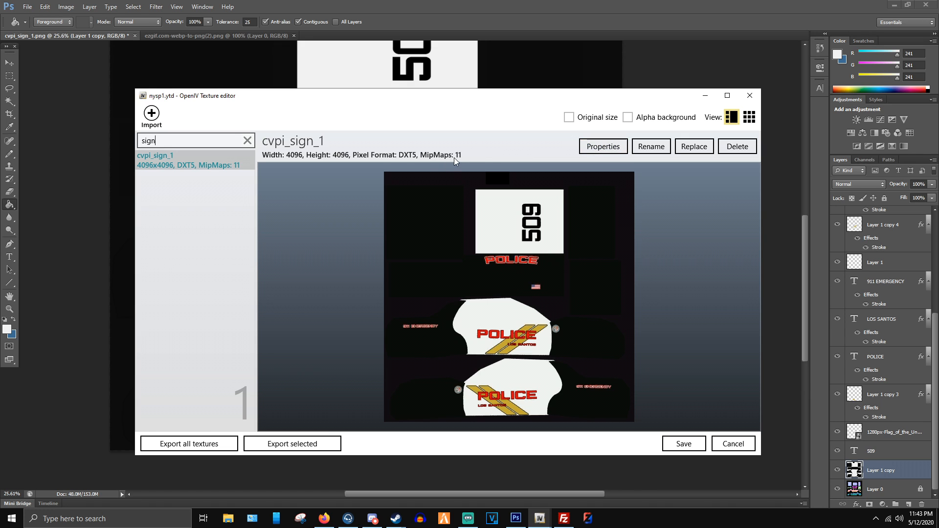
- Set the MipMap levels of the cvpi_sign_1 texture to 1, keeping the DXT5 pixel format
{"action": "left_click", "coordinate": [602, 146]}
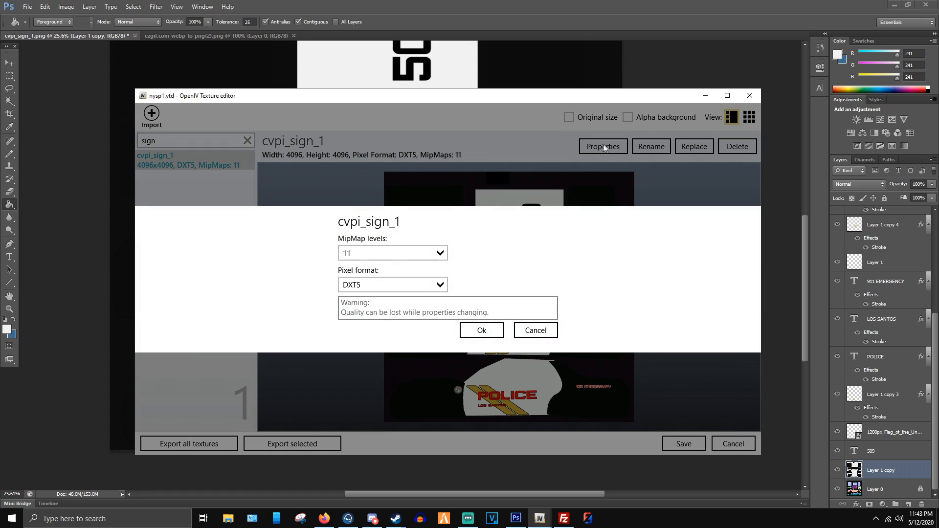
{"action": "left_click", "coordinate": [402, 252]}
{"action": "scroll", "coordinate": [378, 184], "scroll_direction": "up", "scroll_amount": 3}
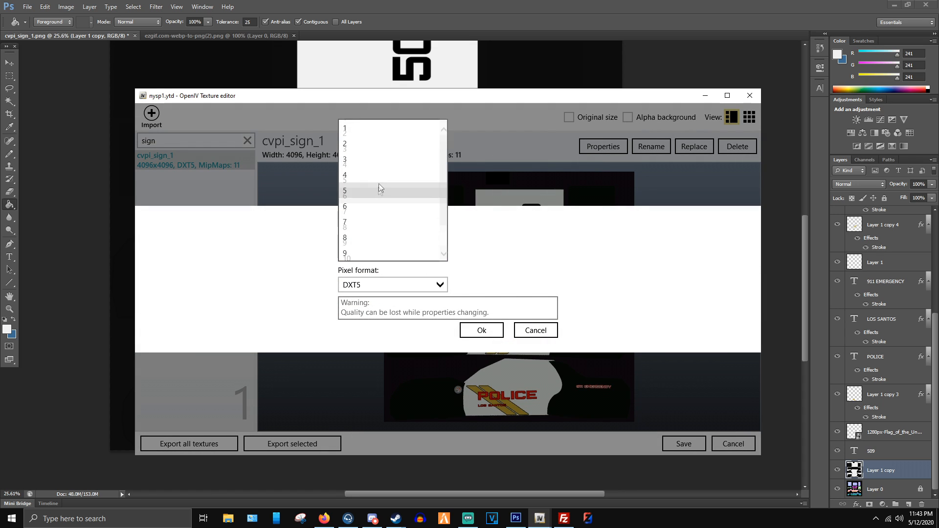
{"action": "left_click", "coordinate": [353, 130]}
{"action": "left_click", "coordinate": [461, 333]}
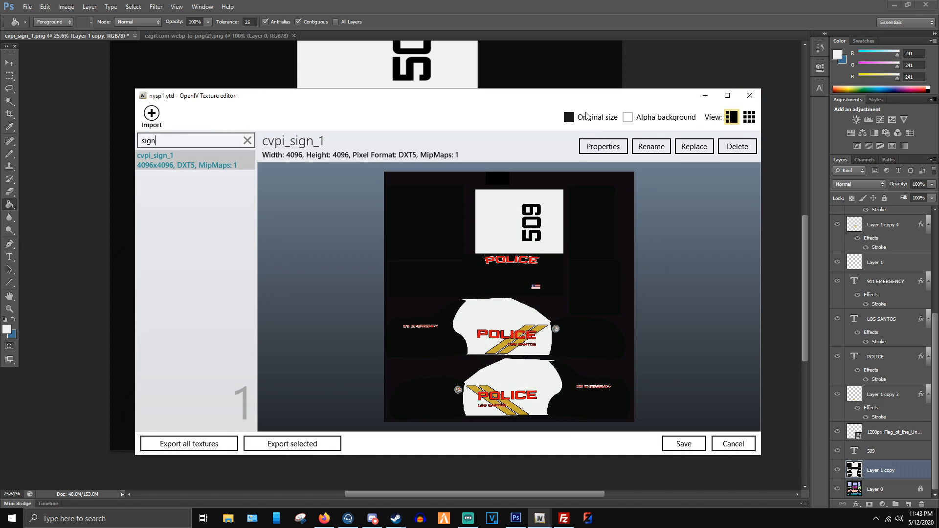
- Check the replaced cvpi_sign_1 texture at original size and save nysp1.ytd
{"action": "left_click", "coordinate": [587, 116]}
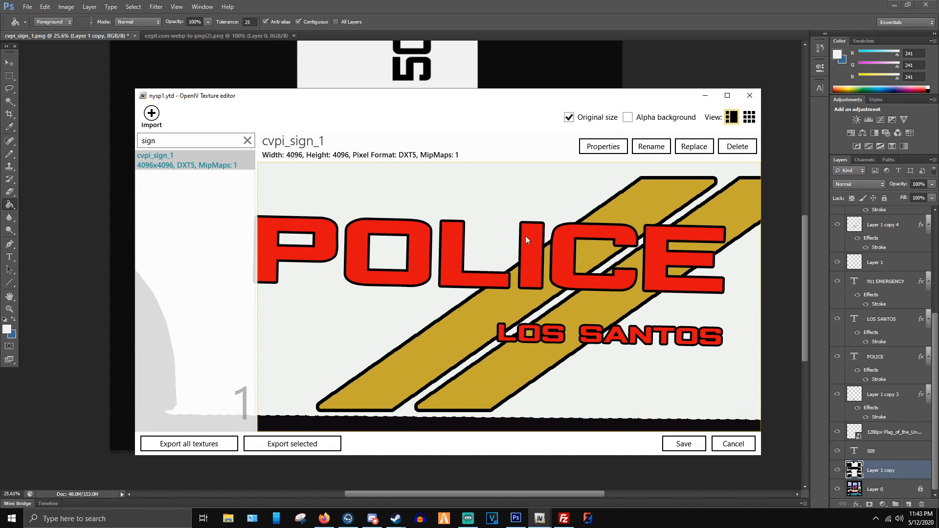
{"action": "left_click", "coordinate": [569, 117]}
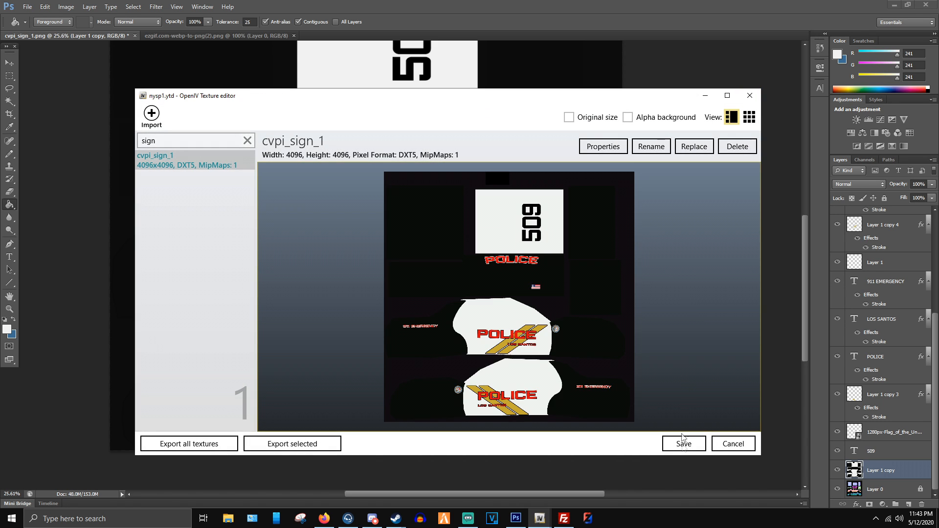
{"action": "left_click", "coordinate": [684, 444]}
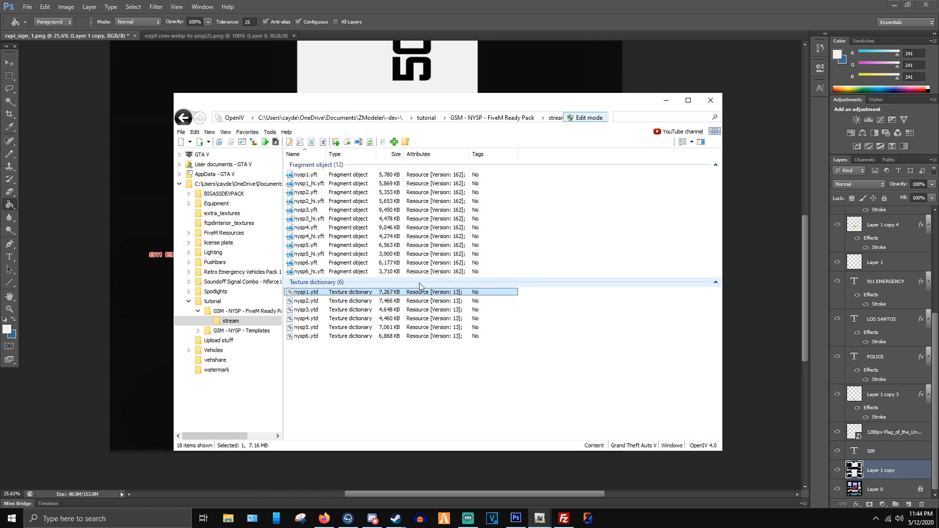
- Open nysp1_hi.yft in a maximised Model Viewer and inspect the new livery on the car up close
{"action": "left_click", "coordinate": [317, 175]}
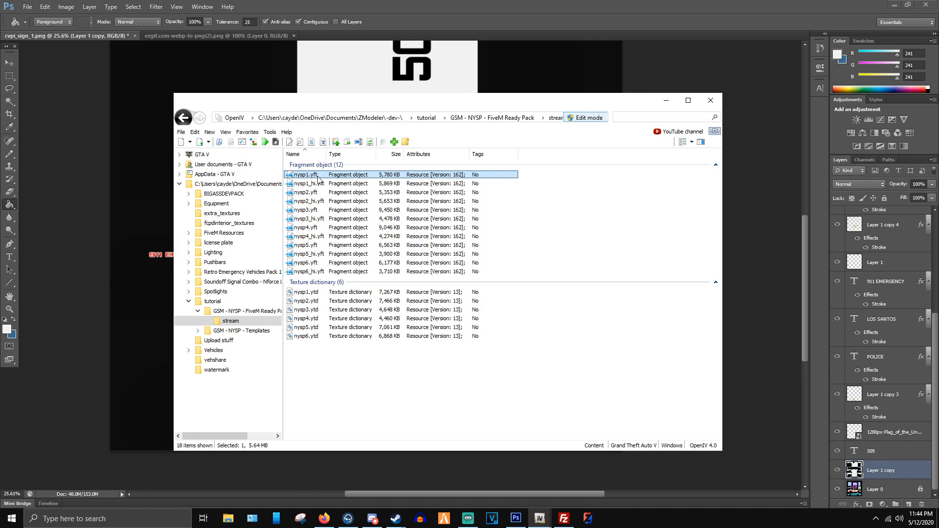
{"action": "left_click", "coordinate": [315, 185]}
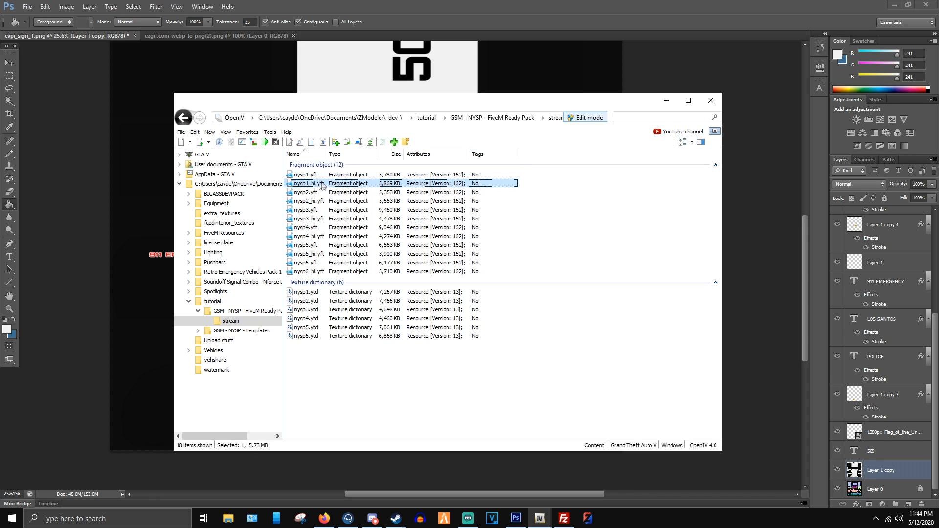
{"action": "double_click", "coordinate": [360, 185]}
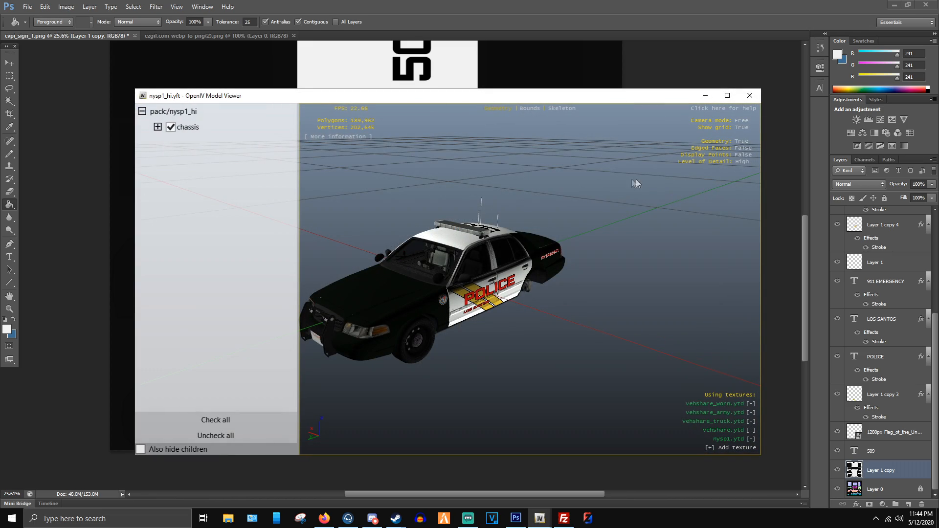
{"action": "left_click", "coordinate": [727, 95]}
{"action": "scroll", "coordinate": [578, 239], "scroll_direction": "up", "scroll_amount": 10}
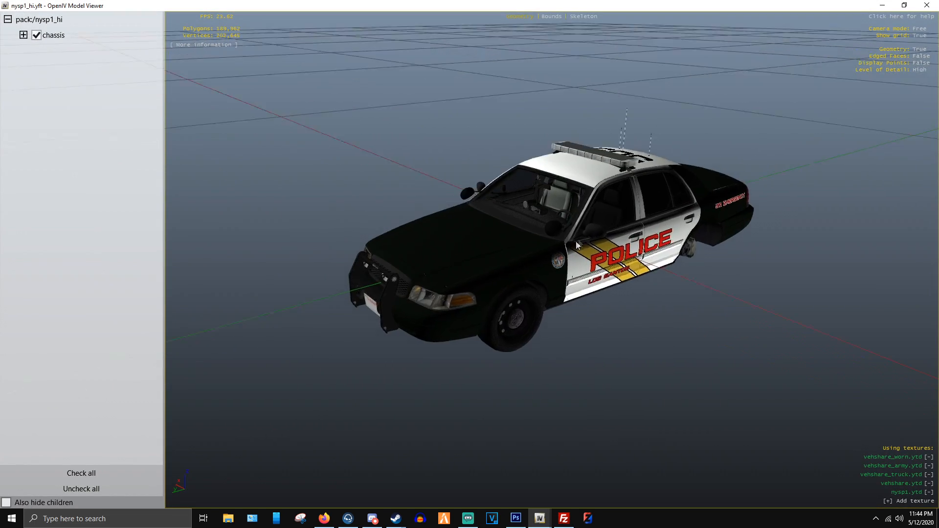
- Inspect the trunk lettering, licence plate and flag decal on the car's rear, and the unit number on its roof
{"action": "left_click_drag", "start_coordinate": [539, 241], "coordinate": [236, 252]}
{"action": "scroll", "coordinate": [558, 237], "scroll_direction": "up", "scroll_amount": 4}
{"action": "scroll", "coordinate": [515, 261], "scroll_direction": "down", "scroll_amount": 8}
{"action": "scroll", "coordinate": [515, 269], "scroll_direction": "up", "scroll_amount": 8}
{"action": "scroll", "coordinate": [237, 251], "scroll_direction": "up", "scroll_amount": 6}
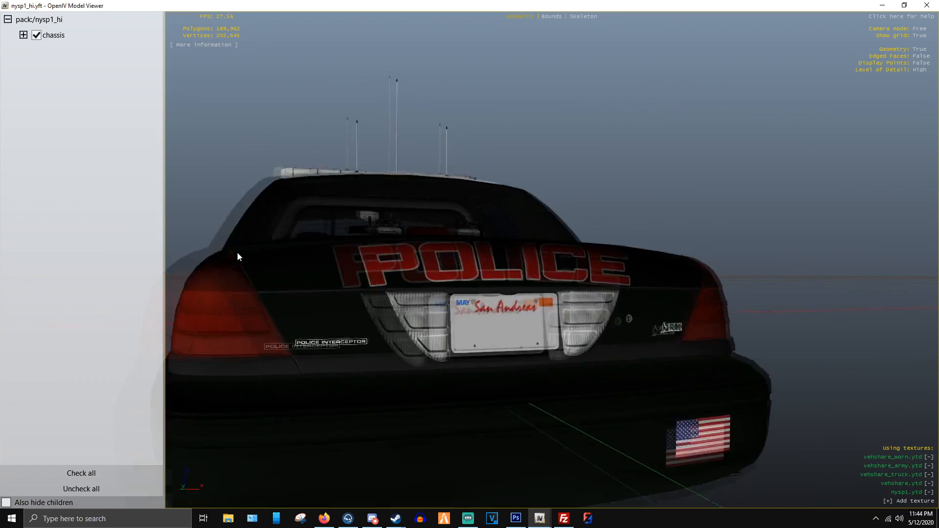
{"action": "scroll", "coordinate": [573, 384], "scroll_direction": "down", "scroll_amount": 6}
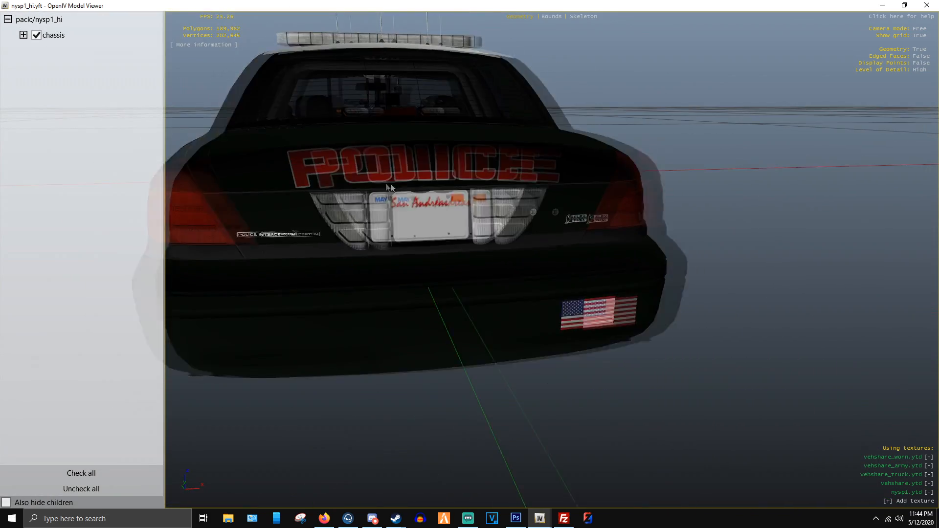
{"action": "left_click_drag", "start_coordinate": [390, 189], "coordinate": [733, 303]}
{"action": "scroll", "coordinate": [597, 331], "scroll_direction": "up", "scroll_amount": 4}
{"action": "scroll", "coordinate": [597, 330], "scroll_direction": "down", "scroll_amount": 6}
{"action": "scroll", "coordinate": [600, 307], "scroll_direction": "down", "scroll_amount": 2}
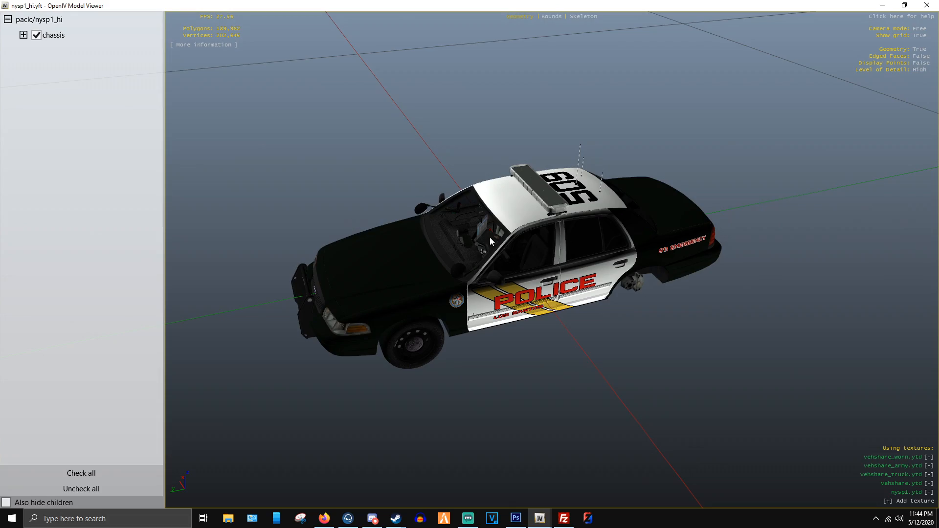
- Examine the gold stripes, POLICE and LOS SANTOS lettering and fender seal on the driver's side up close
{"action": "scroll", "coordinate": [558, 223], "scroll_direction": "up", "scroll_amount": 5}
{"action": "left_click_drag", "start_coordinate": [548, 230], "coordinate": [430, 276]}
{"action": "scroll", "coordinate": [438, 217], "scroll_direction": "up", "scroll_amount": 3}
{"action": "scroll", "coordinate": [445, 338], "scroll_direction": "up", "scroll_amount": 3}
{"action": "scroll", "coordinate": [562, 225], "scroll_direction": "down", "scroll_amount": 3}
{"action": "scroll", "coordinate": [504, 322], "scroll_direction": "up", "scroll_amount": 3}
{"action": "scroll", "coordinate": [598, 273], "scroll_direction": "up", "scroll_amount": 3}
{"action": "scroll", "coordinate": [567, 242], "scroll_direction": "down", "scroll_amount": 4}
{"action": "scroll", "coordinate": [479, 272], "scroll_direction": "down", "scroll_amount": 1}
{"action": "scroll", "coordinate": [567, 284], "scroll_direction": "up", "scroll_amount": 3}
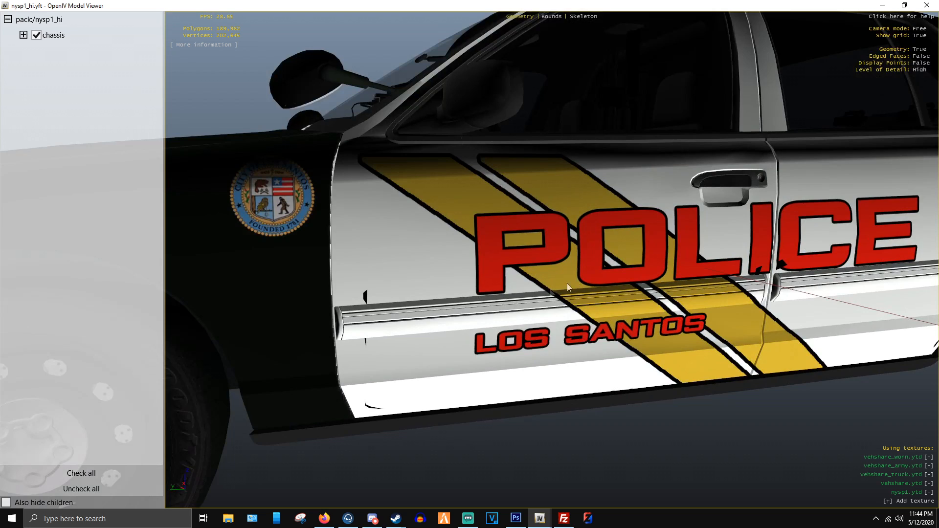
{"action": "left_click_drag", "start_coordinate": [568, 283], "coordinate": [454, 294]}
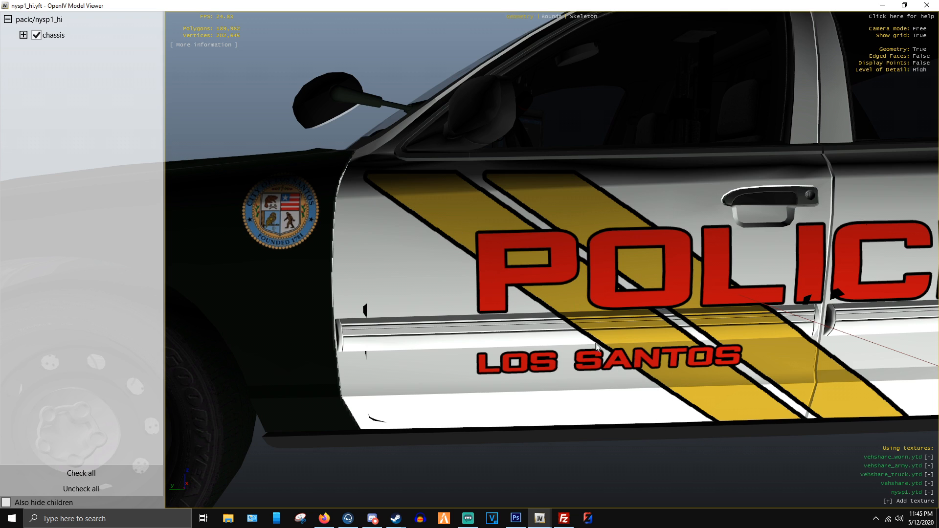
- Compare the driver's-side door graphics up close with the look of the whole car from the front quarter
{"action": "scroll", "coordinate": [392, 254], "scroll_direction": "down", "scroll_amount": 6}
{"action": "scroll", "coordinate": [401, 245], "scroll_direction": "up", "scroll_amount": 6}
{"action": "scroll", "coordinate": [482, 277], "scroll_direction": "down", "scroll_amount": 1}
{"action": "scroll", "coordinate": [490, 279], "scroll_direction": "up", "scroll_amount": 1}
{"action": "scroll", "coordinate": [491, 236], "scroll_direction": "up", "scroll_amount": 2}
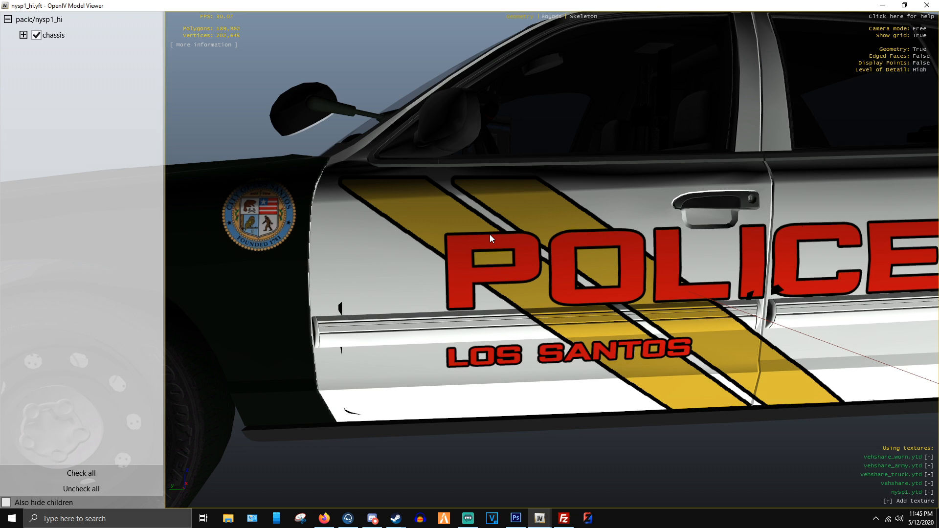
{"action": "left_click_drag", "start_coordinate": [489, 234], "coordinate": [595, 255]}
{"action": "scroll", "coordinate": [460, 228], "scroll_direction": "up", "scroll_amount": 2}
{"action": "scroll", "coordinate": [460, 225], "scroll_direction": "down", "scroll_amount": 2}
{"action": "scroll", "coordinate": [539, 246], "scroll_direction": "down", "scroll_amount": 3}
{"action": "scroll", "coordinate": [578, 254], "scroll_direction": "down", "scroll_amount": 3}
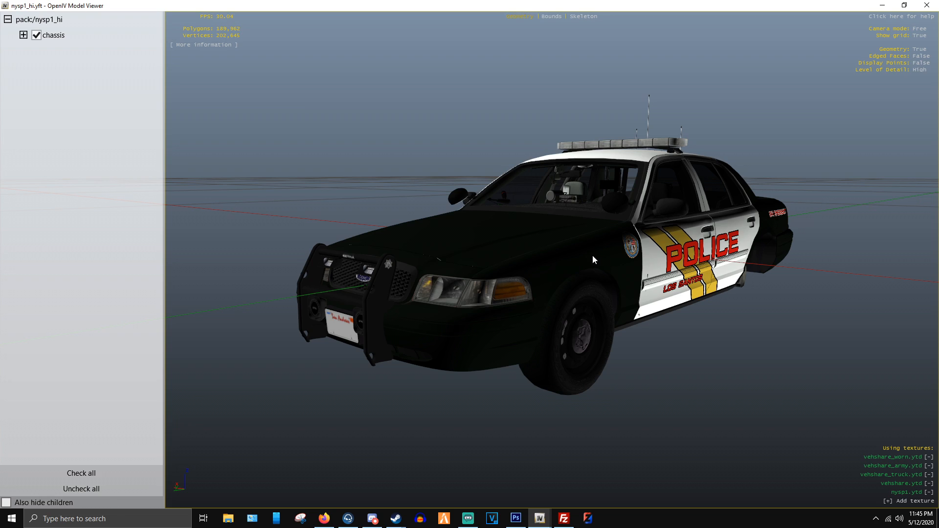
- Inspect the driver's-side livery from the front fender seal along the doors towards the rear of the car
{"action": "left_click_drag", "start_coordinate": [592, 256], "coordinate": [600, 262]}
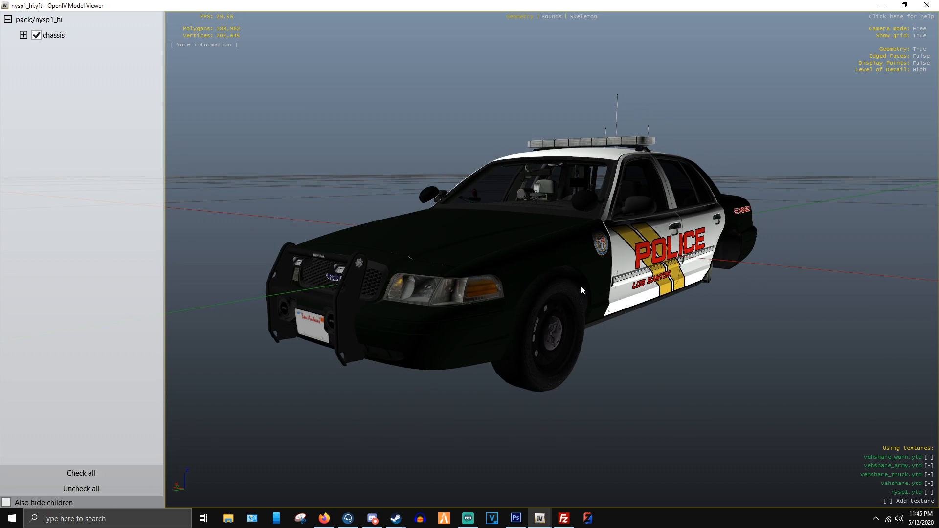
{"action": "scroll", "coordinate": [544, 275], "scroll_direction": "up", "scroll_amount": 10}
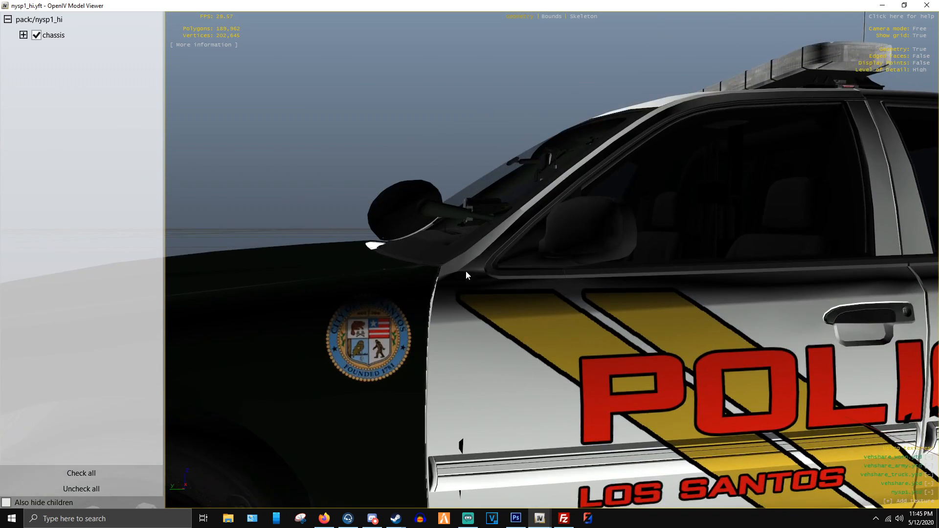
{"action": "left_click_drag", "start_coordinate": [465, 271], "coordinate": [442, 277]}
{"action": "scroll", "coordinate": [435, 277], "scroll_direction": "down", "scroll_amount": 3}
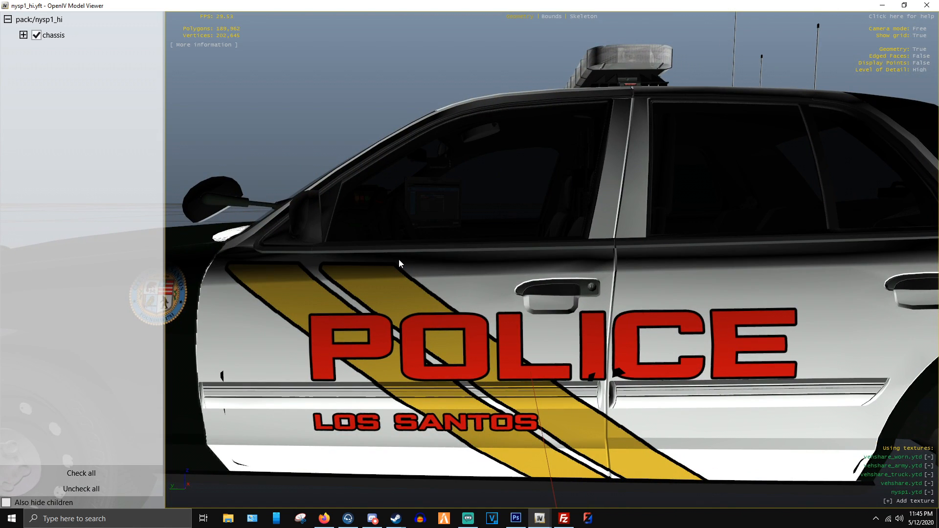
{"action": "key", "text": "d"}
{"action": "left_click_drag", "start_coordinate": [399, 264], "coordinate": [388, 269]}
{"action": "key", "text": "d"}
{"action": "left_click_drag", "start_coordinate": [528, 269], "coordinate": [482, 275]}
{"action": "key", "text": "d"}
{"action": "left_click_drag", "start_coordinate": [556, 268], "coordinate": [442, 213]}
- View the full livery from the front quarter and recheck the front door's stripes and lettering up close
{"action": "key", "text": "s"}
{"action": "key", "text": "a"}
{"action": "key", "text": "w"}
{"action": "key", "text": "a"}
{"action": "key", "text": "s"}
{"action": "key", "text": "s"}
{"action": "key", "text": "a"}
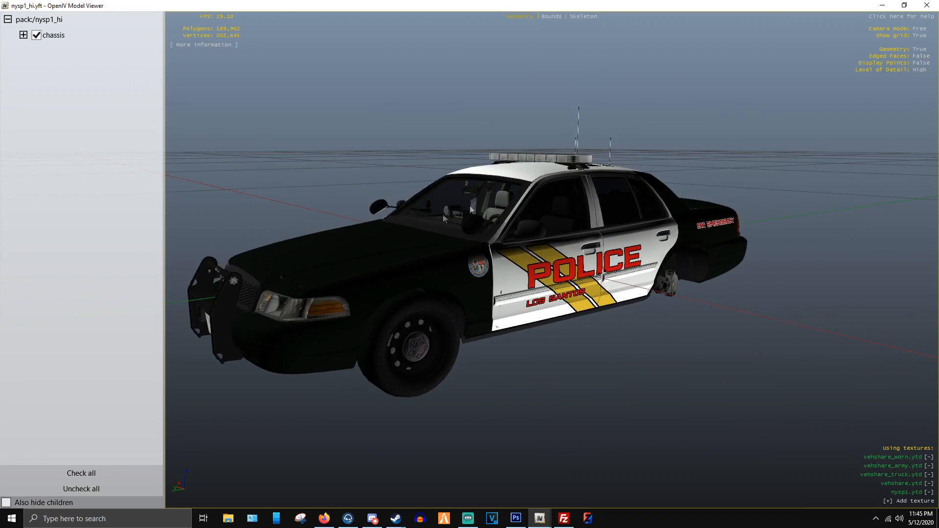
{"action": "key", "text": "a"}
{"action": "key", "text": "w"}
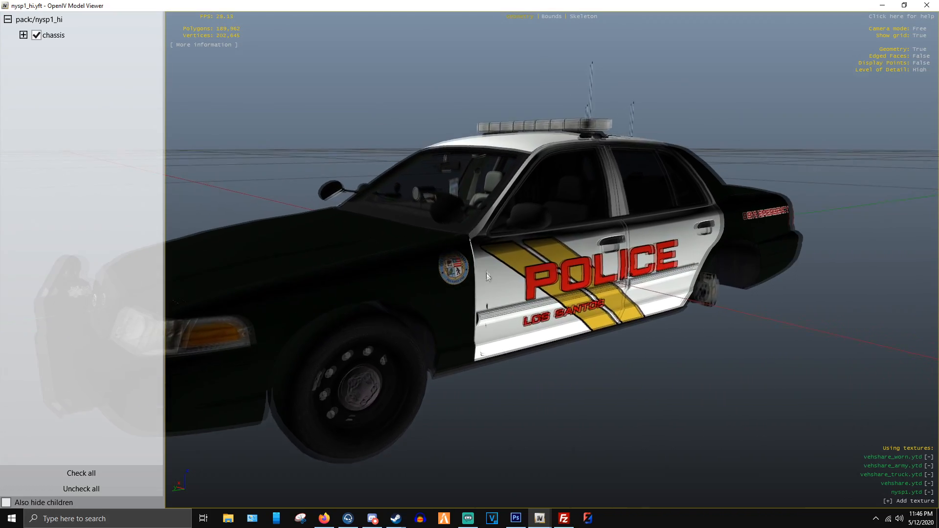
{"action": "key", "text": "w"}
{"action": "key", "text": "d"}
{"action": "left_click_drag", "start_coordinate": [498, 308], "coordinate": [339, 240]}
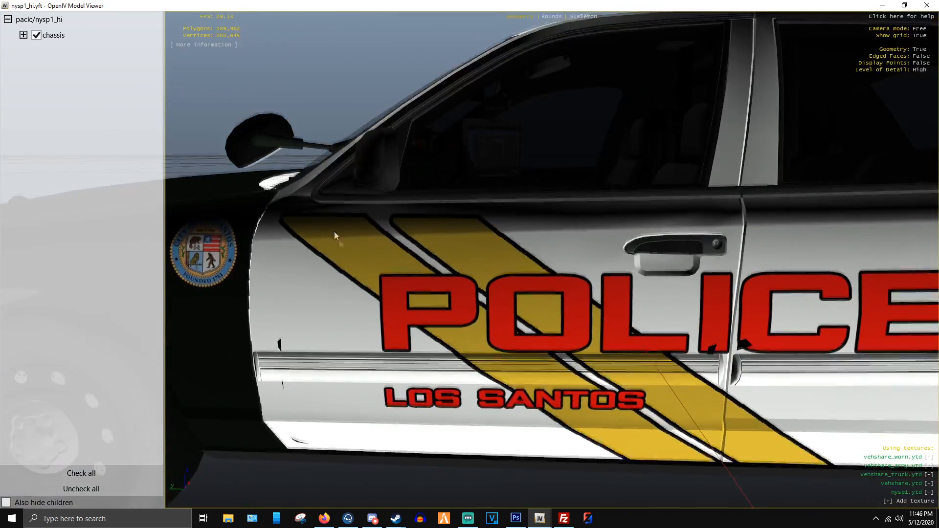
- Check how the POLICE lettering and gold stripes run across both driver's-side doors, and review the whole car once more
{"action": "key", "text": "s"}
{"action": "key", "text": "a"}
{"action": "key", "text": "w"}
{"action": "key", "text": "d"}
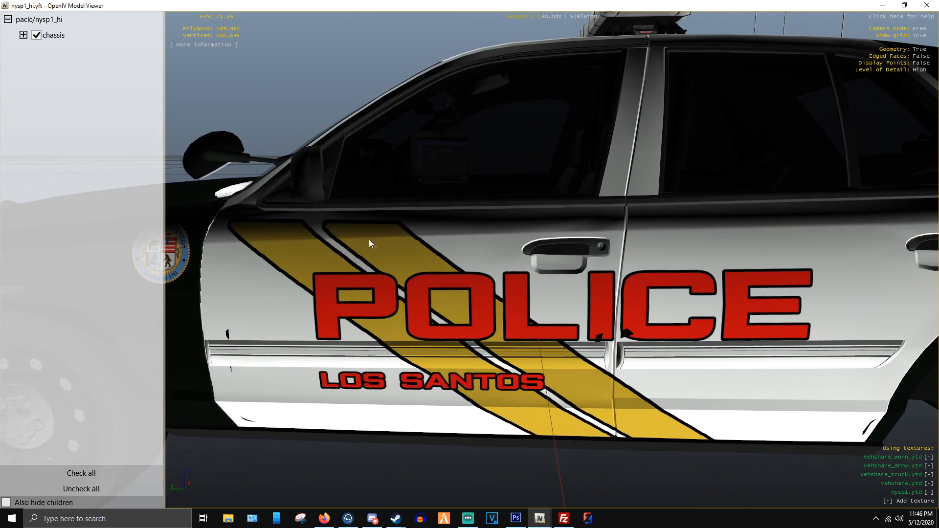
{"action": "key", "text": "a"}
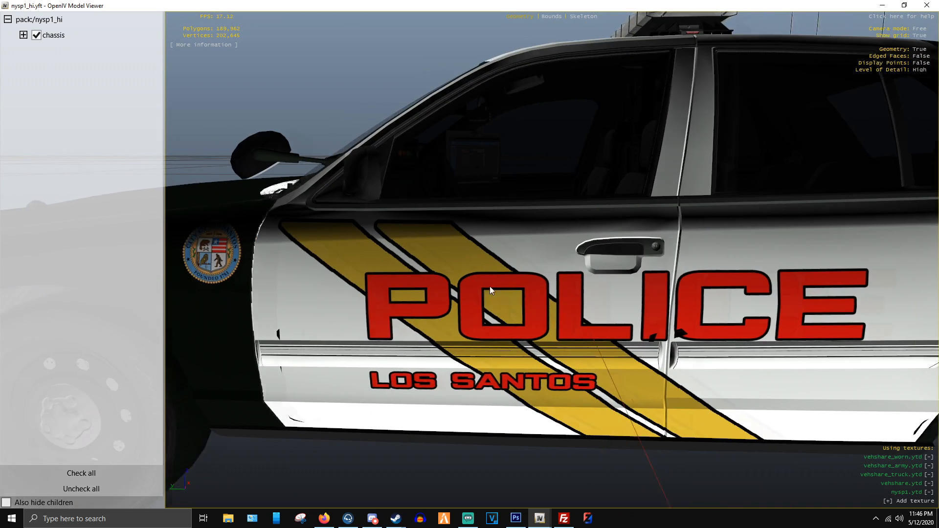
{"action": "key", "text": "d"}
{"action": "left_click_drag", "start_coordinate": [300, 229], "coordinate": [287, 281]}
{"action": "key", "text": "w"}
{"action": "key", "text": "s"}
{"action": "left_click_drag", "start_coordinate": [661, 370], "coordinate": [594, 326]}
{"action": "key", "text": "a"}
{"action": "key", "text": "w"}
{"action": "key", "text": "s"}
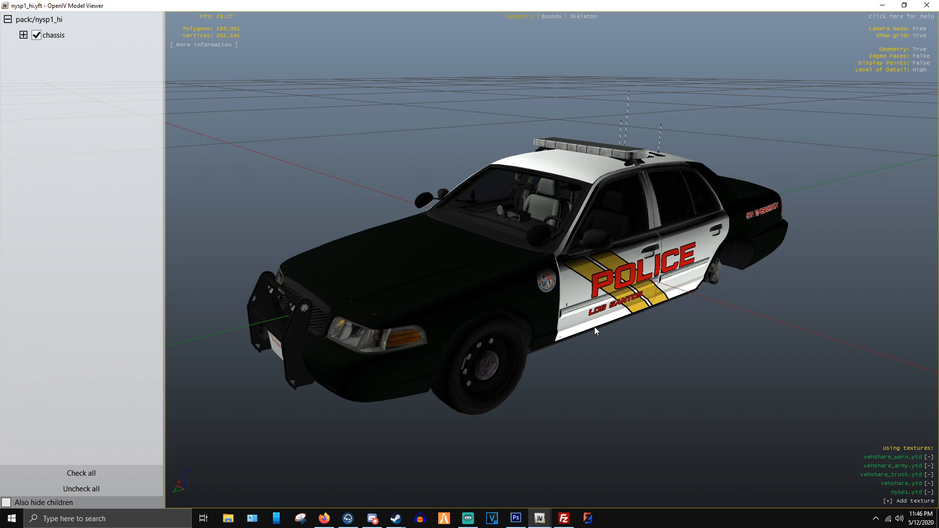
{"action": "left_click_drag", "start_coordinate": [468, 311], "coordinate": [459, 308]}
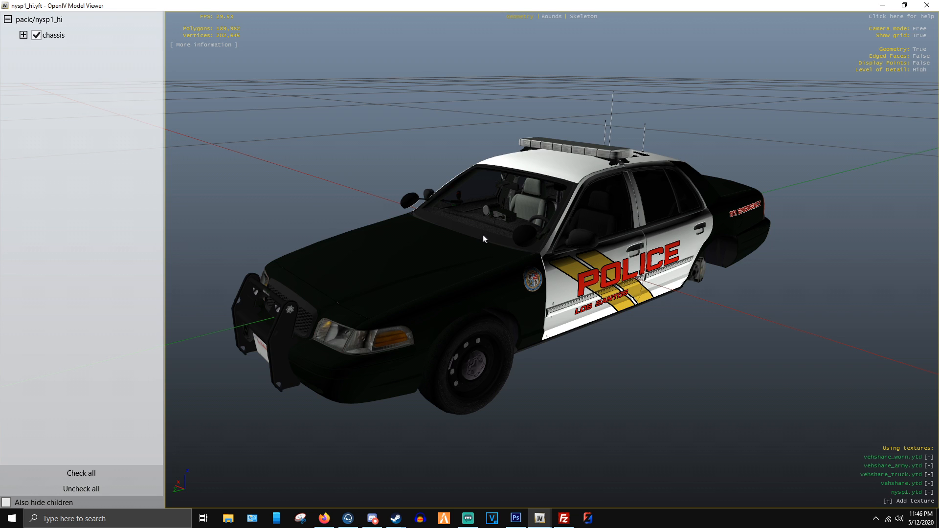
{"action": "left_click_drag", "start_coordinate": [483, 234], "coordinate": [485, 234]}
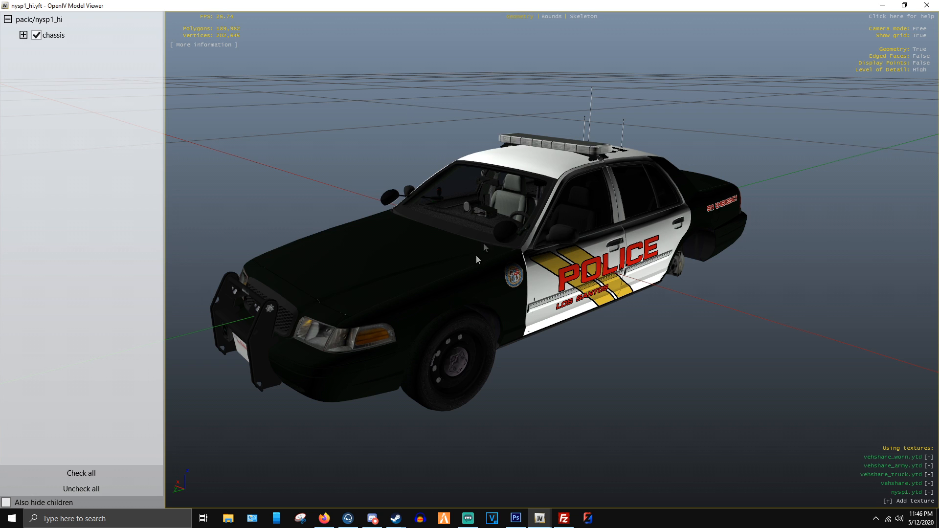
- Switch to Firefox and close the United States police car liveries reference image
{"action": "left_click", "coordinate": [324, 519]}
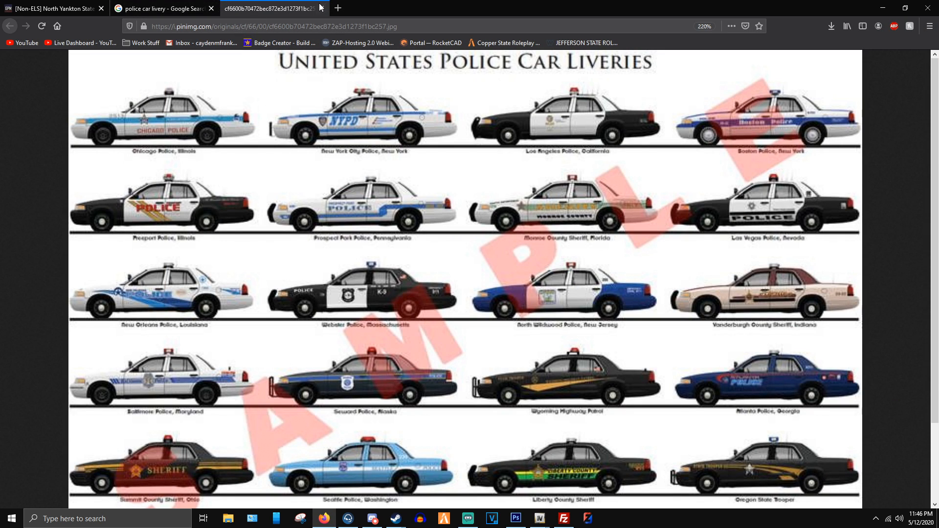
{"action": "left_click", "coordinate": [80, 5]}
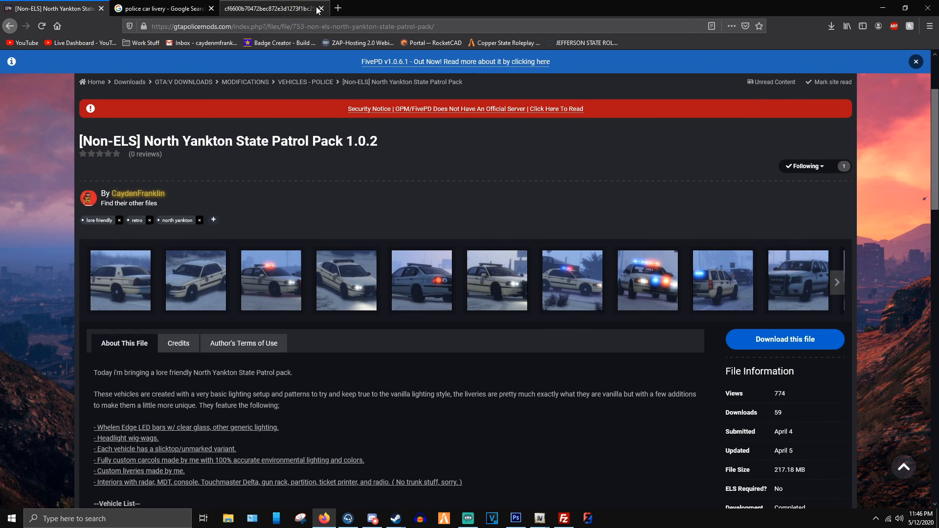
{"action": "left_click", "coordinate": [321, 8]}
- Review the [Non-ELS] North Yankton State Patrol Pack 1.0.2 download page, including its title, preview images and description
{"action": "left_click_drag", "start_coordinate": [198, 142], "coordinate": [80, 143]}
{"action": "left_click", "coordinate": [176, 155]}
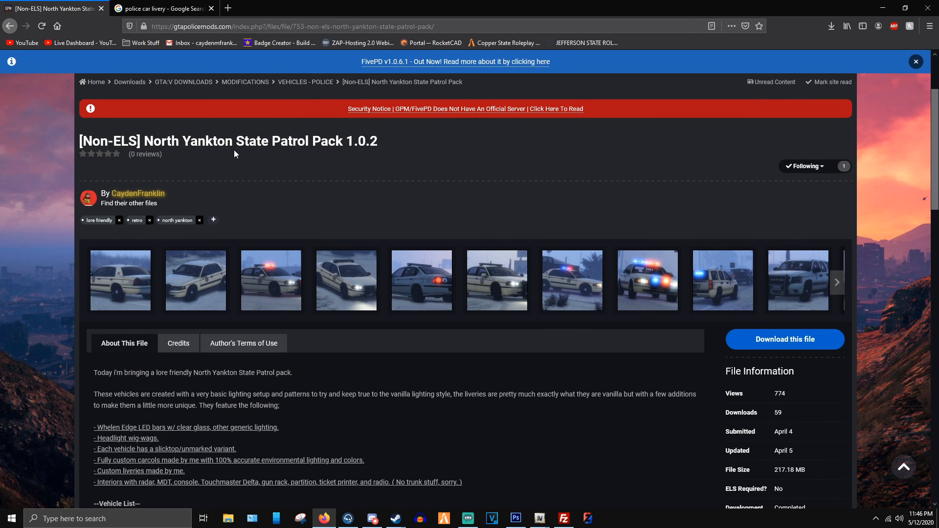
{"action": "scroll", "coordinate": [254, 196], "scroll_direction": "up", "scroll_amount": 3}
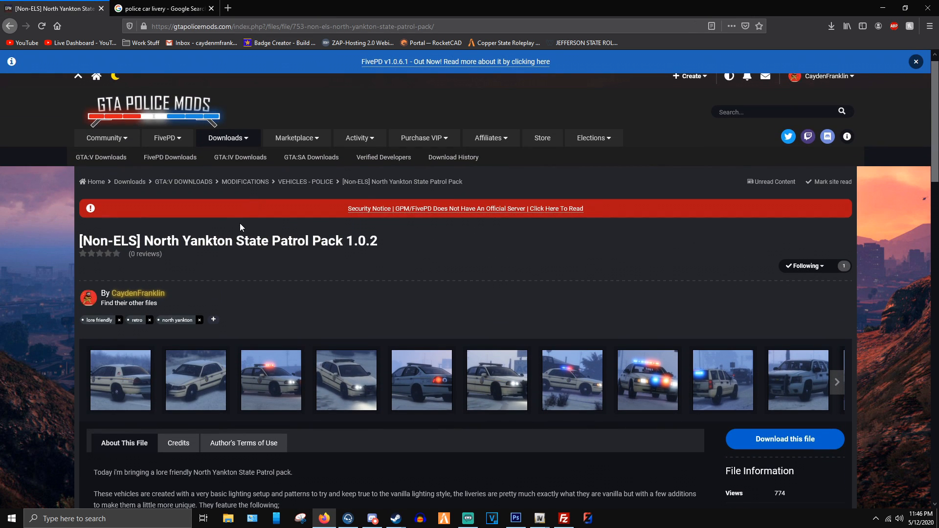
{"action": "scroll", "coordinate": [285, 235], "scroll_direction": "down", "scroll_amount": 3}
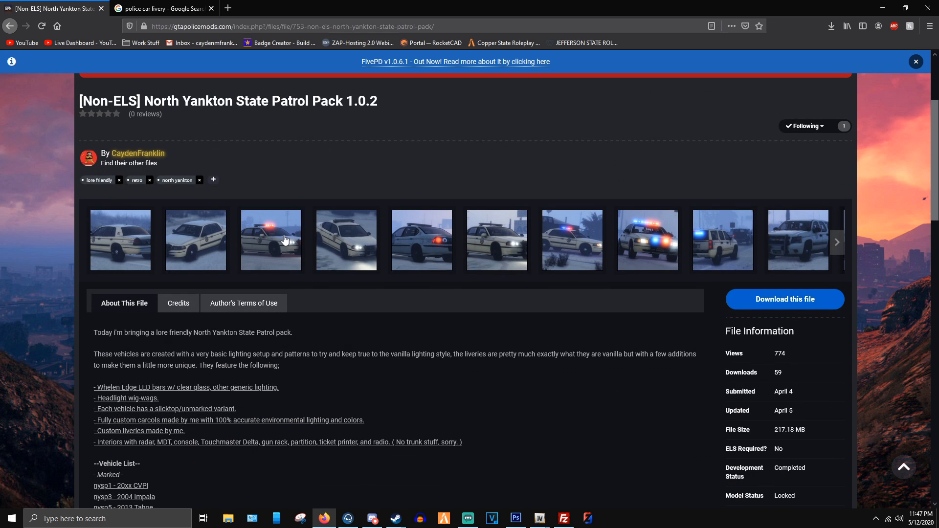
{"action": "scroll", "coordinate": [274, 238], "scroll_direction": "up", "scroll_amount": 3}
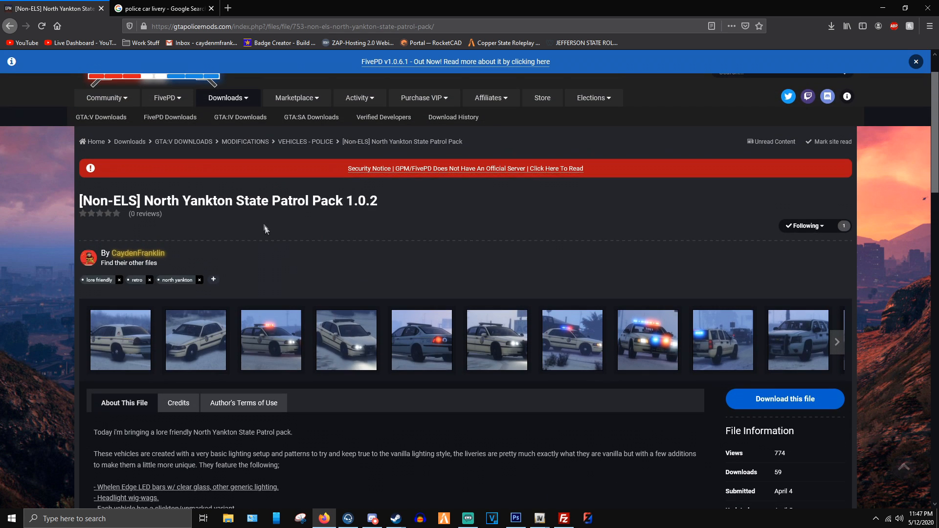
- Browse the VEHICLES - POLICE download category for police vehicle packs, with a brief look at the cvpi_sign_1 livery in Photoshop
{"action": "left_click", "coordinate": [313, 142]}
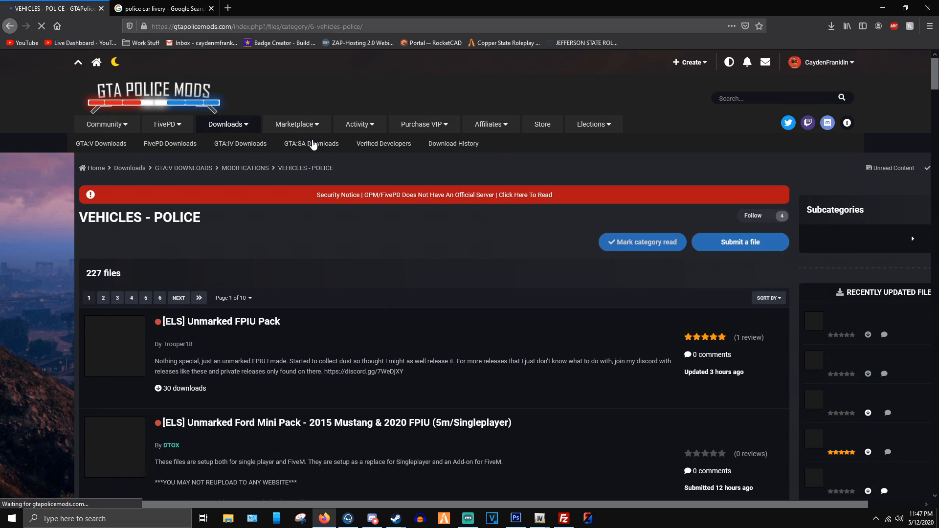
{"action": "scroll", "coordinate": [316, 173], "scroll_direction": "down", "scroll_amount": 3}
{"action": "scroll", "coordinate": [316, 173], "scroll_direction": "down", "scroll_amount": 3}
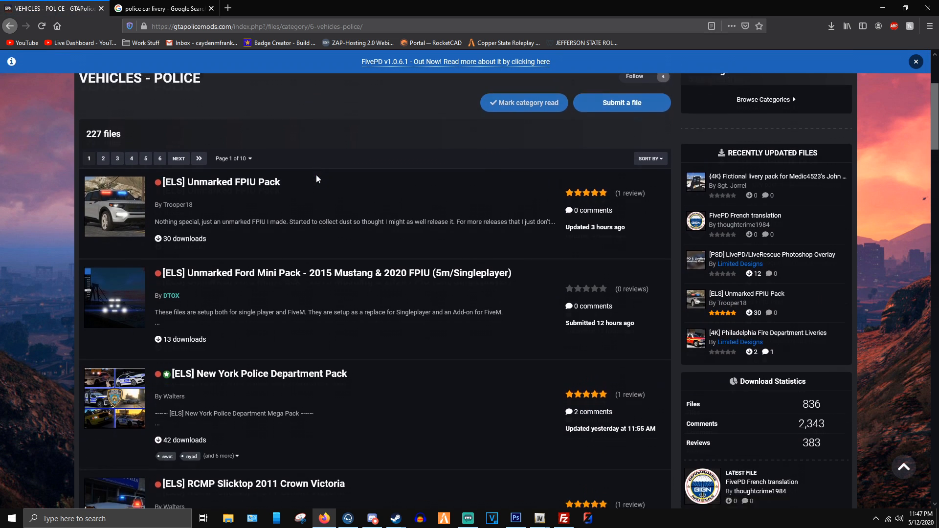
{"action": "scroll", "coordinate": [382, 224], "scroll_direction": "down", "scroll_amount": 3}
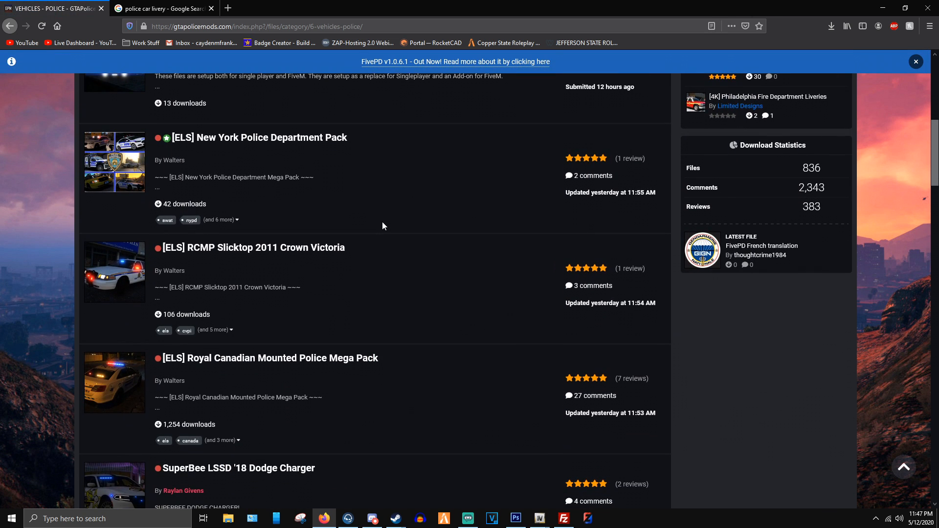
{"action": "scroll", "coordinate": [382, 224], "scroll_direction": "down", "scroll_amount": 3}
{"action": "scroll", "coordinate": [383, 225], "scroll_direction": "up", "scroll_amount": 7}
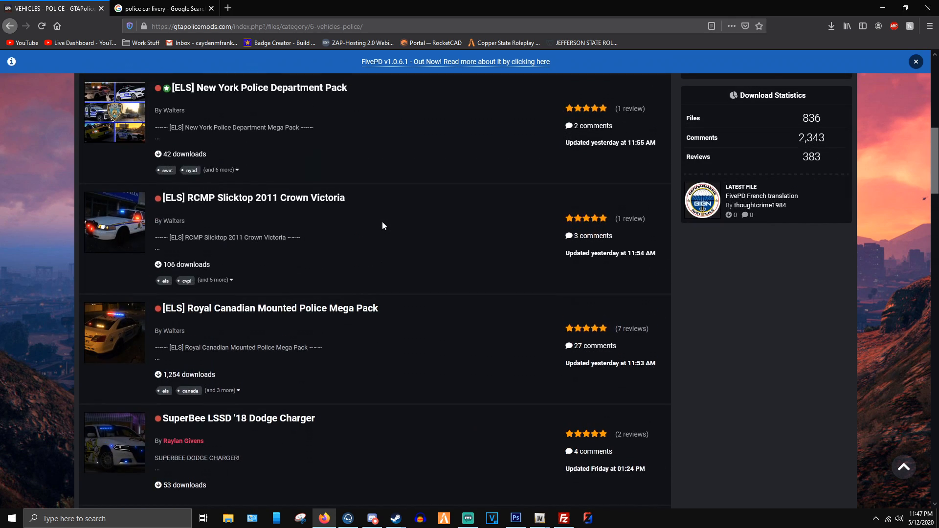
{"action": "scroll", "coordinate": [354, 222], "scroll_direction": "up", "scroll_amount": 3}
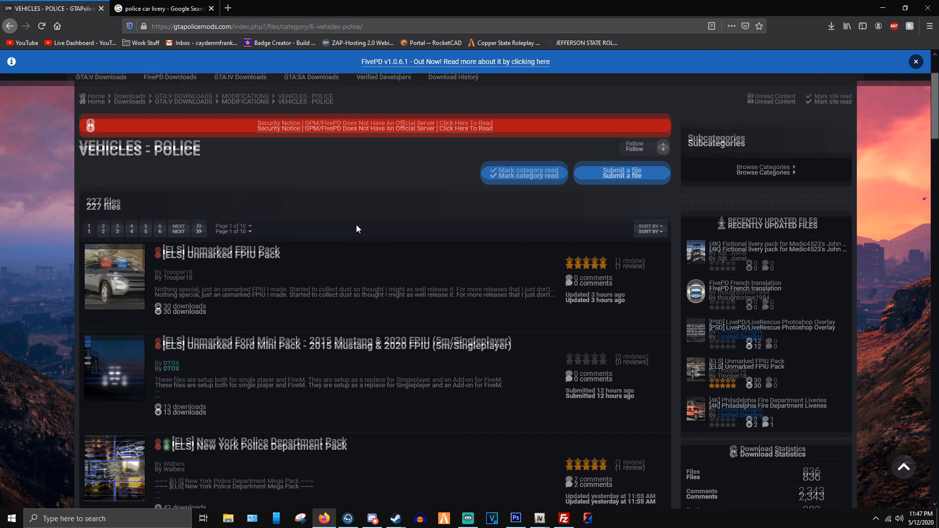
{"action": "scroll", "coordinate": [355, 227], "scroll_direction": "up", "scroll_amount": 2}
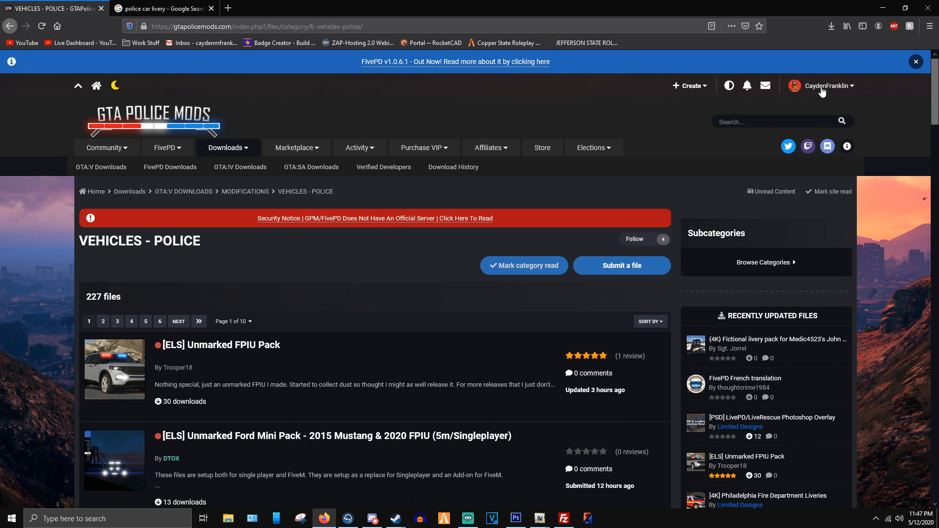
{"action": "scroll", "coordinate": [466, 275], "scroll_direction": "down", "scroll_amount": 3}
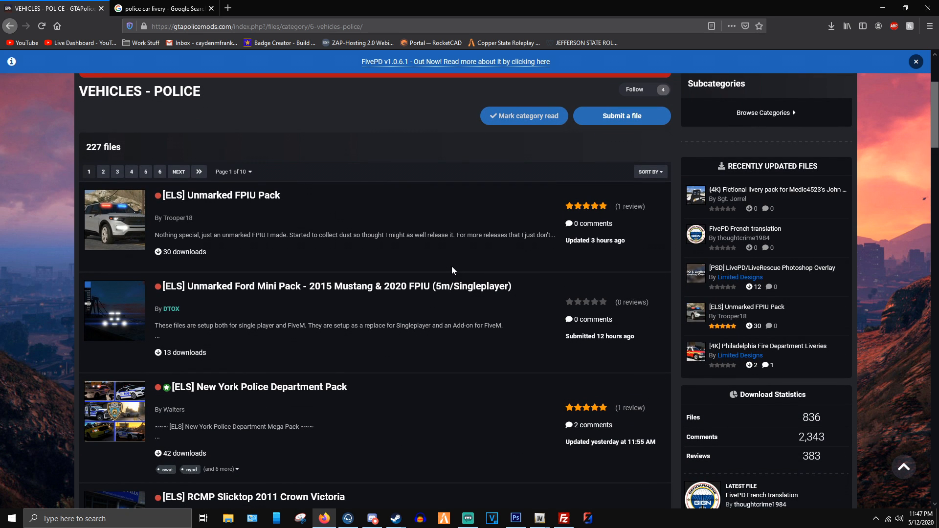
{"action": "left_click", "coordinate": [516, 518]}
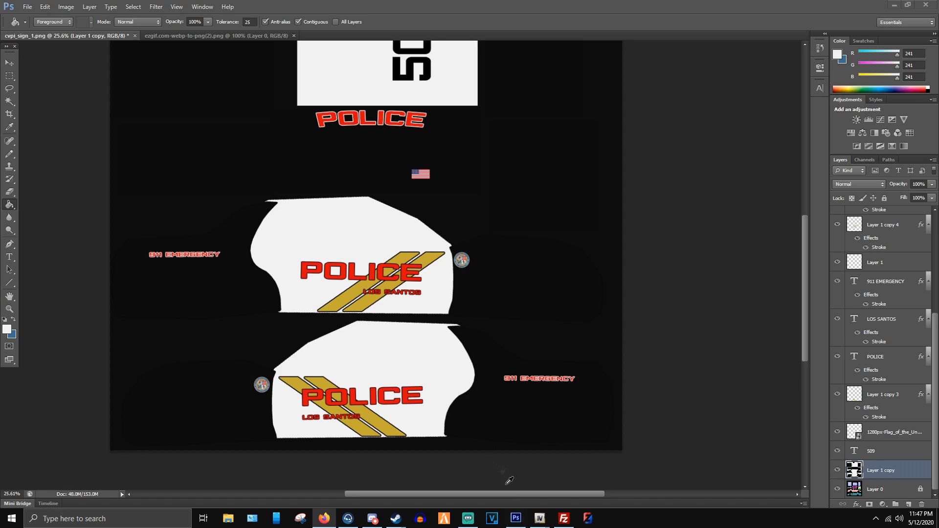
{"action": "left_click", "coordinate": [324, 518]}
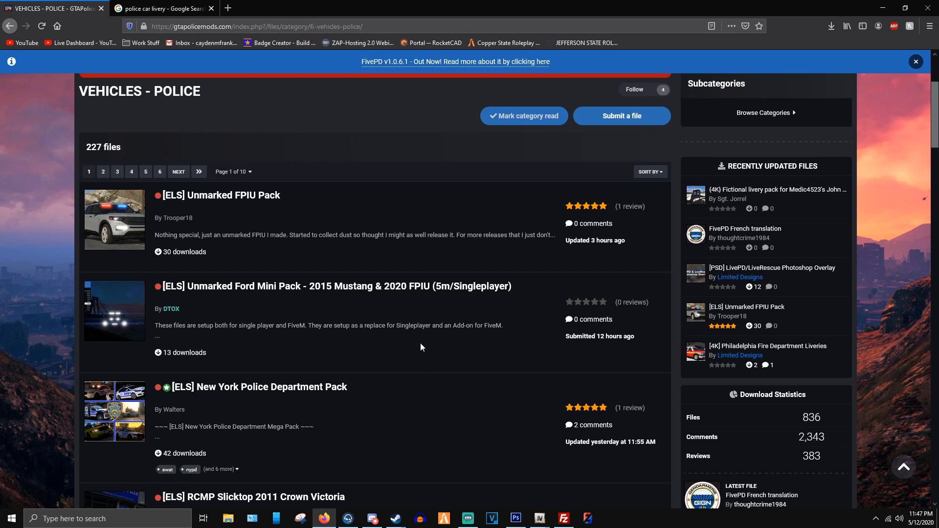